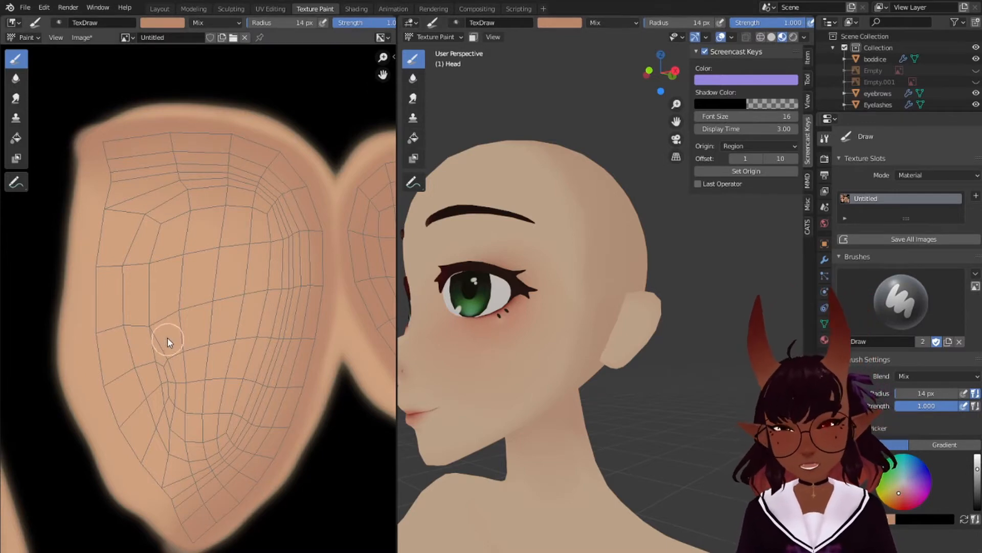
Paint a darker curved shadow along the inner contour of the ear in the texture image with the 14 px brush
drag(155, 326, 179, 364)
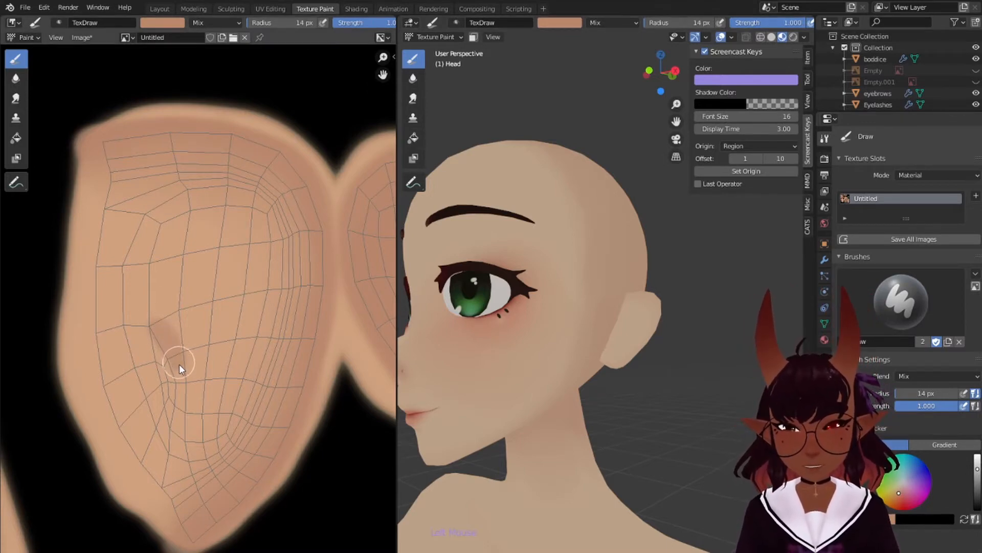
drag(186, 404, 185, 429)
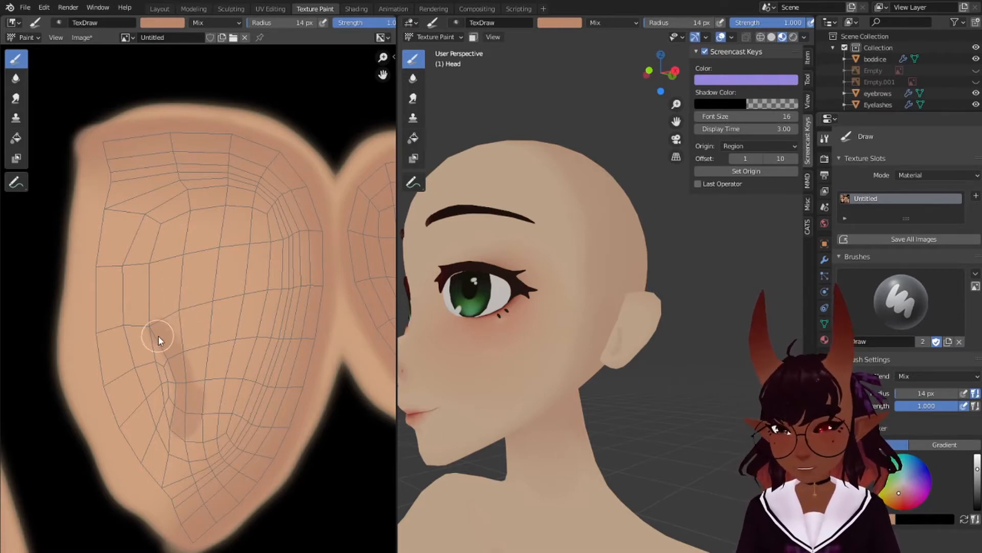
mouse_move(158, 336)
mouse_down()
mouse_move(161, 270)
mouse_move(184, 214)
mouse_move(212, 201)
mouse_move(245, 202)
mouse_move(267, 335)
mouse_up()
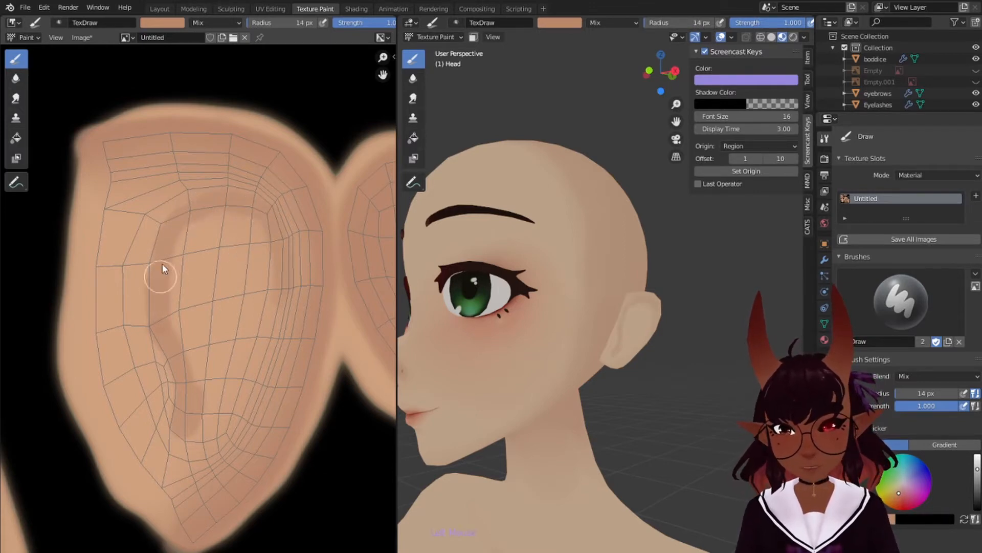
drag(226, 212, 258, 325)
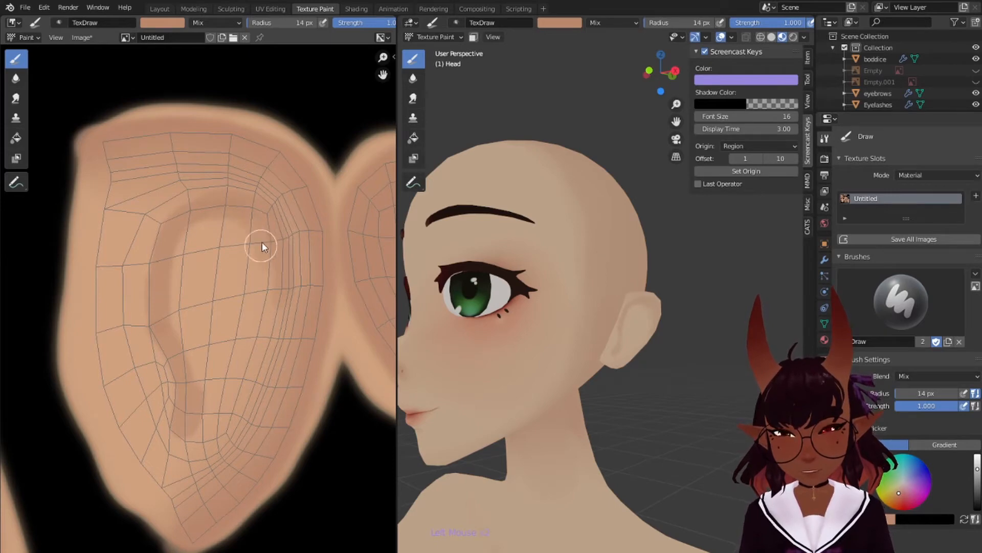
mouse_move(182, 230)
mouse_down()
mouse_move(260, 245)
mouse_move(279, 299)
mouse_up()
drag(240, 229, 277, 301)
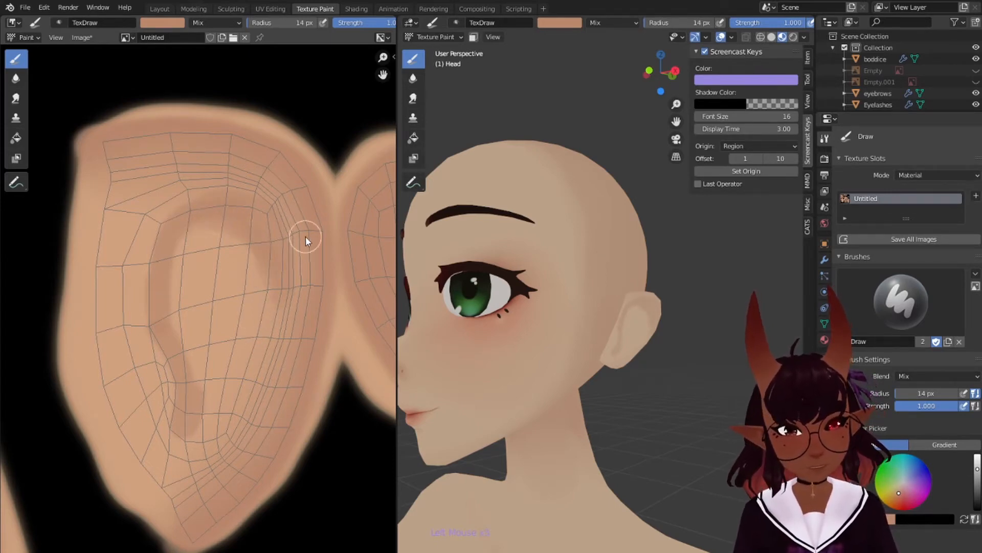
Paint the upper fold and a darker shadow in the central ear hollow, extending it towards the lower part of the ear
scroll(697, 325, up, 2)
middle_drag(720, 348, 692, 366)
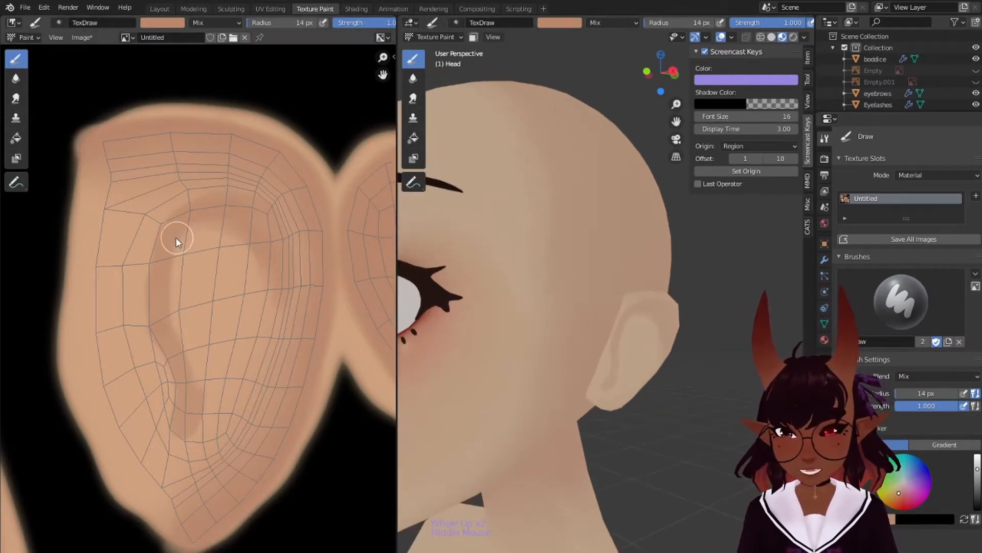
mouse_move(176, 235)
mouse_down()
mouse_move(197, 239)
mouse_move(190, 269)
mouse_up()
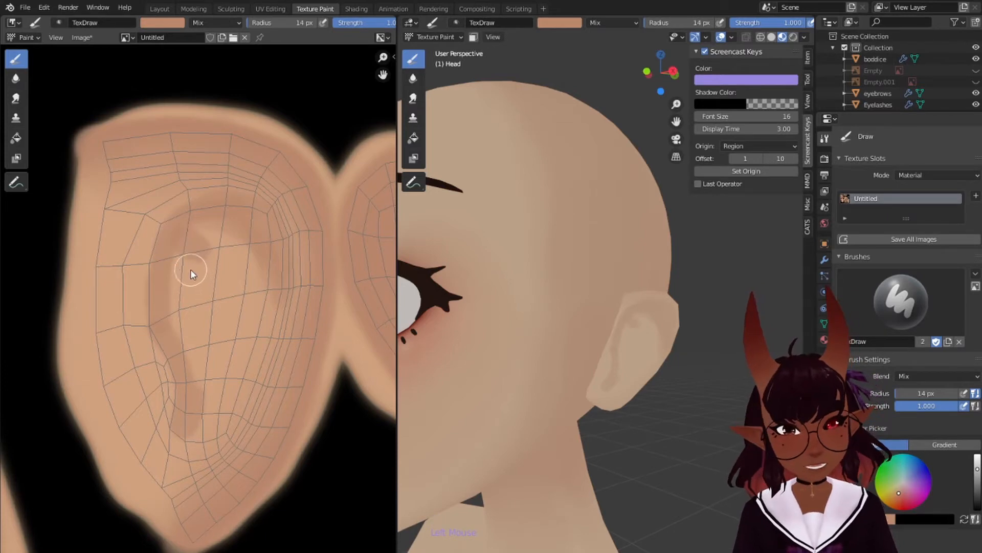
key(ctrl+z)
drag(182, 232, 159, 266)
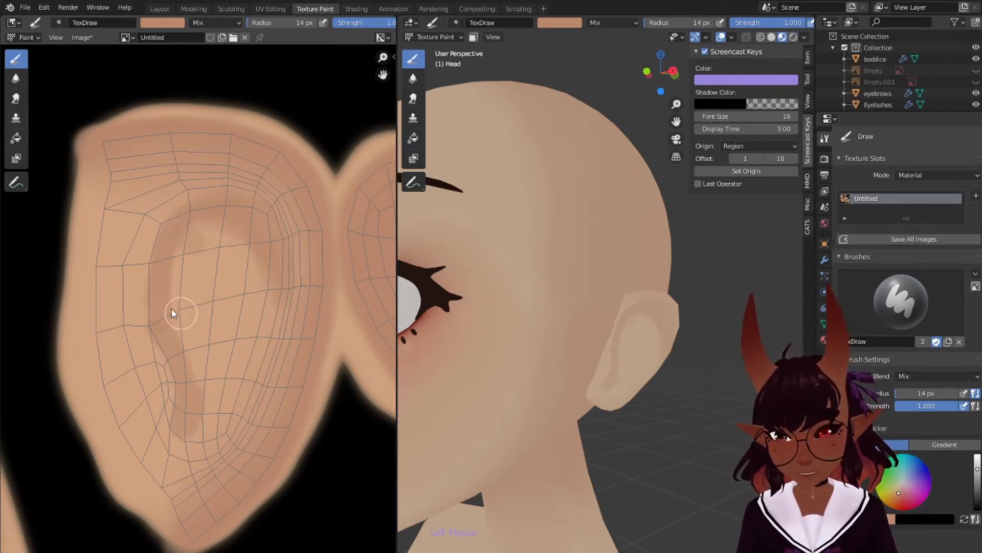
click(165, 275)
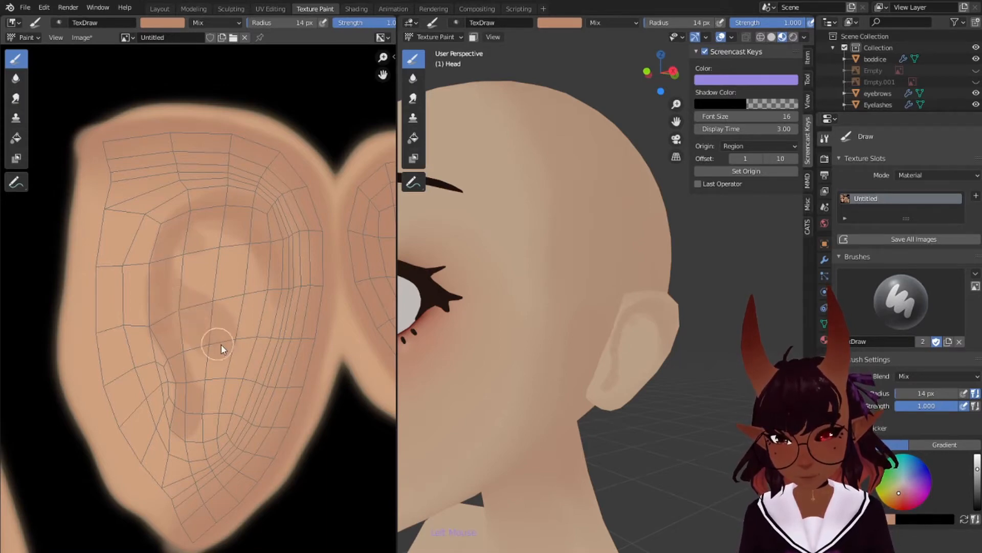
mouse_move(171, 281)
mouse_down()
mouse_move(198, 293)
mouse_move(210, 340)
mouse_move(231, 319)
mouse_move(206, 335)
mouse_move(190, 290)
mouse_move(174, 293)
mouse_move(205, 302)
mouse_up()
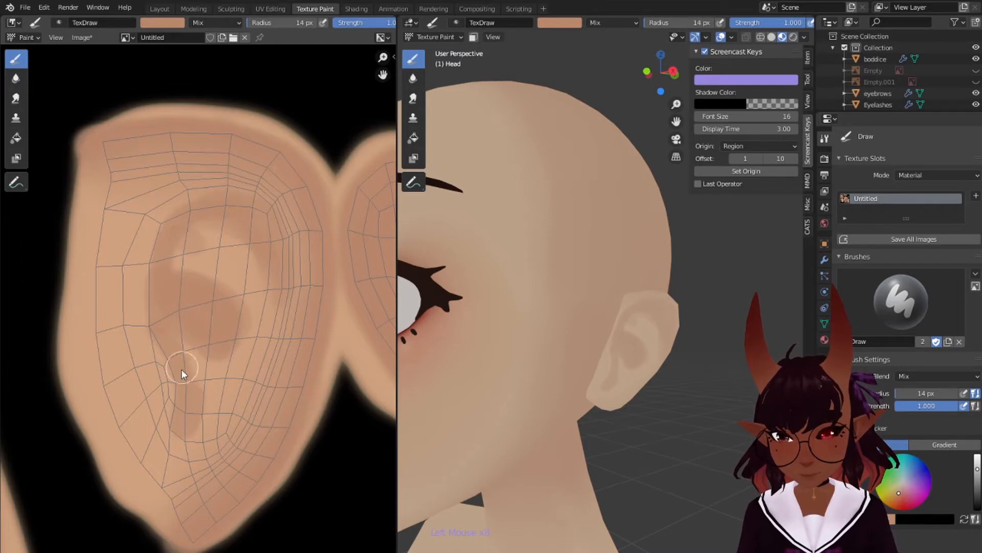
drag(179, 364, 186, 370)
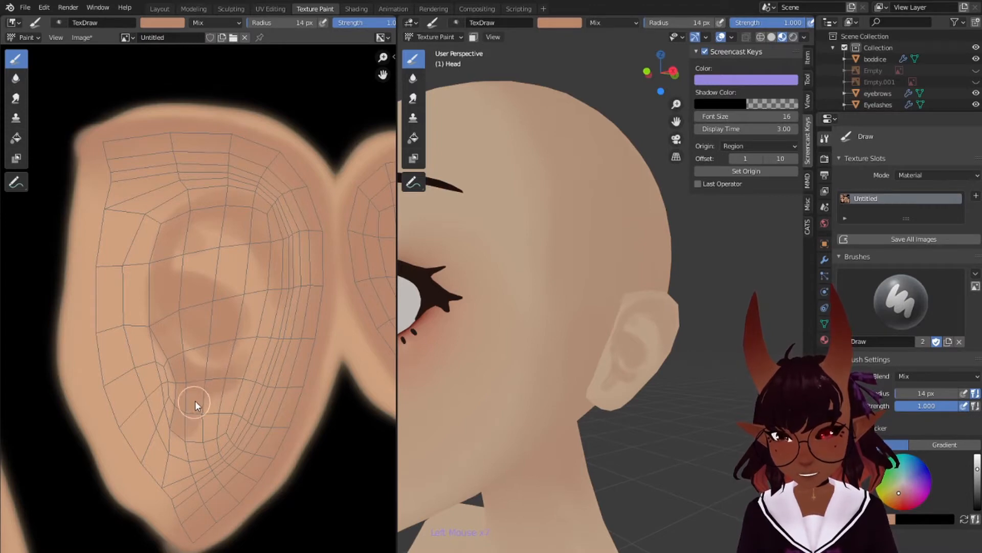
drag(197, 407, 172, 443)
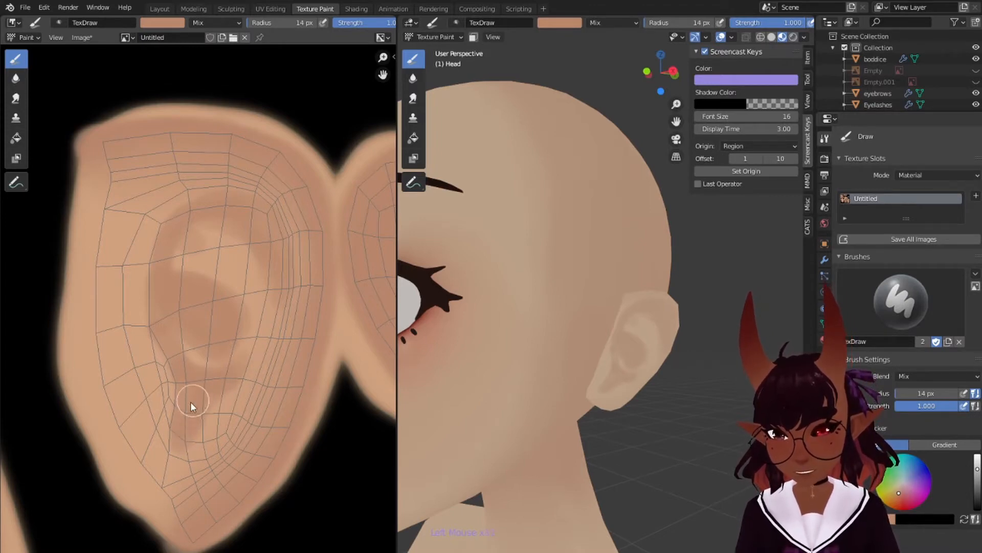
key(ctrl+z)
key(ctrl+z)
key(ctrl+z)
key(ctrl+z)
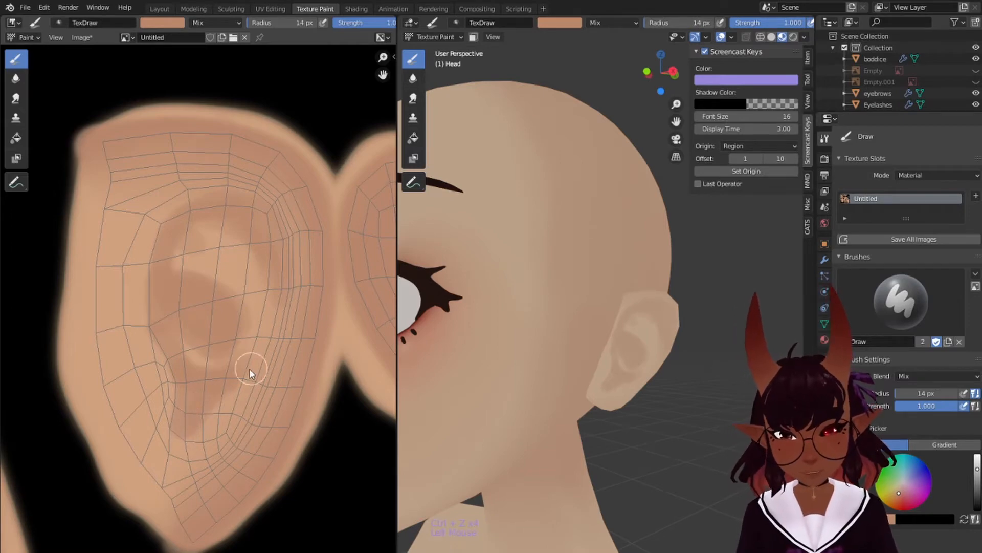
Fill in the lower ear shadow, reduce the brush radius to 8 px and shade the crease along the ear's outer fold
mouse_move(250, 368)
mouse_down()
mouse_move(189, 416)
mouse_move(193, 431)
mouse_up()
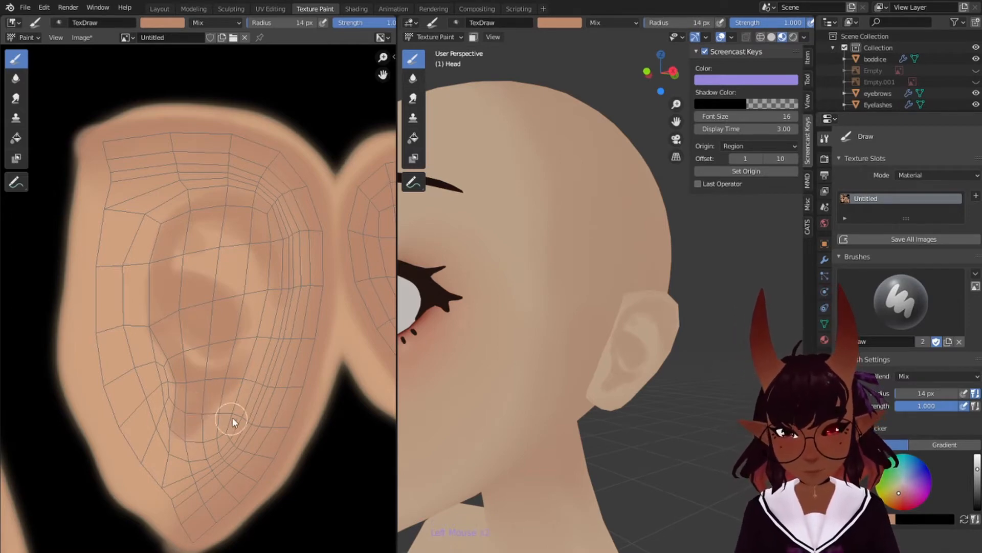
key(bracketleft)
key(bracketleft)
key(bracketleft)
key(bracketleft)
key(bracketleft)
key(bracketleft)
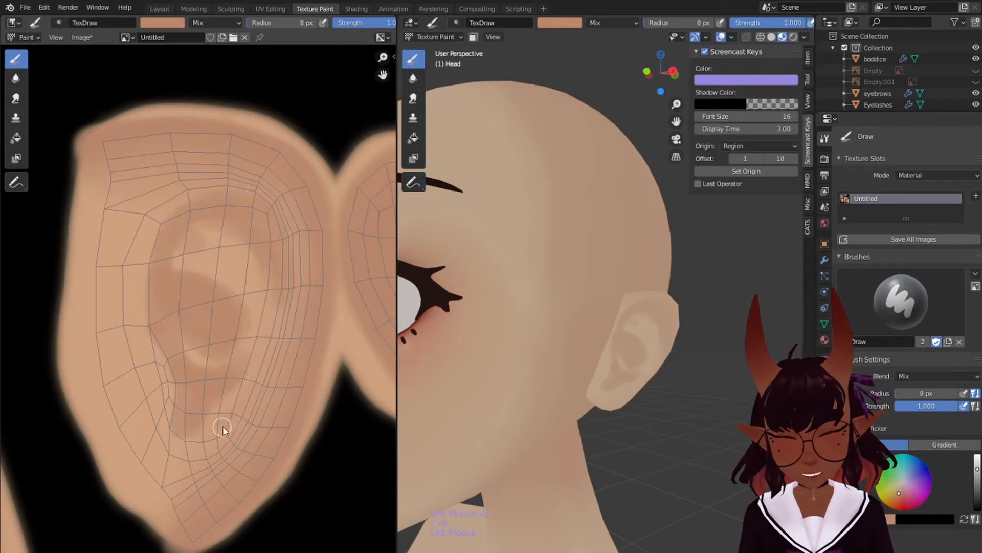
drag(229, 418, 245, 386)
drag(255, 308, 233, 345)
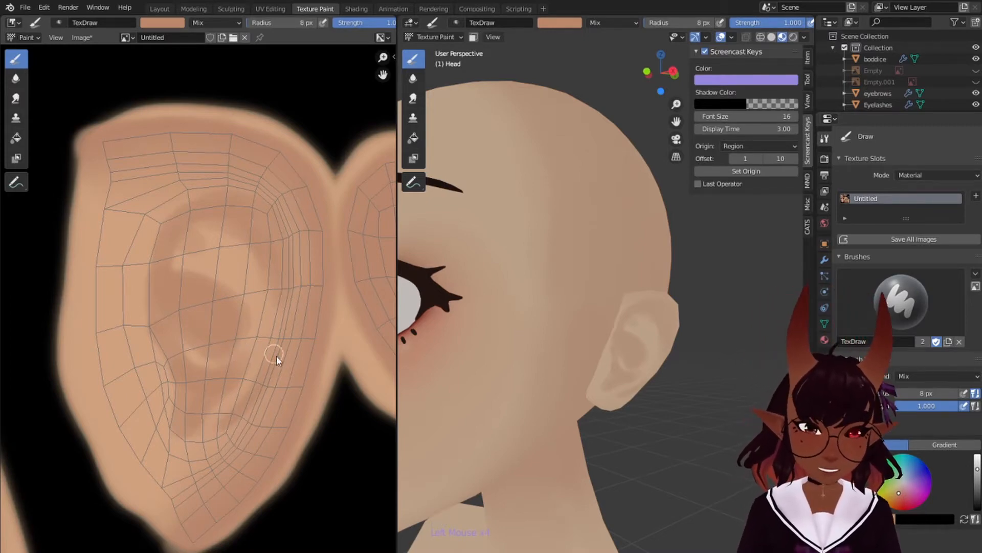
drag(283, 283, 286, 308)
drag(247, 373, 244, 399)
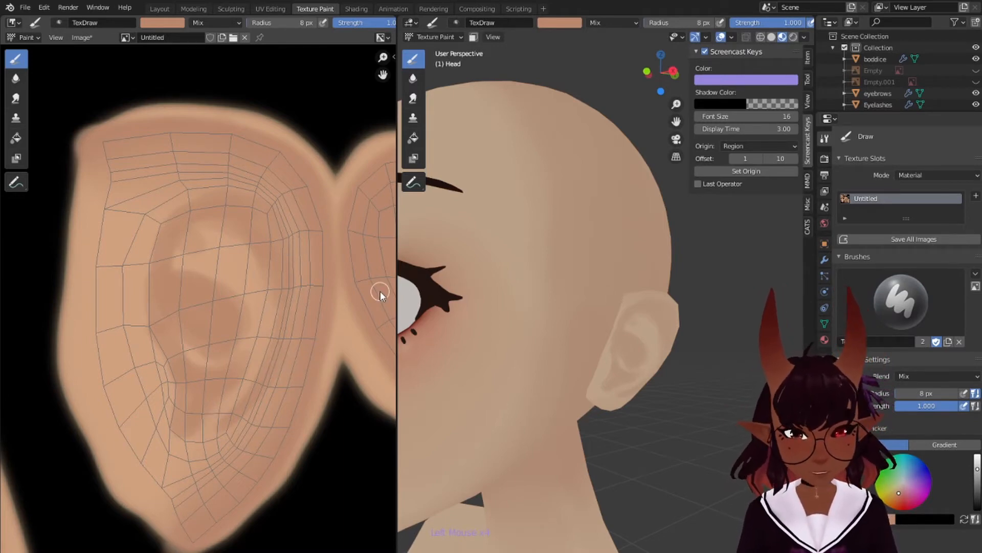
Examine the painted ear up close on the head and show its mesh in wireframe shading
scroll(512, 292, down, 5)
mouse_move(512, 292)
middle_down()
mouse_move(581, 293)
mouse_move(535, 294)
middle_up()
scroll(651, 346, up, 5)
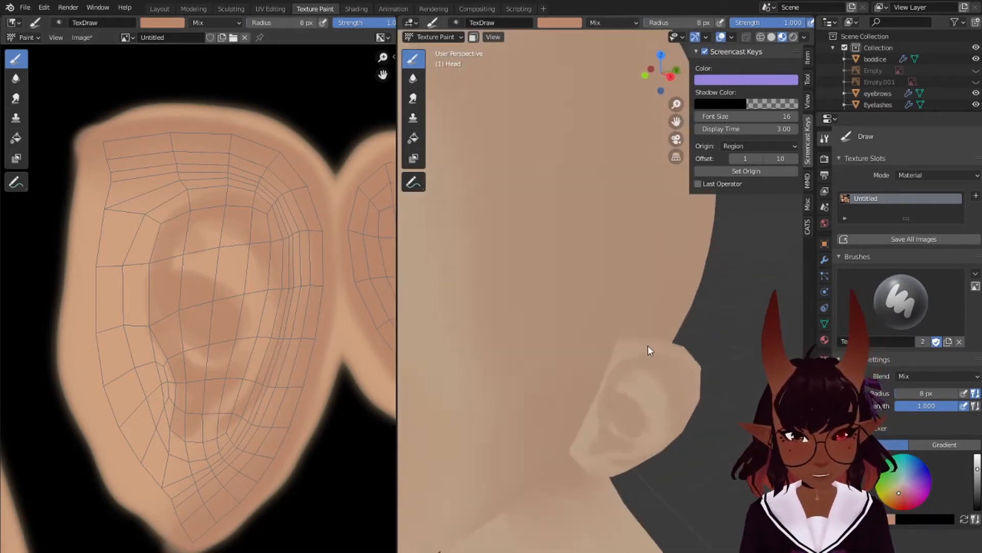
click(772, 37)
mouse_move(605, 321)
middle_down()
mouse_move(593, 317)
mouse_move(599, 275)
mouse_move(612, 269)
mouse_move(585, 268)
mouse_move(559, 345)
mouse_move(576, 410)
mouse_move(619, 429)
middle_up()
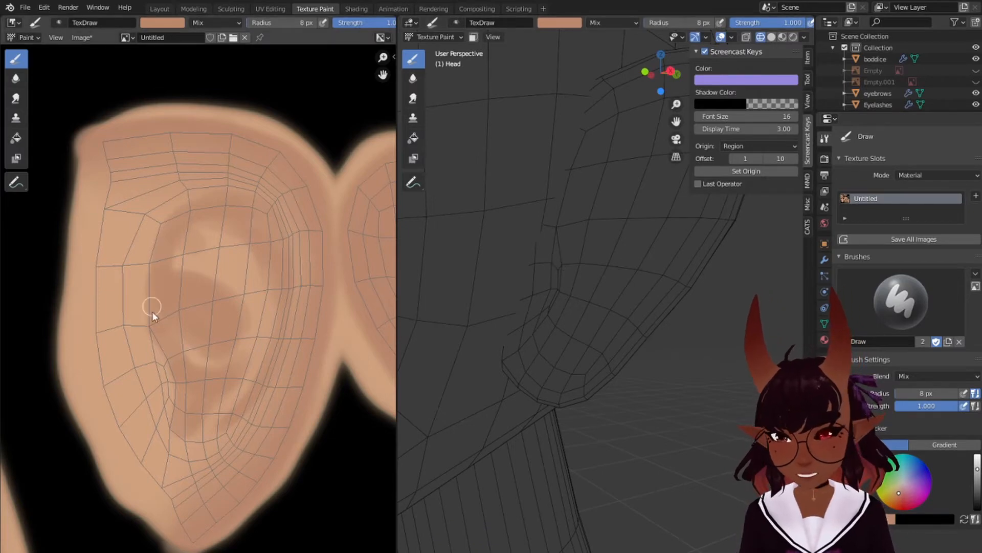
Dab the shadow colour along the front crease and lower tip of the inner ear in the texture image
click(161, 352)
click(173, 410)
click(168, 398)
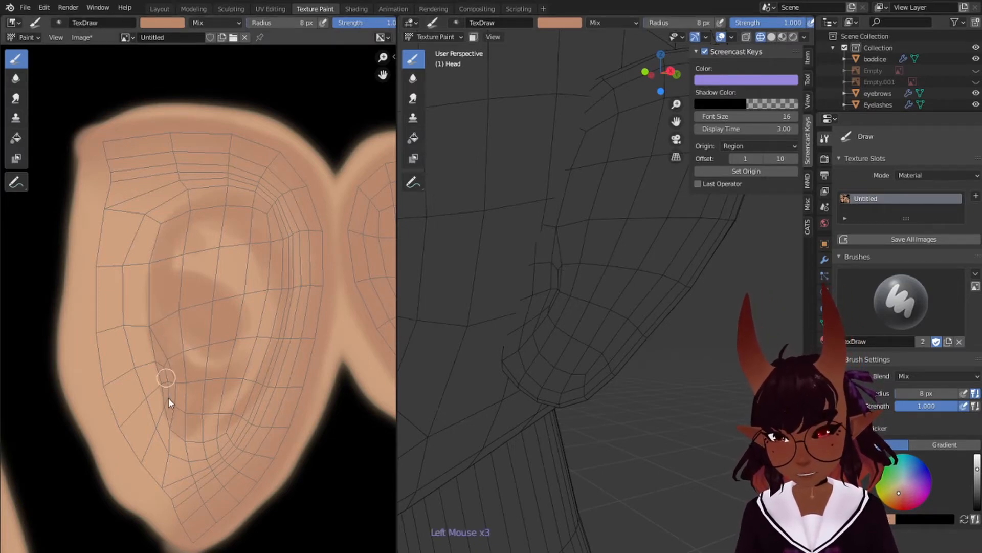
click(162, 351)
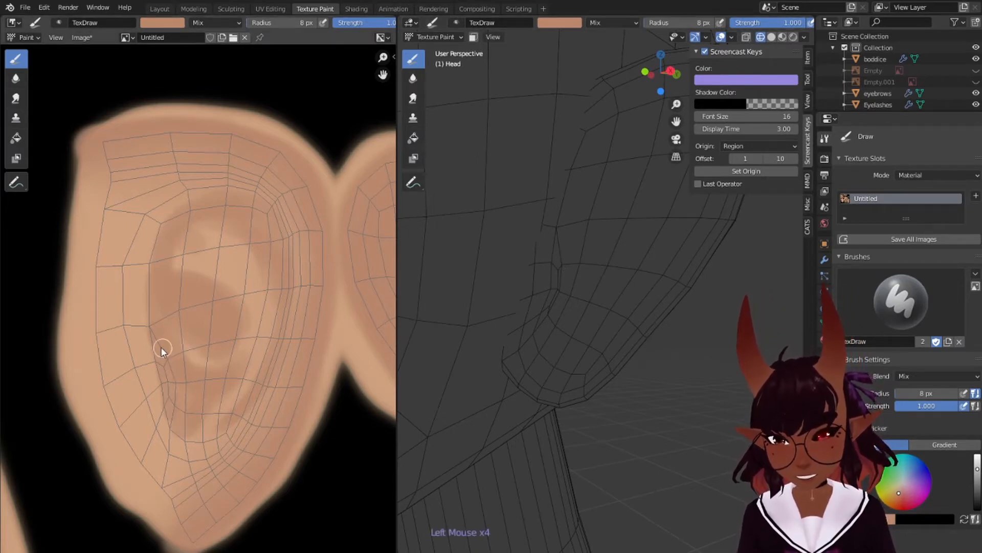
click(171, 409)
click(186, 418)
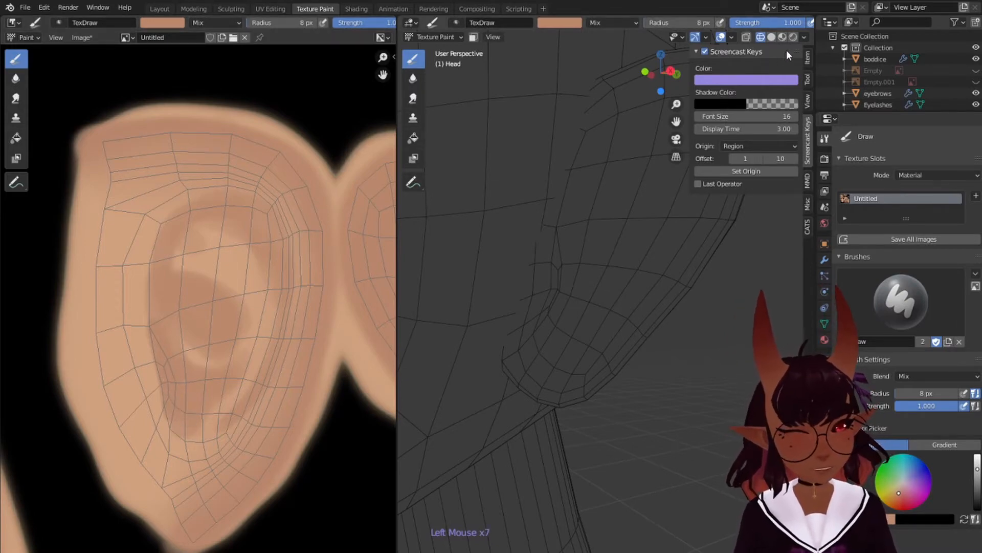
Return the 3D view to Material Preview shading and check the ear from the side of the head
click(783, 37)
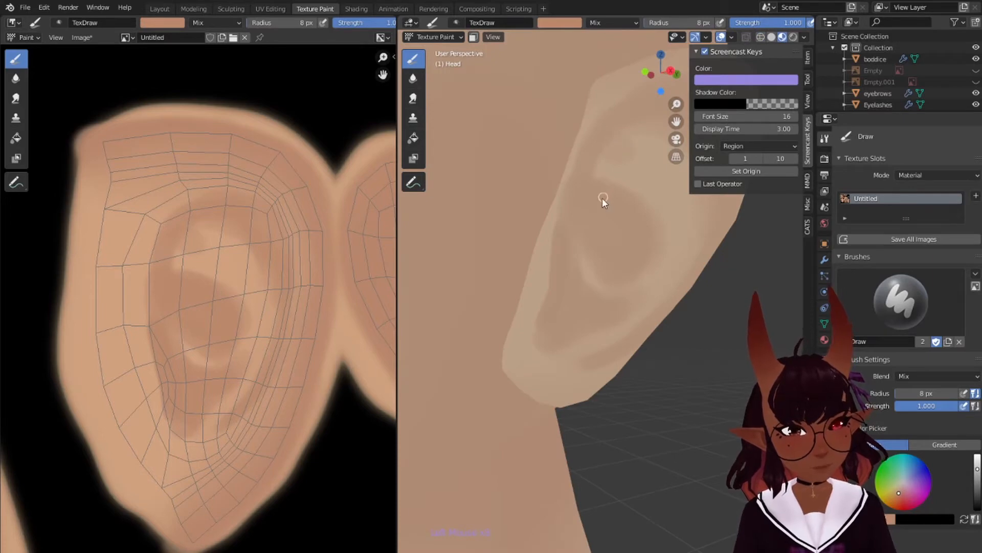
scroll(601, 202, down, 5)
middle_drag(628, 244, 670, 271)
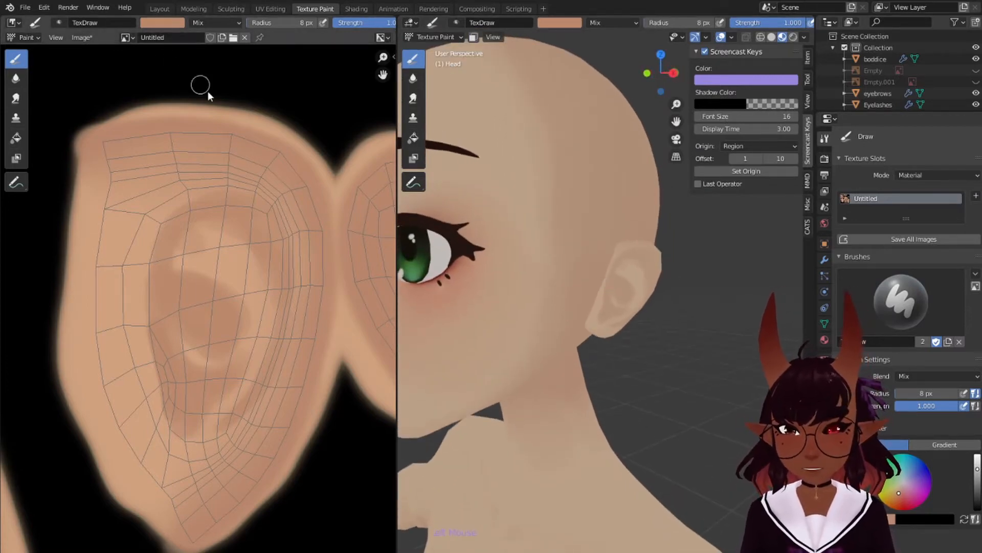
Sample a lighter skin tone from the lower edge of the ear shadow and blend the inner ear's outer and upper edges with it
click(162, 24)
click(250, 179)
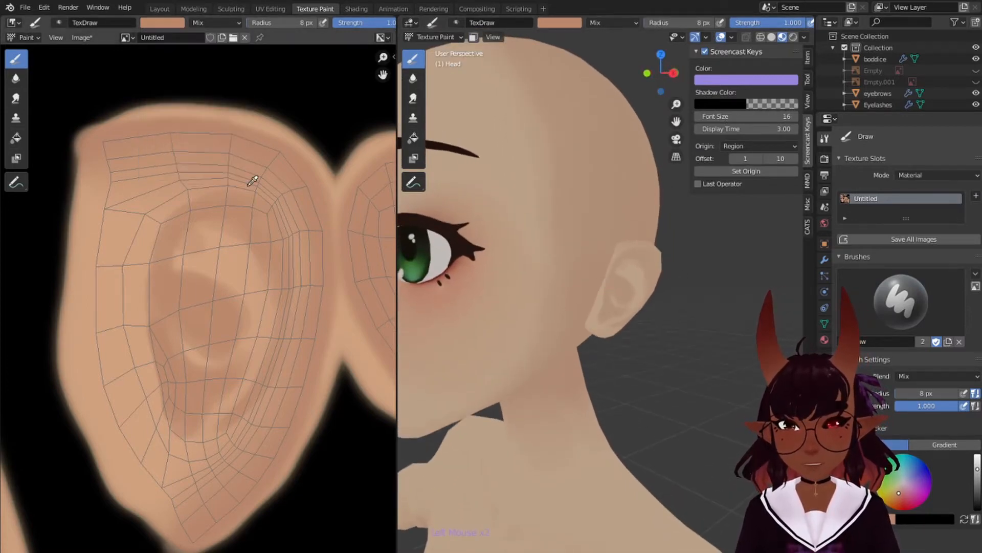
click(224, 438)
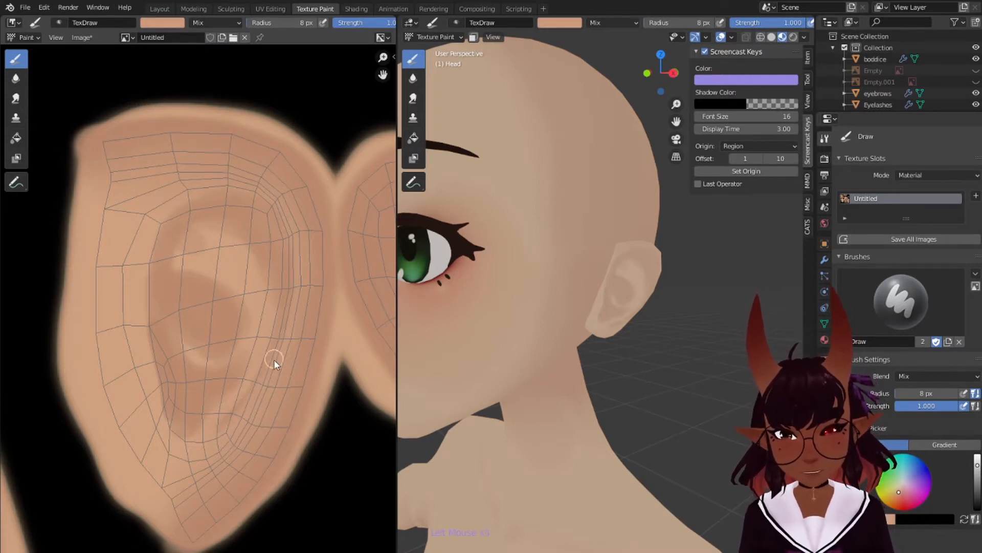
drag(294, 309, 290, 264)
drag(290, 306, 252, 186)
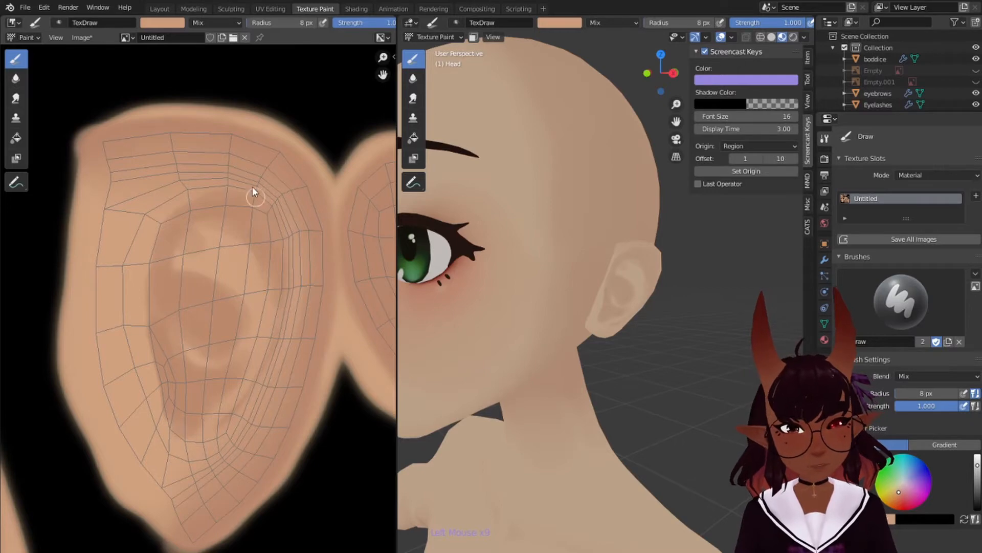
drag(285, 275, 239, 182)
mouse_move(272, 302)
mouse_down()
mouse_move(260, 201)
mouse_move(244, 191)
mouse_move(151, 258)
mouse_up()
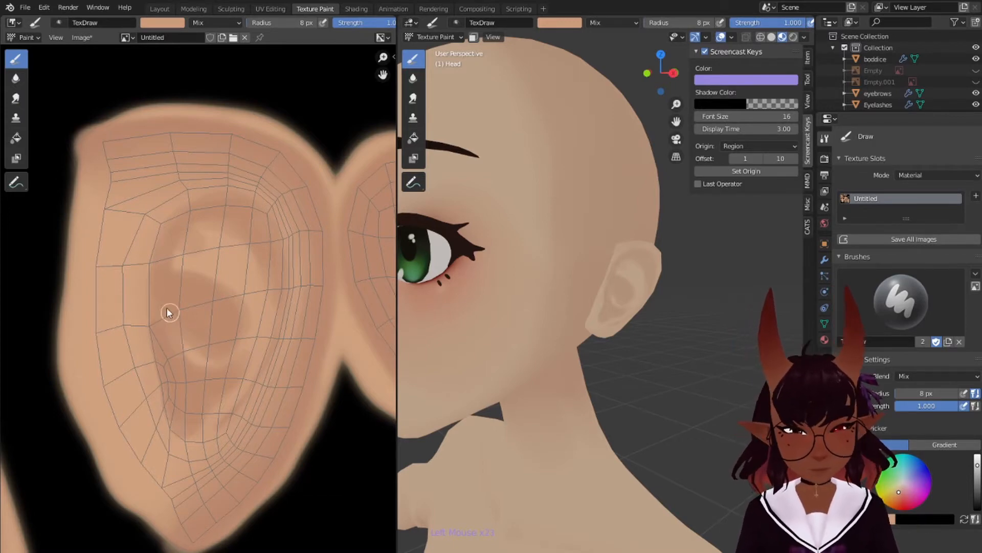
mouse_move(156, 290)
mouse_down()
mouse_move(159, 324)
mouse_move(198, 355)
mouse_up()
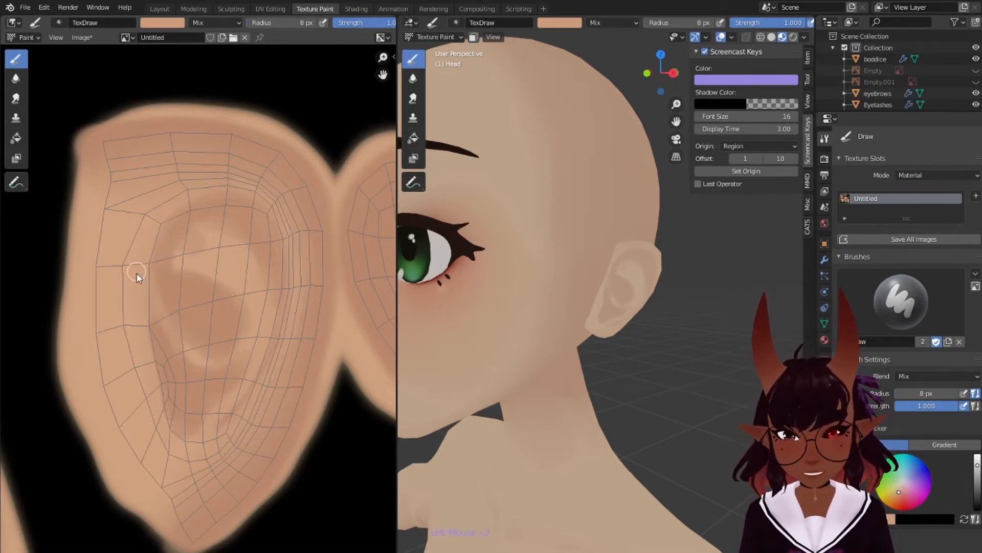
key(ctrl+z)
key(ctrl+z)
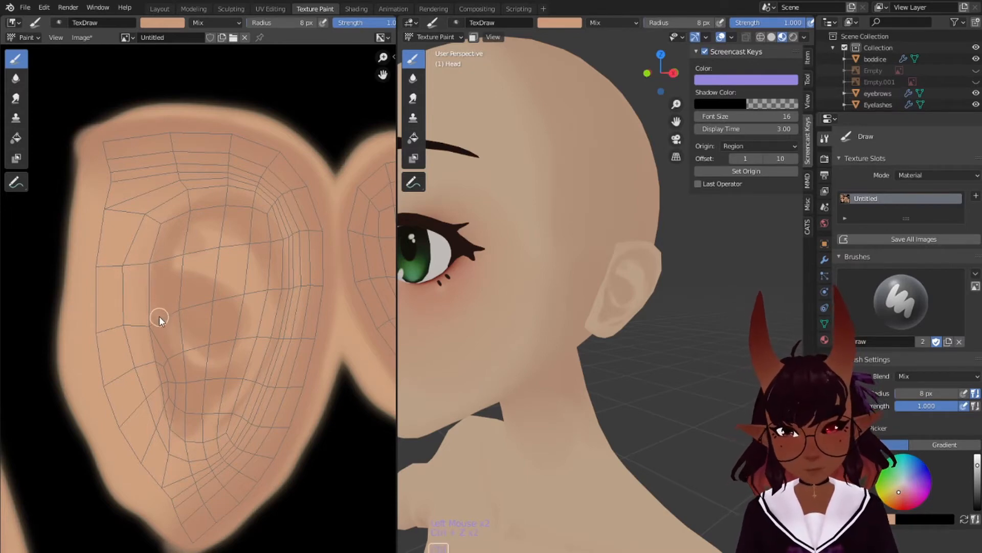
Enlarge the brush radius to 12 px and soften the front edge of the central ear shadow with the sampled tone
key(bracketright)
key(bracketright)
key(bracketright)
key(bracketright)
mouse_move(154, 318)
mouse_down()
mouse_move(210, 348)
mouse_move(165, 321)
mouse_move(192, 353)
mouse_up()
drag(192, 353, 156, 287)
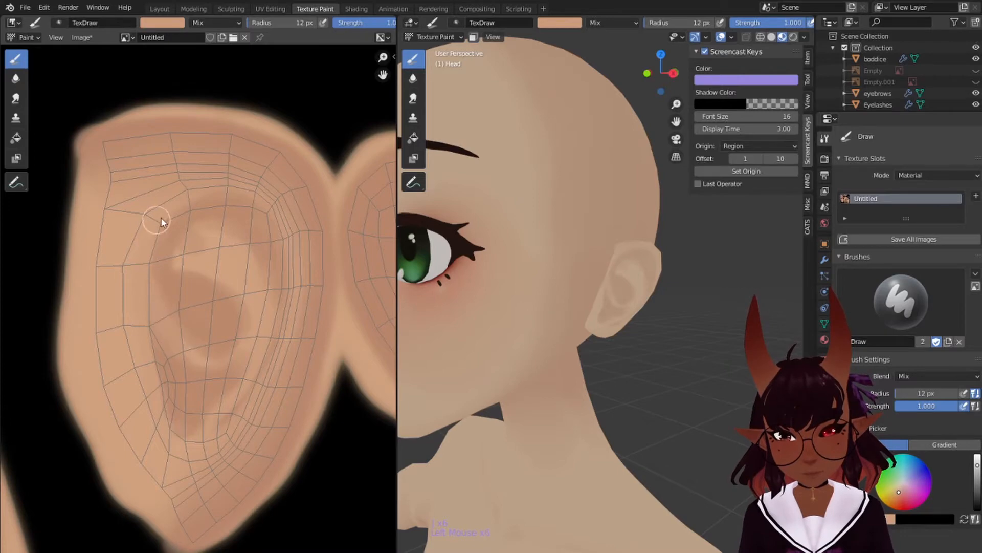
Set the brush radius to 9 px and blend the edges of the ear's upper fold, central hollow and lower shadow
key(bracketleft)
key(bracketleft)
key(bracketleft)
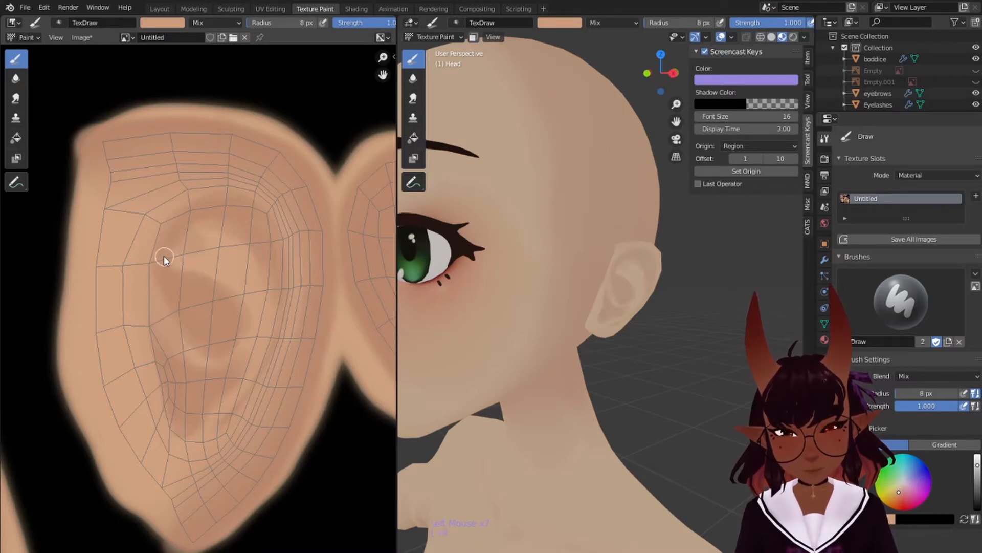
key(bracketright)
mouse_move(250, 256)
mouse_down()
mouse_move(241, 267)
mouse_move(243, 250)
mouse_move(194, 235)
mouse_move(228, 282)
mouse_up()
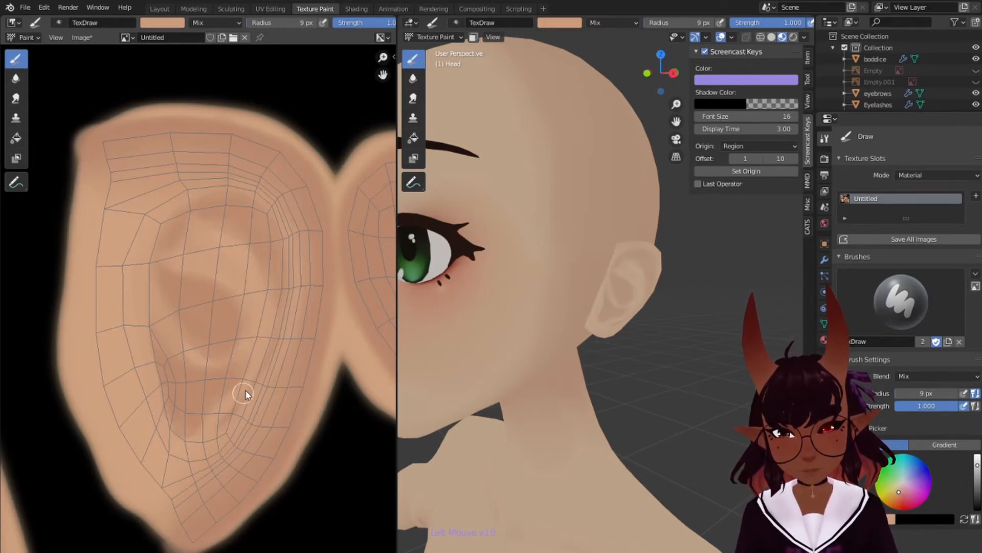
drag(229, 399, 207, 432)
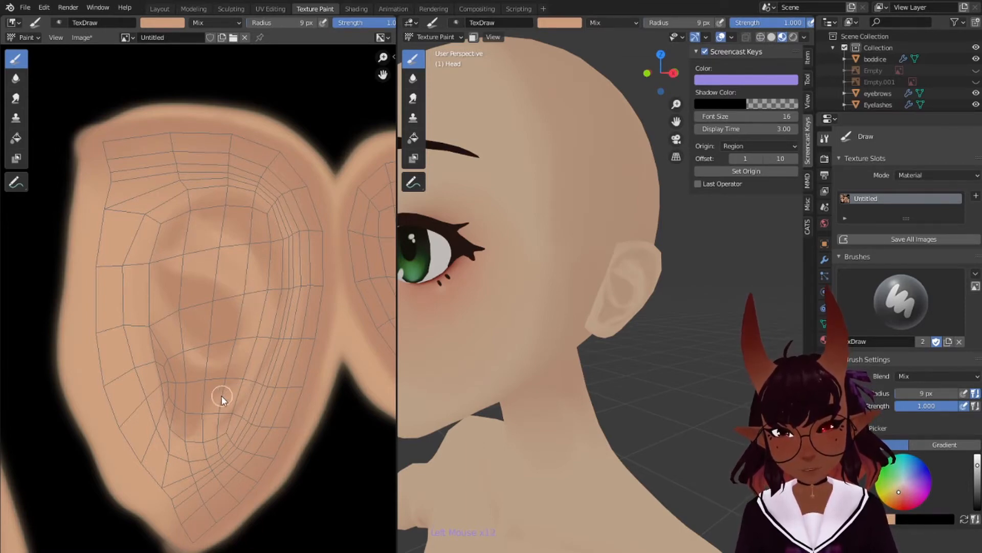
drag(222, 396, 211, 416)
drag(246, 249, 262, 275)
drag(250, 297, 229, 326)
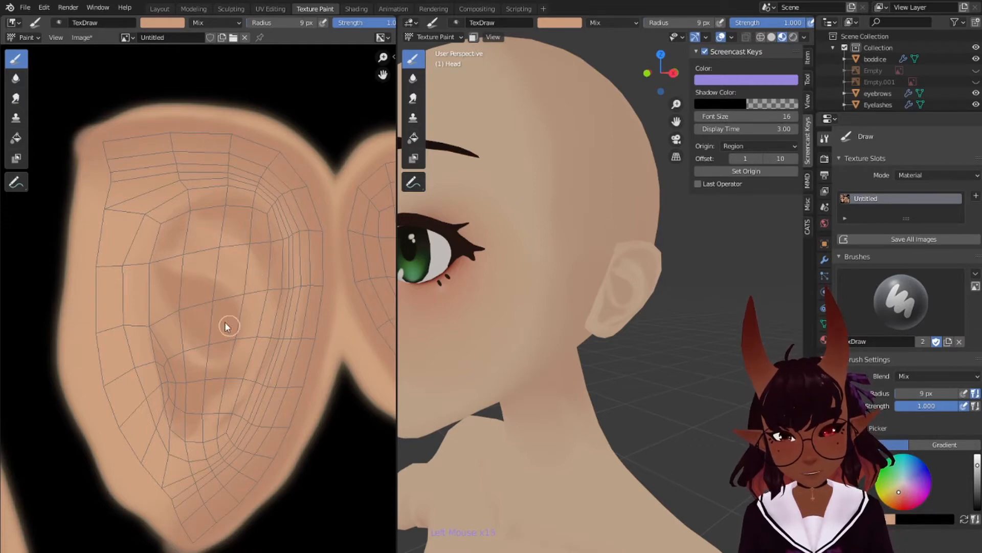
Sample a darker skin tone from the ear's upper outer rim and touch up the shading in the upper inner ear
click(175, 23)
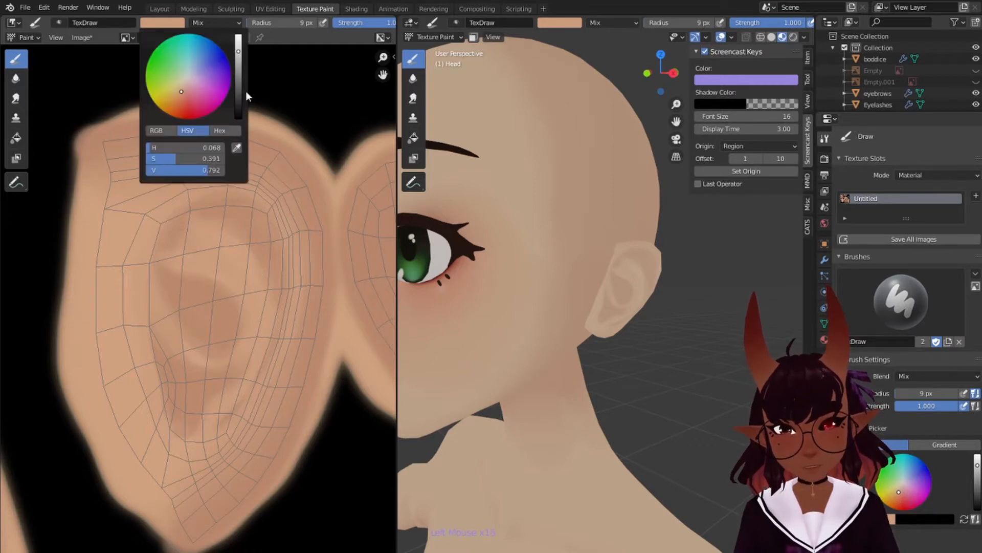
click(238, 149)
click(290, 139)
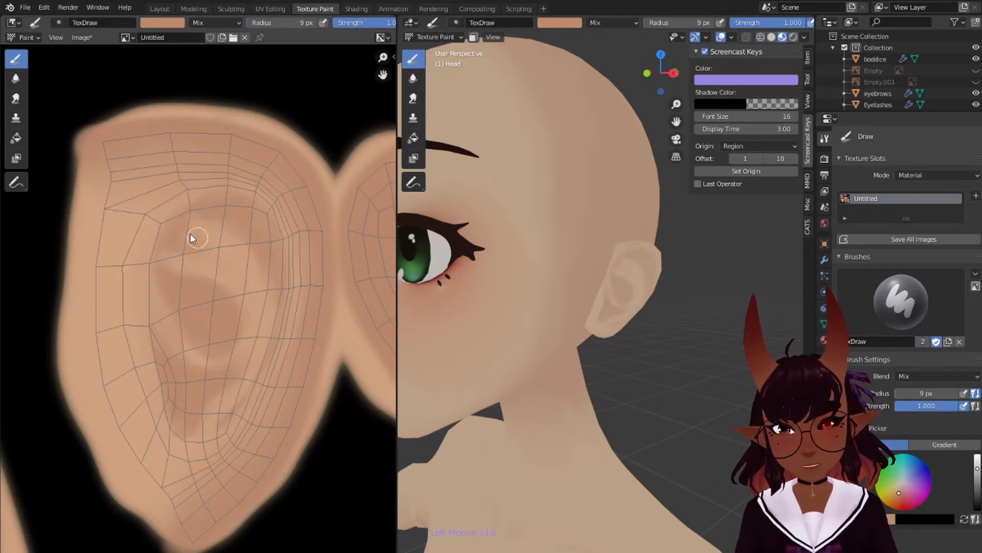
Sample a reddish tone for the brush from the blush at the eye socket's lower outer edge on the face texture
click(164, 23)
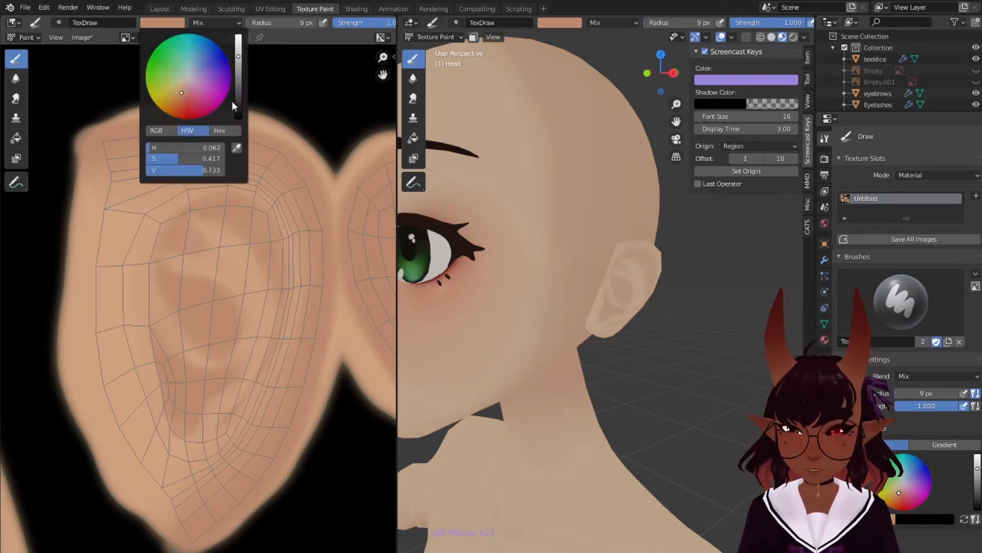
drag(181, 95, 190, 97)
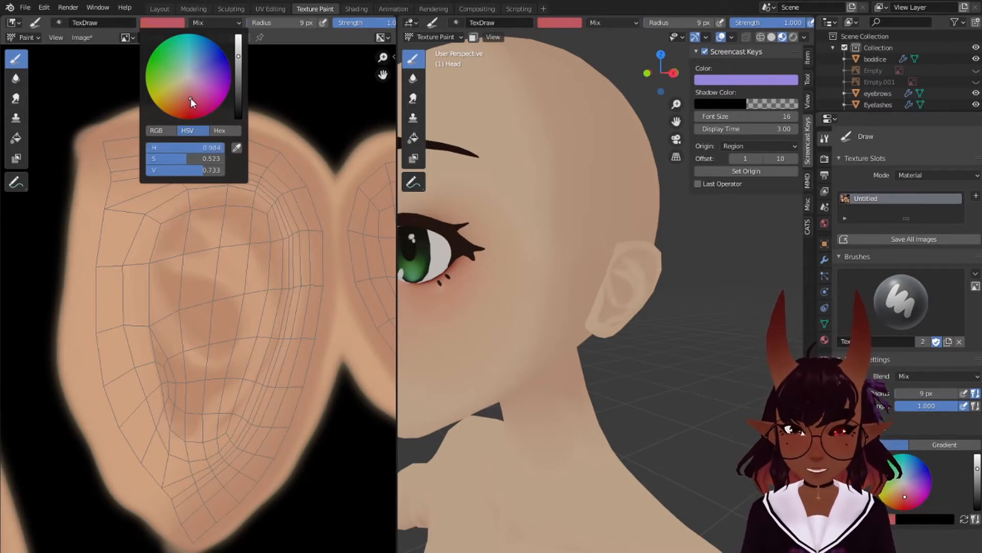
scroll(191, 97, down, 4)
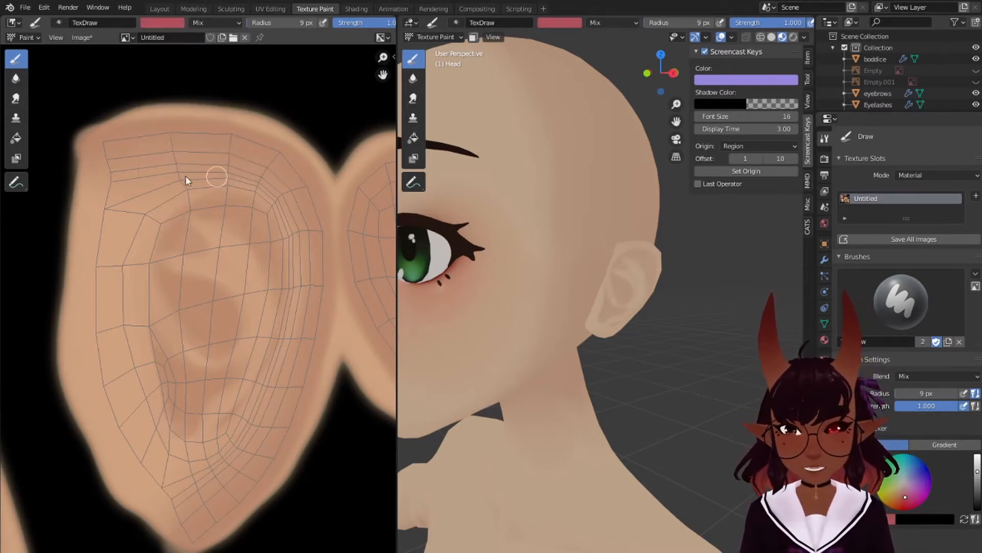
middle_drag(187, 180, 259, 70)
scroll(150, 204, down, 3)
scroll(199, 171, down, 7)
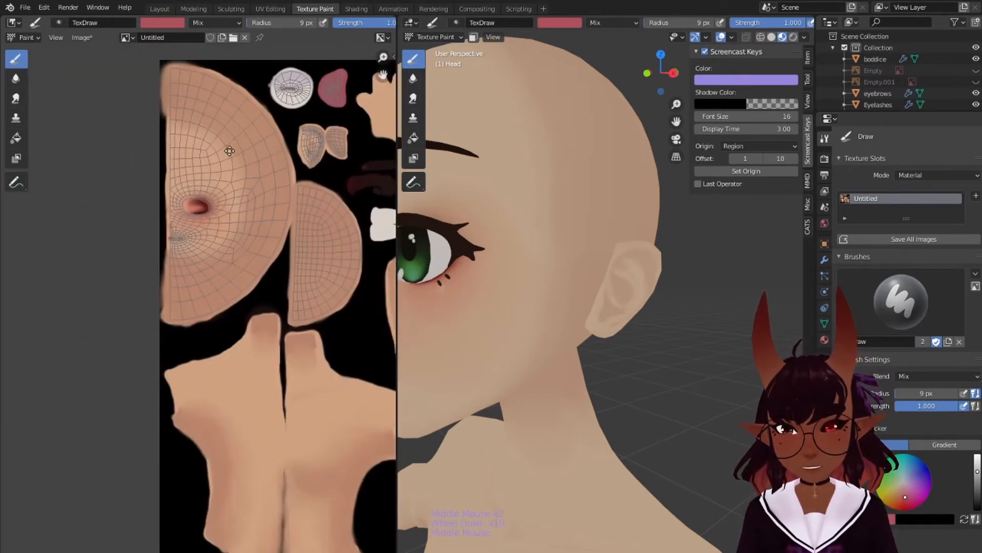
scroll(196, 198, up, 5)
middle_drag(196, 197, 183, 285)
scroll(213, 186, up, 3)
middle_drag(213, 186, 216, 256)
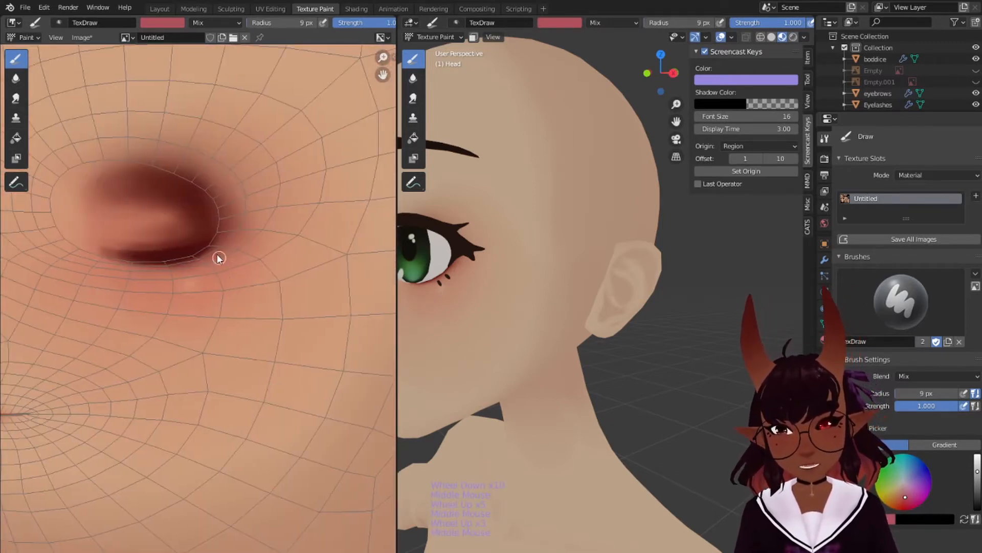
scroll(210, 79, up, 3)
click(177, 23)
click(236, 141)
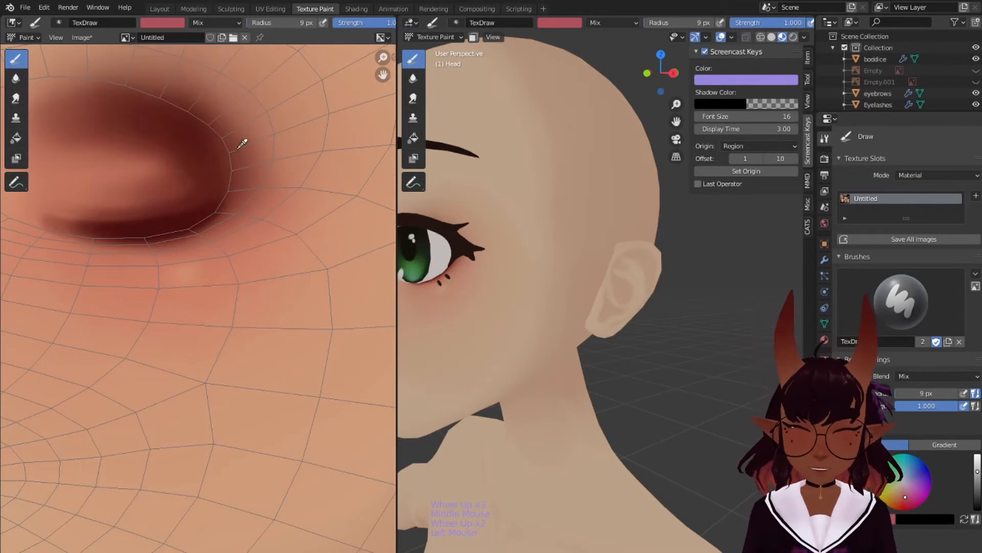
click(214, 240)
Return to the ear texture, set the brush radius to 55 px and shift the color to red, HSV 0.011, 0.762, 0.718
scroll(210, 245, down, 12)
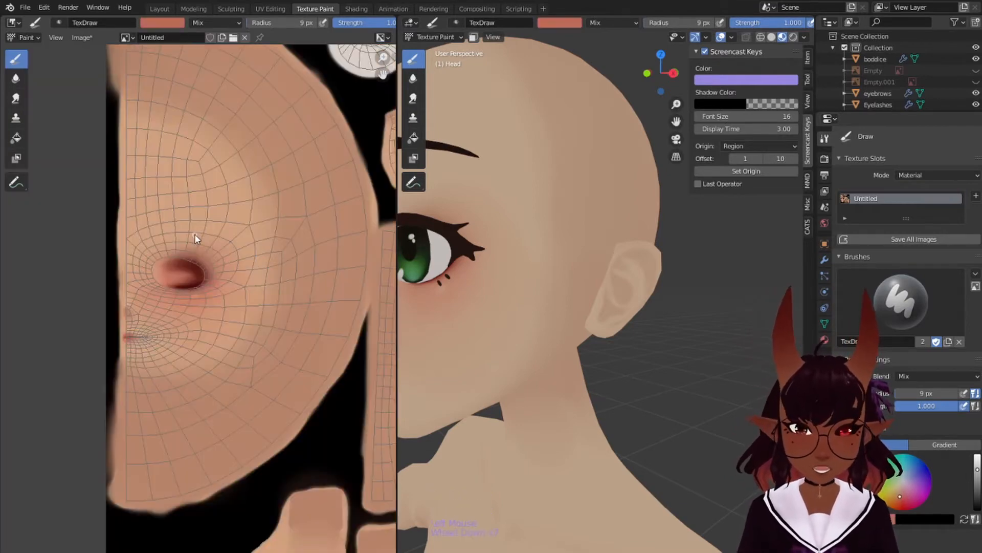
scroll(311, 175, up, 4)
middle_drag(366, 171, 124, 264)
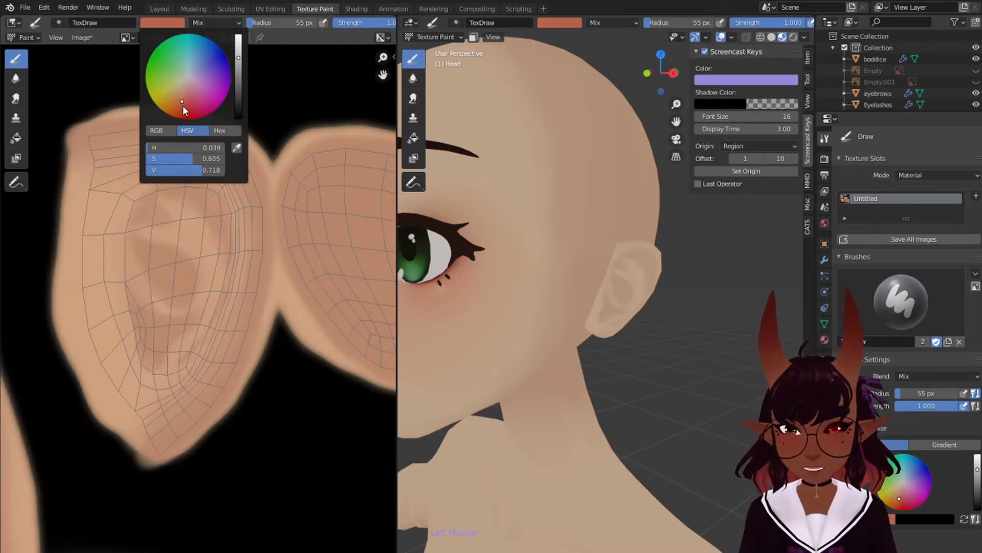
drag(182, 105, 186, 108)
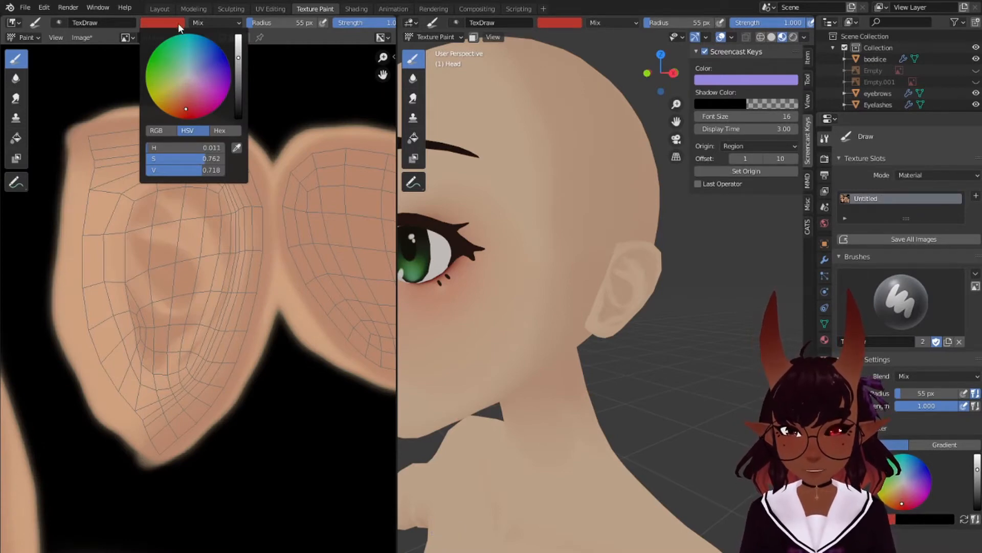
Lower the brush strength to 0.393 and tint the inner ear, from upper fold to lower shadow, with soft red
drag(191, 195, 164, 208)
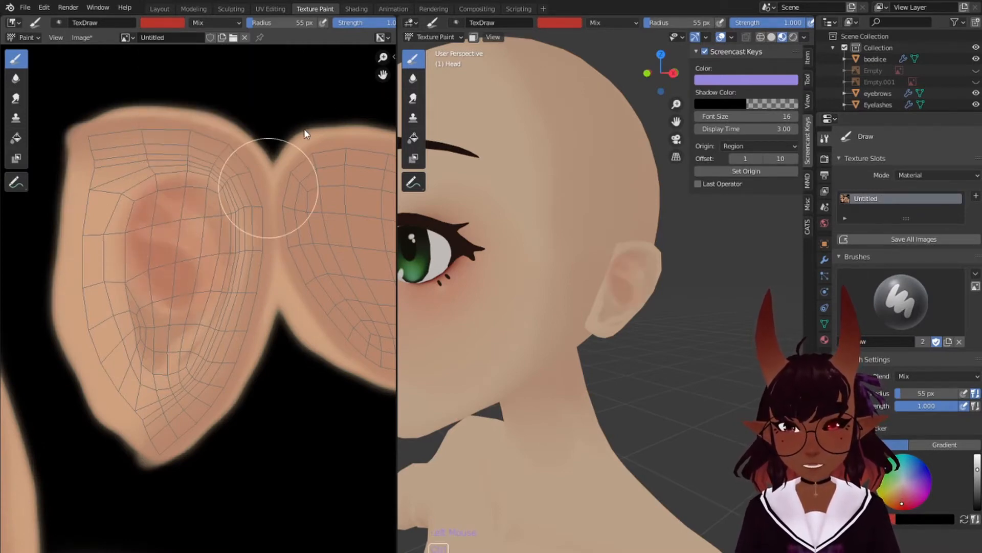
key(ctrl+z)
drag(364, 23, 318, 25)
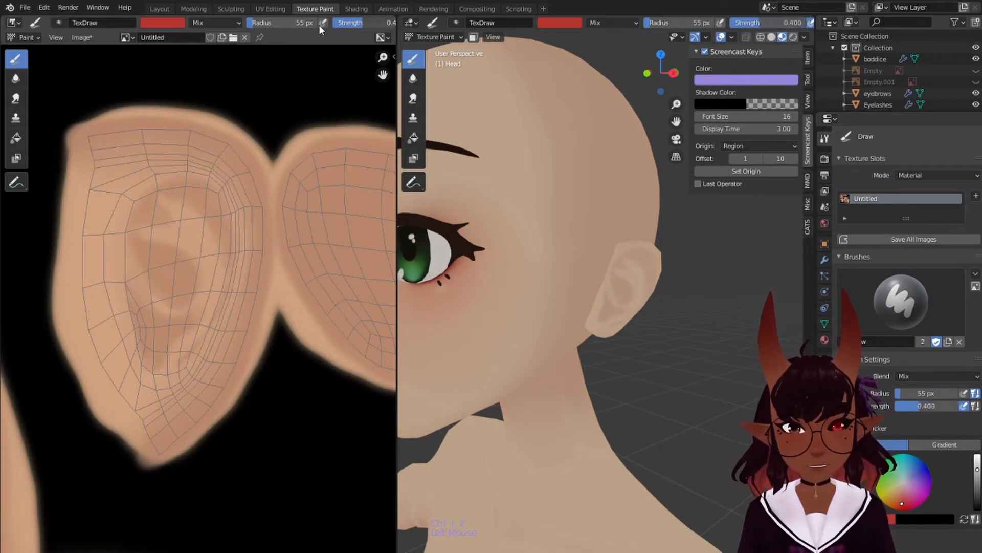
mouse_move(158, 179)
mouse_down()
mouse_move(220, 239)
mouse_move(199, 253)
mouse_move(186, 177)
mouse_move(155, 208)
mouse_move(148, 192)
mouse_up()
mouse_move(178, 344)
mouse_down()
mouse_move(170, 357)
mouse_move(149, 358)
mouse_move(153, 404)
mouse_move(132, 325)
mouse_move(160, 383)
mouse_move(118, 331)
mouse_move(155, 378)
mouse_up()
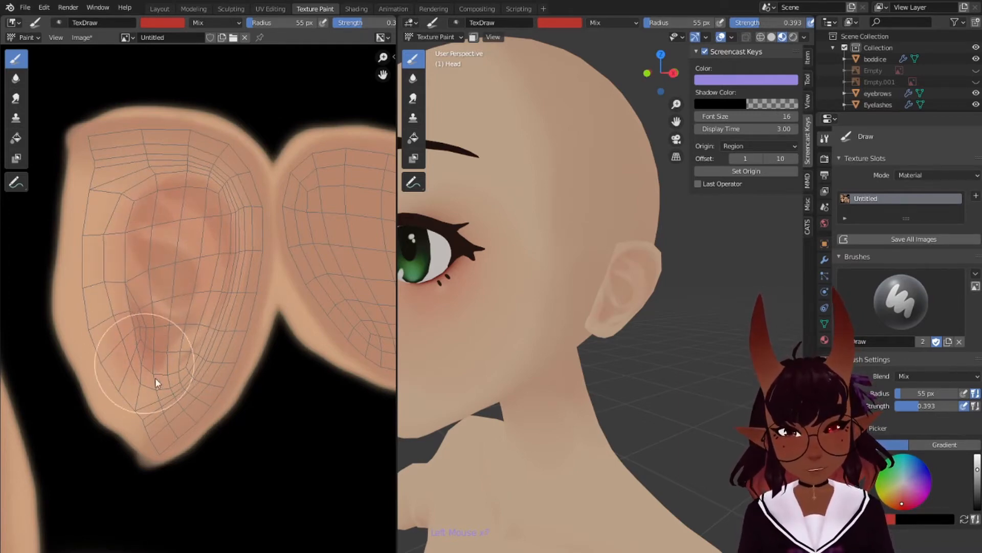
key(ctrl+z)
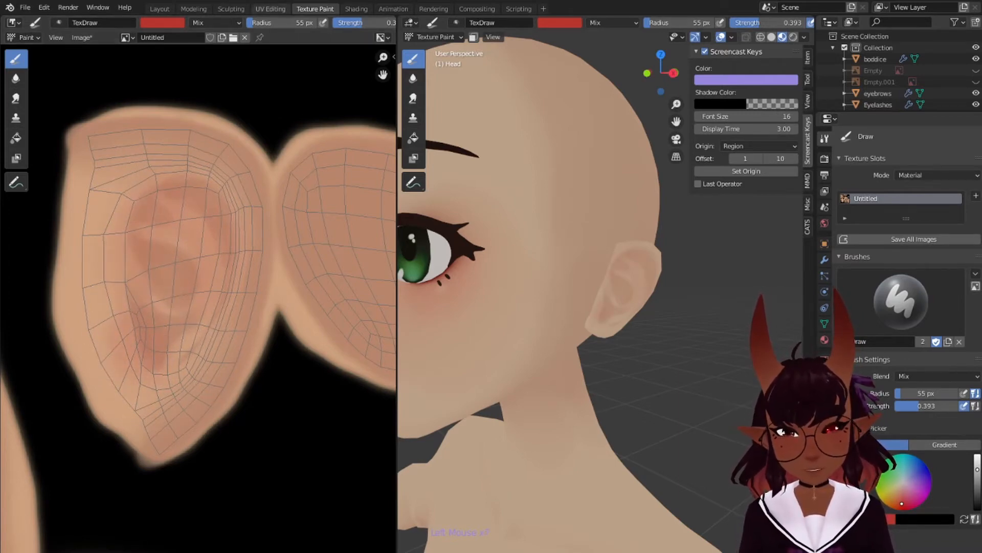
Mix a dark reddish brown from the ear rim's skin tone and set the brush to 9 px radius and 1.000 strength
click(164, 22)
click(237, 147)
click(255, 170)
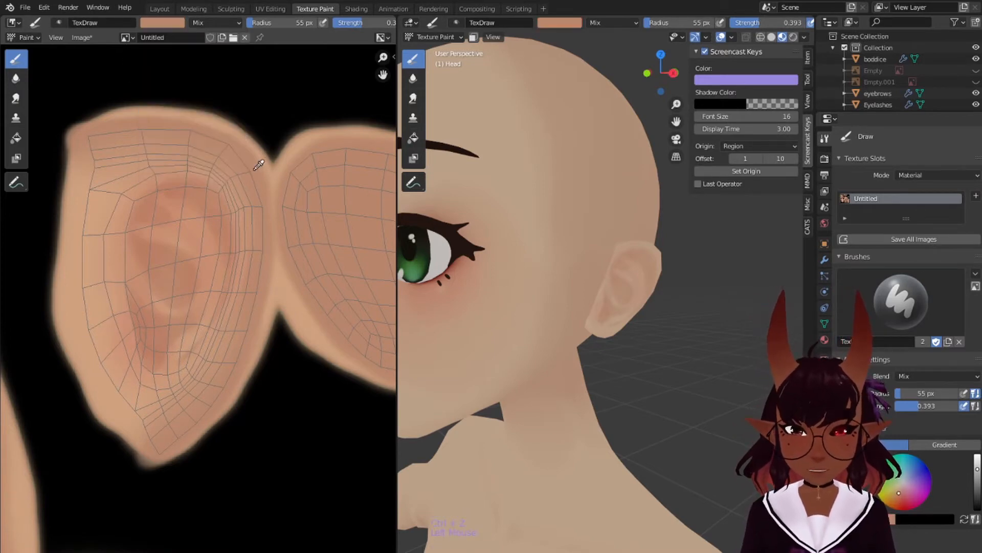
click(168, 22)
drag(182, 94, 182, 100)
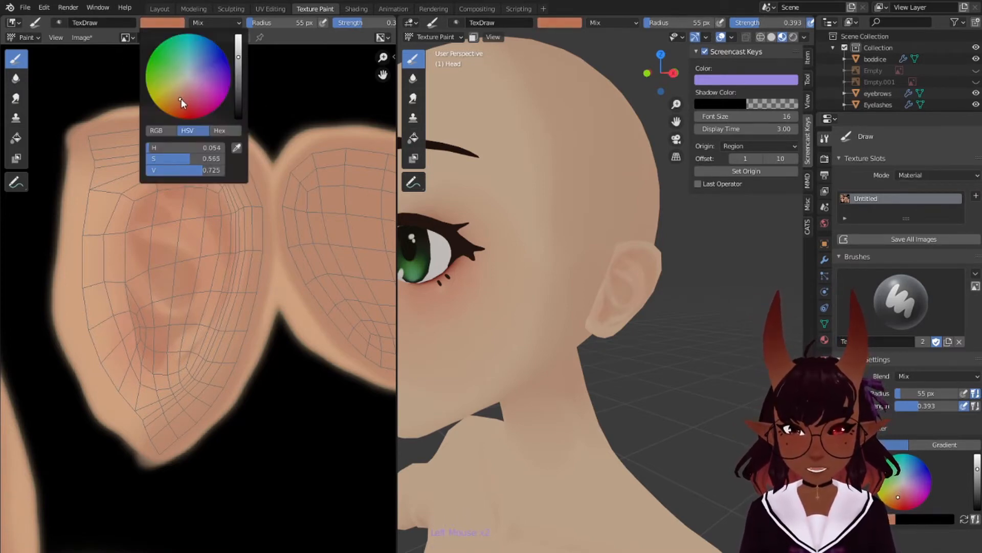
click(237, 67)
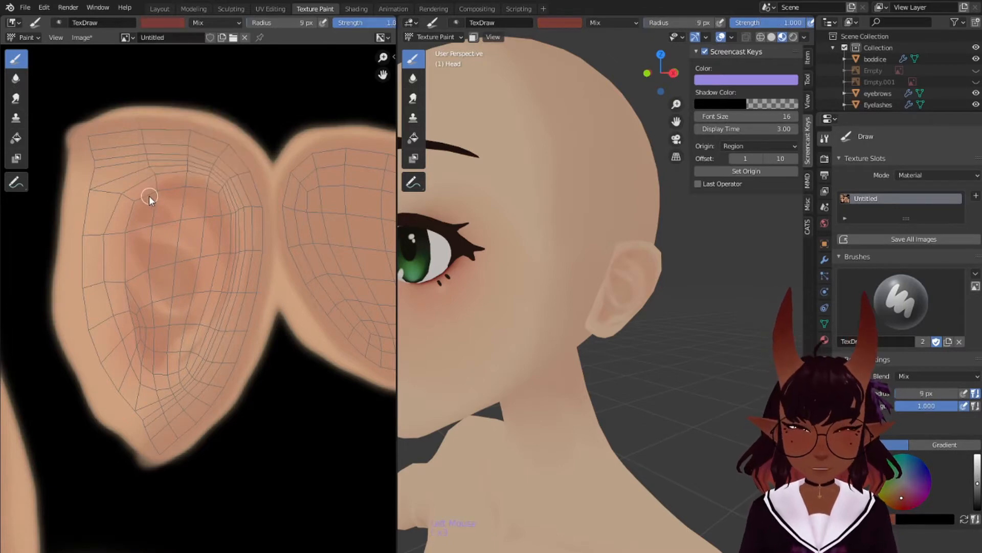
drag(150, 195, 160, 292)
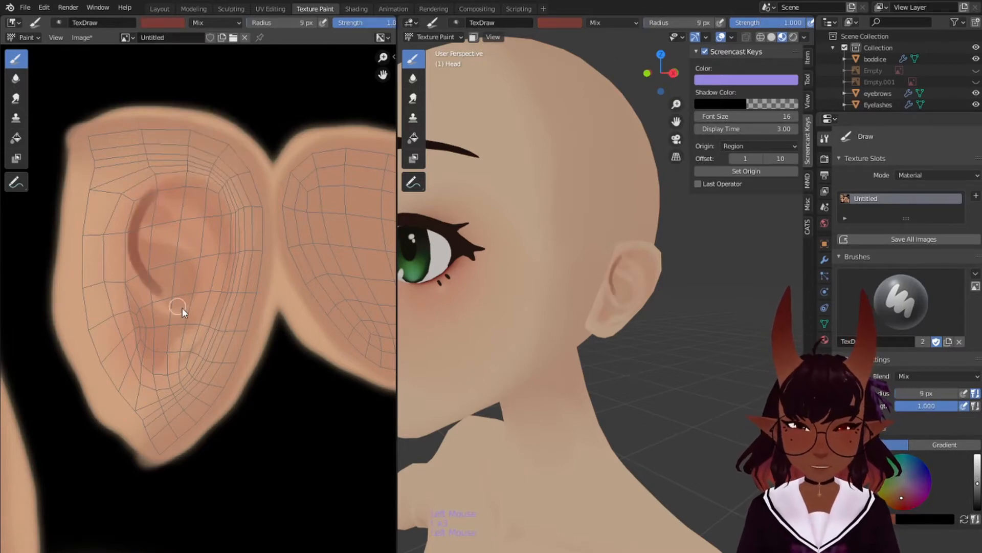
key(ctrl+z)
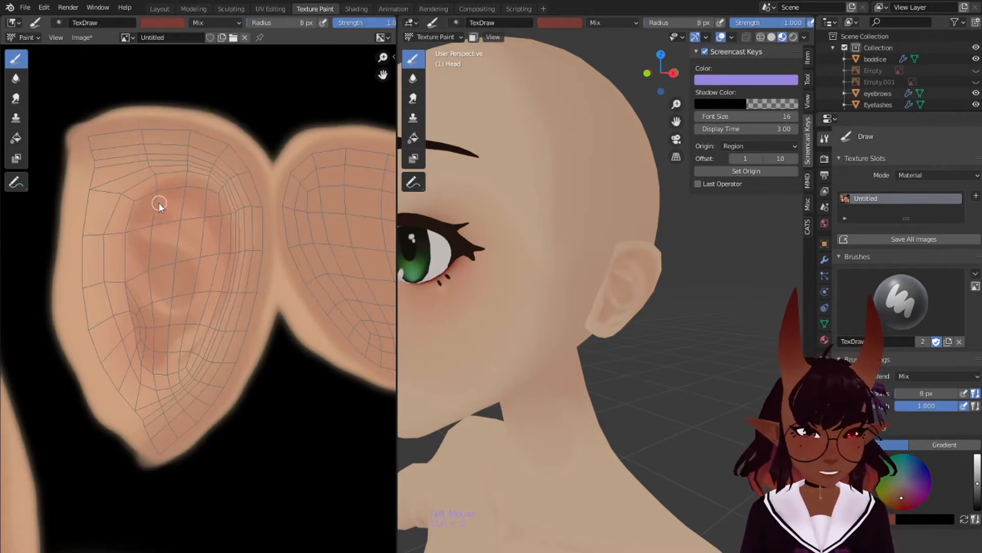
mouse_move(177, 177)
mouse_down()
mouse_move(132, 229)
mouse_move(134, 244)
mouse_up()
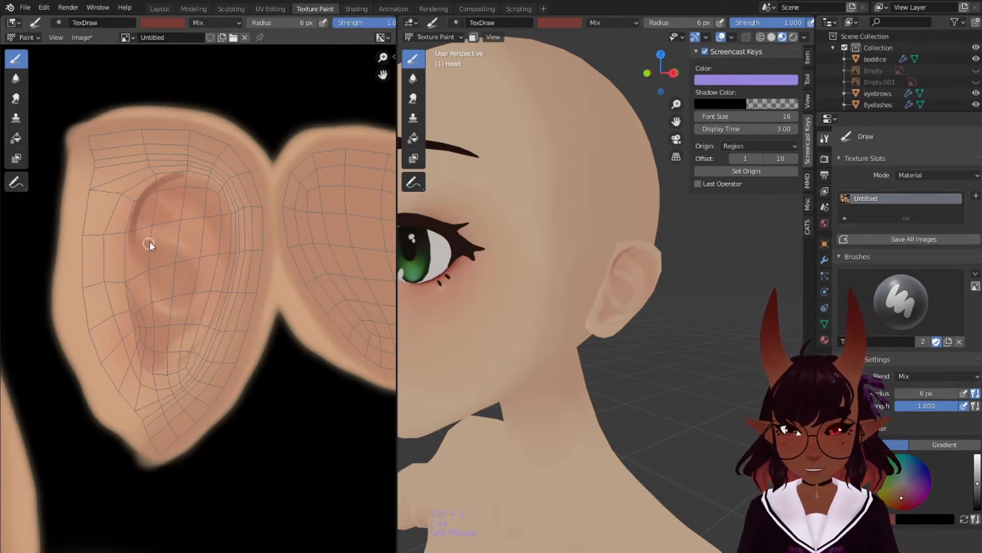
key(ctrl+z)
Set the brush radius to 4 px and draw thin dark lines along the inner ear's front edge and around the central hollow
key(bracketleft)
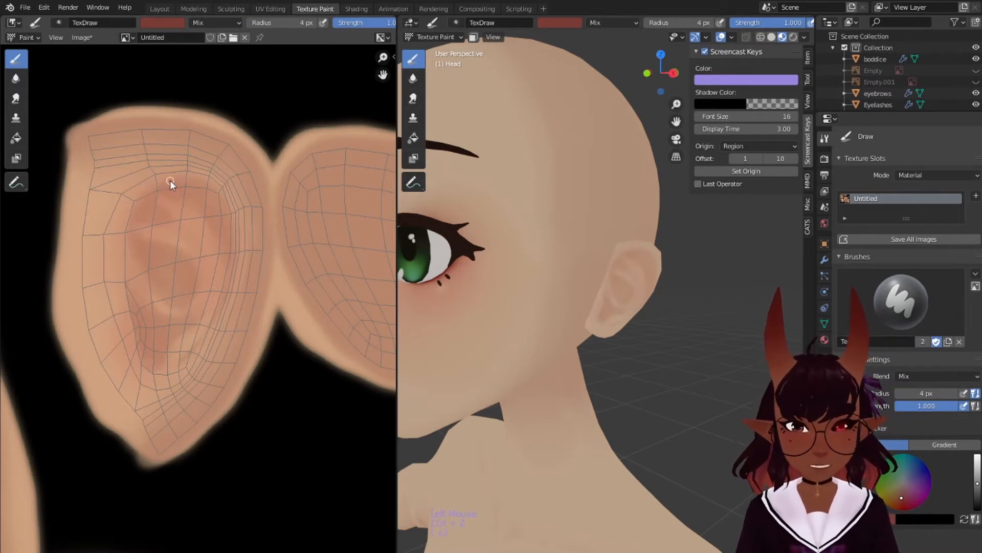
drag(154, 189, 131, 248)
key(ctrl+z)
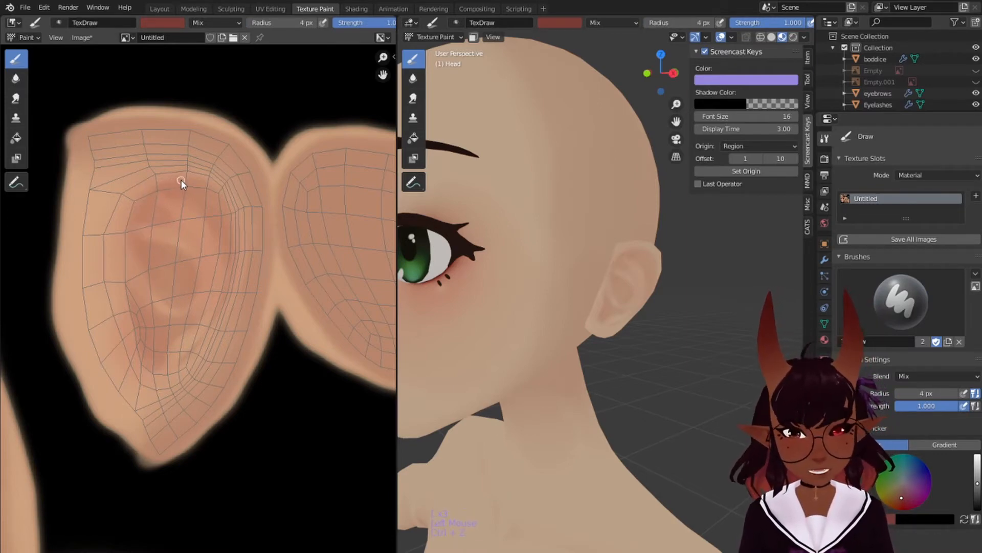
drag(181, 180, 135, 223)
key(ctrl+z)
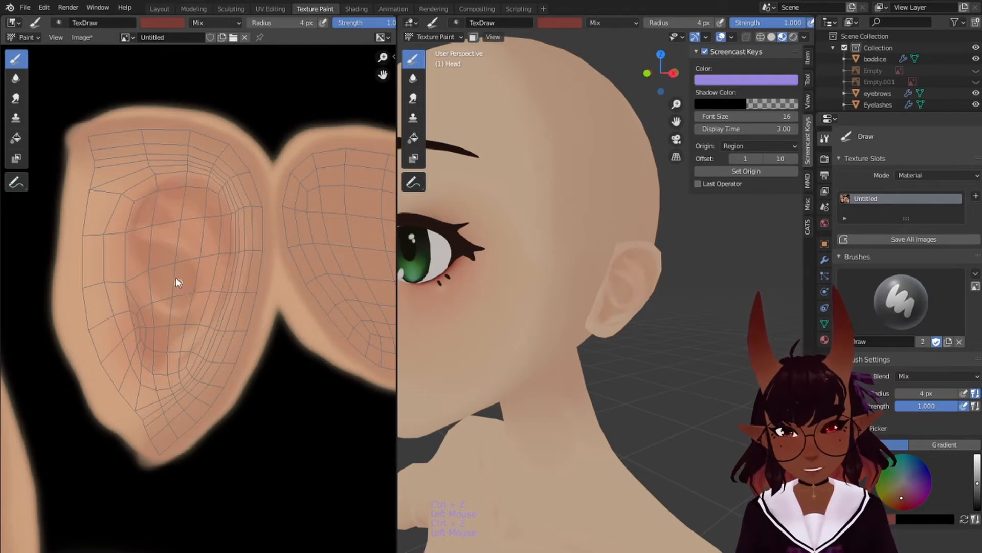
drag(172, 179, 191, 316)
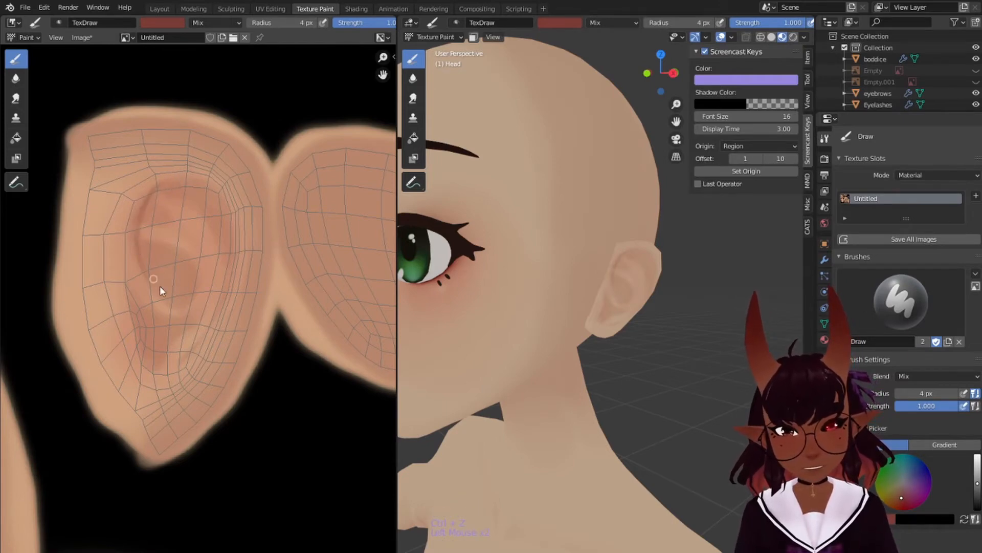
mouse_move(137, 235)
mouse_down()
mouse_move(172, 306)
mouse_move(196, 289)
mouse_up()
key(ctrl+z)
key(ctrl+z)
Draw a thin dark line along the inner ear's upper edge and down its rear rim
drag(153, 190, 225, 209)
key(ctrl+z)
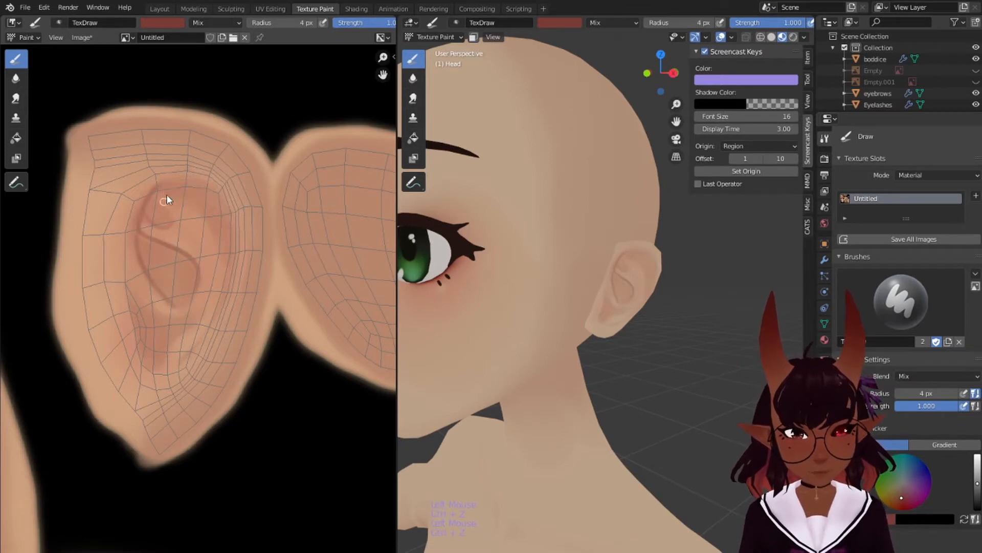
drag(167, 195, 220, 210)
Draw a thin dark line along the front edge of the ear's lower shadow
drag(126, 285, 134, 352)
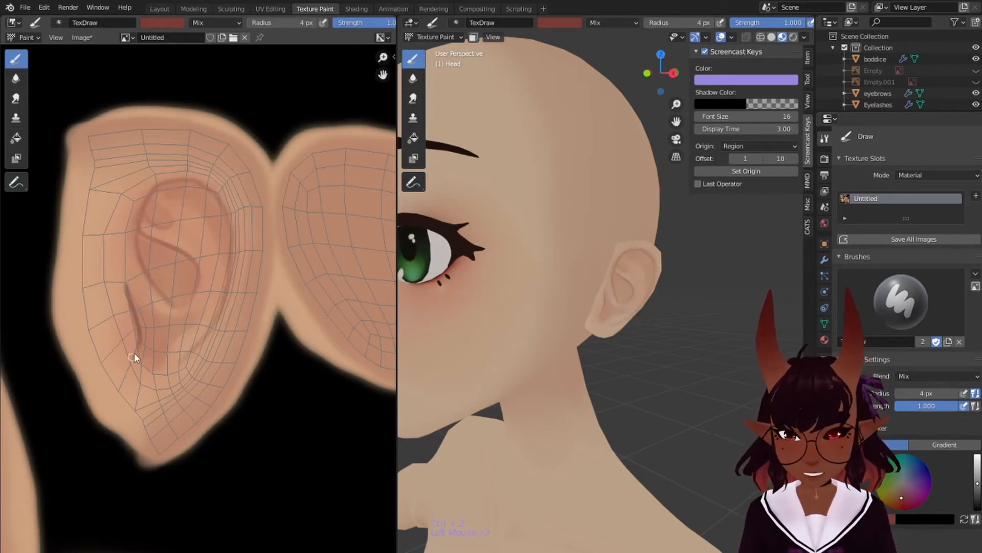
key(ctrl+z)
drag(128, 287, 132, 364)
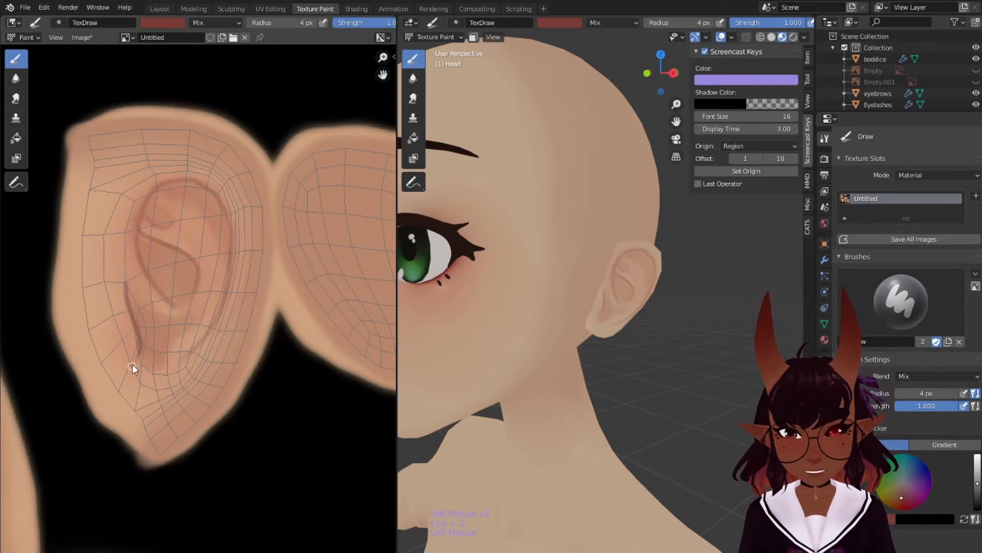
key(ctrl+z)
drag(130, 285, 133, 373)
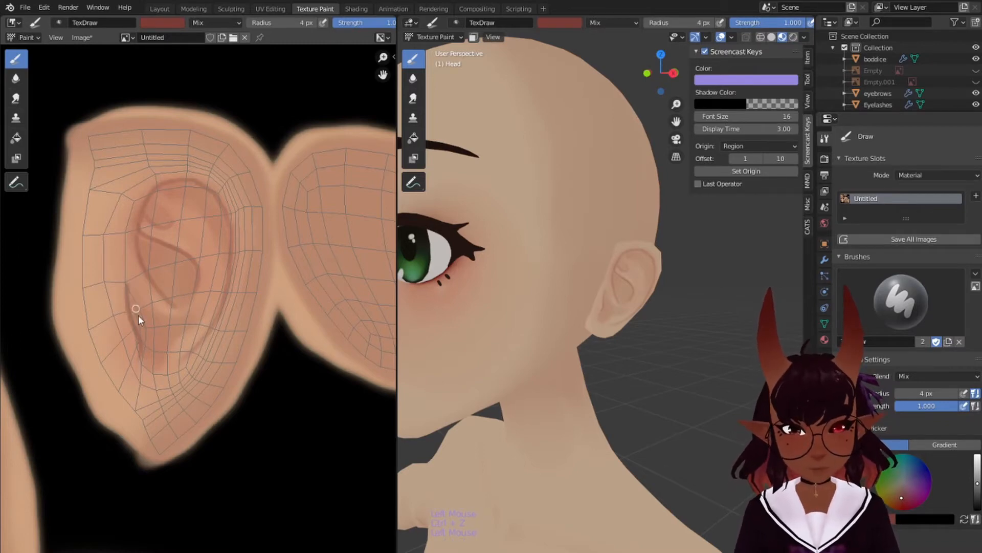
Enlarge the brush radius to 11 px and thicken the line of the lower front shadow, undoing the excess strokes
key(bracketright)
key(bracketright)
key(bracketright)
key(bracketright)
key(bracketright)
key(bracketright)
key(bracketright)
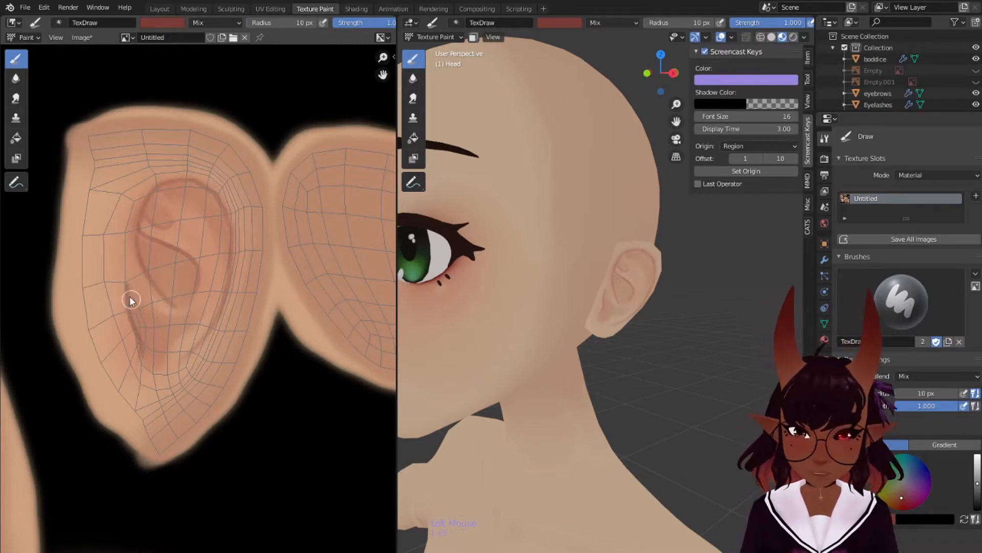
key(bracketleft)
key(bracketright)
key(bracketright)
drag(129, 286, 146, 345)
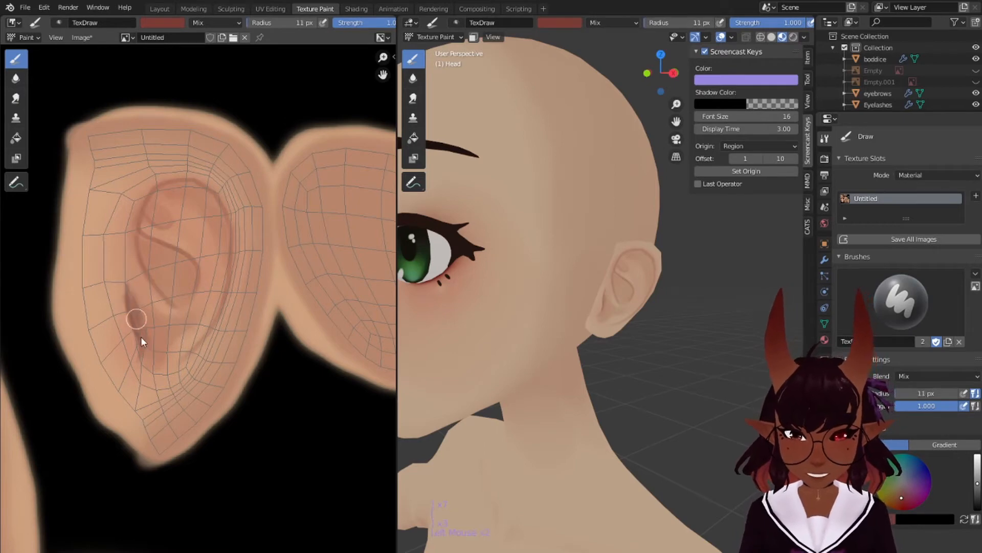
mouse_move(131, 294)
mouse_down()
mouse_move(144, 308)
mouse_move(149, 361)
mouse_up()
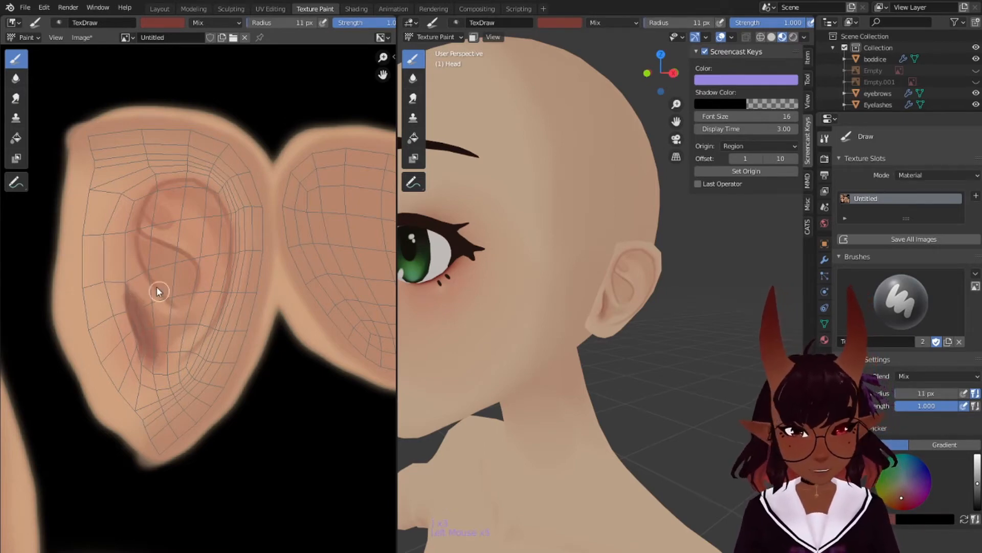
key(ctrl+z)
key(ctrl+z)
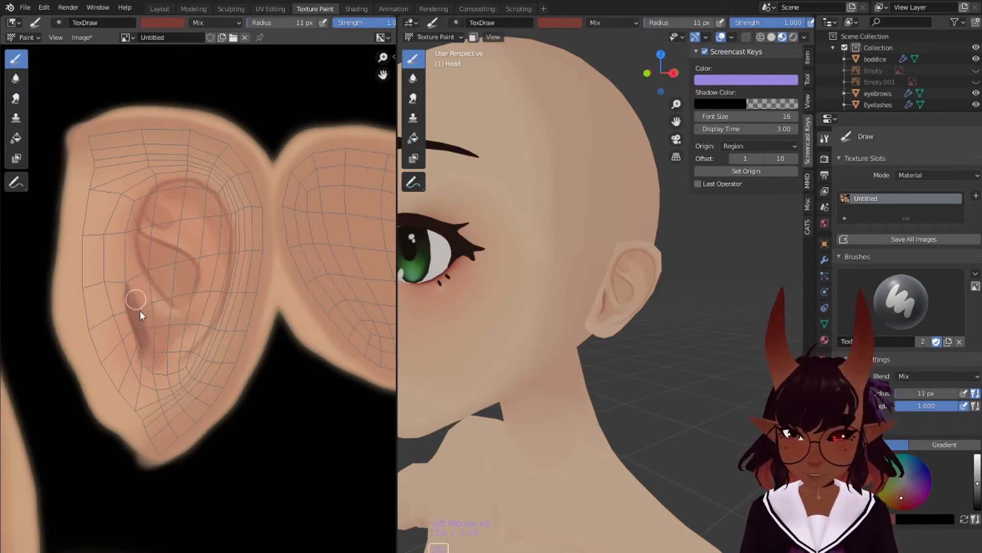
Paint darker reddish shading into the ear's lower front shadow, the central hollow, the upper fold and along the rear rim with the 11 px brush
drag(136, 317, 147, 321)
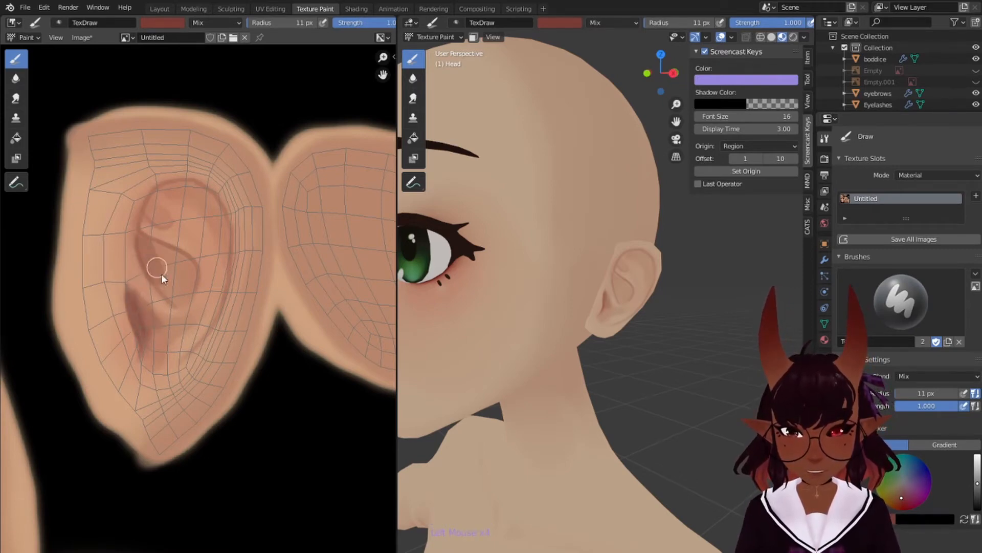
drag(170, 257, 165, 253)
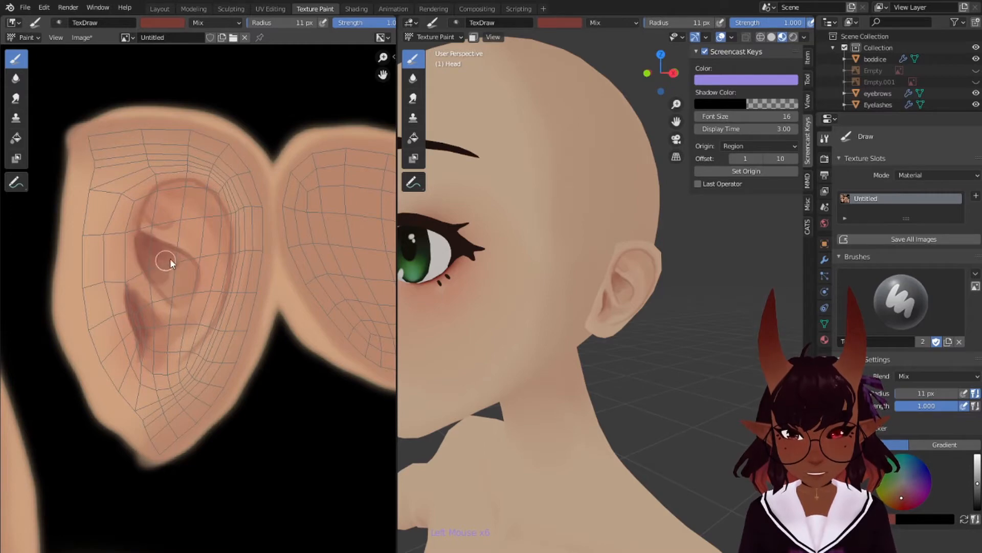
click(155, 216)
click(171, 235)
click(161, 217)
click(171, 186)
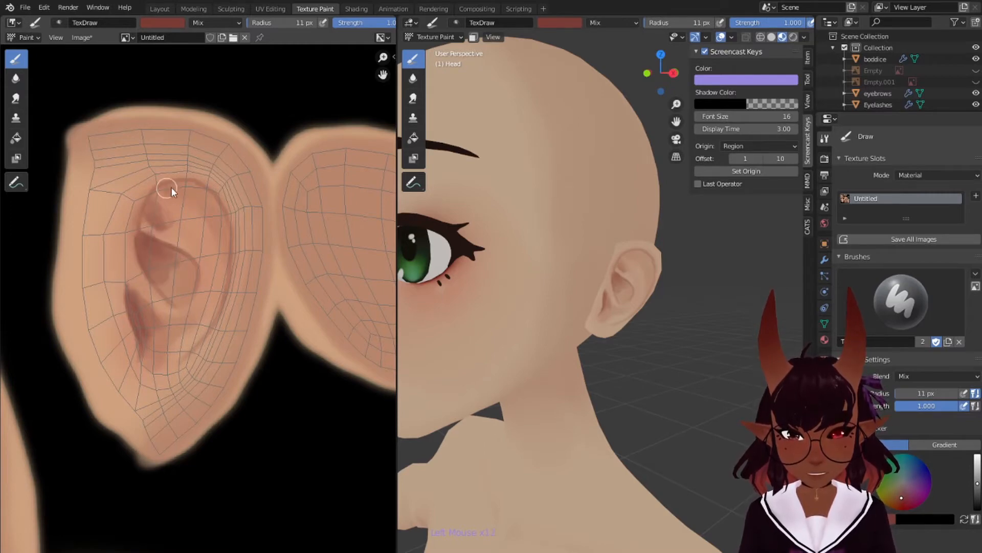
drag(208, 202, 229, 244)
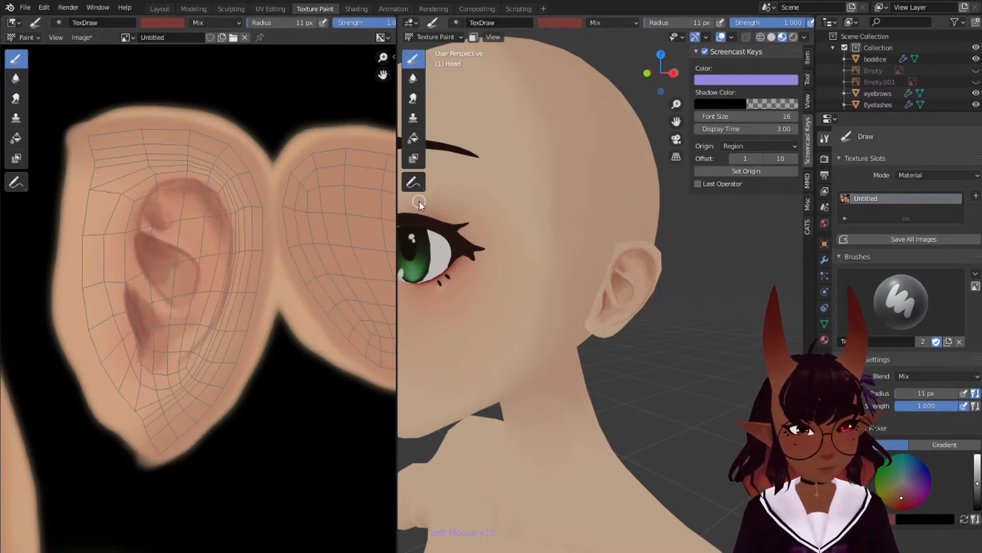
Soften the edges of the ear's lower front shadow with the Smear tool at an enlarged 18 px radius and save the texture image
click(15, 98)
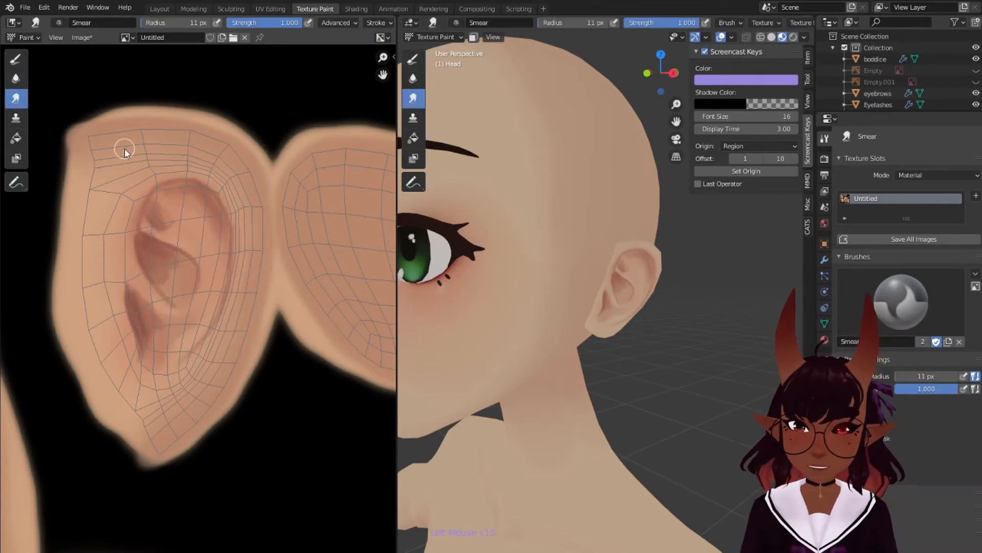
key(bracketright)
key(bracketright)
key(bracketright)
key(bracketright)
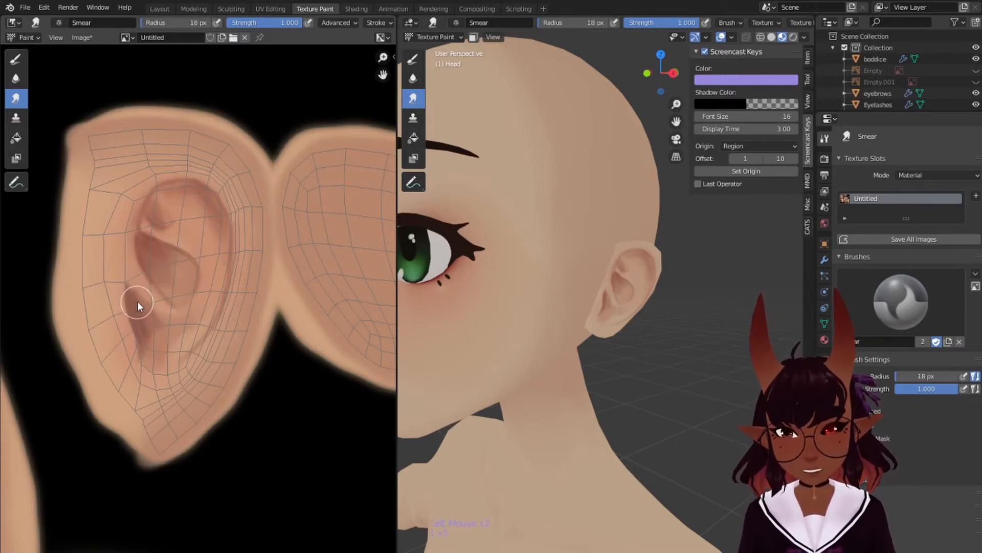
drag(137, 302, 134, 292)
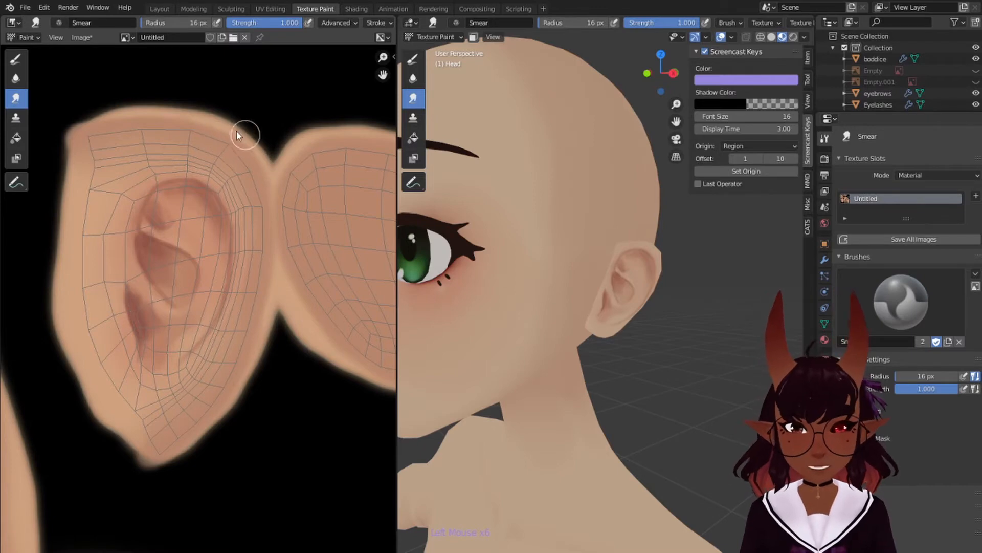
click(81, 38)
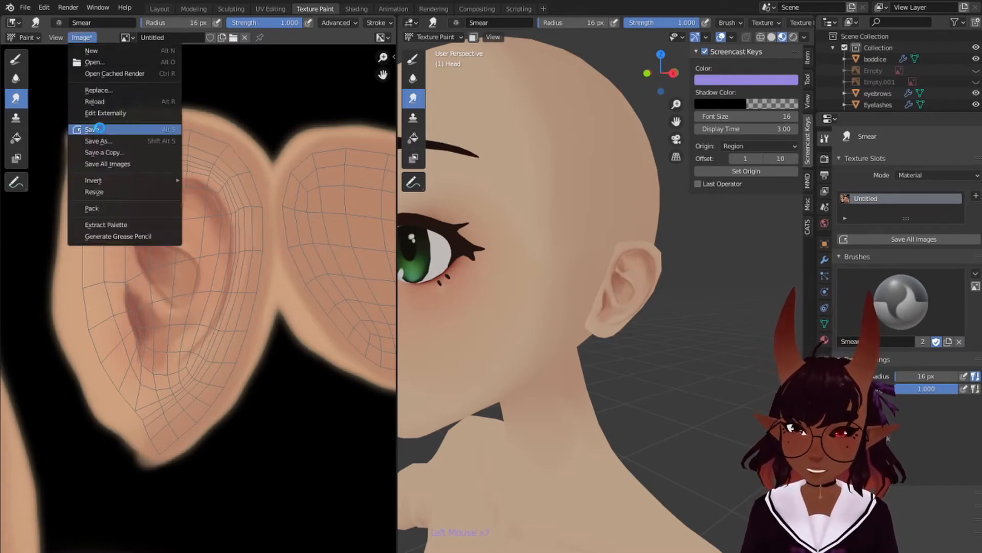
click(99, 128)
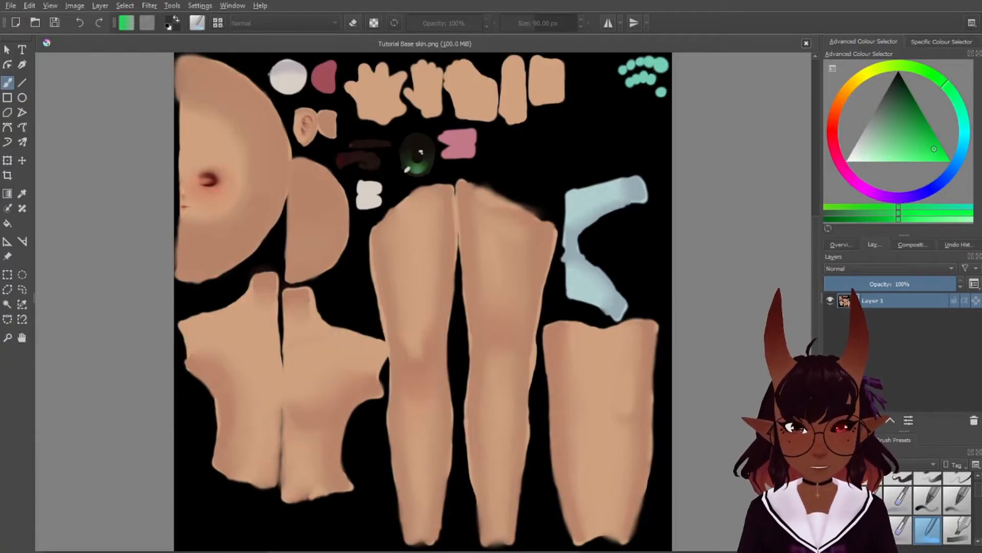
Switch to Krita, reduce the brush size to 22 px and blend the shading in the ear's central hollow and towards the upper rear rim
click(752, 256)
scroll(318, 134, up, 3)
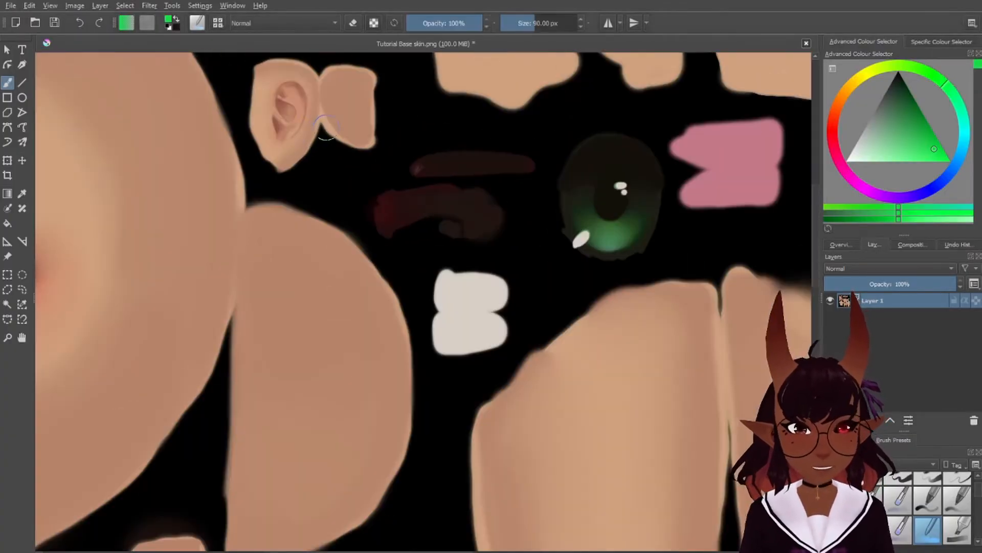
mouse_move(310, 125)
middle_down()
mouse_move(362, 290)
mouse_move(355, 269)
middle_up()
scroll(356, 282, up, 5)
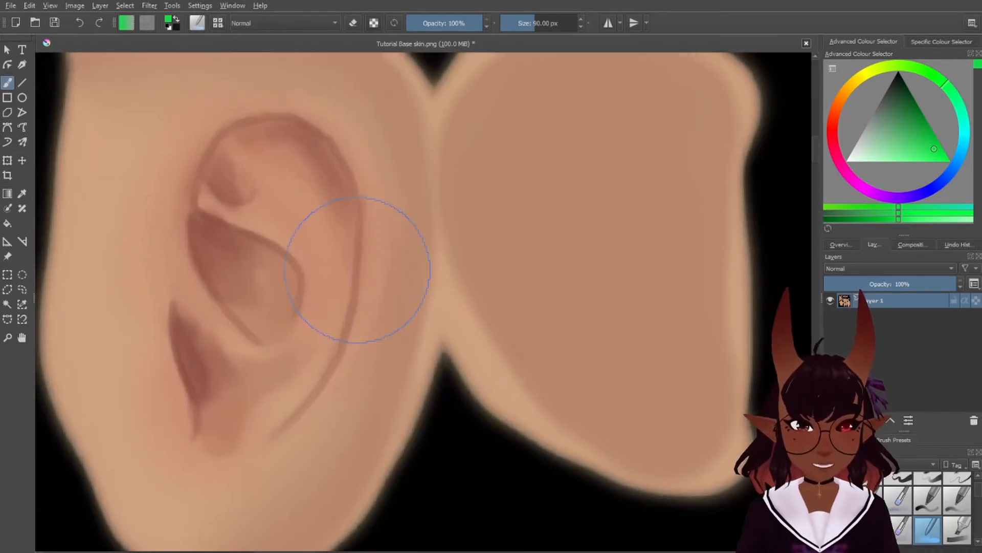
key(bracketleft)
key(bracketleft)
key(bracketleft)
key(bracketleft)
key(bracketleft)
key(bracketleft)
key(bracketleft)
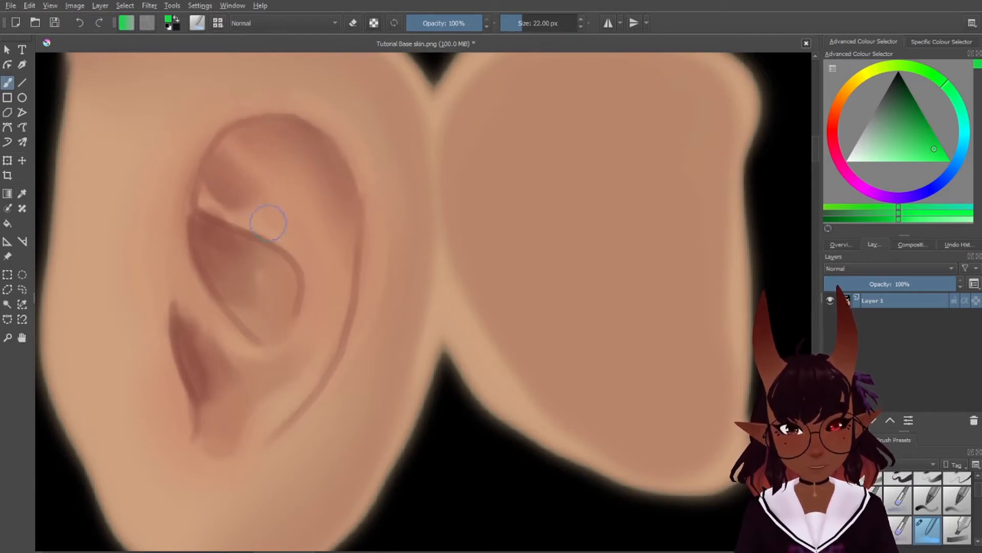
drag(212, 244, 220, 265)
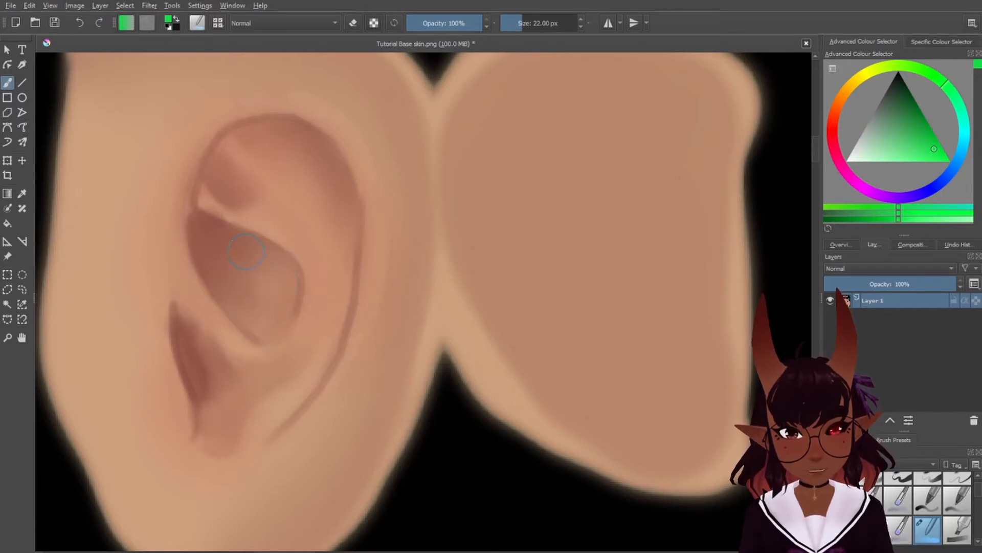
drag(246, 252, 335, 175)
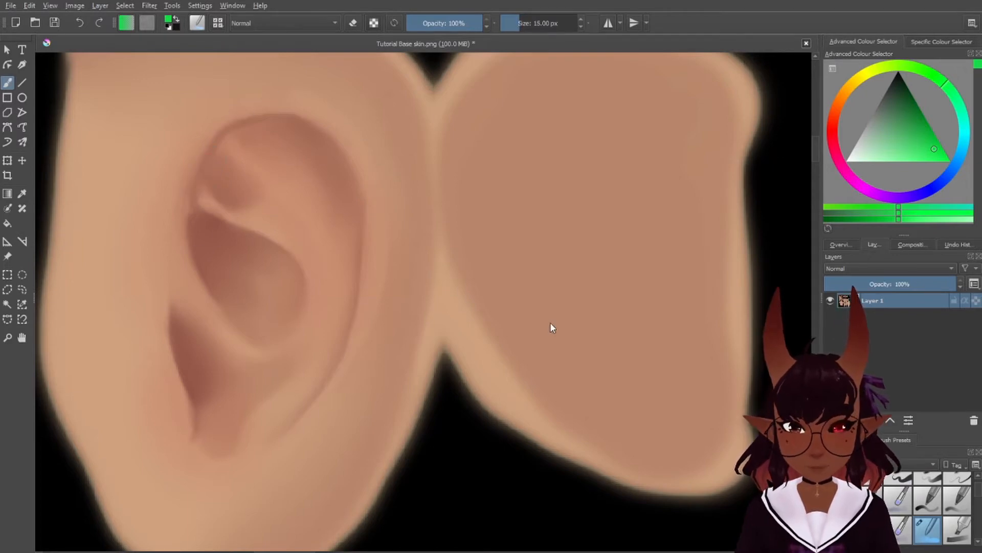
Save the blended texture in Krita and reload the image in Blender
key(ctrl+s)
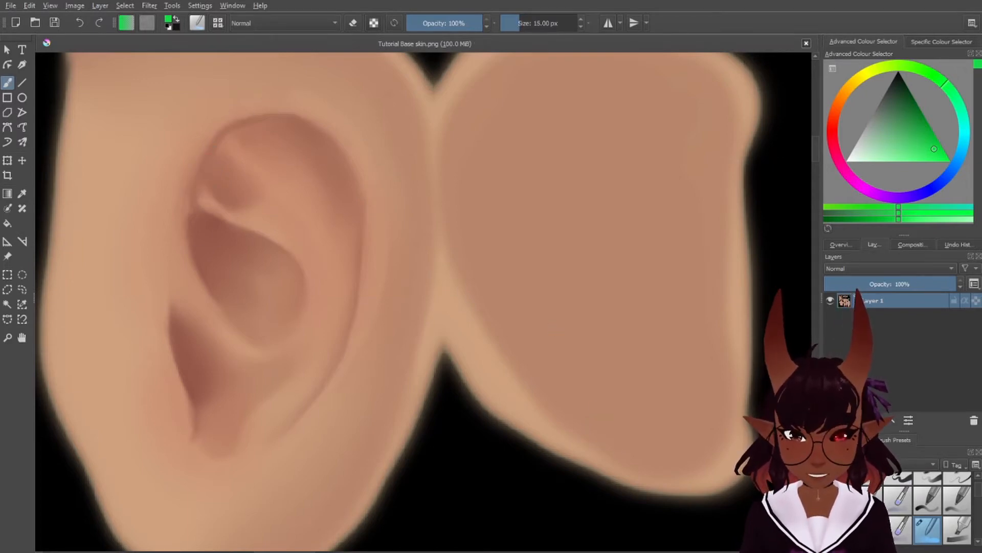
key(alt+Tab)
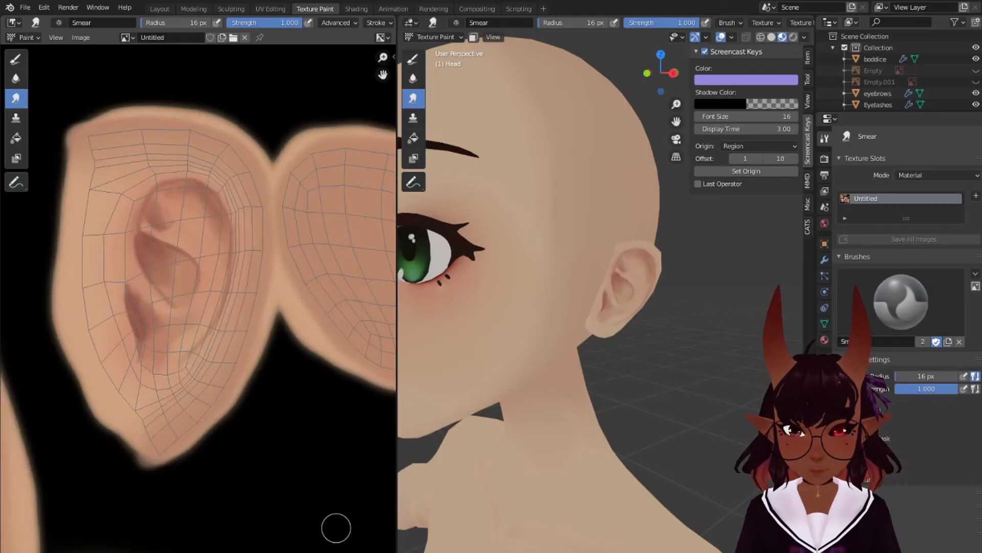
click(80, 37)
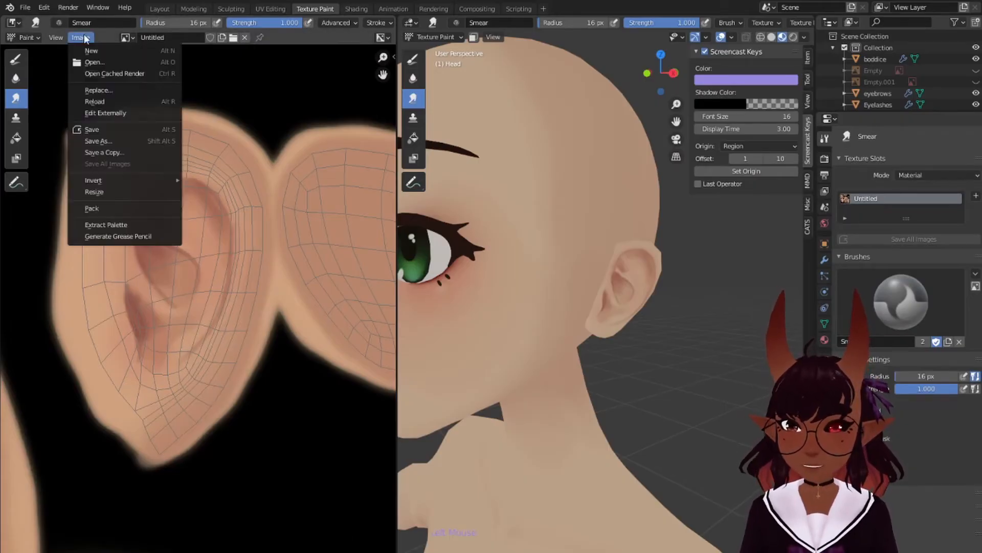
click(104, 102)
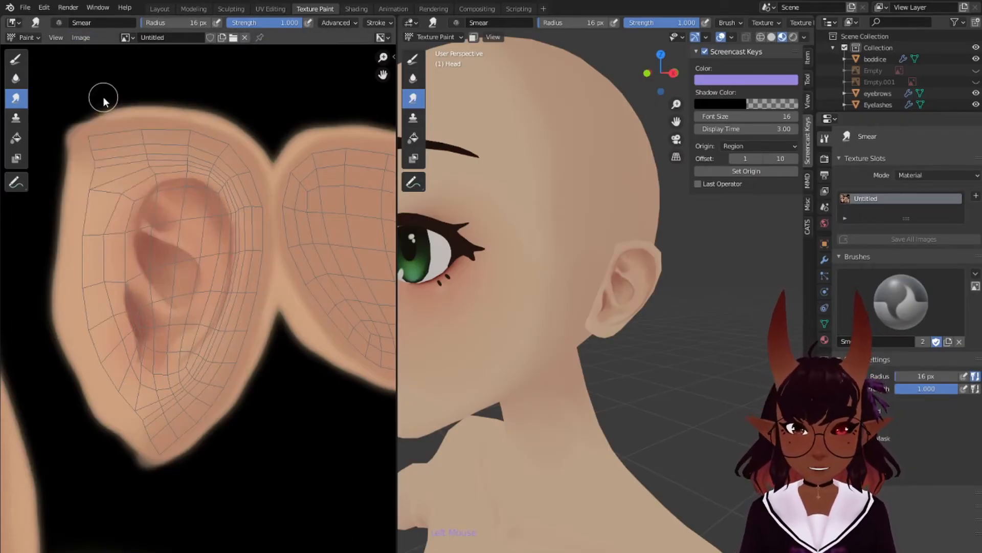
Activate the Draw brush, darken its reddish-brown colour and reduce its radius to 3 px
middle_drag(676, 340, 726, 338)
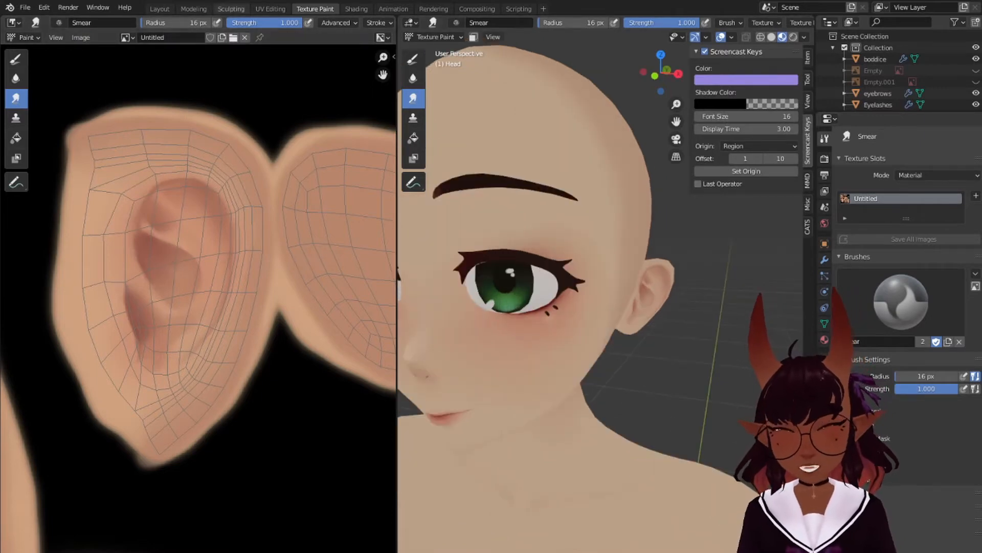
click(15, 60)
click(162, 22)
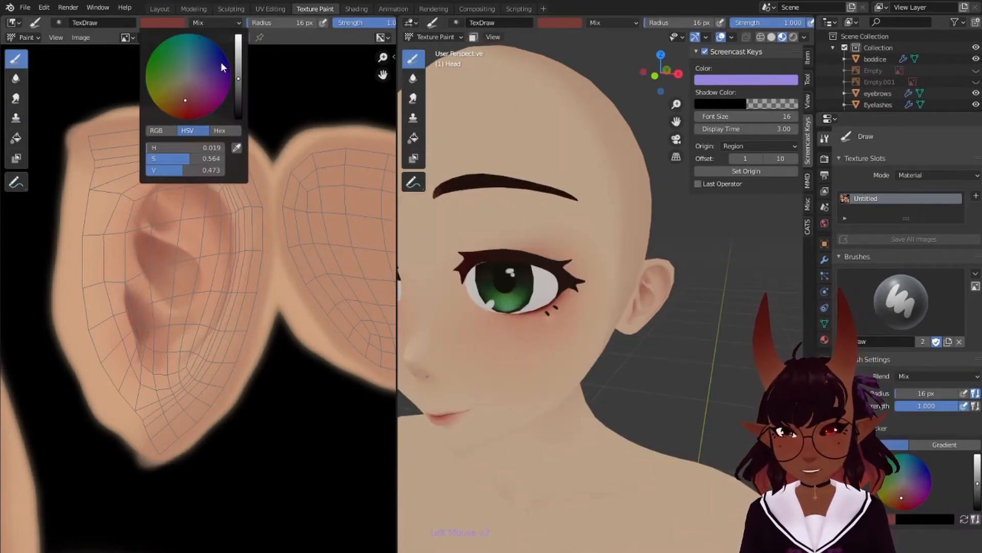
drag(238, 80, 238, 94)
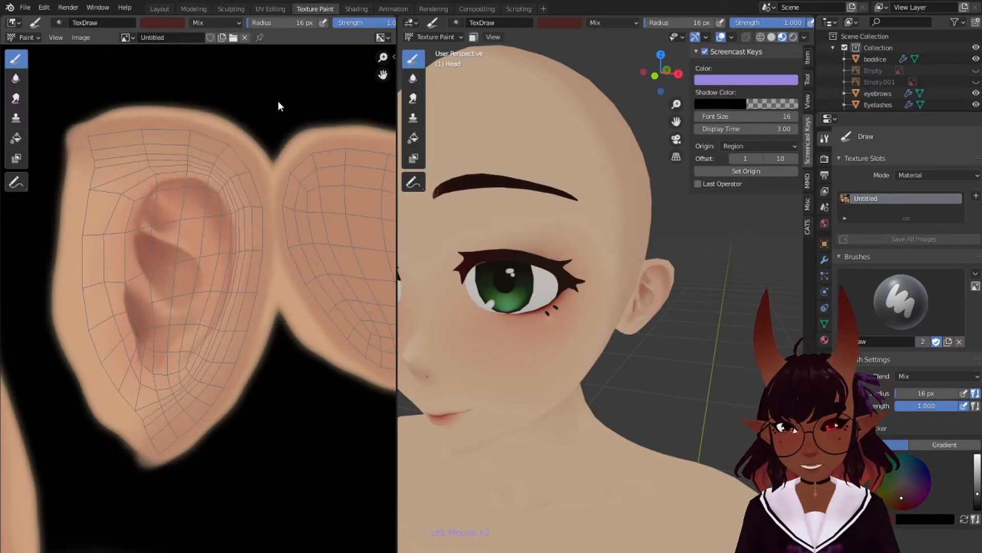
key(bracketleft)
key(bracketleft)
key(bracketleft)
key(bracketleft)
key(bracketleft)
key(bracketleft)
key(bracketleft)
key(bracketleft)
key(bracketleft)
key(bracketleft)
key(bracketleft)
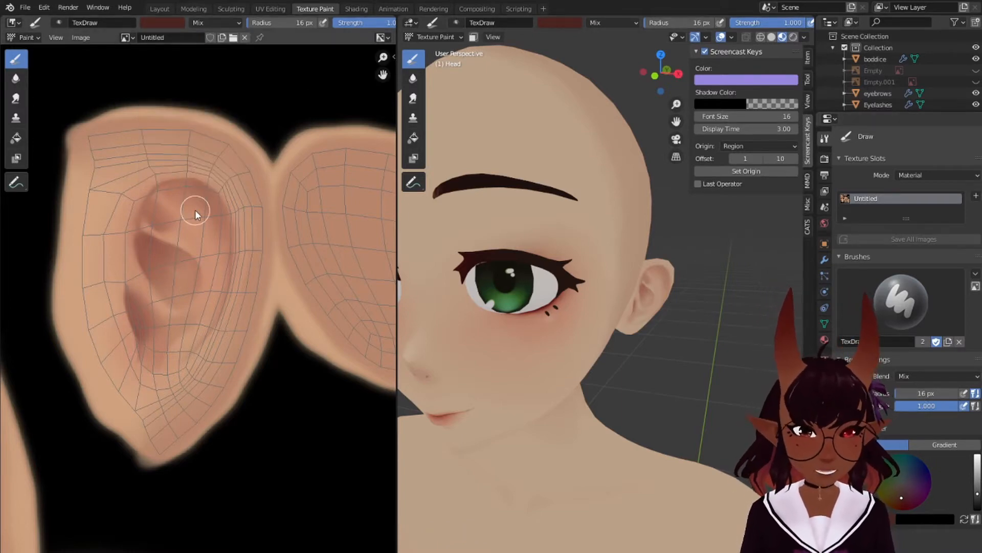
Draw thin dark lines along the inner ear's front edge and the fold above the central hollow, undoing the unwanted strokes
click(158, 186)
key(ctrl+z)
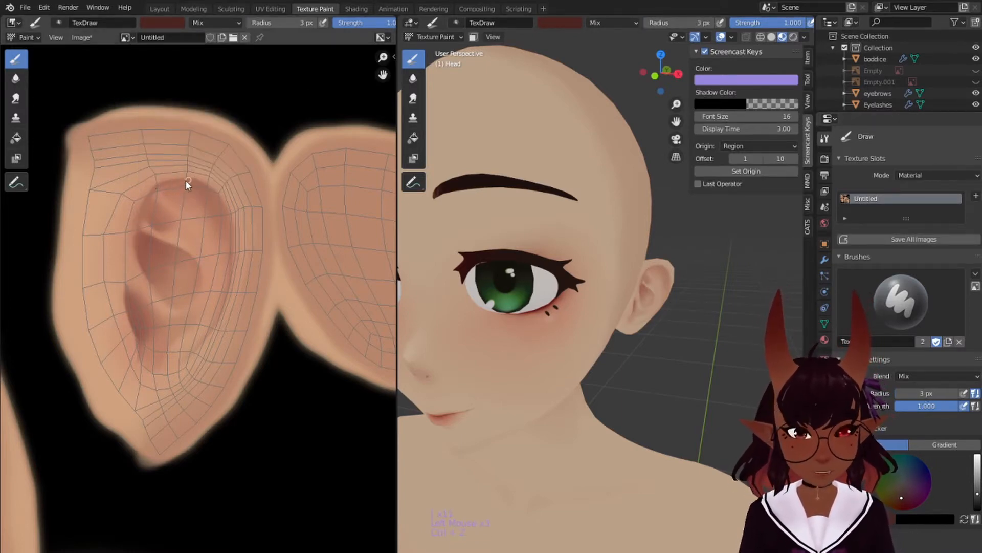
mouse_move(183, 177)
mouse_down()
mouse_move(140, 245)
mouse_move(188, 304)
mouse_up()
key(ctrl+z)
key(ctrl+z)
drag(134, 244, 186, 299)
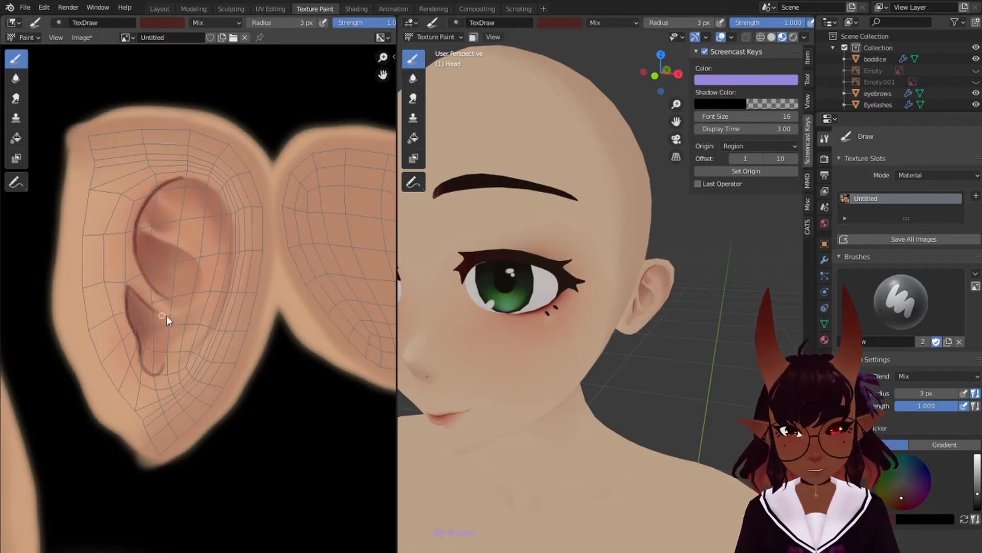
drag(142, 229, 191, 254)
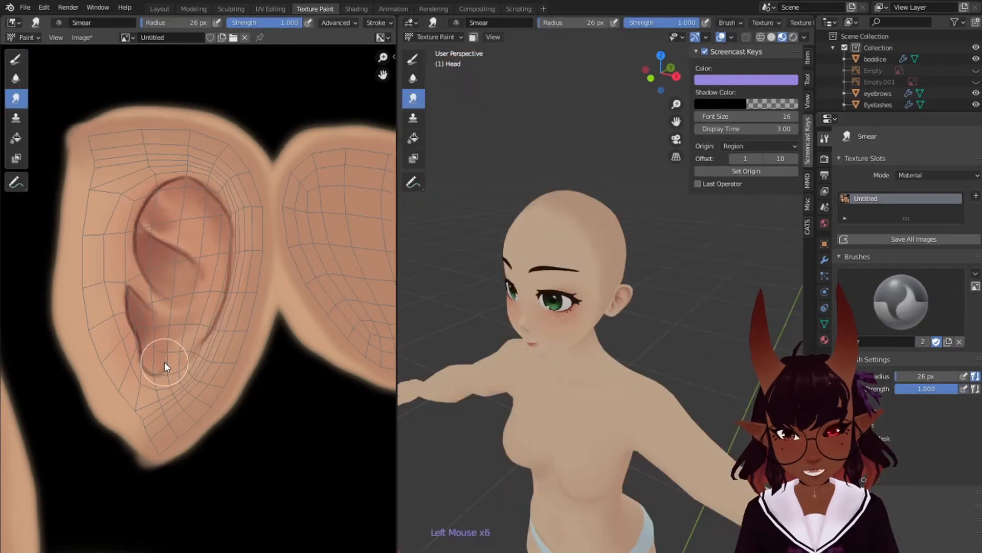
Blend the new lines at the lower shadow and central hollow with the Smear tool at 26 px, undoing the excess strokes
drag(172, 363, 168, 366)
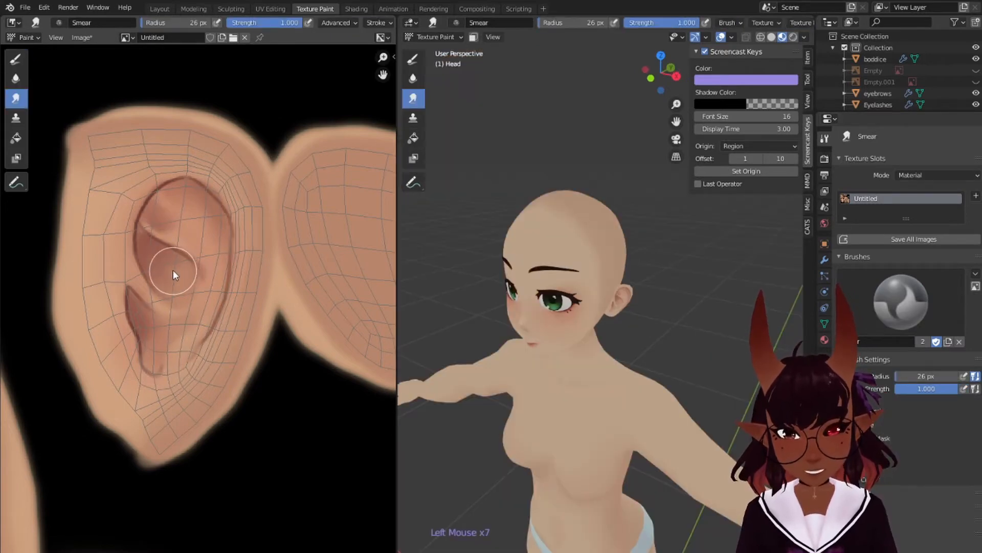
drag(172, 264, 177, 258)
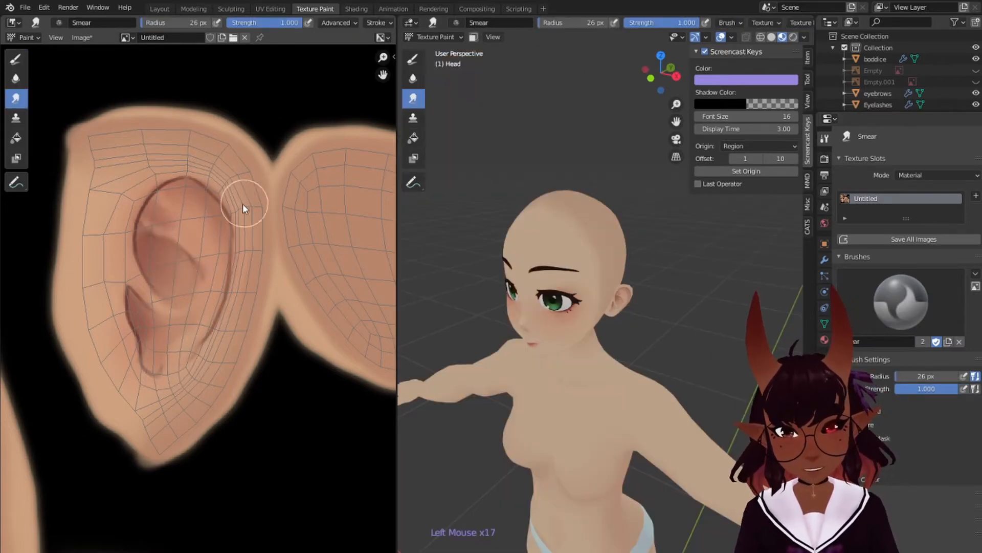
key(ctrl+z)
key(ctrl+z)
key(ctrl+z)
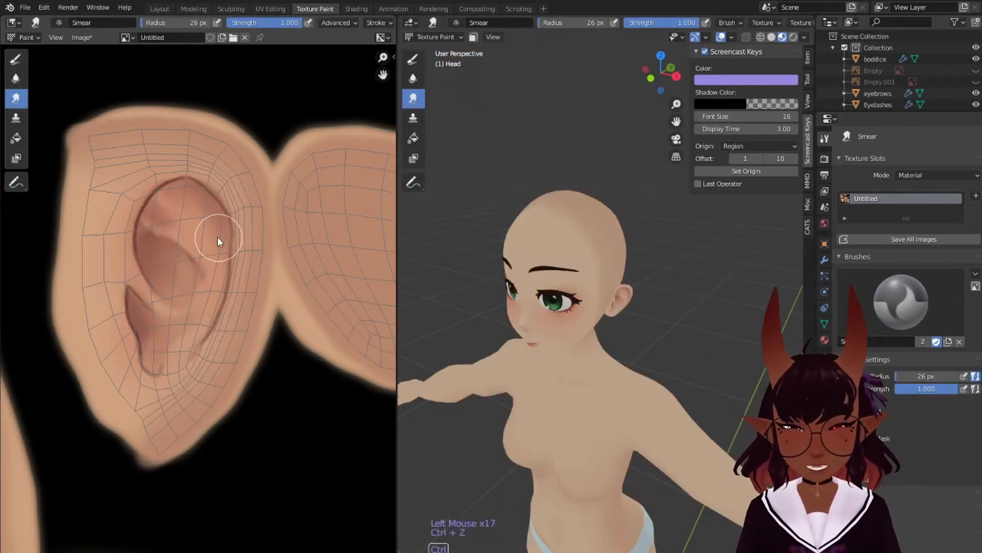
key(ctrl+z)
key(ctrl+z)
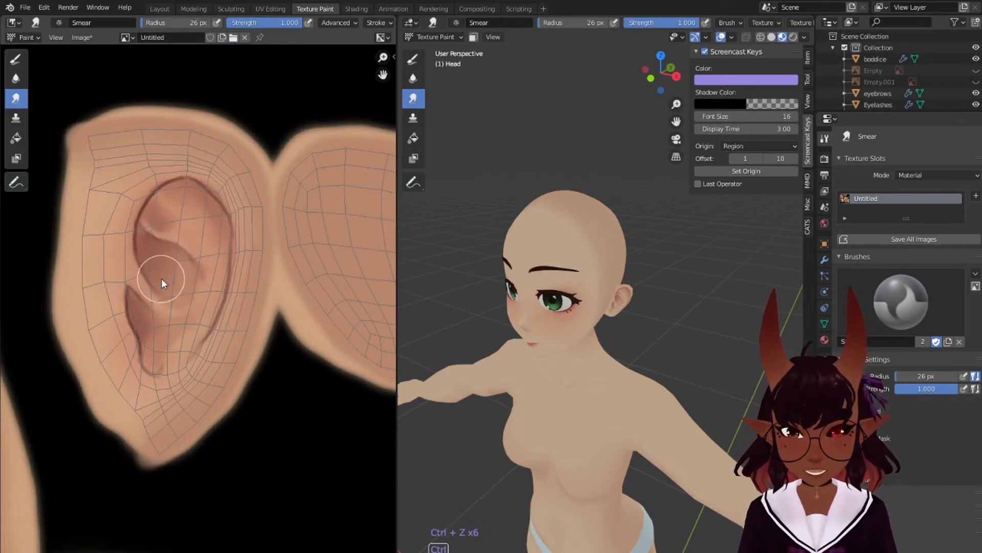
drag(158, 222, 160, 218)
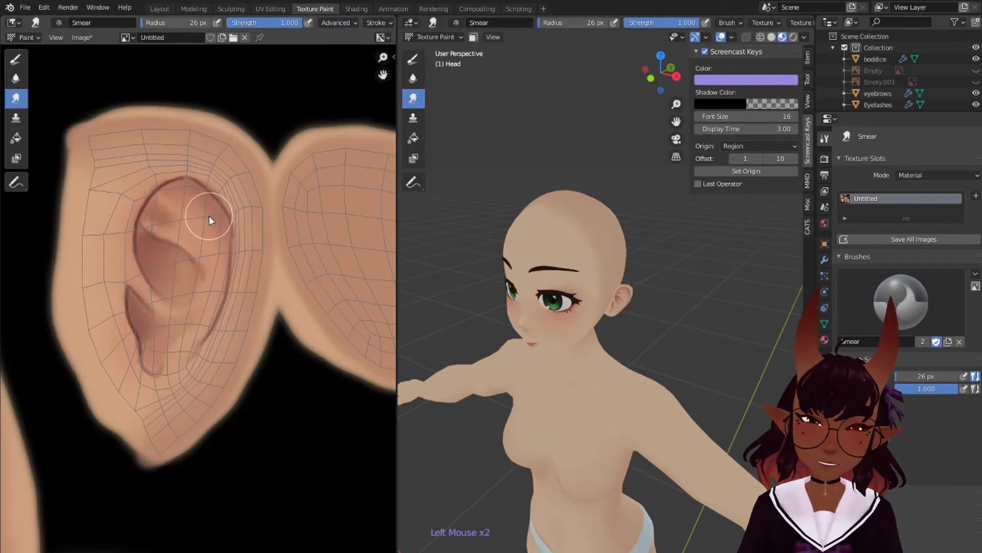
Save the painted ear texture image
click(85, 37)
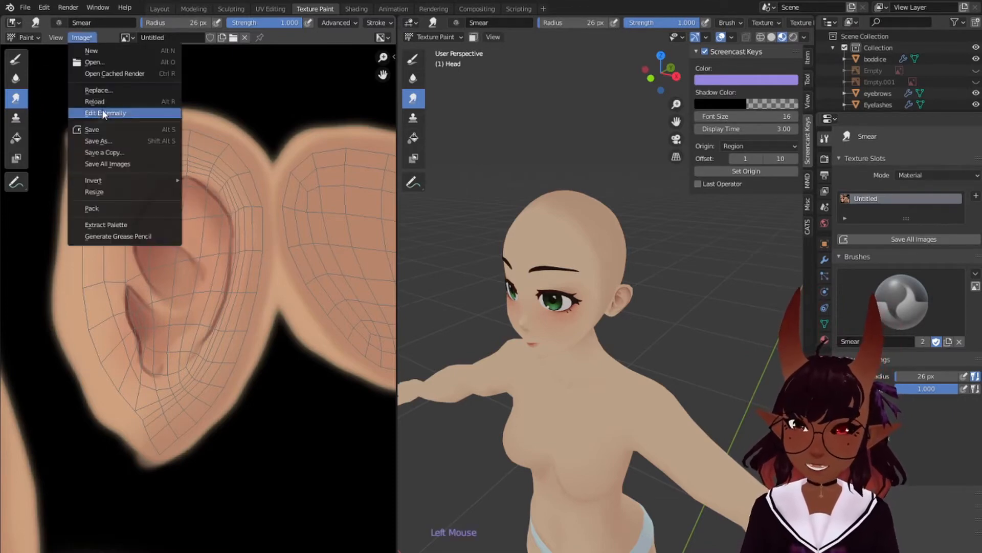
click(105, 129)
scroll(161, 284, down, 11)
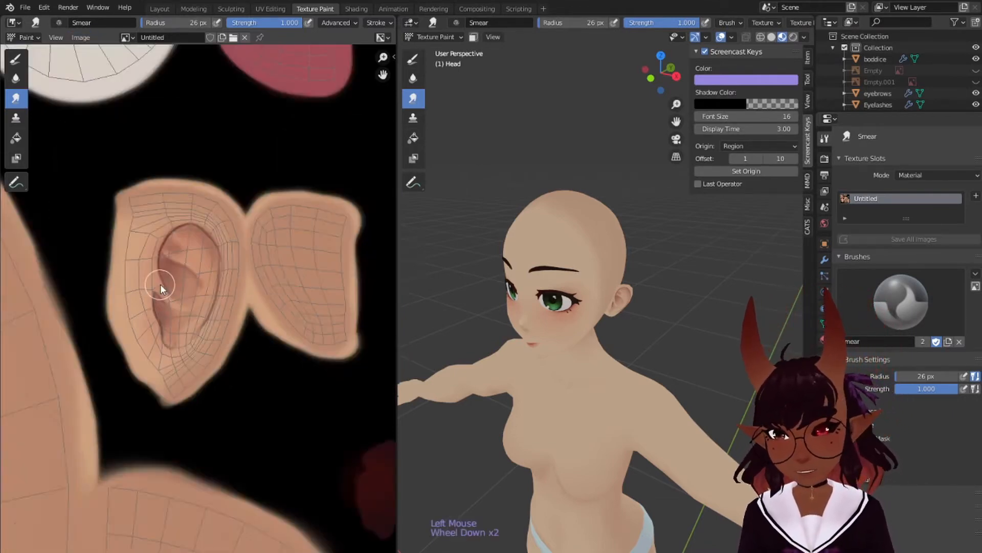
middle_drag(230, 320, 145, 263)
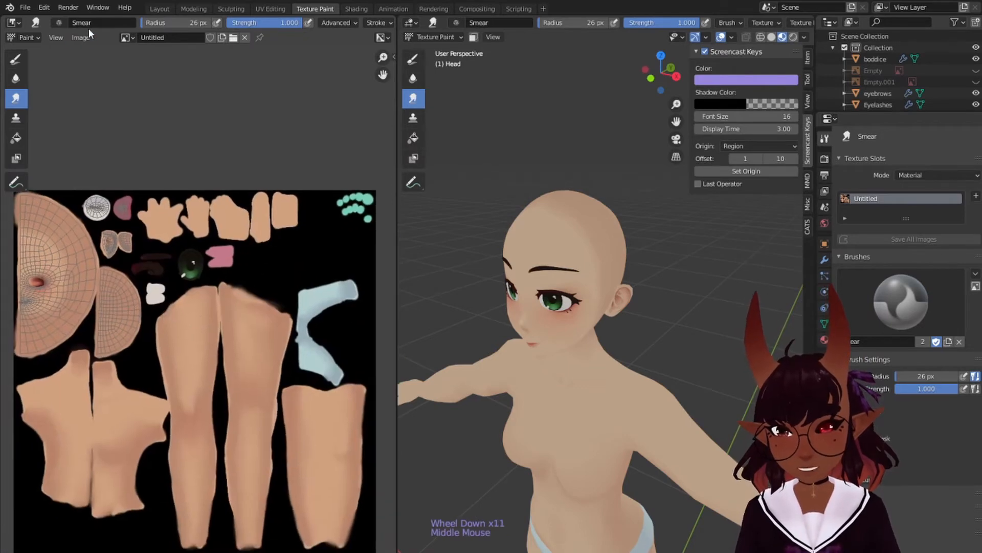
Select the body object boddice in the Layout workspace and open it in the UV Editing workspace
click(163, 9)
click(471, 399)
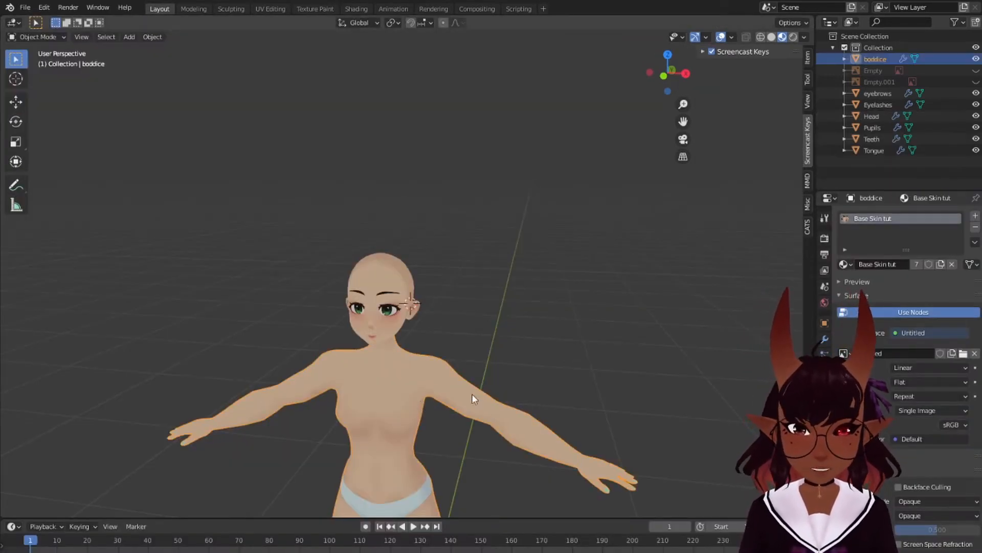
click(269, 8)
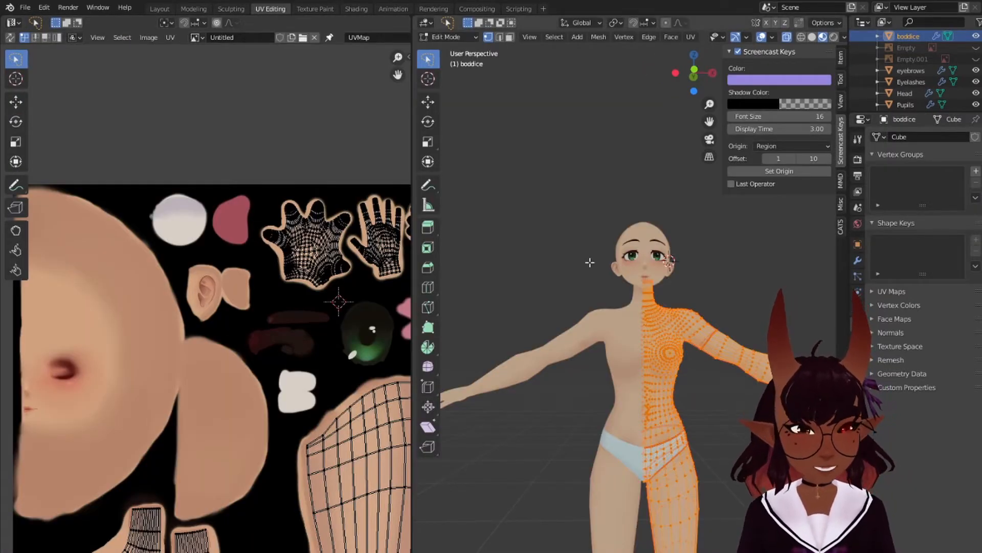
Open the body object boddice in the Texture Paint workspace
scroll(588, 262, down, 5)
middle_drag(687, 321, 660, 352)
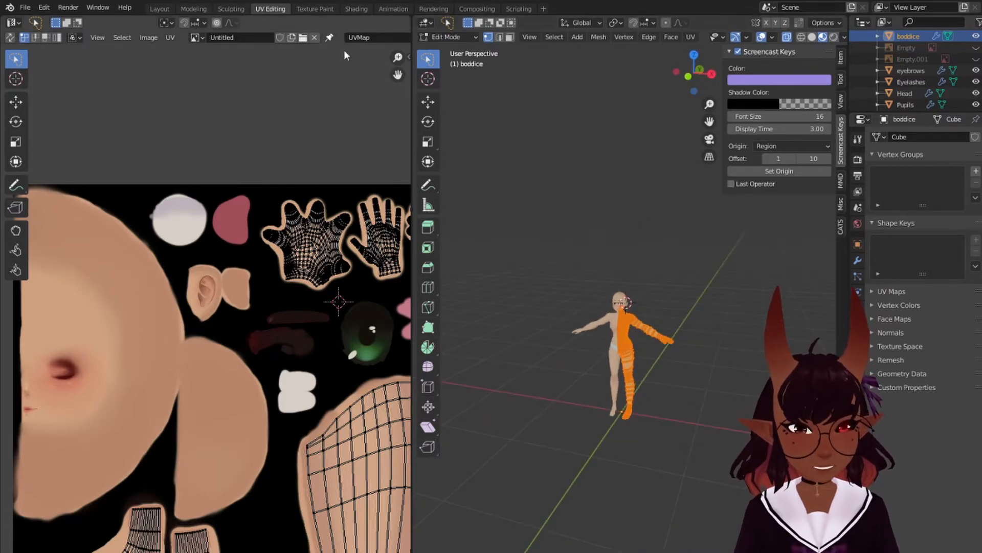
click(325, 9)
scroll(213, 264, up, 4)
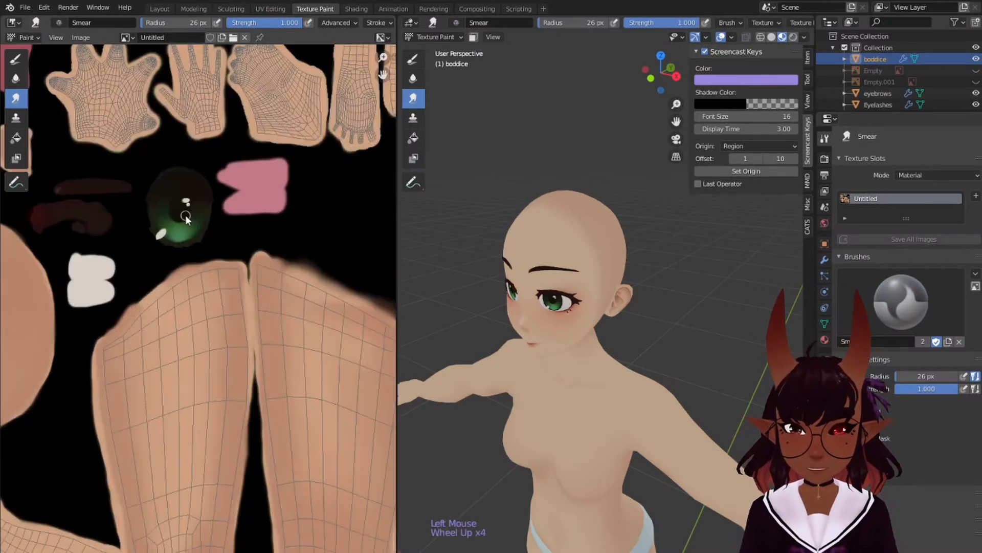
Choose the Draw brush and sample the darker skin tone from the shaded outer edge of the face island as its colour
middle_drag(169, 184, 197, 269)
scroll(200, 276, up, 2)
scroll(179, 285, down, 3)
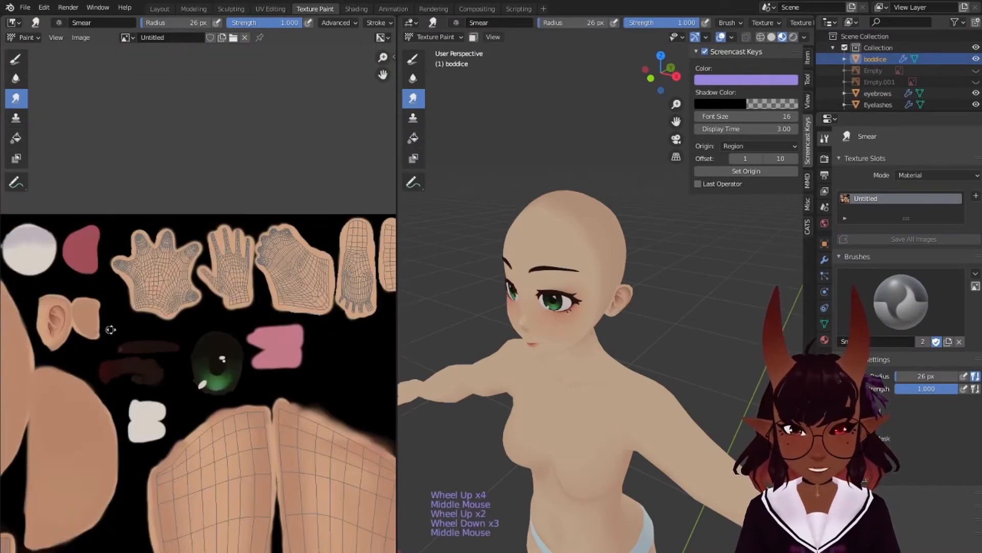
middle_drag(106, 329, 245, 271)
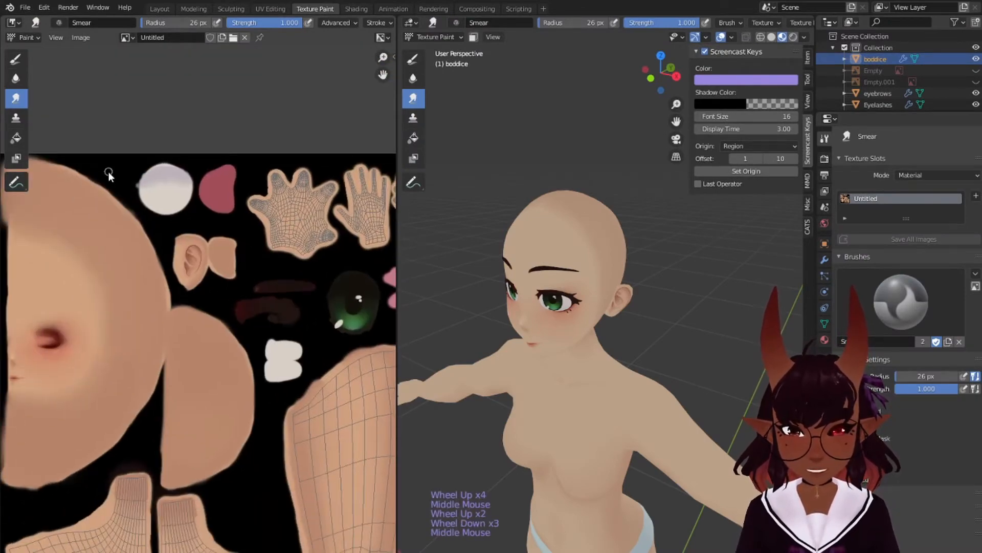
click(16, 59)
click(163, 23)
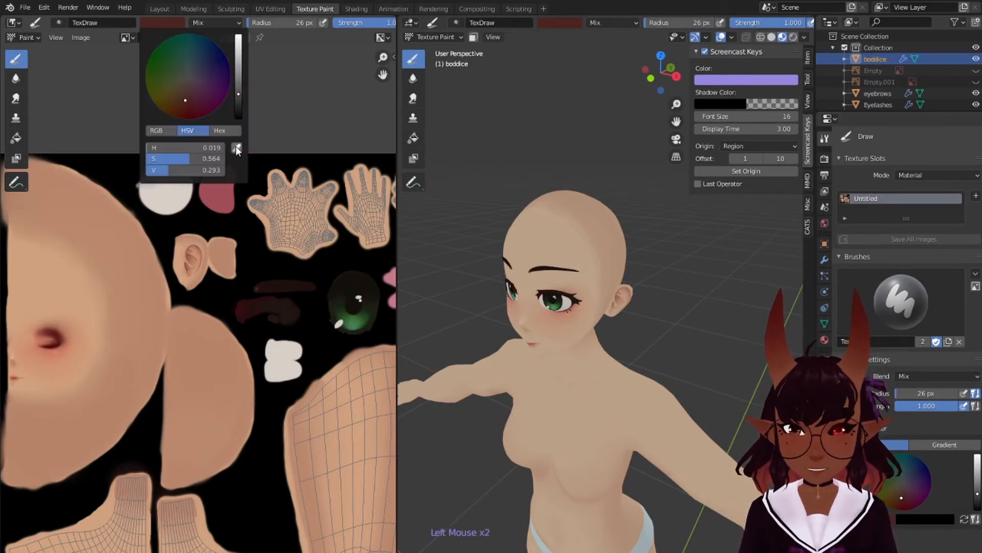
click(237, 148)
click(153, 241)
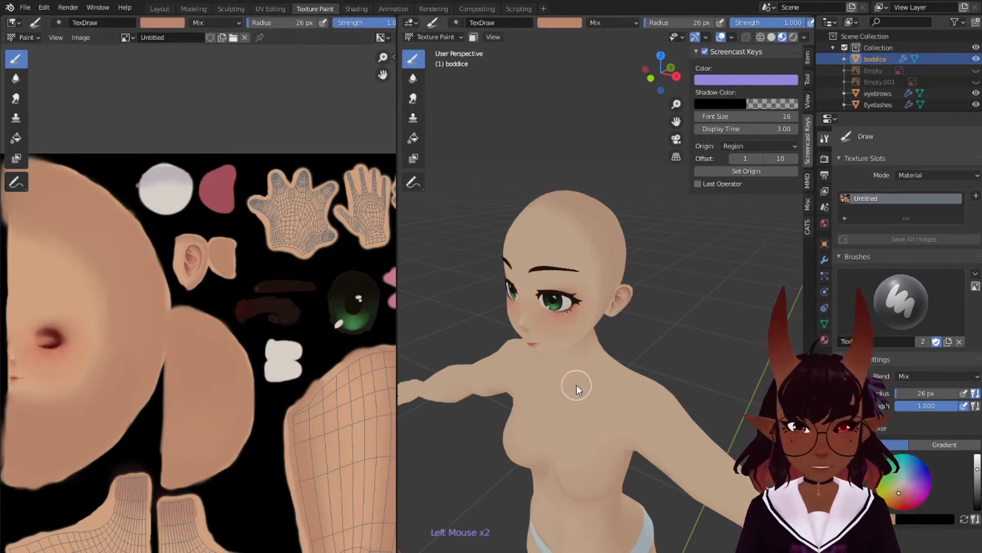
Examine the character's hand on the model and the matching hand islands in the texture
scroll(576, 387, down, 5)
middle_drag(708, 405, 572, 347)
scroll(664, 330, up, 3)
scroll(584, 357, down, 2)
scroll(517, 297, up, 2)
shift+middle_drag(517, 296, 565, 297)
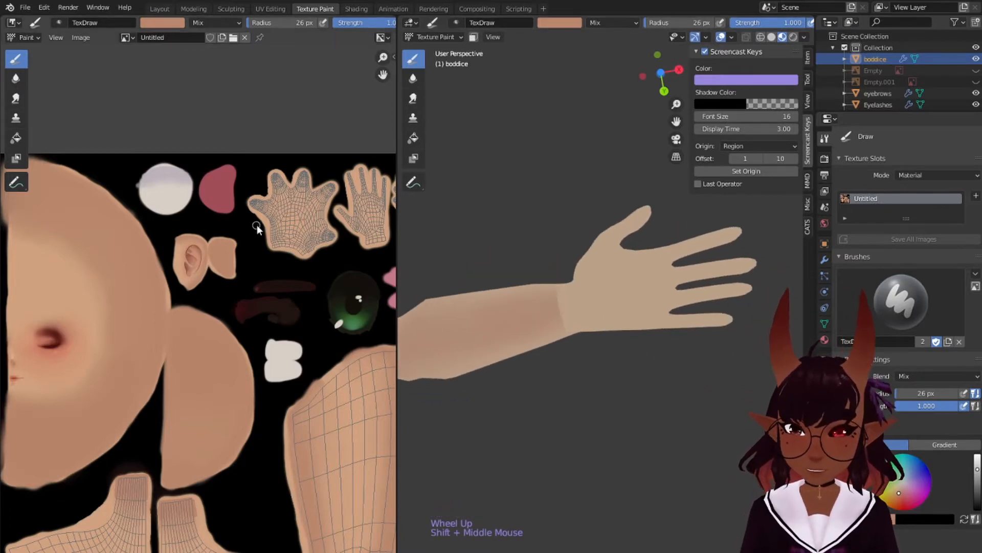
scroll(257, 225, up, 3)
middle_drag(251, 230, 180, 275)
scroll(317, 253, up, 2)
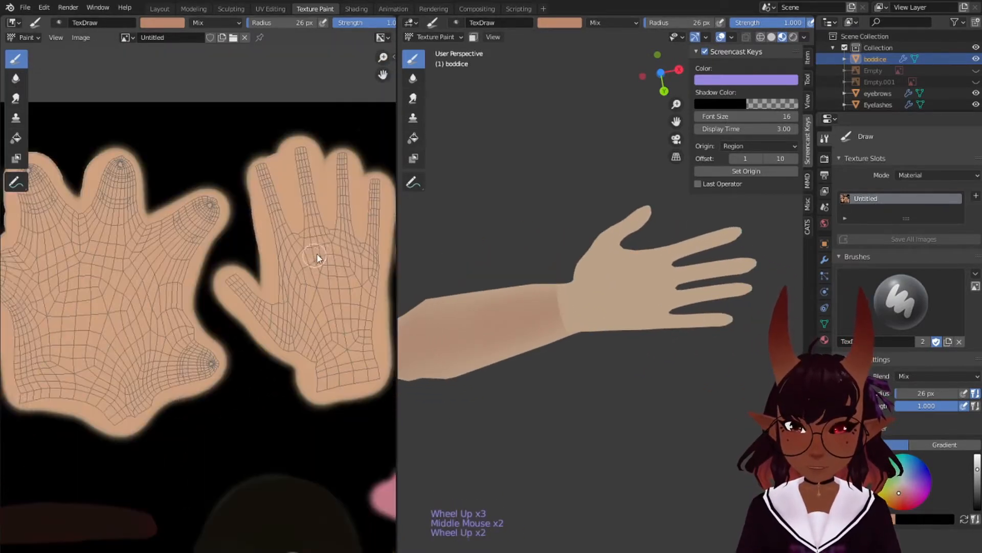
middle_drag(317, 253, 245, 285)
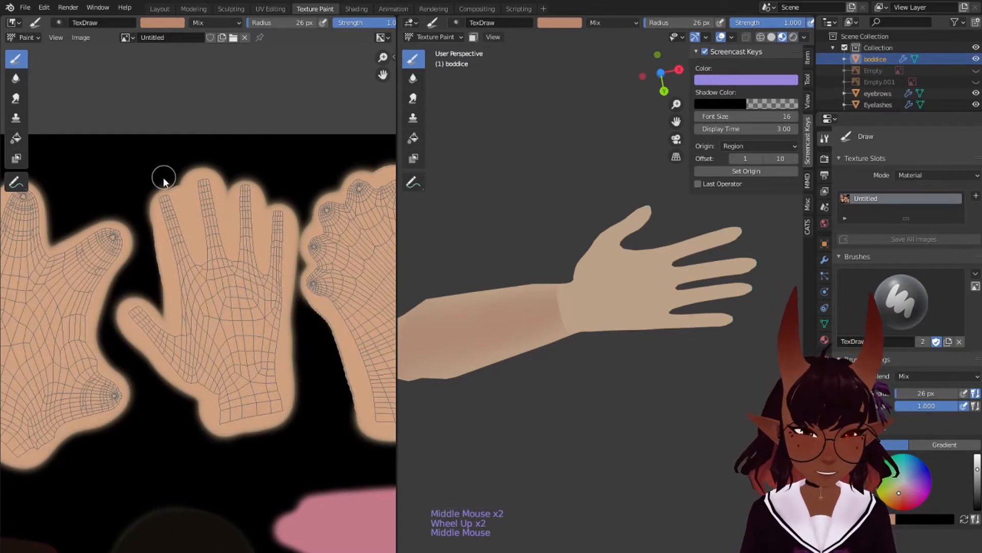
key(b)
key(b)
key(b)
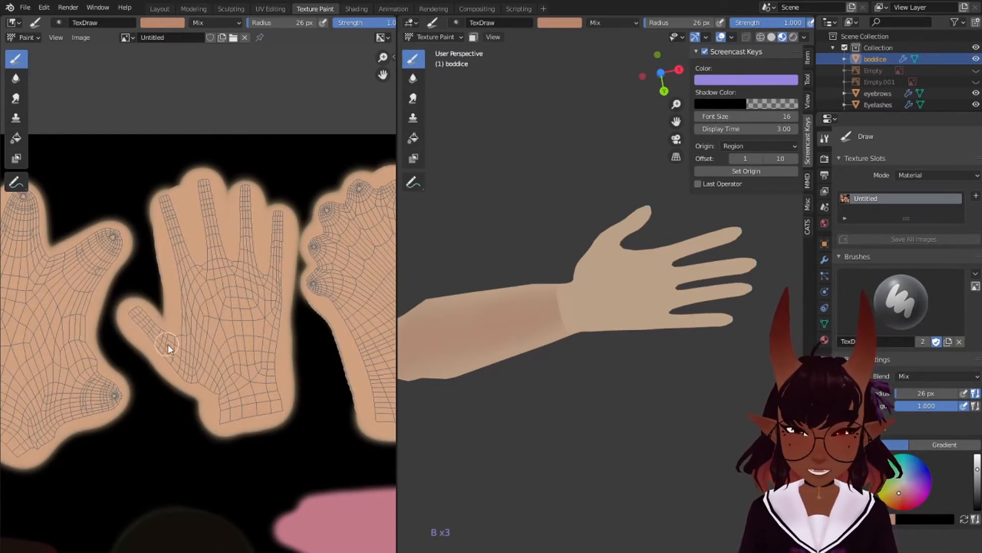
key(b)
key(b)
key(b)
key(b)
key(b)
key(b)
key(b)
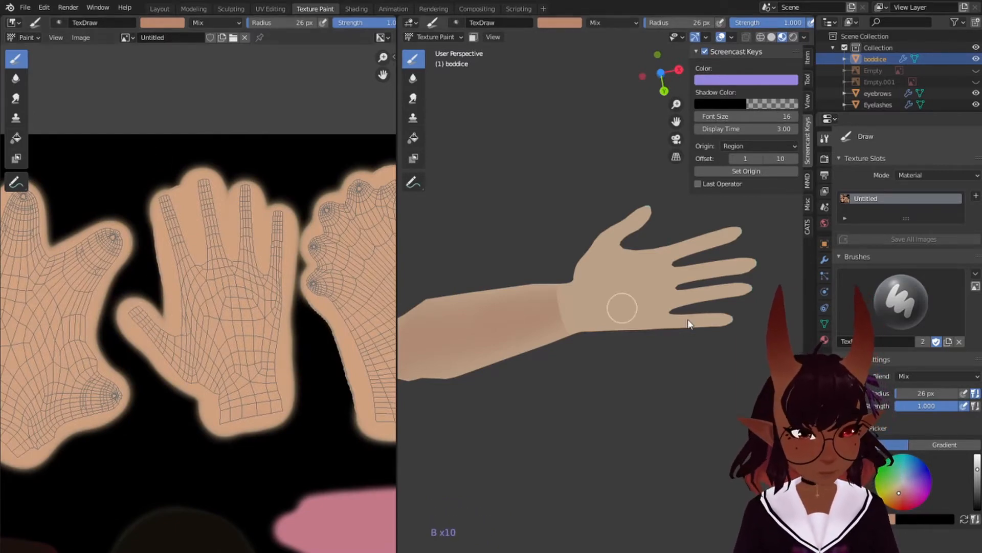
Toggle pen pressure for the brush strength and paint the palm and fingers of the slimmer hand island with the darker skin tone at 26 px
click(964, 407)
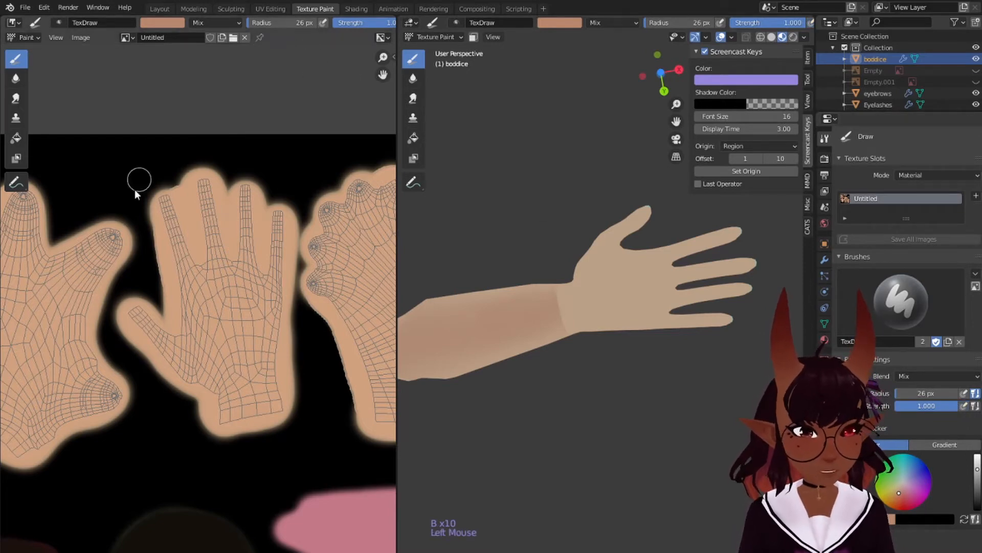
mouse_move(154, 326)
mouse_down()
mouse_move(140, 329)
mouse_move(179, 349)
mouse_move(154, 323)
mouse_move(176, 335)
mouse_move(179, 357)
mouse_move(195, 345)
mouse_move(222, 407)
mouse_move(264, 416)
mouse_move(270, 338)
mouse_move(235, 292)
mouse_move(227, 330)
mouse_up()
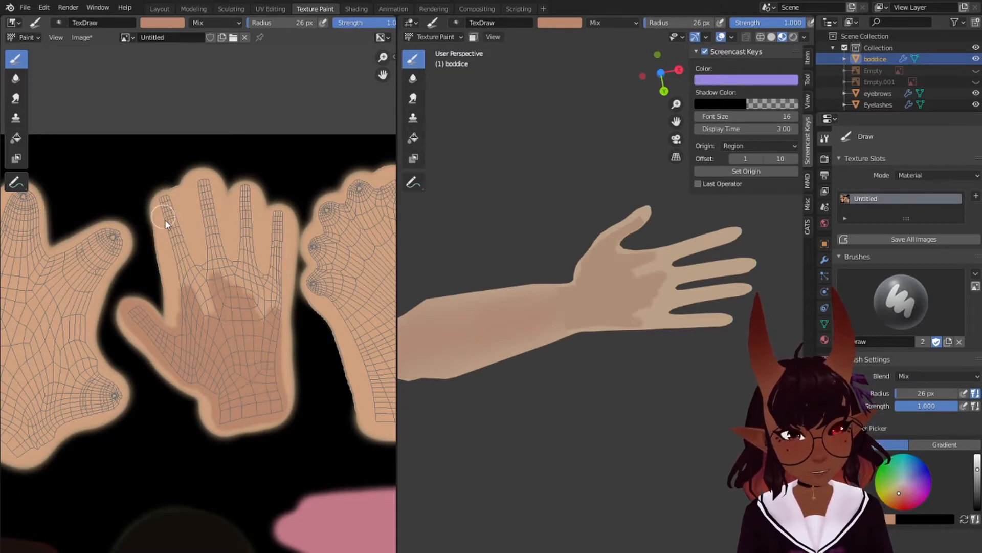
mouse_move(166, 213)
mouse_down()
mouse_move(164, 196)
mouse_move(187, 315)
mouse_move(204, 290)
mouse_move(181, 235)
mouse_move(211, 253)
mouse_move(201, 185)
mouse_move(230, 284)
mouse_move(252, 192)
mouse_move(258, 312)
mouse_move(273, 308)
mouse_move(275, 263)
mouse_move(278, 323)
mouse_move(284, 217)
mouse_move(279, 298)
mouse_up()
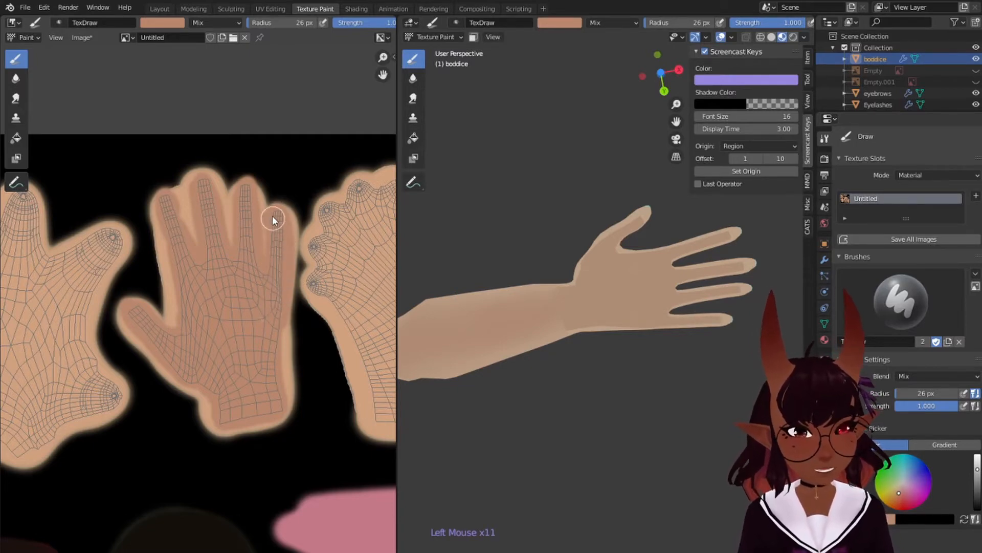
Reduce the brush radius to 12 px and trace a darker edge around the outermost finger and its neighbour on the wider hand island
middle_drag(96, 277, 278, 286)
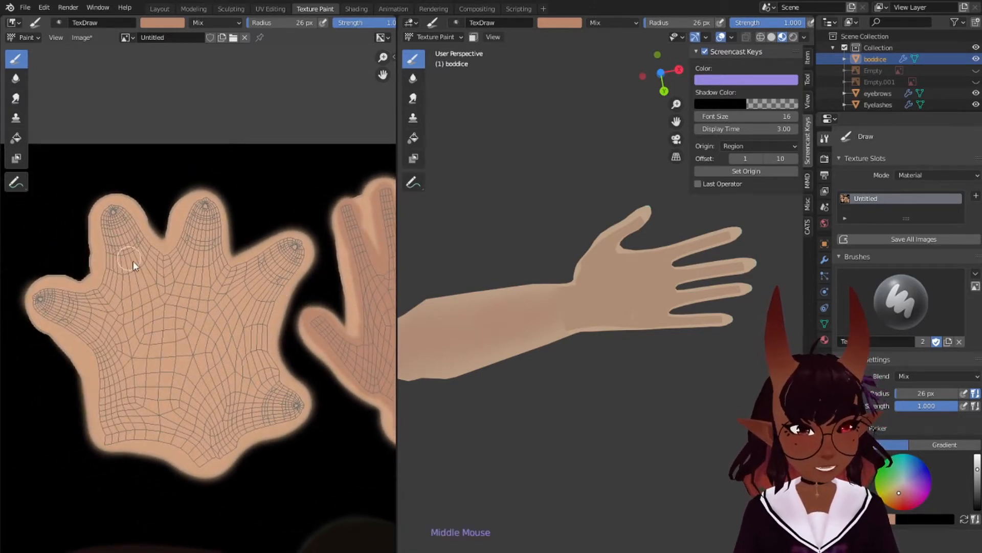
key(bracketleft)
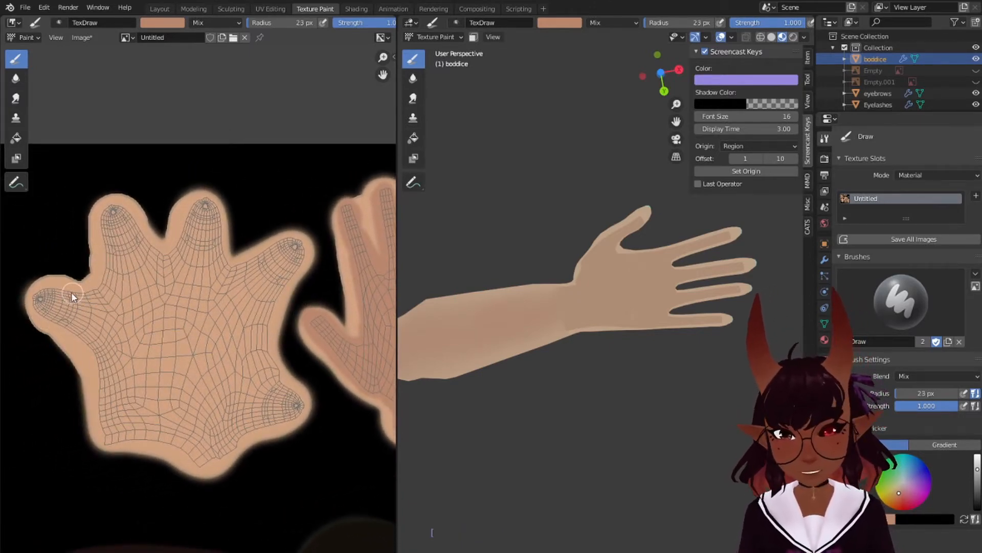
key(bracketleft)
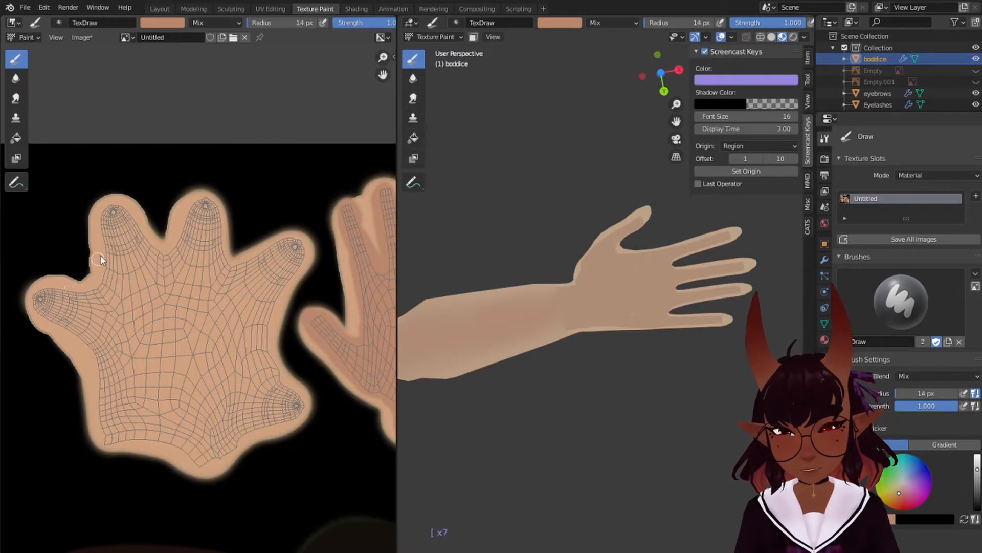
click(108, 204)
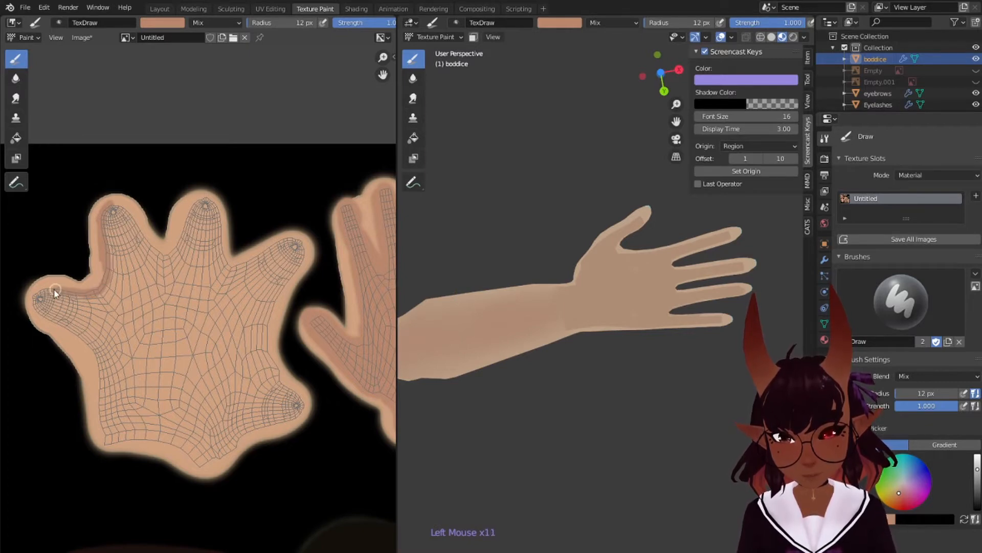
click(70, 327)
click(68, 330)
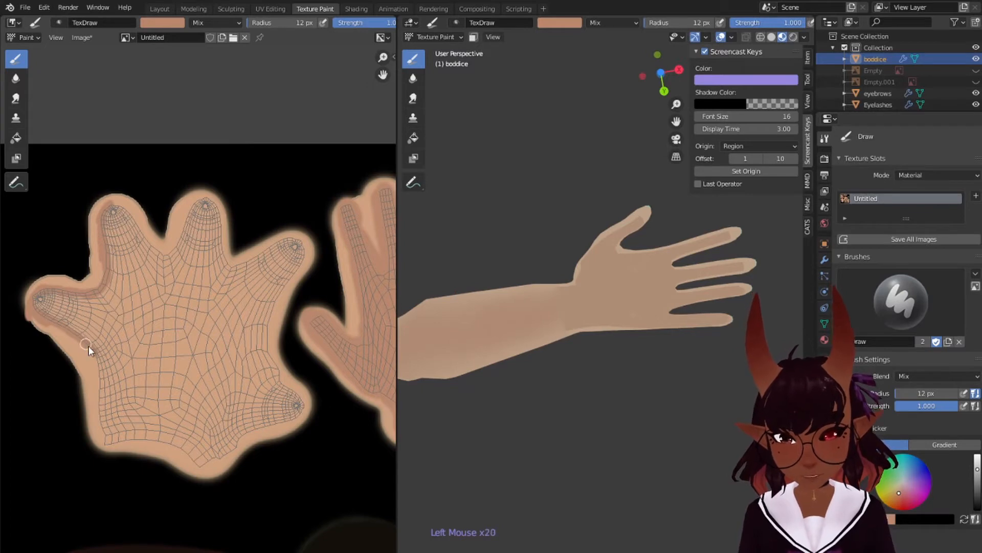
Continue the 12 px darker edge down the side of the wider hand island and around its remaining fingers and thumb
mouse_move(87, 342)
mouse_down()
mouse_move(104, 381)
mouse_move(104, 436)
mouse_move(109, 421)
mouse_up()
click(98, 372)
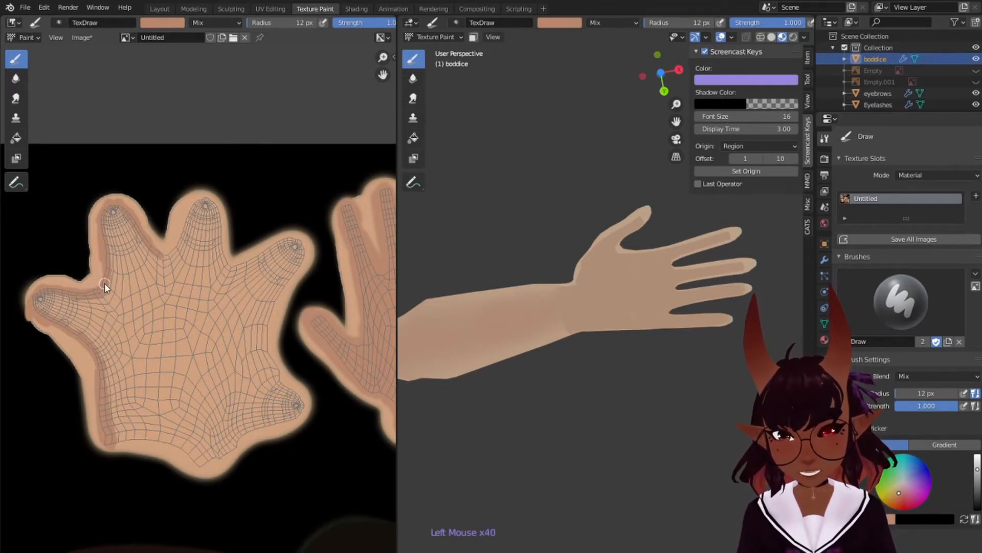
mouse_move(204, 197)
mouse_down()
mouse_move(229, 266)
mouse_move(276, 244)
mouse_up()
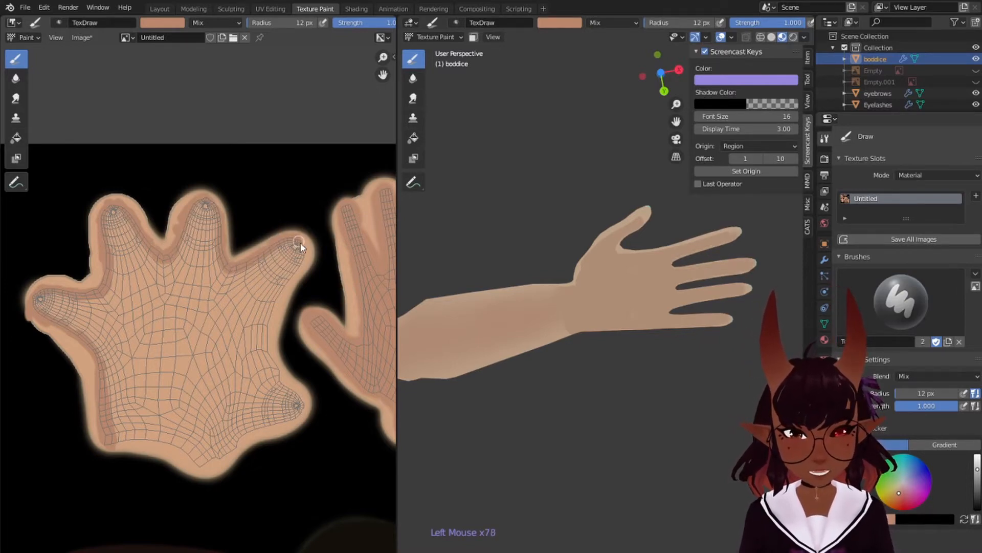
Inspect the hand's new shading on the model from several angles and save the texture image
scroll(643, 388, down, 4)
middle_drag(643, 388, 534, 394)
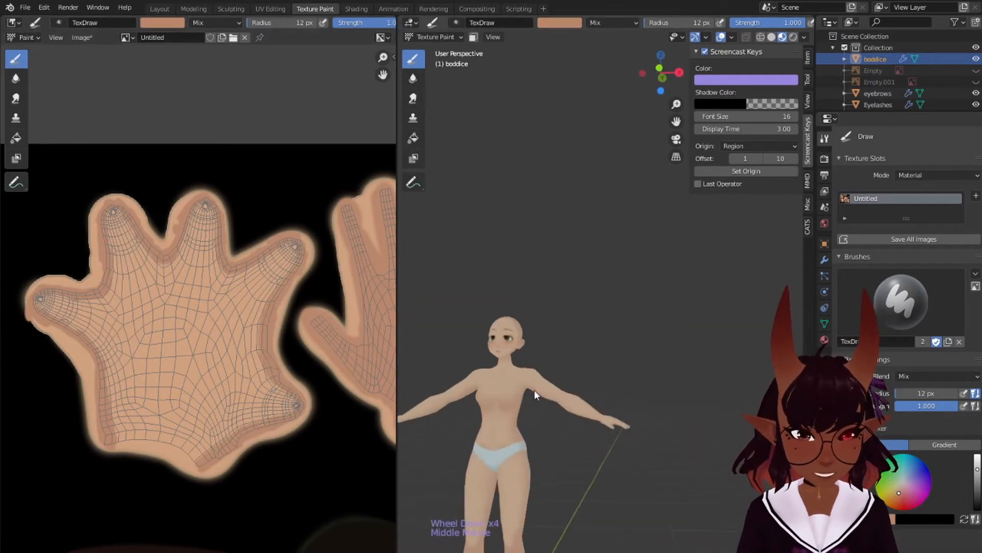
scroll(651, 413, up, 4)
shift+middle_drag(658, 423, 662, 263)
scroll(648, 355, up, 2)
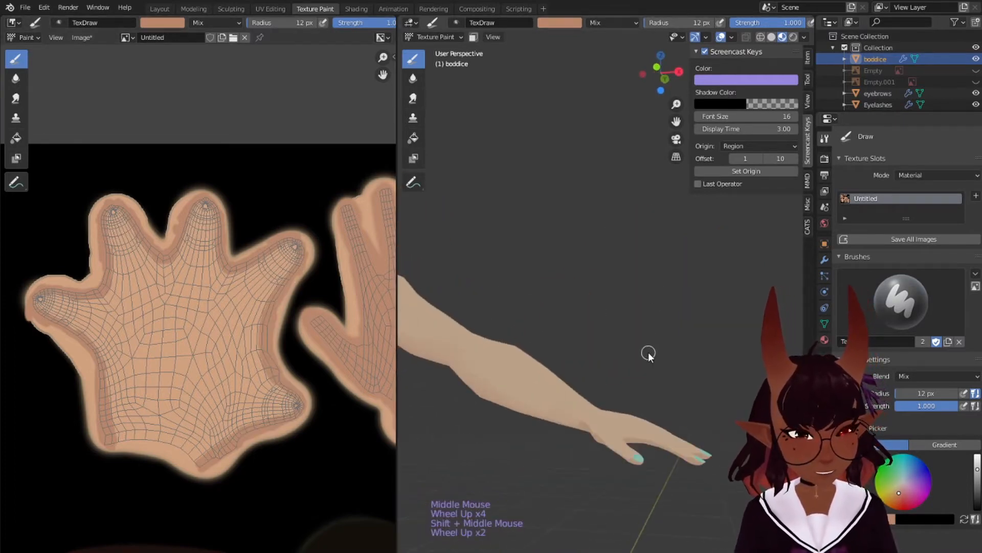
middle_drag(648, 354, 543, 287)
scroll(632, 308, up, 2)
middle_drag(287, 317, 266, 287)
click(81, 38)
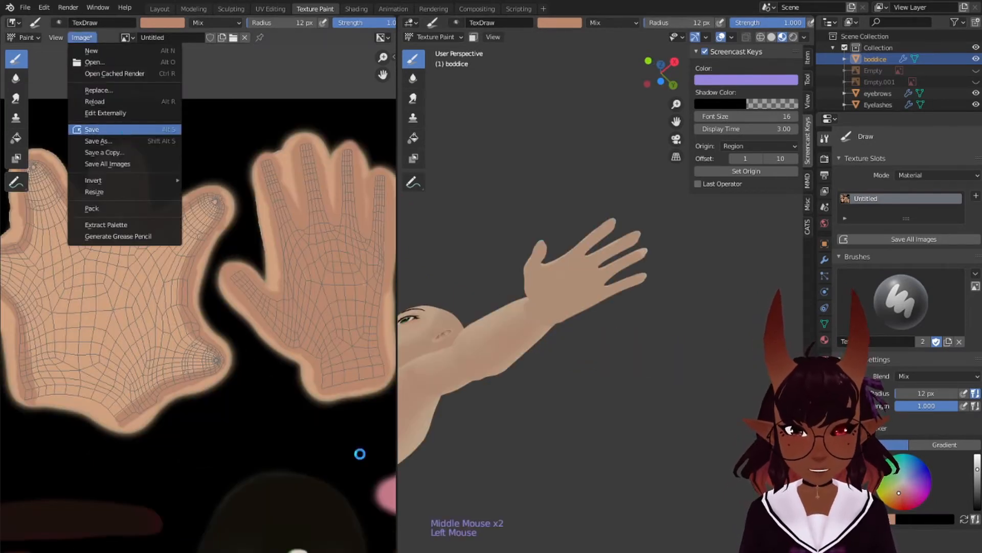
click(123, 129)
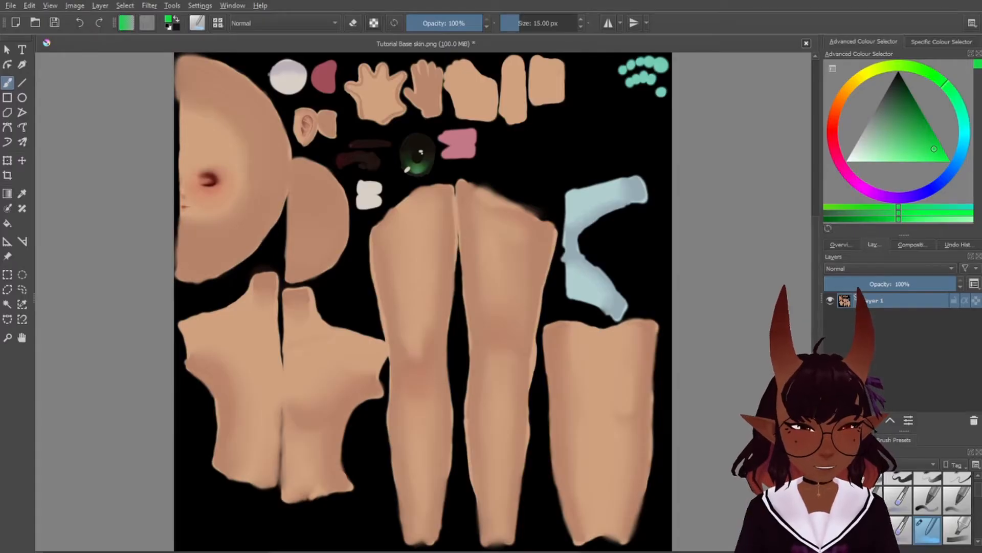
Switch to Krita and blend the dark edge around the wider hand island in Tutorial Base skin.png with a 35 px brush
scroll(274, 180, up, 6)
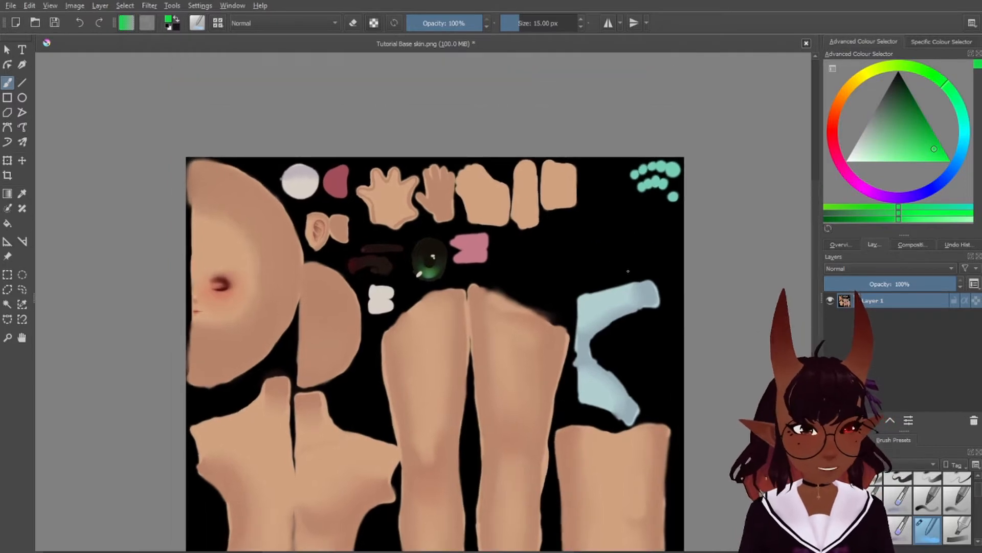
scroll(273, 181, up, 2)
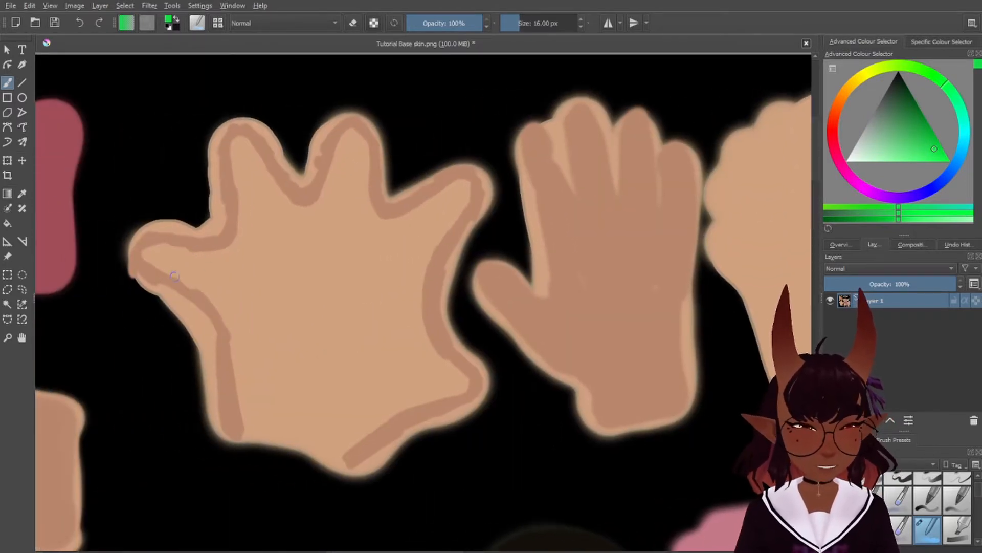
key(bracketright)
key(bracketright)
key(bracketright)
key(bracketright)
key(bracketright)
key(bracketright)
key(bracketright)
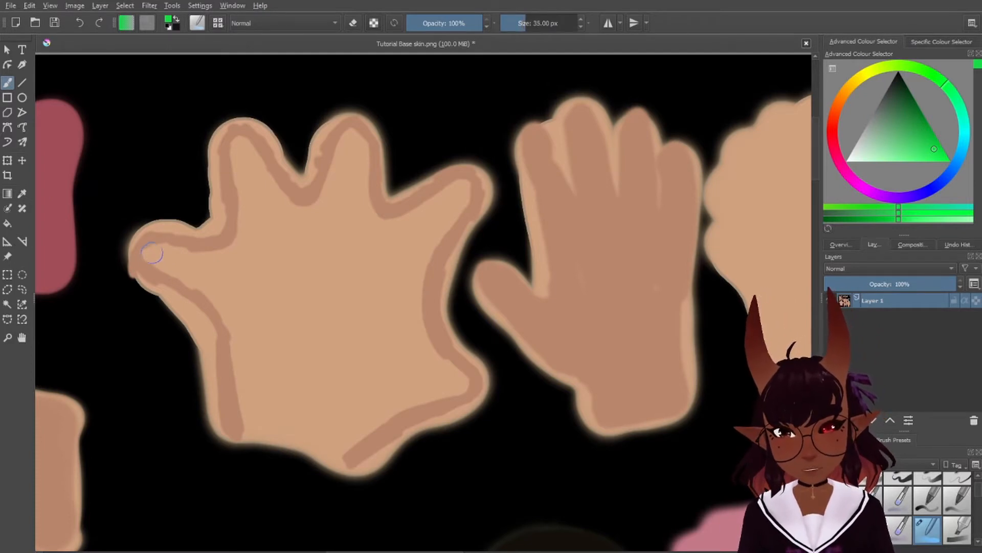
mouse_move(150, 255)
mouse_down()
mouse_move(216, 253)
mouse_move(150, 259)
mouse_move(214, 293)
mouse_move(238, 342)
mouse_move(230, 345)
mouse_move(207, 291)
mouse_move(236, 357)
mouse_move(239, 446)
mouse_up()
mouse_move(360, 182)
mouse_down()
mouse_move(394, 226)
mouse_move(422, 216)
mouse_move(463, 179)
mouse_up()
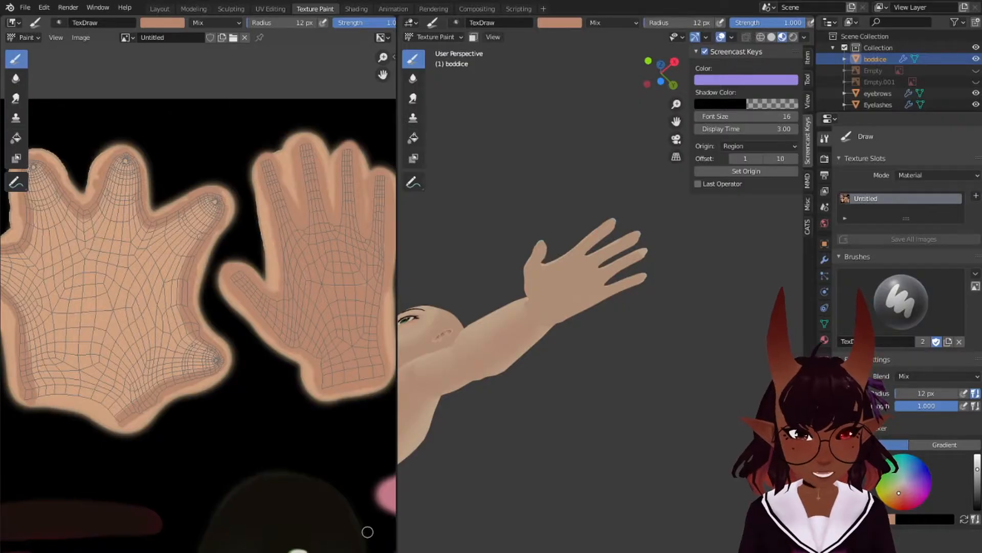
Return to Blender, reload the texture image and inspect the blended shading on the model's hand
click(81, 38)
click(101, 102)
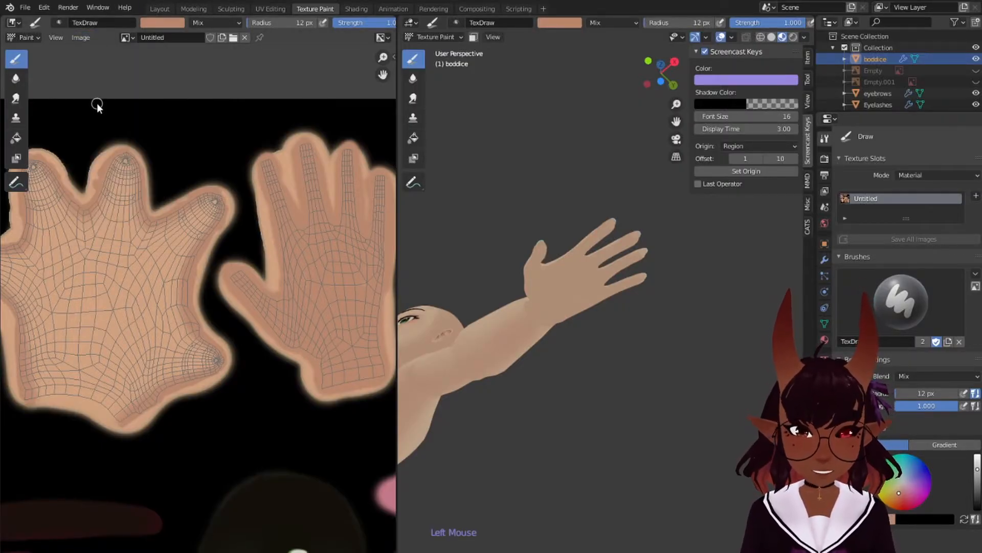
scroll(356, 195, up, 3)
scroll(639, 241, up, 2)
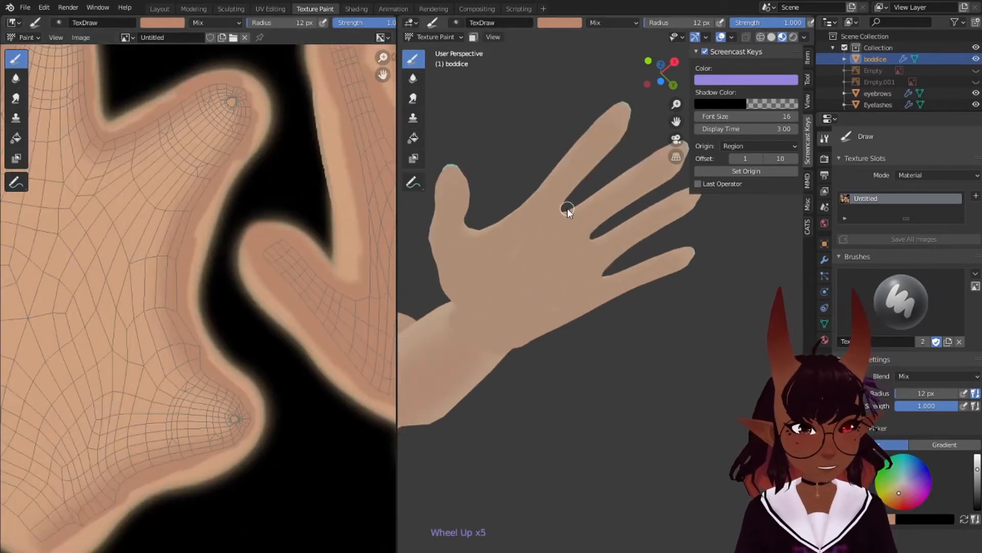
middle_drag(566, 210, 602, 219)
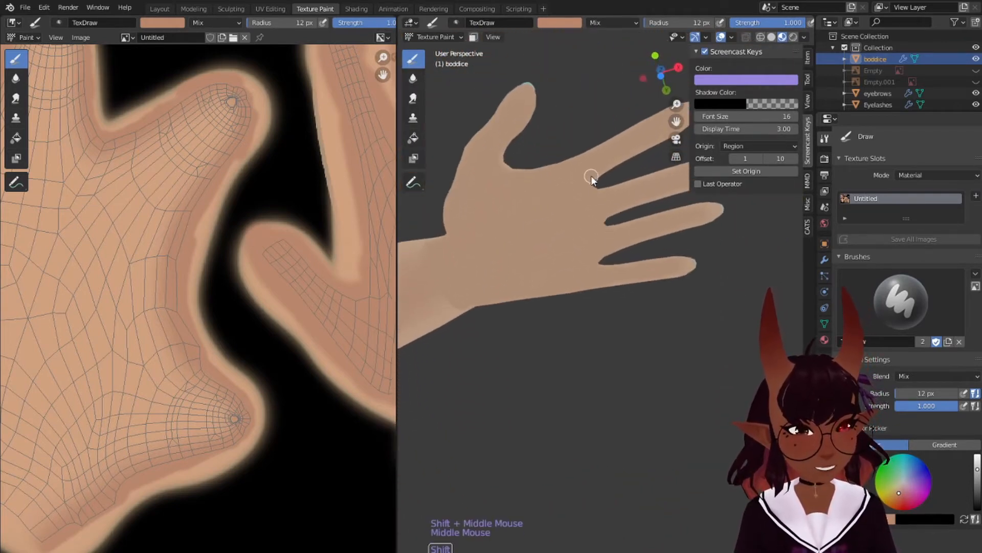
shift+middle_drag(592, 175, 600, 209)
Set the Draw brush colour to a lighter skin tone
scroll(179, 218, down, 6)
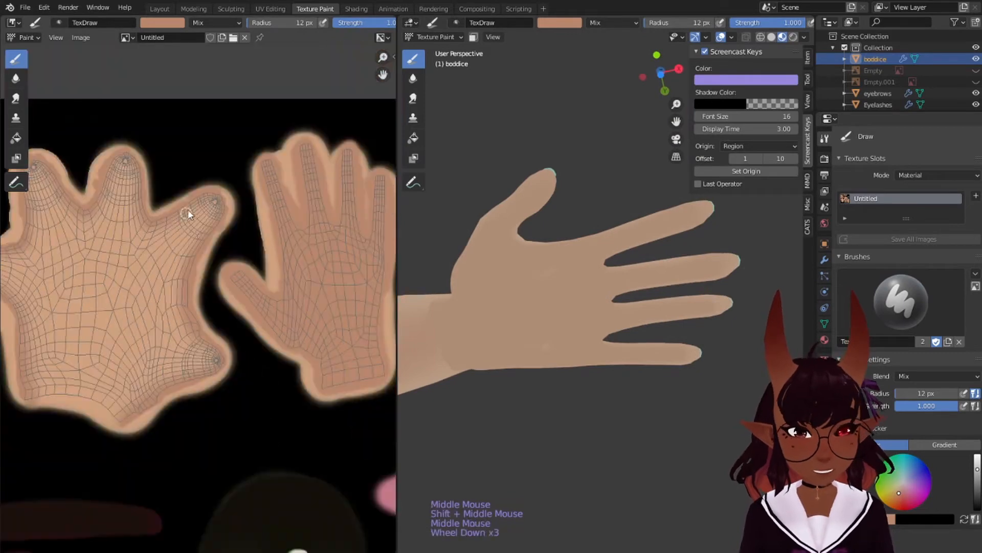
scroll(149, 141, up, 1)
scroll(148, 146, down, 3)
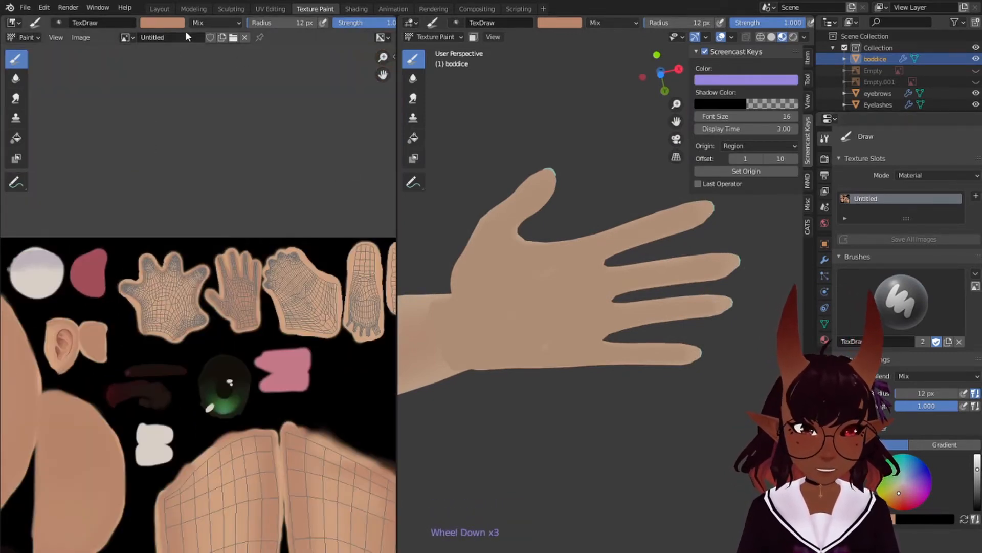
click(173, 23)
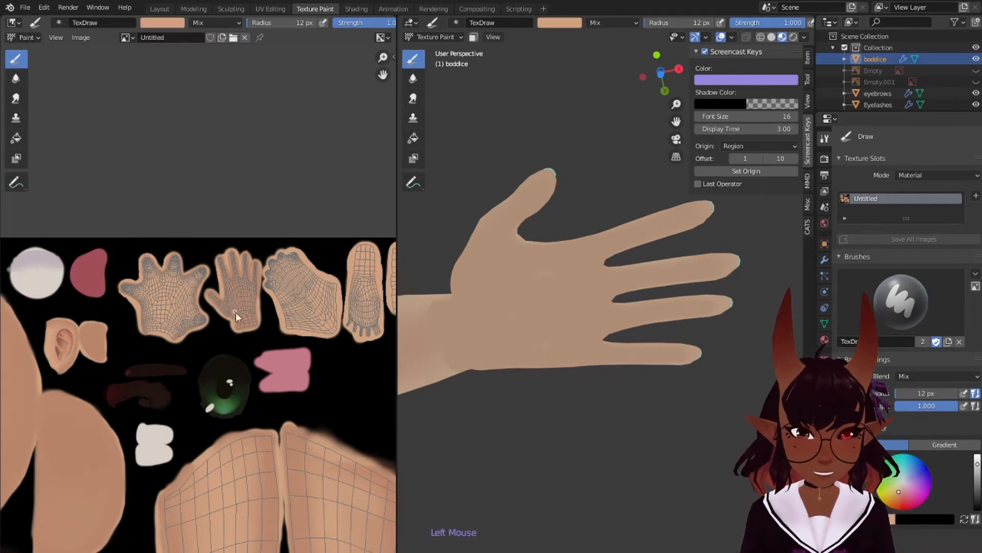
Paint a lighter highlight on the thumb pad of the palm in the texture image using a 28 px Draw brush
scroll(291, 282, up, 6)
middle_drag(292, 282, 221, 286)
scroll(207, 279, up, 2)
scroll(523, 315, down, 1)
middle_drag(523, 314, 614, 260)
scroll(599, 266, up, 1)
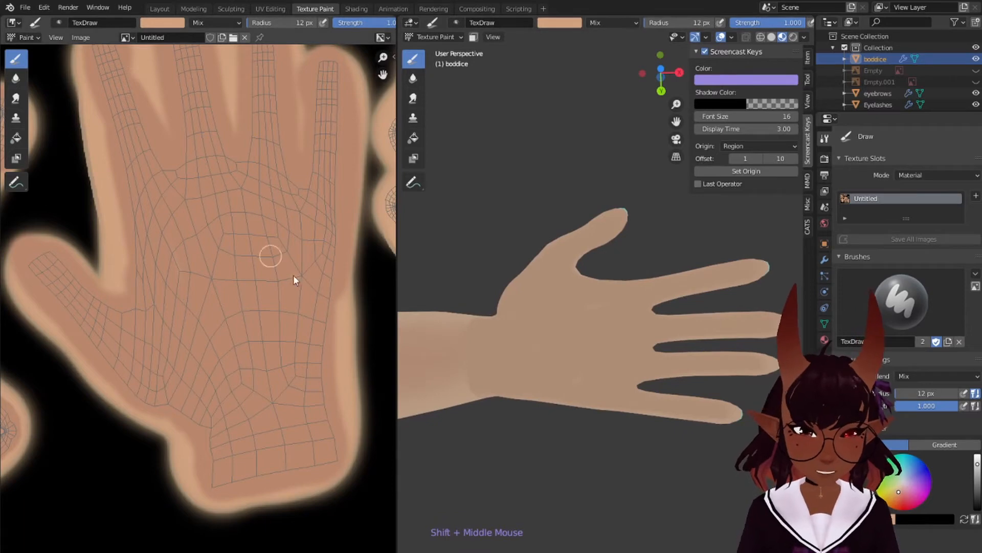
key(b)
click(965, 407)
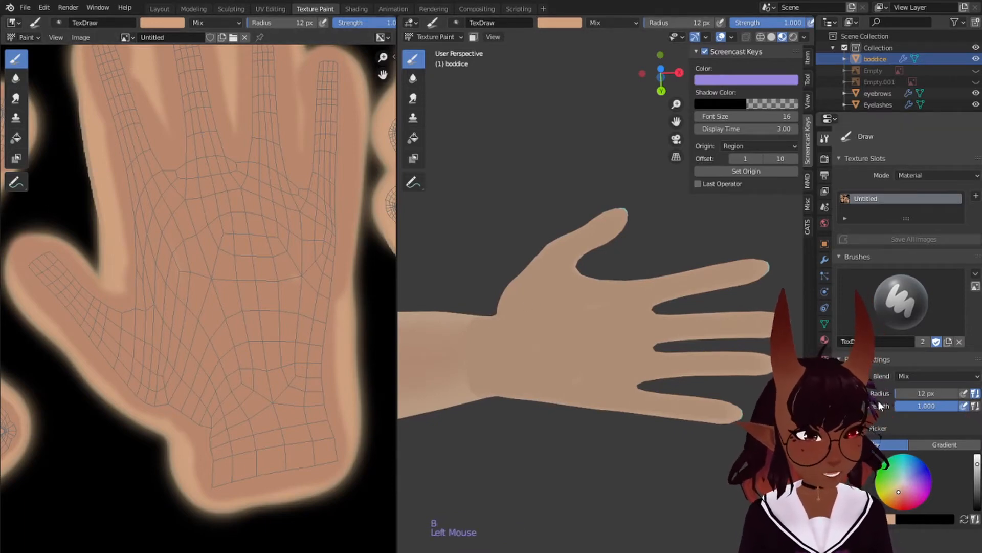
key(bracketright)
key(bracketright)
key(bracketright)
key(bracketright)
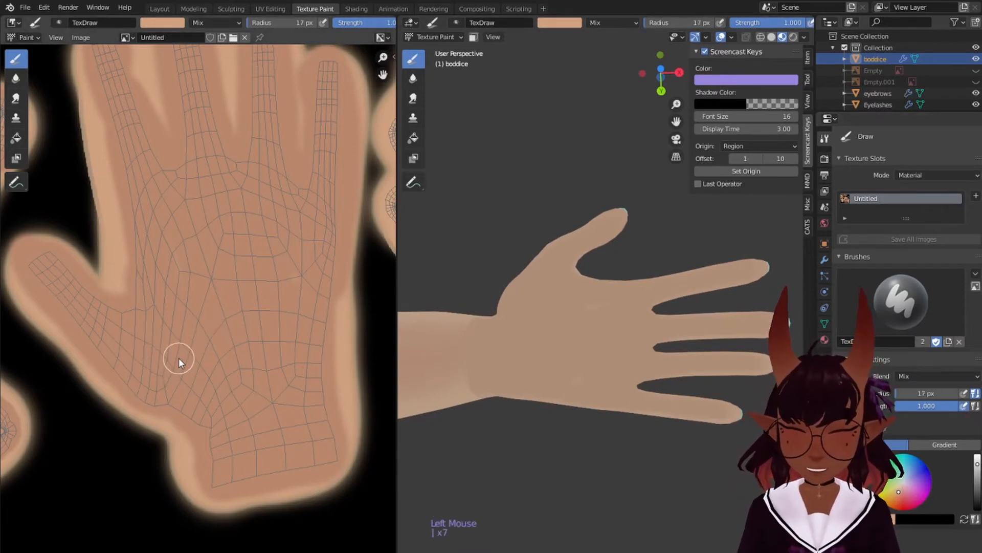
key(bracketright)
key(bracketright)
key(bracketright)
key(bracketright)
key(bracketright)
key(bracketright)
key(bracketright)
key(bracketright)
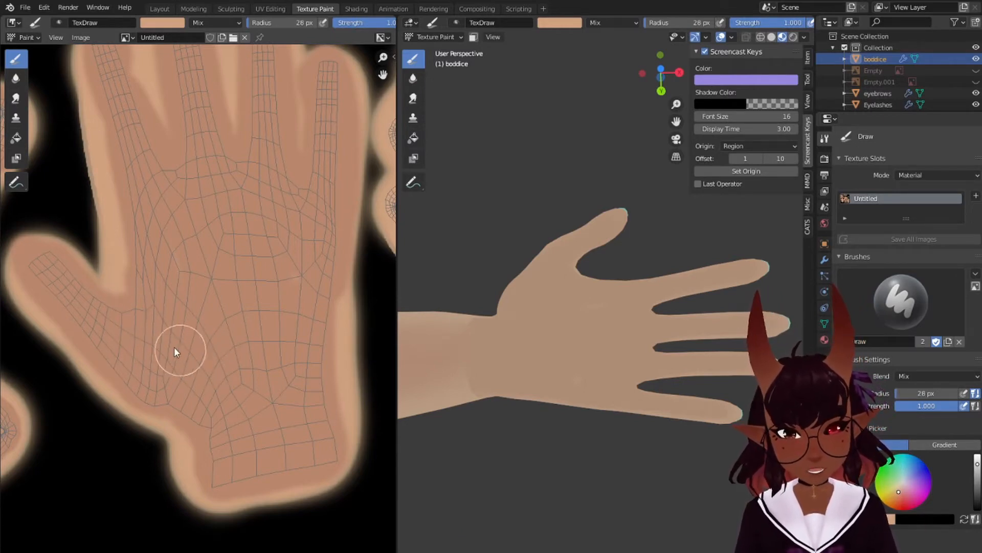
drag(190, 350, 220, 376)
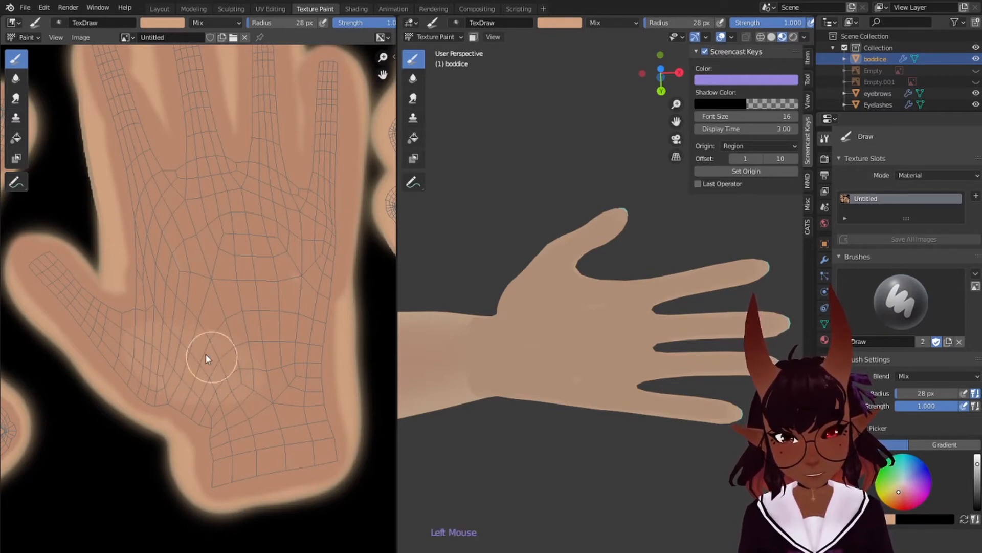
mouse_move(206, 358)
mouse_down()
mouse_move(175, 384)
mouse_move(256, 355)
mouse_move(173, 341)
mouse_move(153, 361)
mouse_move(252, 381)
mouse_move(176, 378)
mouse_up()
drag(176, 378, 155, 348)
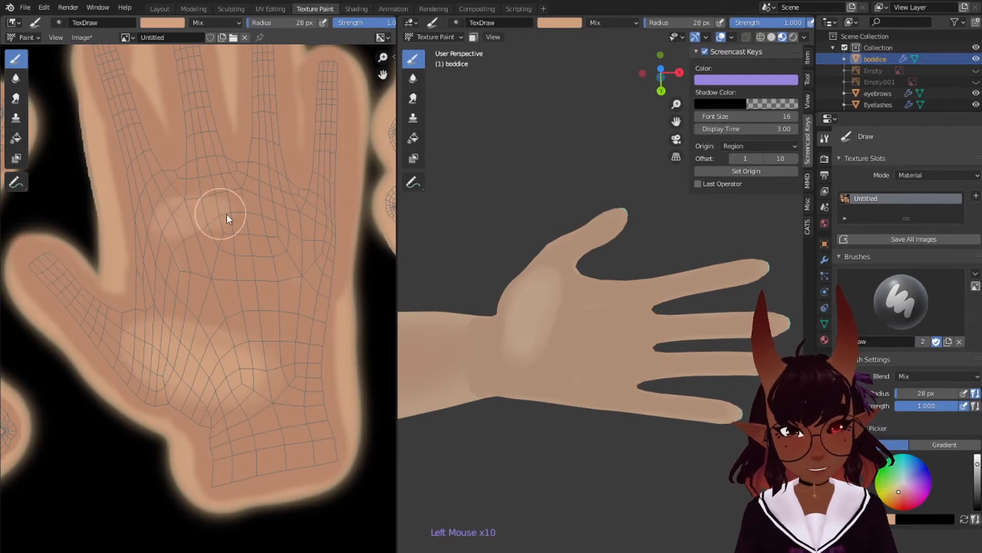
Paint lighter skin across the upper palm below the fingers and down its outer side, then even out the thumb pad highlight
drag(226, 215, 244, 212)
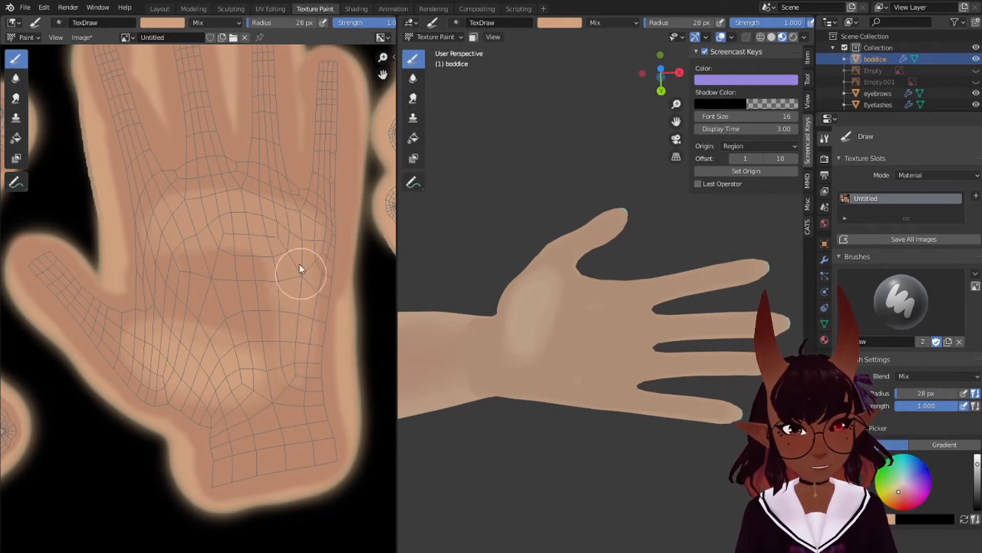
mouse_move(280, 234)
mouse_down()
mouse_move(232, 223)
mouse_move(267, 230)
mouse_move(287, 292)
mouse_up()
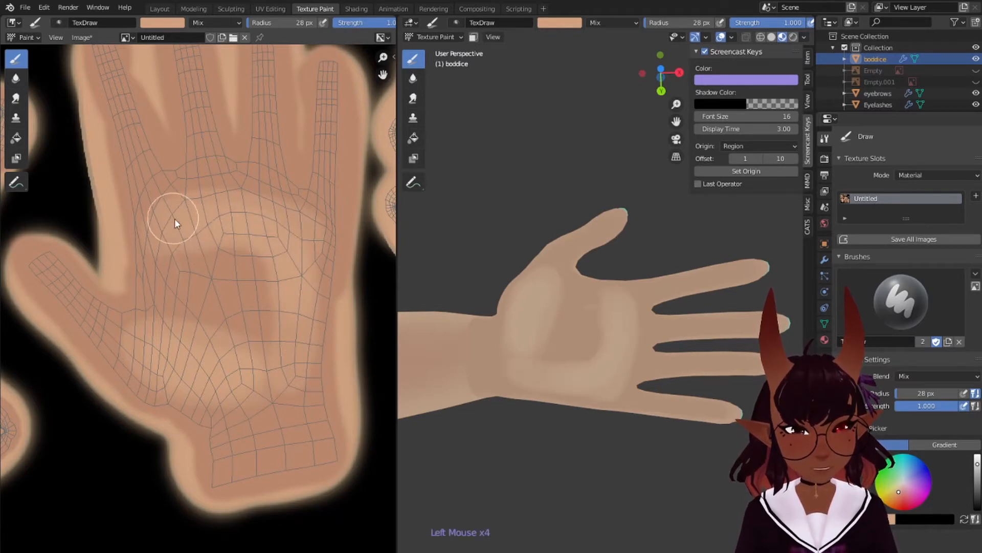
drag(174, 219, 311, 207)
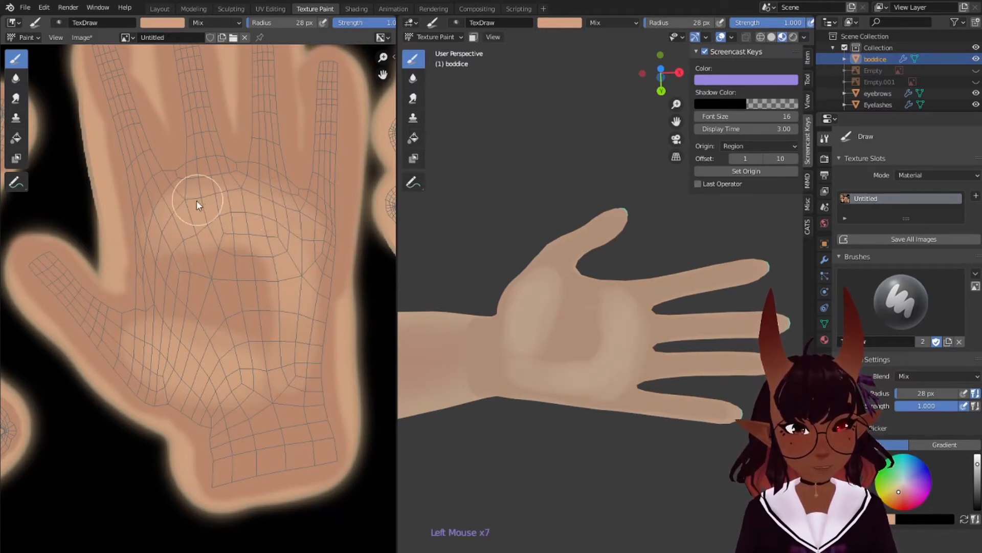
mouse_move(197, 200)
mouse_down()
mouse_move(234, 368)
mouse_move(183, 349)
mouse_up()
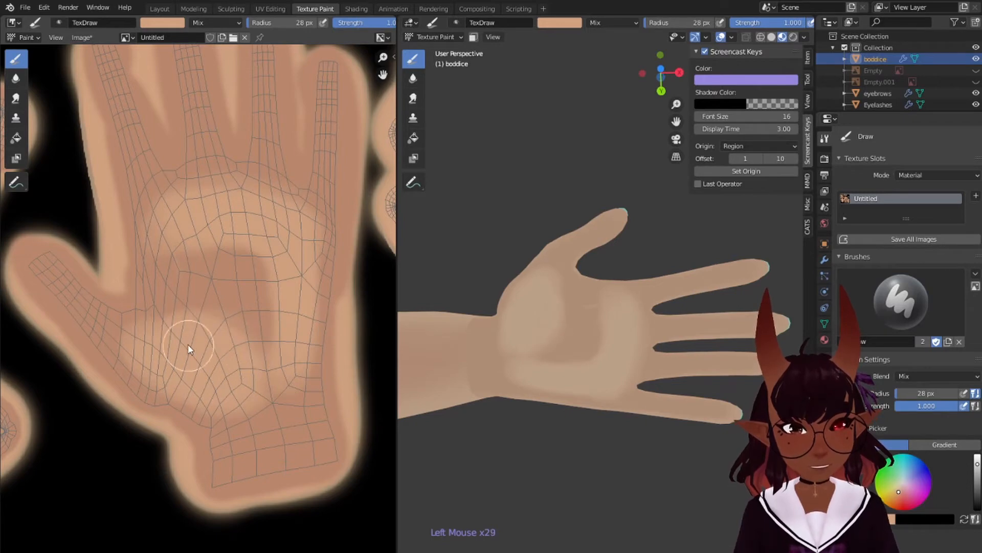
Reduce the Draw brush to 9 px and paint a light highlight on each segment of the middle finger, redoing the fingertip one
middle_drag(135, 339, 276, 239)
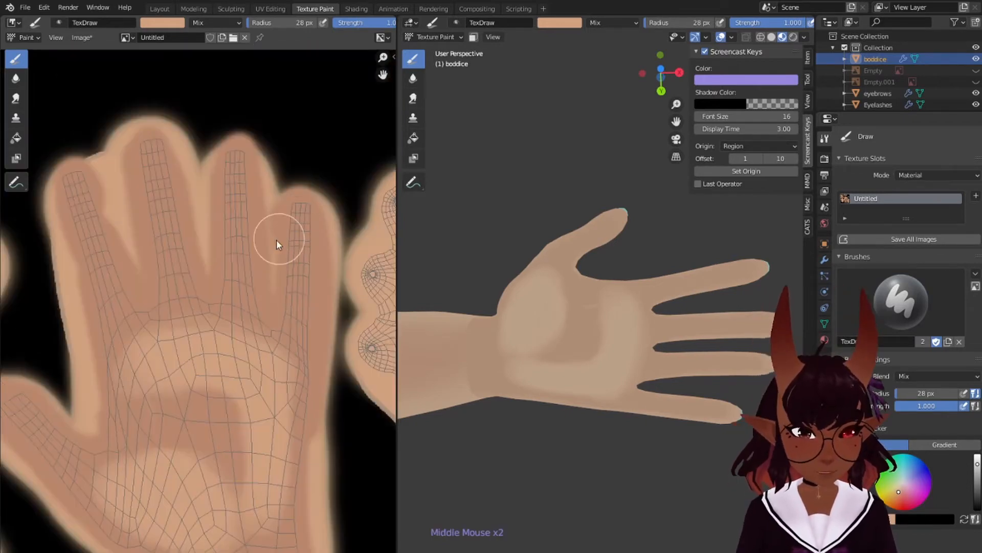
key(b)
key(bracketleft)
key(bracketleft)
key(bracketleft)
key(bracketleft)
key(bracketleft)
key(bracketleft)
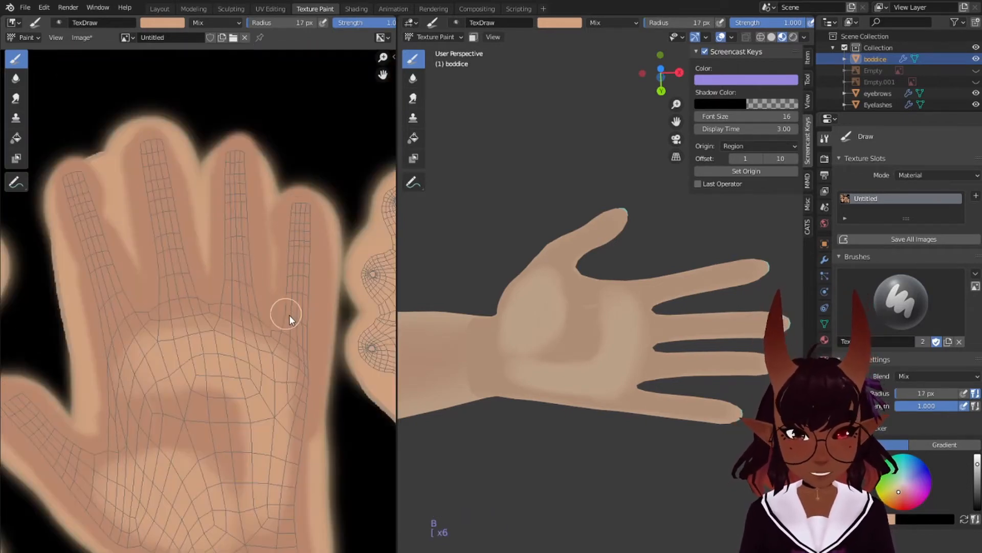
key(bracketleft)
key(bracketleft)
key(bracketleft)
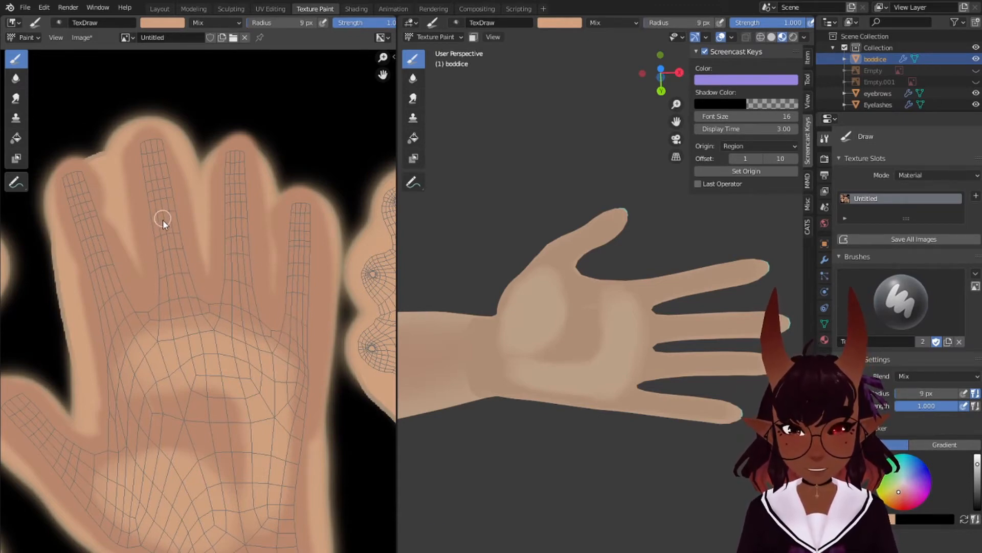
mouse_move(167, 231)
mouse_down()
mouse_move(163, 218)
mouse_move(179, 305)
mouse_up()
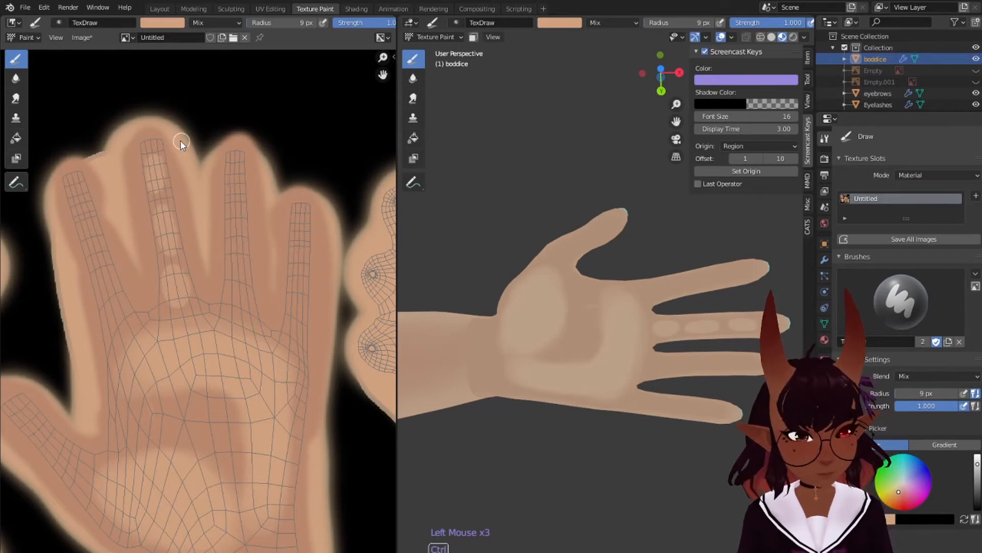
key(ctrl+z)
click(151, 149)
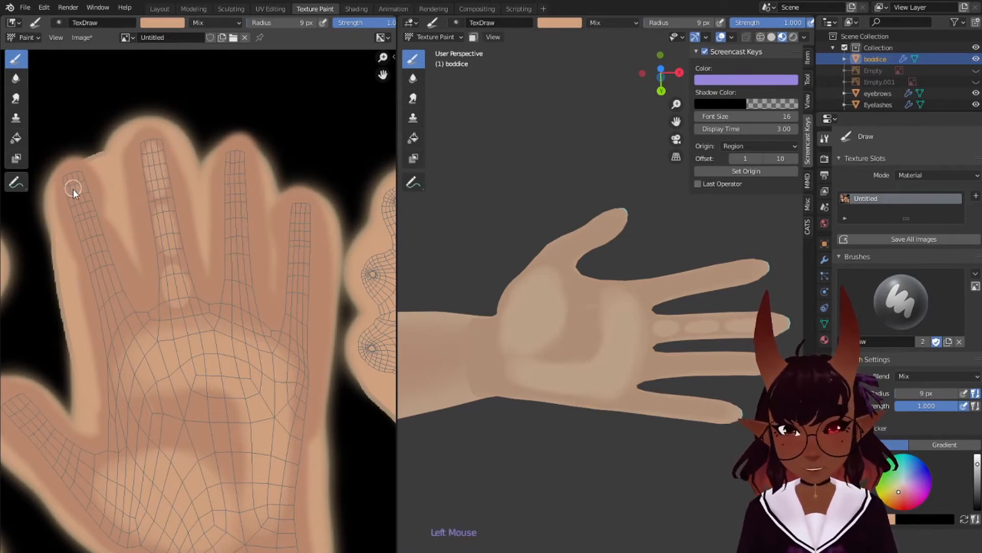
Paint matching light highlights on each segment of the index, ring and little fingers
drag(75, 182, 82, 211)
drag(96, 246, 99, 262)
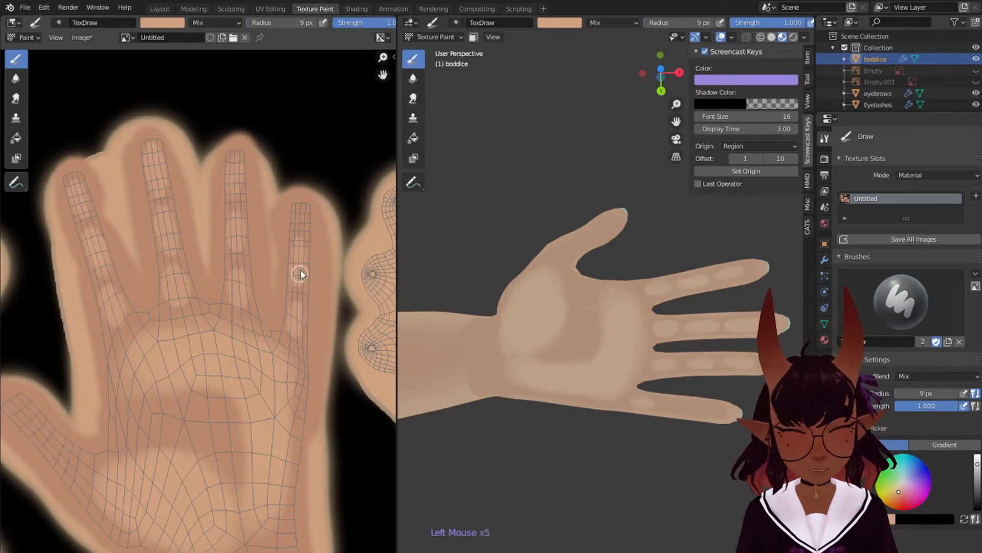
drag(300, 273, 300, 252)
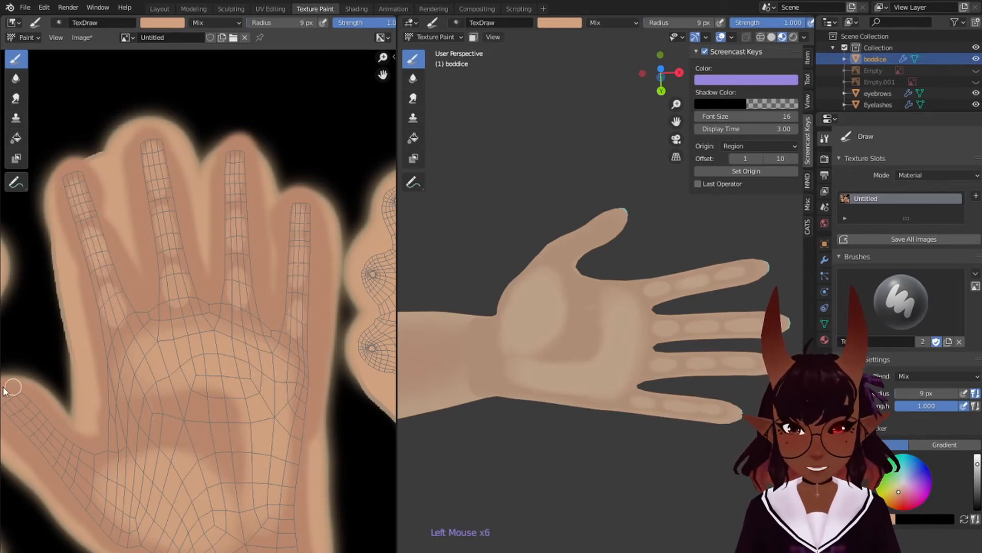
Paint light highlights on the thumb's two segments and save the texture image
middle_drag(118, 374, 201, 302)
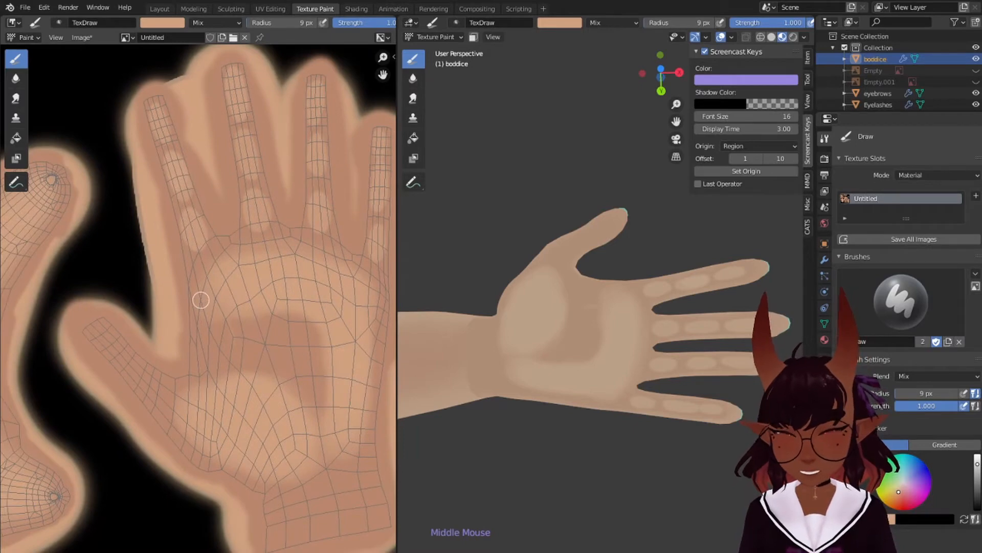
click(111, 338)
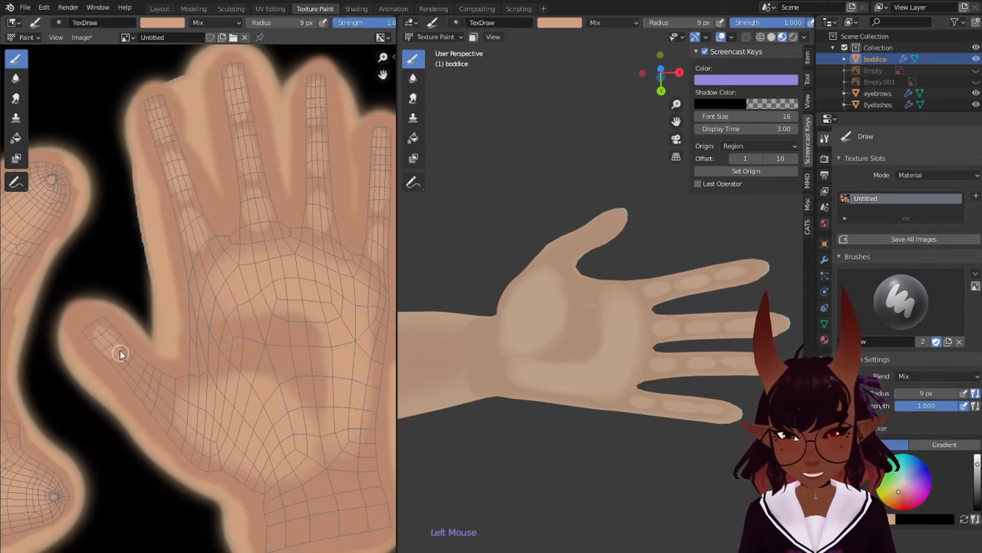
click(156, 394)
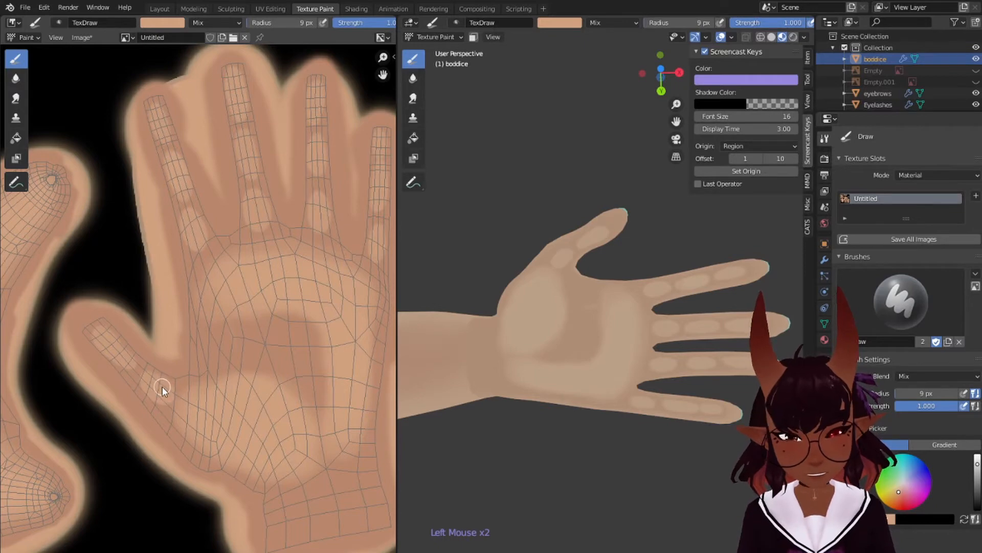
click(82, 37)
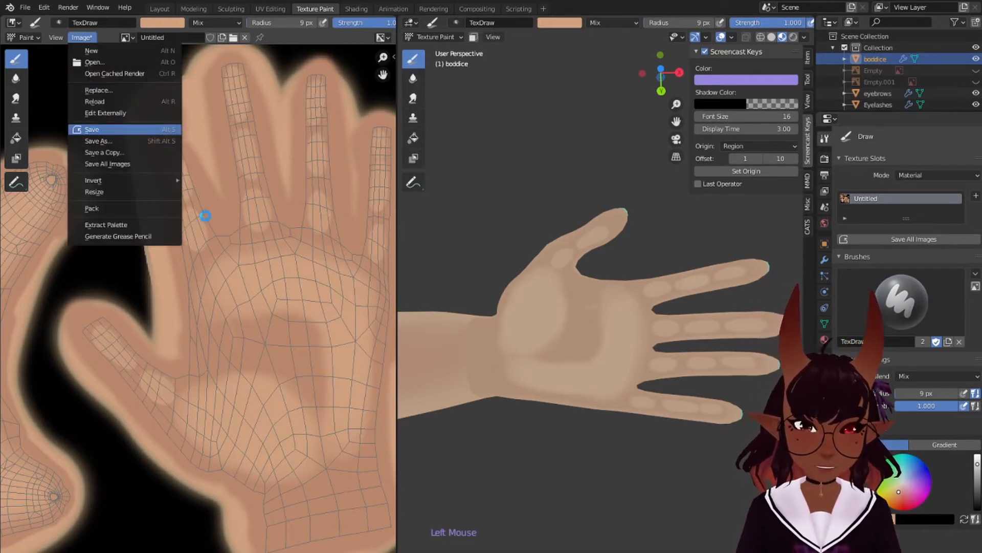
click(92, 130)
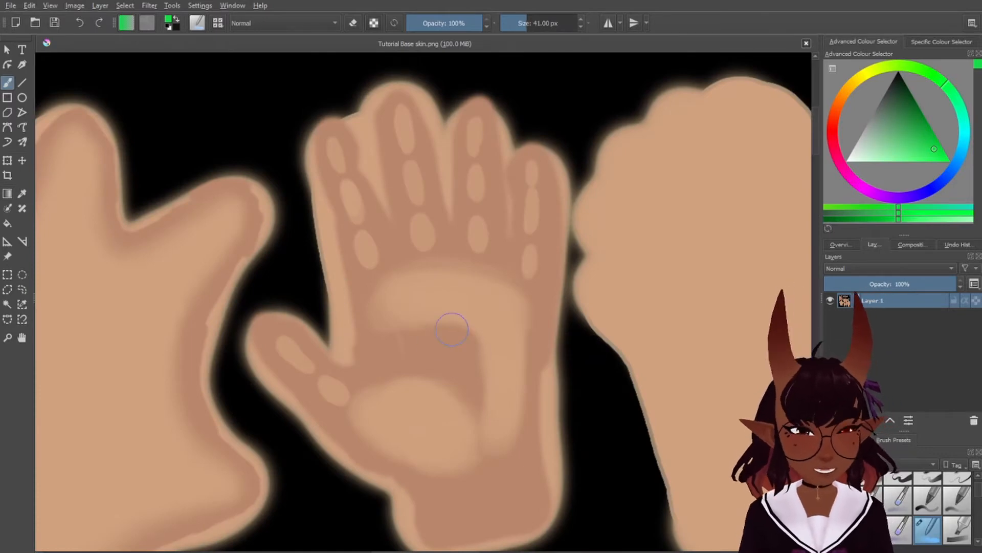
Switch to Krita and blend the palm and finger highlights in Tutorial Base skin.png with a 55 px brush
shift+drag(452, 329, 481, 329)
mouse_move(393, 307)
mouse_down()
mouse_move(407, 342)
mouse_move(440, 334)
mouse_move(461, 346)
mouse_move(471, 390)
mouse_move(465, 404)
mouse_move(404, 390)
mouse_move(383, 406)
mouse_move(424, 453)
mouse_move(394, 435)
mouse_move(359, 435)
mouse_move(397, 449)
mouse_move(461, 278)
mouse_move(428, 276)
mouse_move(384, 296)
mouse_up()
drag(411, 159, 410, 147)
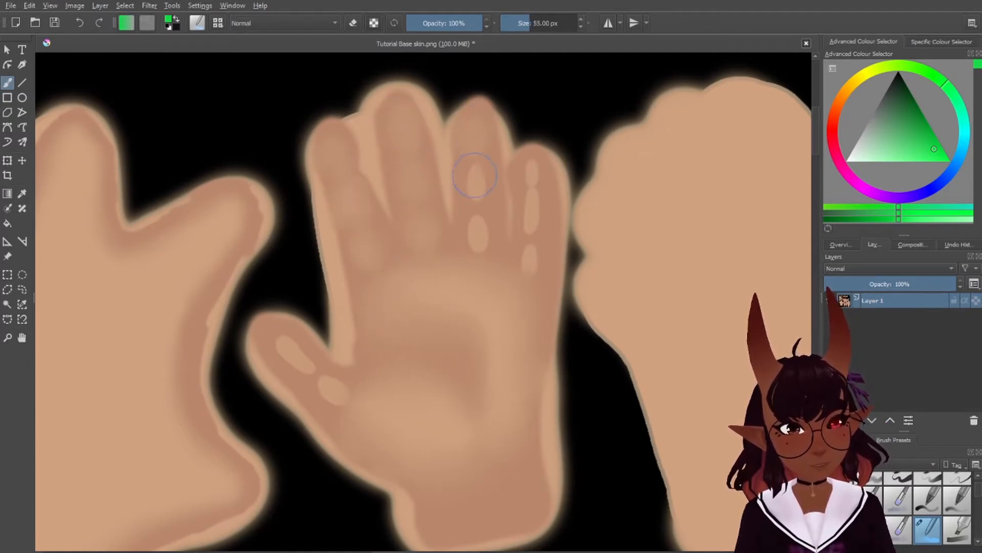
mouse_move(474, 175)
mouse_down()
mouse_move(471, 193)
mouse_move(482, 186)
mouse_move(471, 225)
mouse_up()
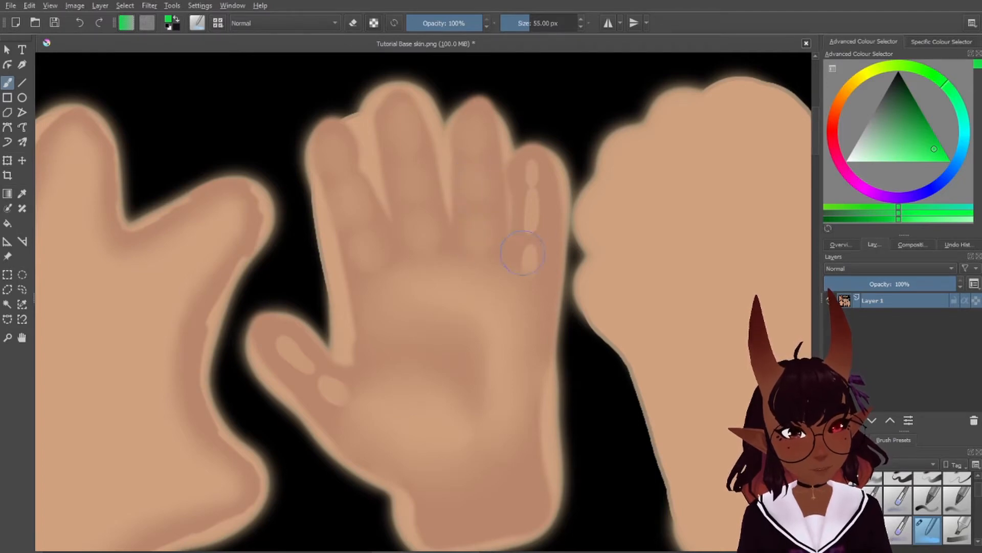
mouse_move(523, 252)
mouse_down()
mouse_move(532, 259)
mouse_move(533, 167)
mouse_up()
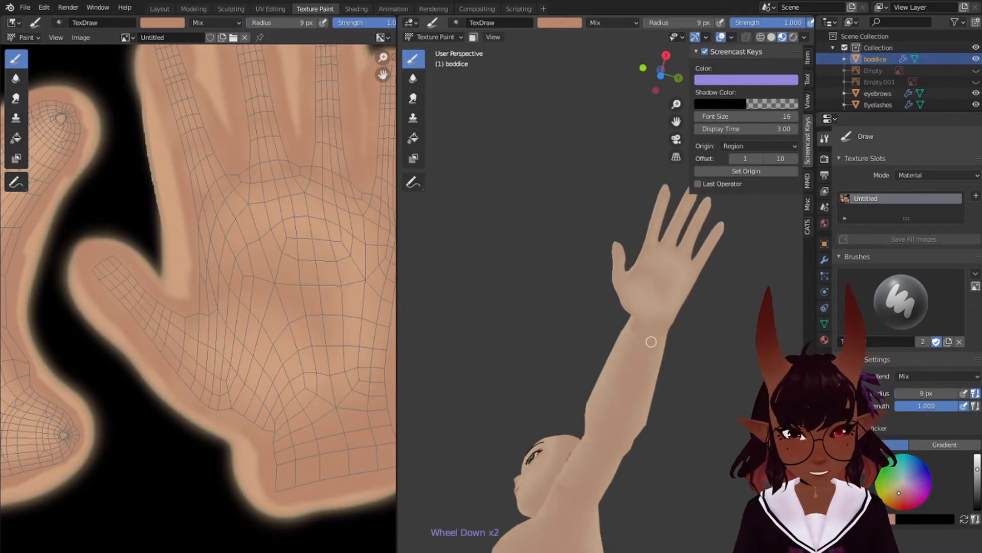
Return to Blender and inspect the blended palm shading on the model's hand and wrist and in the texture image
scroll(651, 341, down, 1)
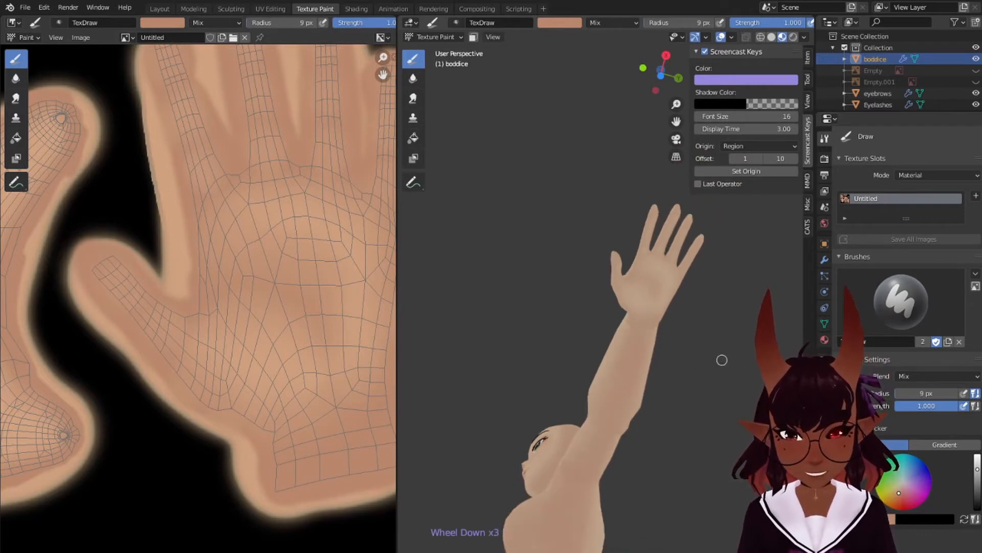
mouse_move(706, 345)
middle_down()
mouse_move(673, 366)
mouse_move(702, 376)
mouse_move(716, 483)
mouse_move(720, 368)
mouse_move(711, 336)
middle_up()
scroll(708, 384, up, 5)
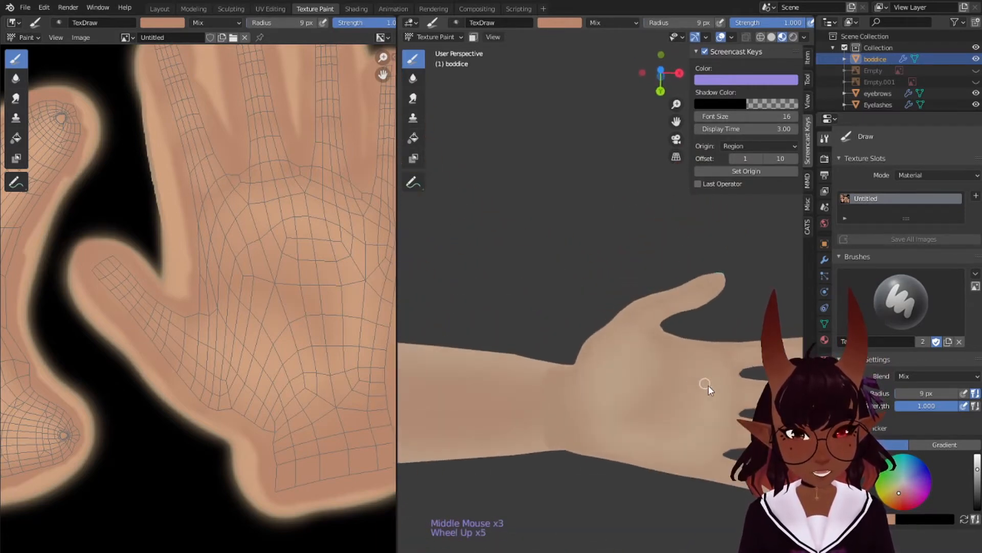
middle_drag(708, 385, 878, 339)
scroll(709, 359, down, 5)
scroll(677, 368, up, 3)
middle_drag(693, 321, 579, 387)
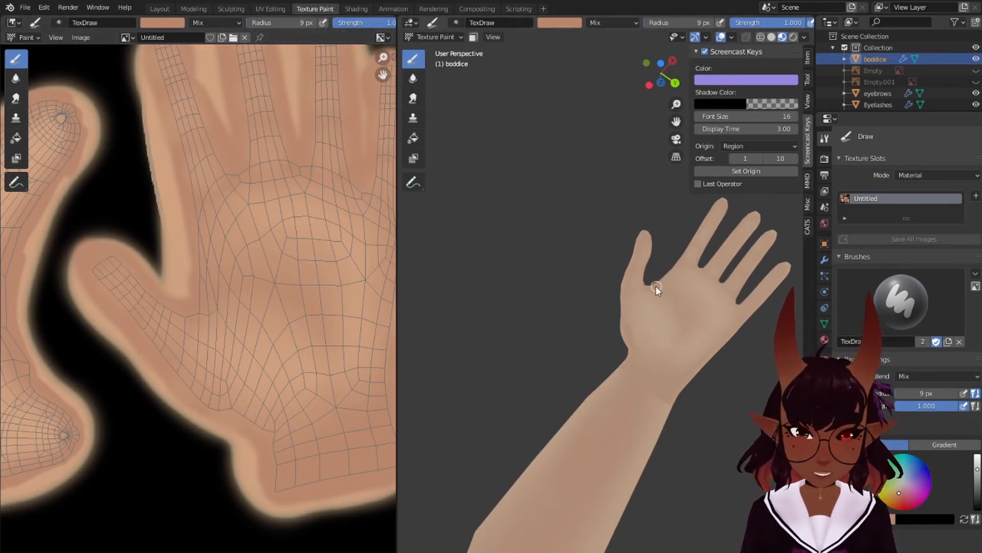
scroll(650, 293, up, 3)
shift+middle_drag(651, 297, 521, 327)
middle_drag(592, 359, 661, 299)
scroll(294, 216, down, 6)
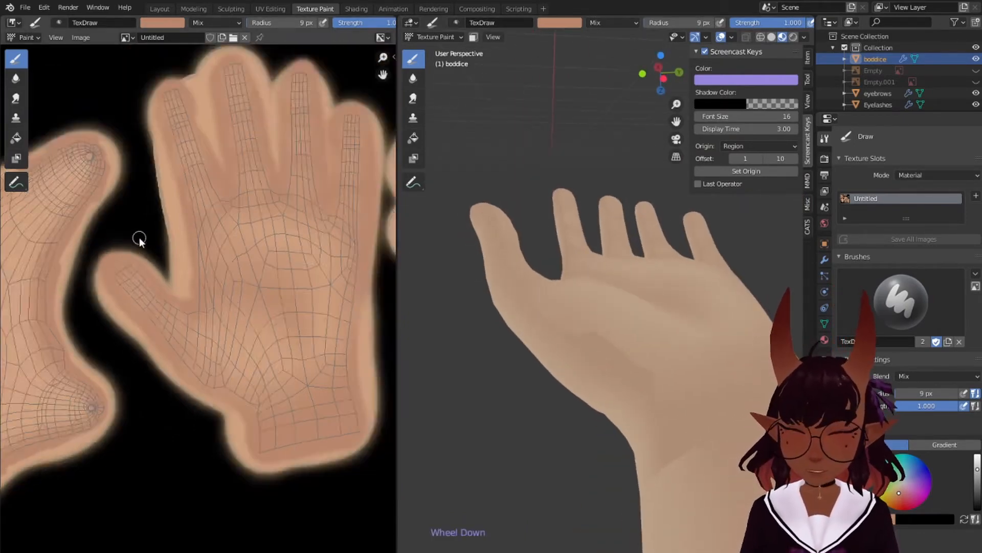
middle_drag(136, 237, 239, 243)
scroll(143, 139, down, 1)
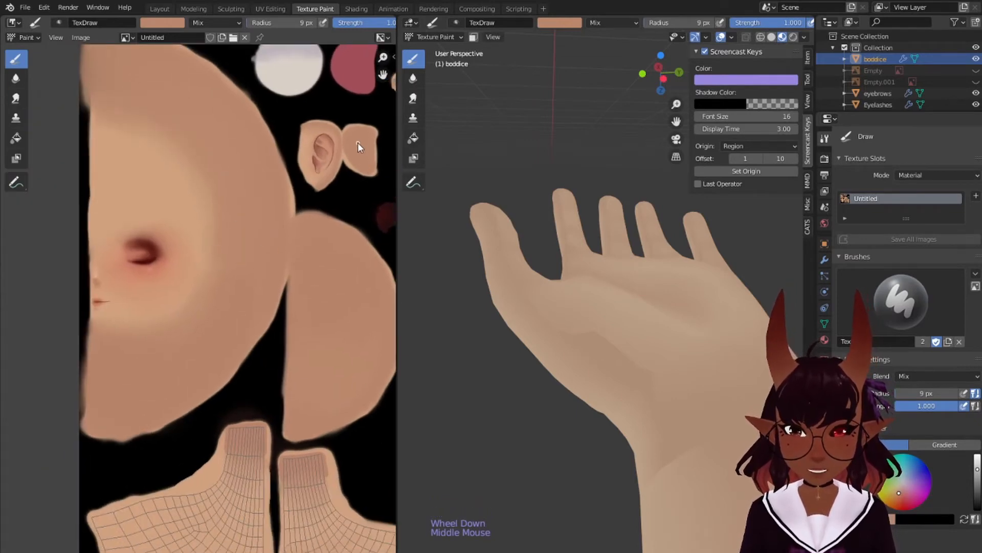
middle_drag(358, 142, 138, 287)
scroll(334, 207, up, 3)
middle_drag(334, 207, 233, 222)
scroll(194, 263, up, 3)
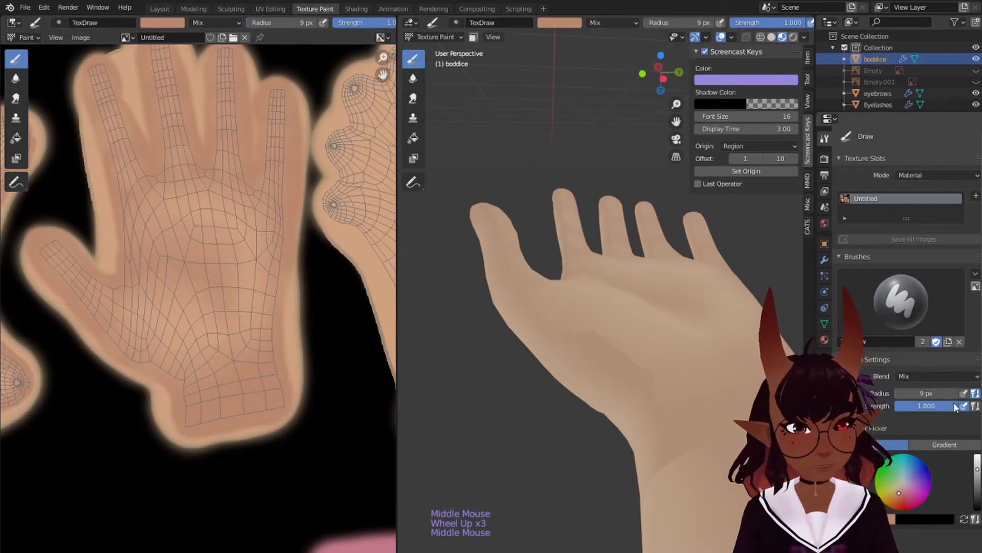
Enlarge the Draw brush to 50 px and paint darker skin tone over the hard shading edge near the thumb base on the model
scroll(636, 348, up, 2)
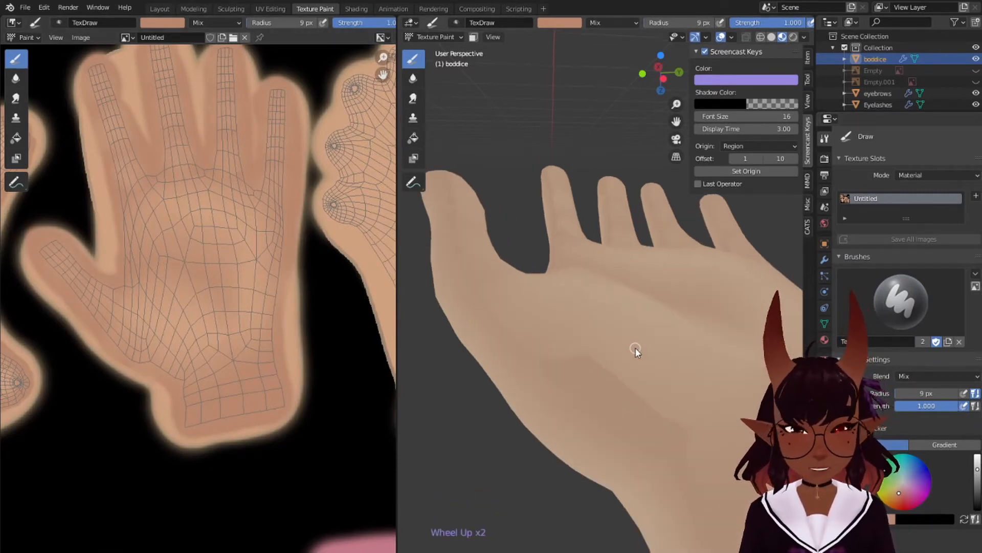
middle_drag(636, 347, 642, 302)
key(b)
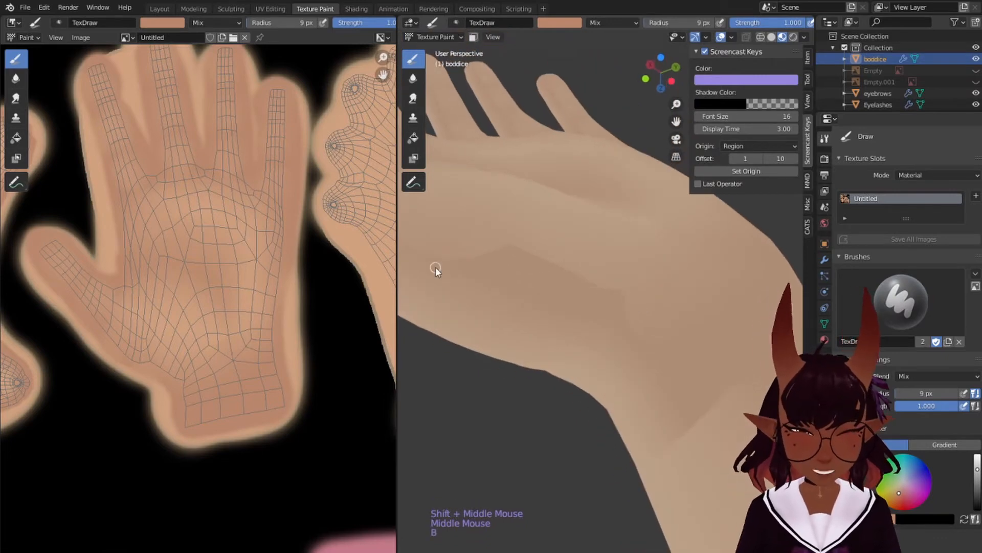
key(bracketright)
key(bracketright)
key(bracketright)
key(bracketright)
key(bracketright)
key(bracketright)
key(bracketright)
key(bracketright)
key(bracketright)
key(bracketright)
key(bracketright)
key(bracketright)
key(bracketright)
key(bracketright)
key(bracketright)
key(bracketright)
key(bracketright)
key(bracketright)
key(bracketright)
key(bracketright)
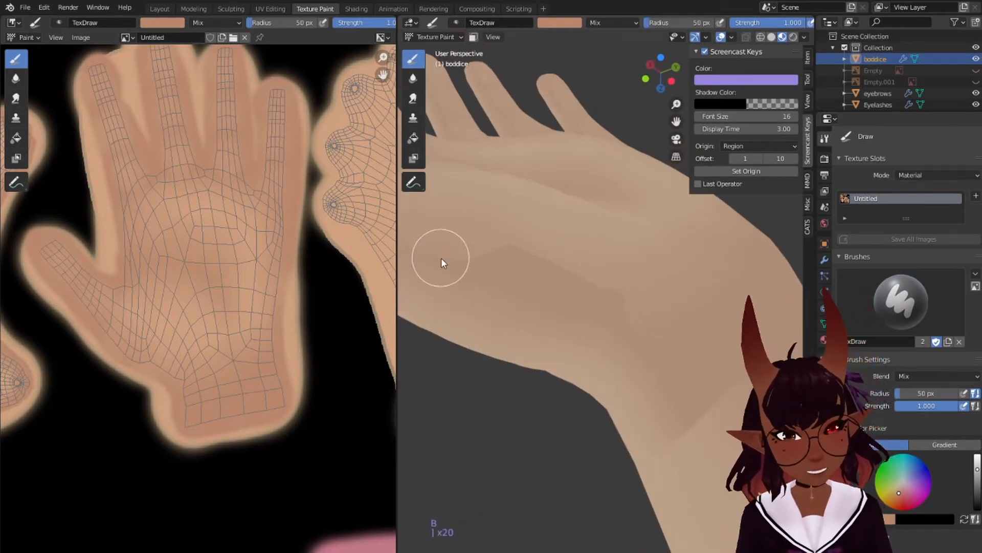
mouse_move(442, 260)
mouse_down()
mouse_move(530, 254)
mouse_move(550, 270)
mouse_up()
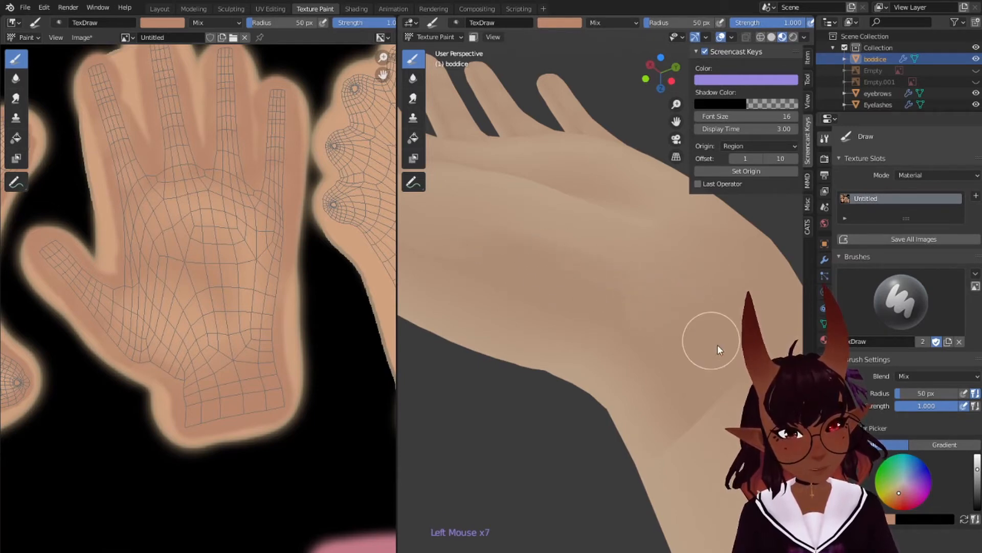
Reduce the Draw brush to 32 px and paint darker skin tone along the side of the palm near the thumb base
scroll(674, 333, down, 3)
mouse_move(564, 284)
middle_down()
mouse_move(612, 320)
mouse_move(709, 340)
mouse_move(669, 345)
mouse_move(635, 311)
middle_up()
scroll(606, 321, up, 2)
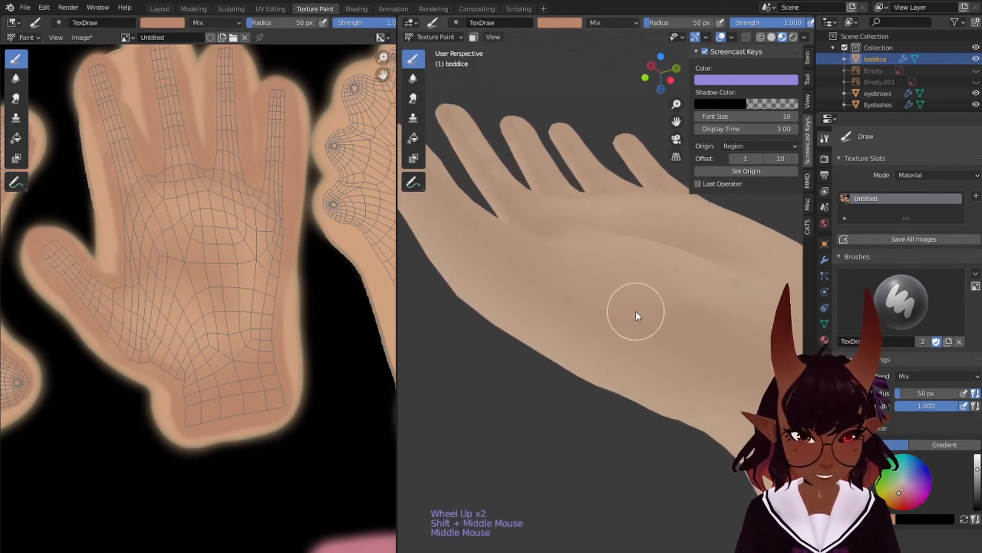
key(bracketleft)
key(bracketleft)
key(bracketleft)
key(bracketleft)
key(bracketleft)
key(bracketleft)
click(543, 284)
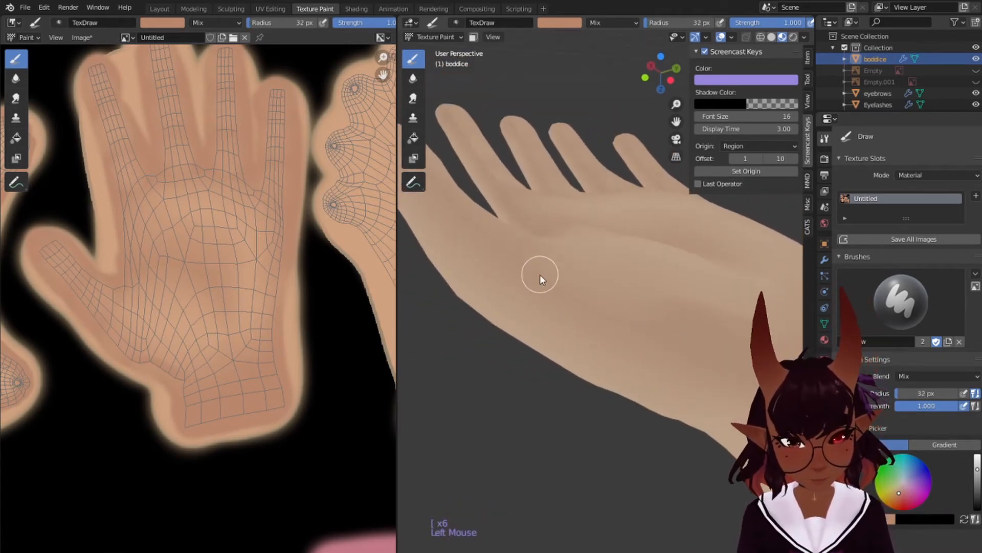
click(735, 308)
Paint darker skin tone along the length of the thumb on the model with the 32 px Draw brush
scroll(554, 235, down, 3)
middle_drag(555, 235, 535, 266)
scroll(532, 221, up, 4)
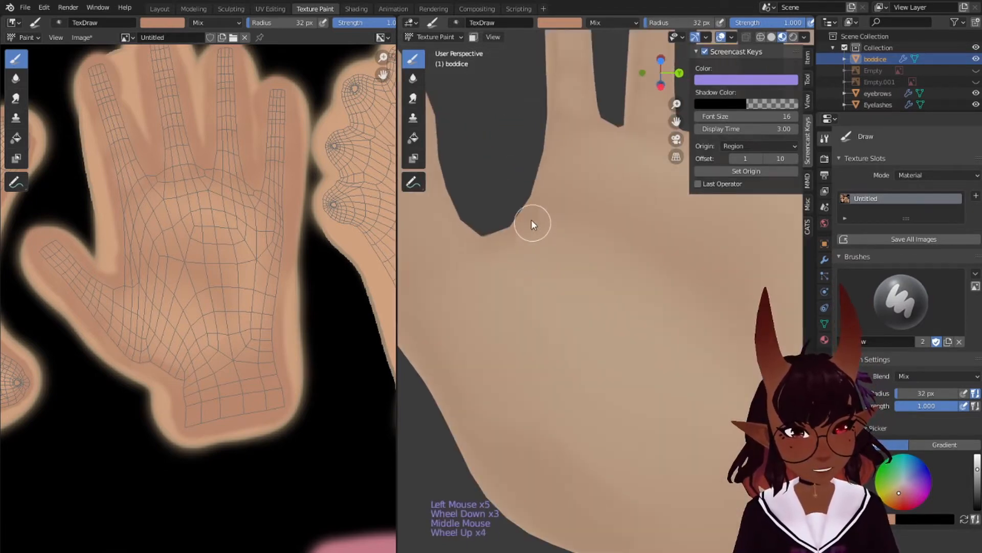
shift+middle_drag(532, 221, 633, 294)
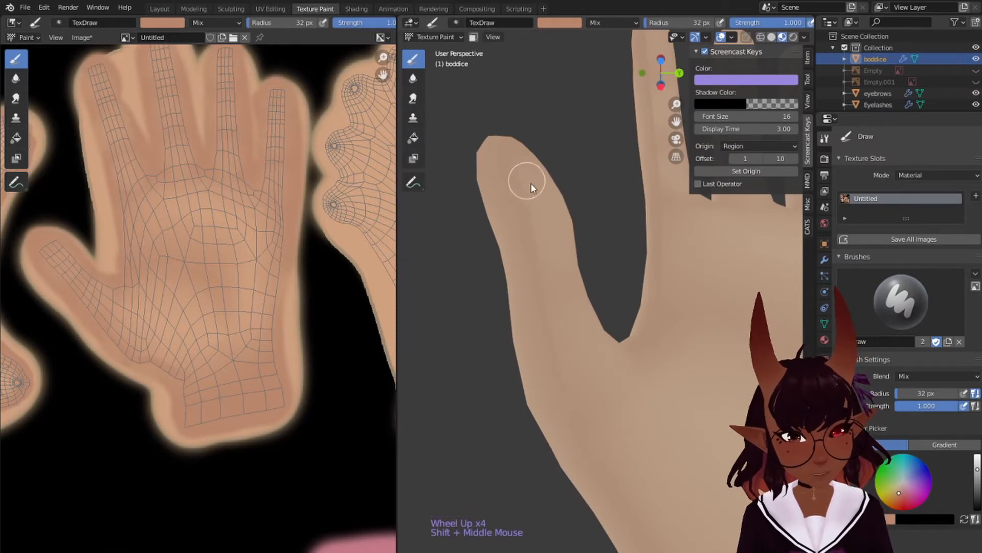
click(519, 271)
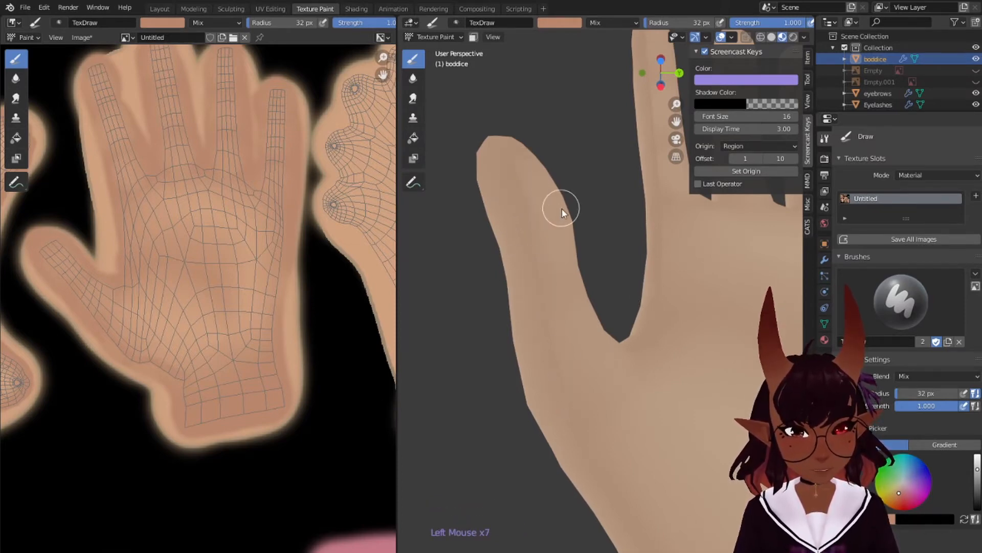
Paint darker skin tone on the palm between the thumb and the base of the index finger
scroll(588, 215, down, 4)
middle_drag(651, 237, 467, 201)
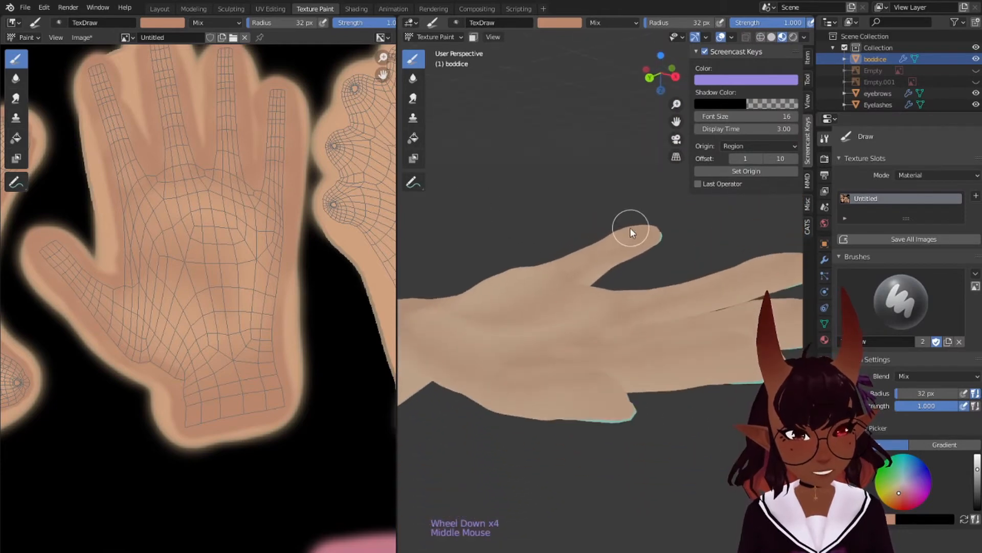
scroll(642, 220, up, 4)
shift+middle_drag(651, 214, 607, 292)
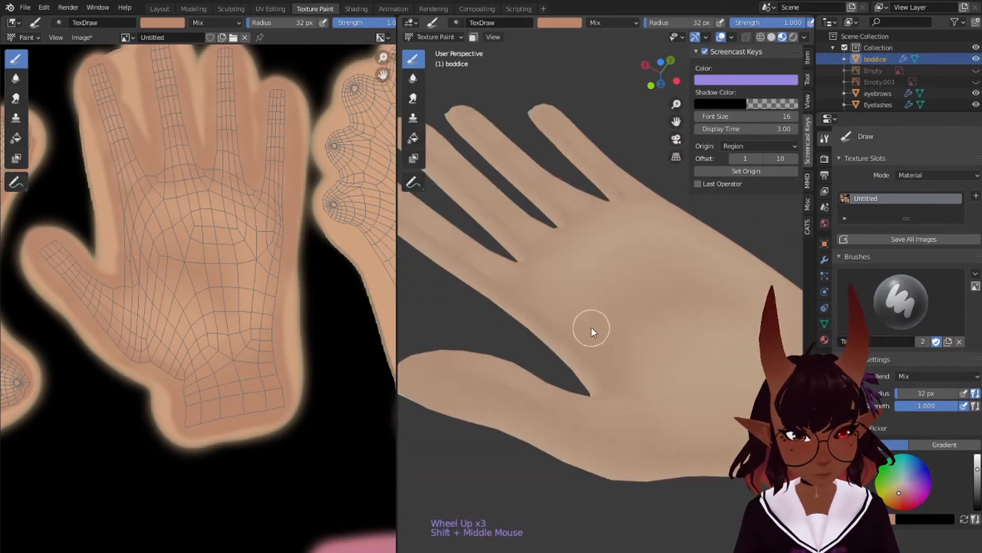
middle_drag(592, 327, 654, 300)
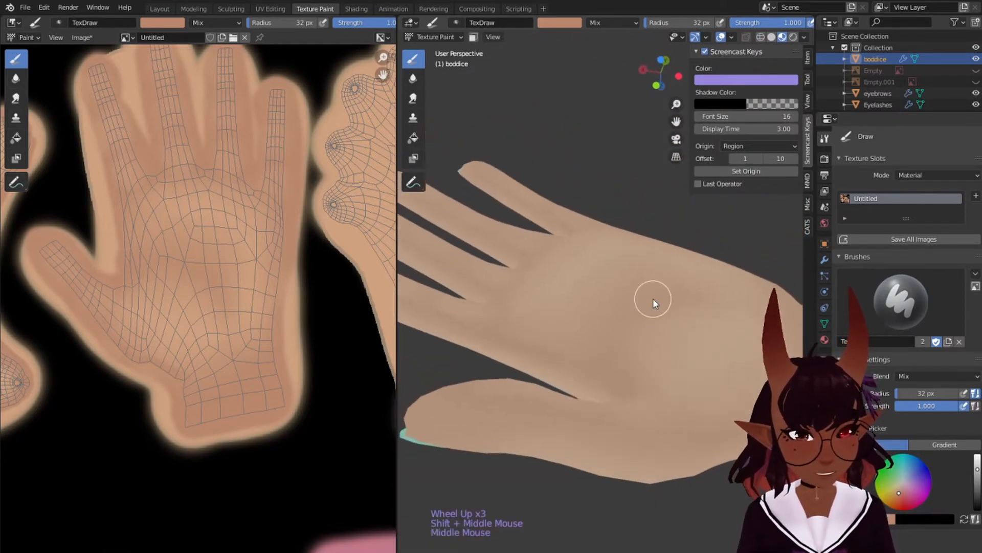
click(600, 362)
click(622, 379)
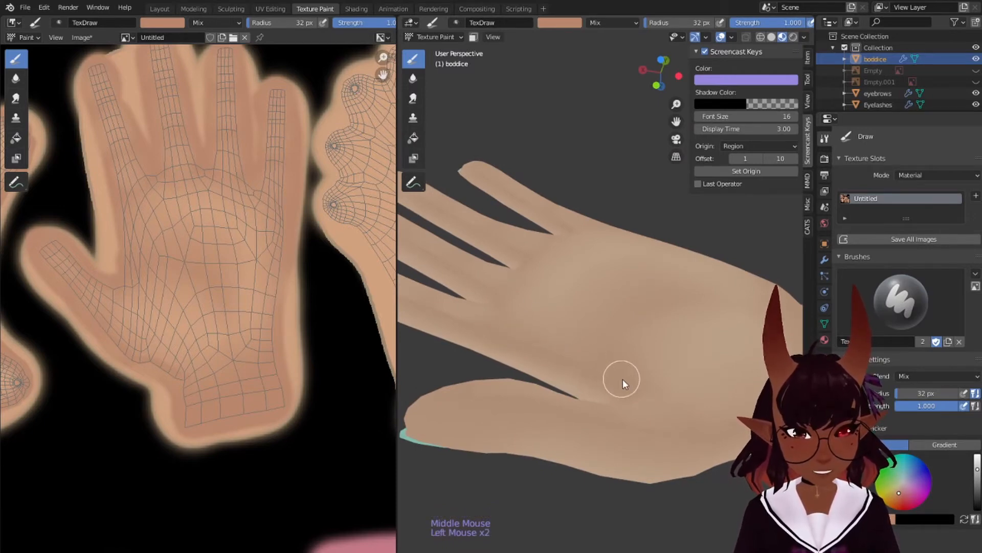
click(473, 326)
Reduce the Draw brush to 17 px and paint darker skin tone along the index finger on the model
shift+middle_drag(473, 308, 644, 358)
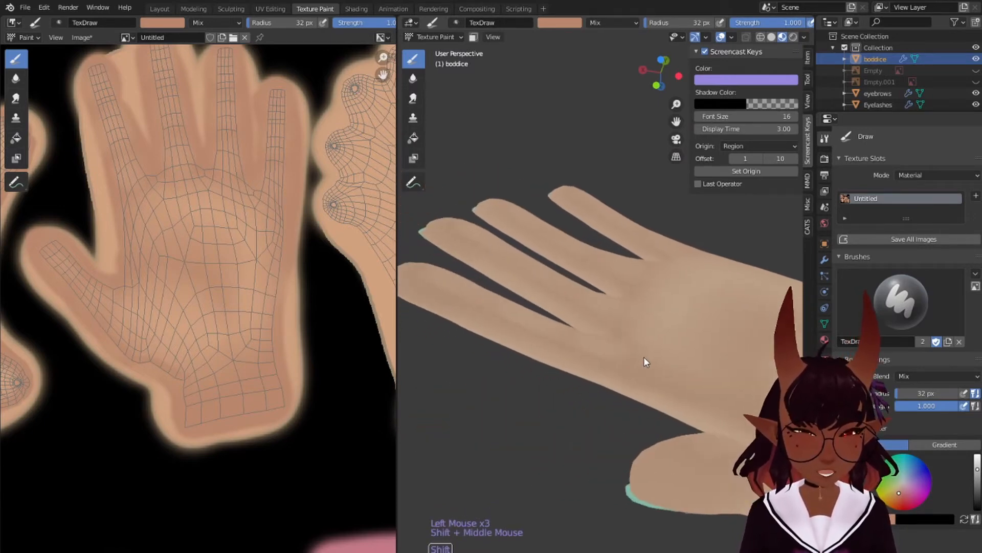
scroll(578, 321, up, 2)
shift+middle_drag(564, 327, 645, 357)
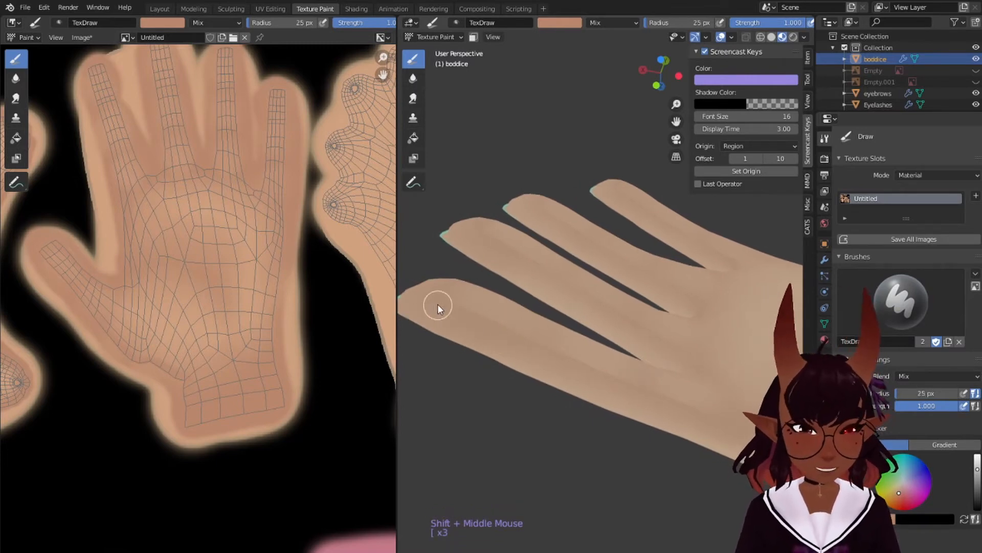
key(bracketleft)
key(bracketleft)
key(bracketleft)
key(bracketleft)
click(533, 340)
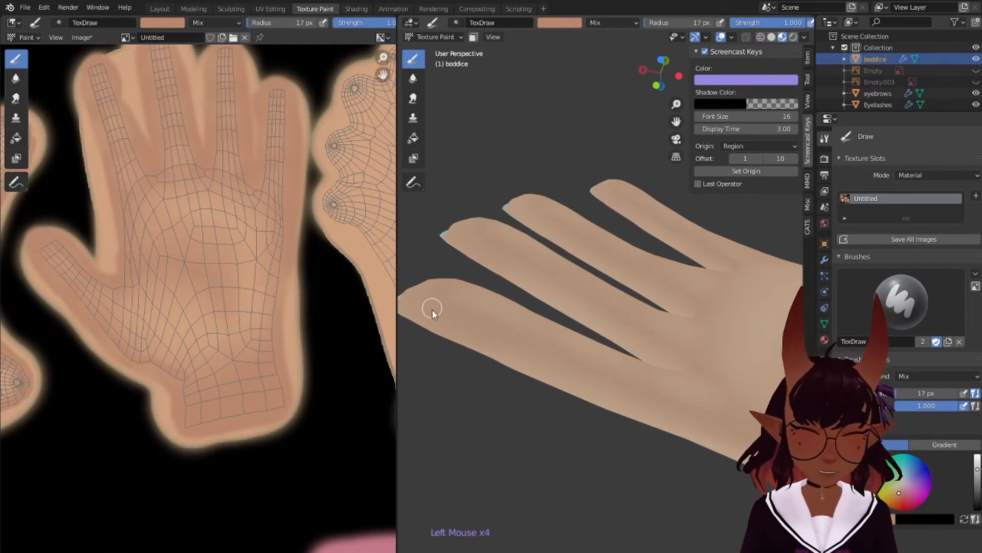
scroll(505, 302, down, 1)
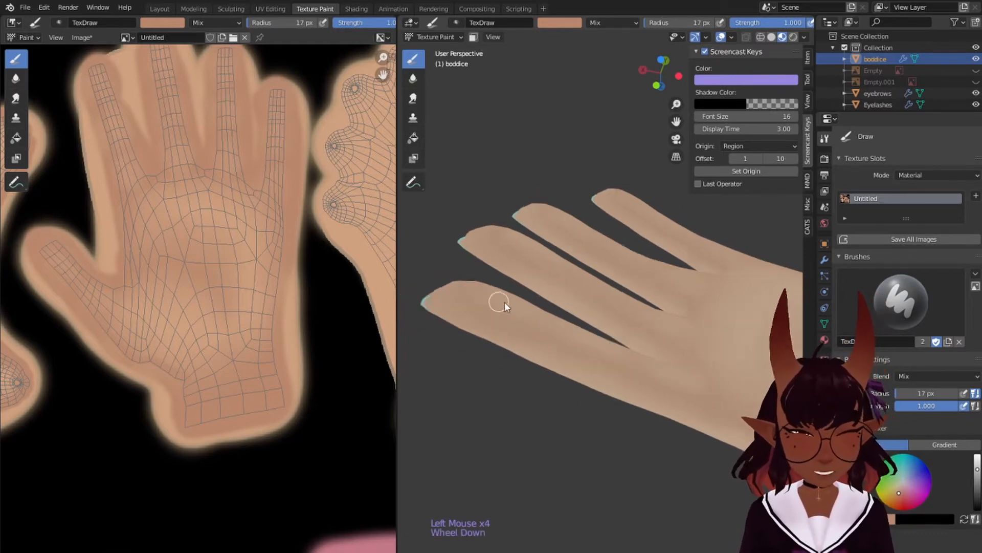
scroll(504, 301, down, 3)
middle_drag(669, 313, 462, 254)
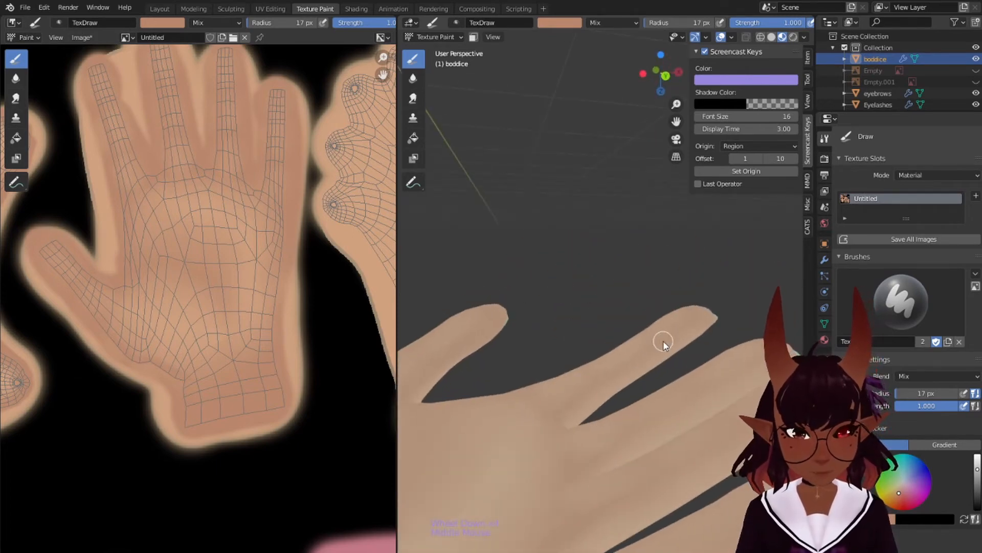
shift+middle_drag(663, 340, 693, 336)
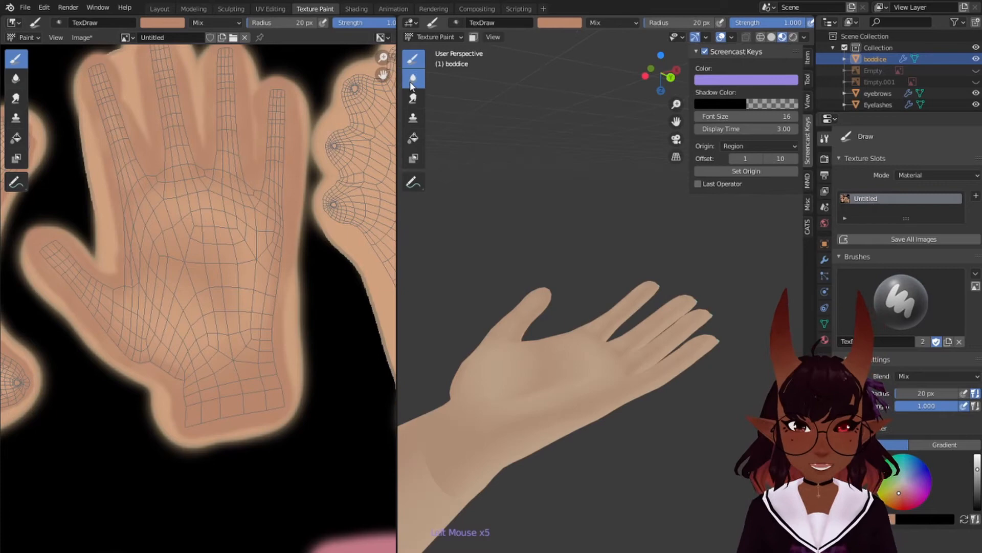
Save the texture image and soften the shading on the palm and fingers with a 20 px Soften brush
click(412, 79)
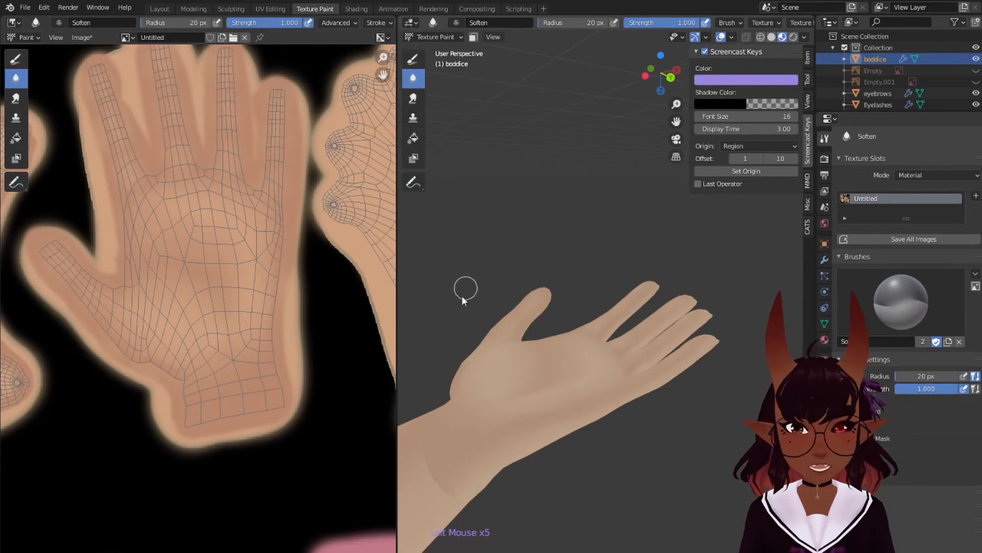
click(80, 37)
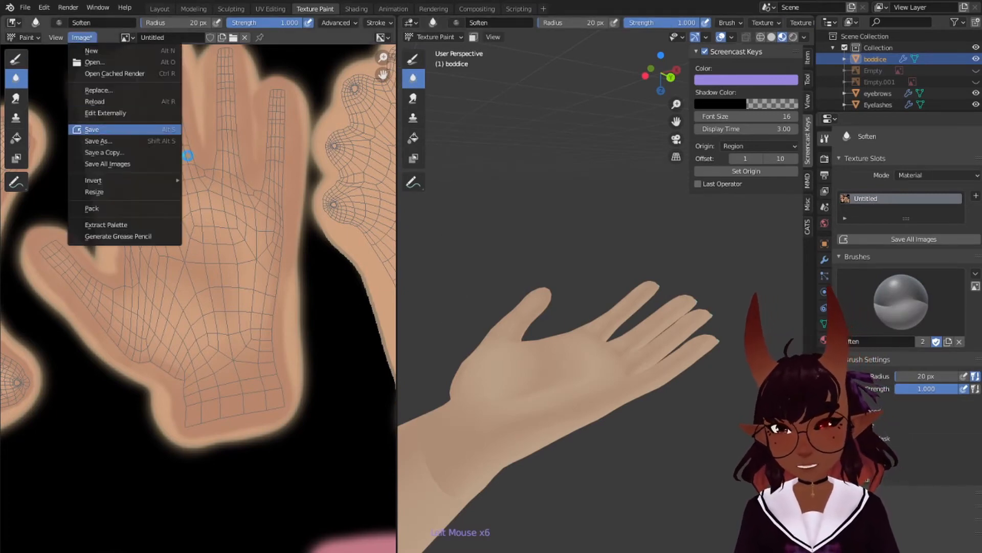
click(92, 129)
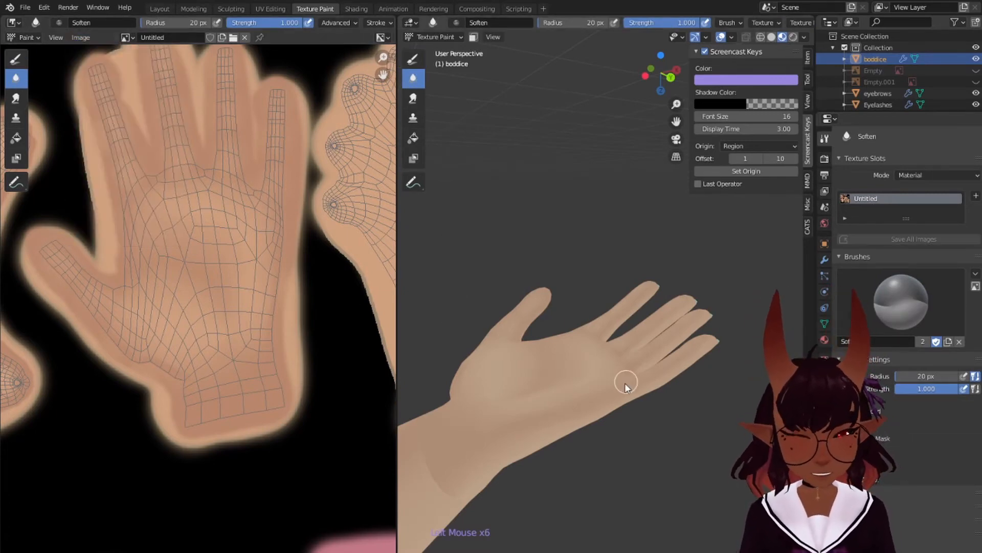
click(511, 429)
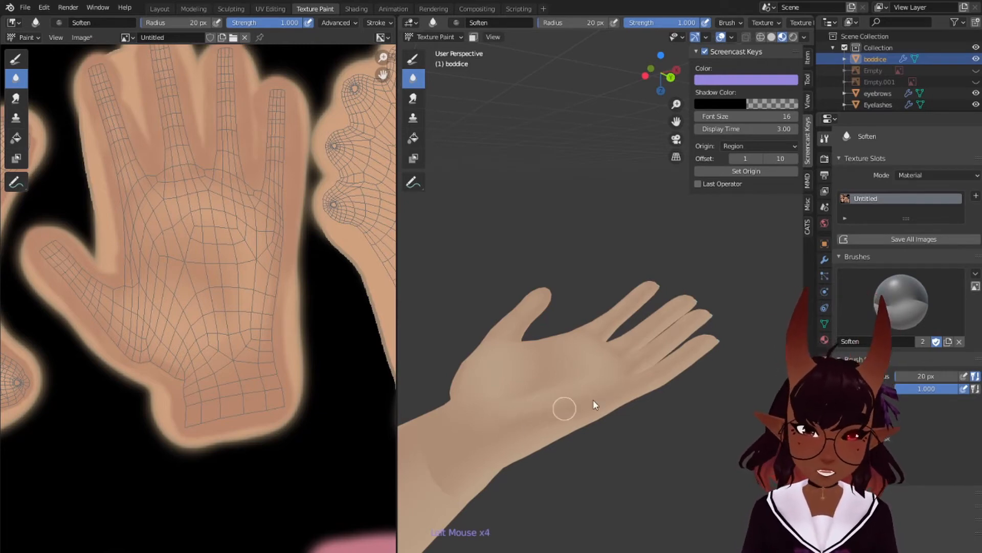
middle_drag(619, 358, 667, 309)
scroll(690, 365, up, 4)
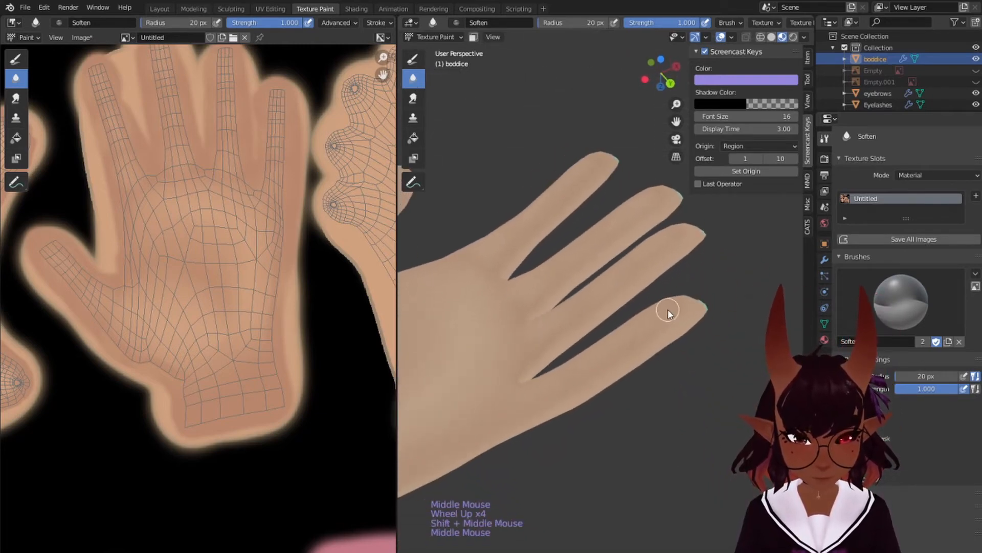
drag(671, 252, 598, 312)
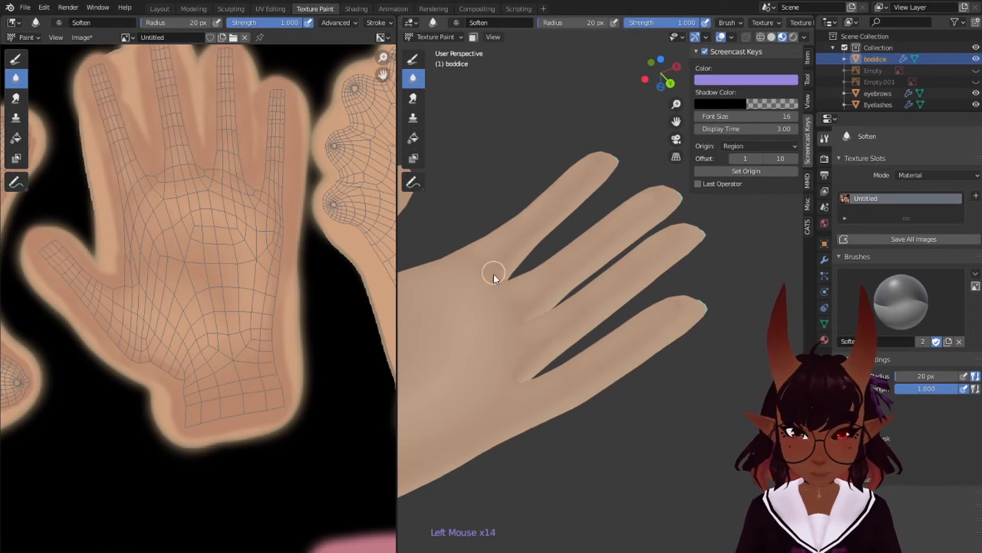
Blend the shading on the model's hand with the Smear tool at 41 px
scroll(520, 248, down, 3)
middle_drag(528, 278, 580, 249)
scroll(564, 284, up, 1)
mouse_move(564, 283)
shift+middle_down()
mouse_move(570, 278)
mouse_move(558, 317)
mouse_move(582, 278)
mouse_move(578, 292)
shift+middle_up()
scroll(558, 318, down, 2)
scroll(557, 324, up, 2)
scroll(582, 278, down, 1)
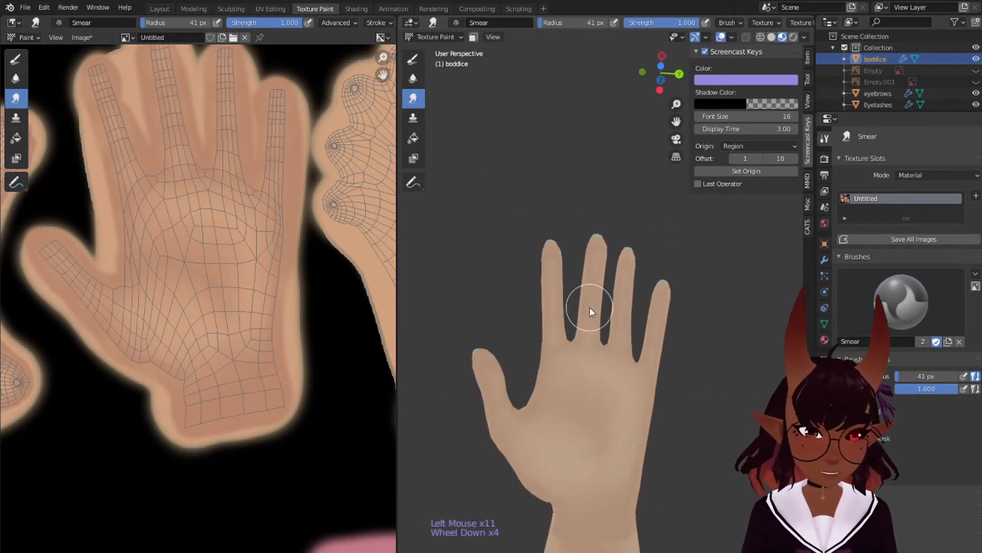
Enlarge the Smear brush to 61 px and smear the shading at the heel of the palm near the wrist
scroll(589, 306, down, 4)
shift+middle_drag(627, 363, 671, 246)
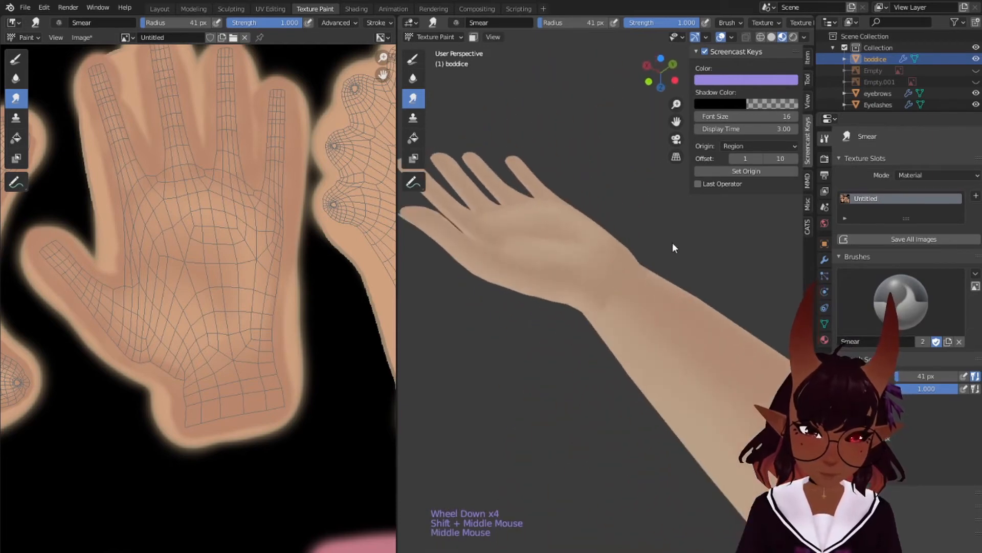
scroll(582, 254, up, 2)
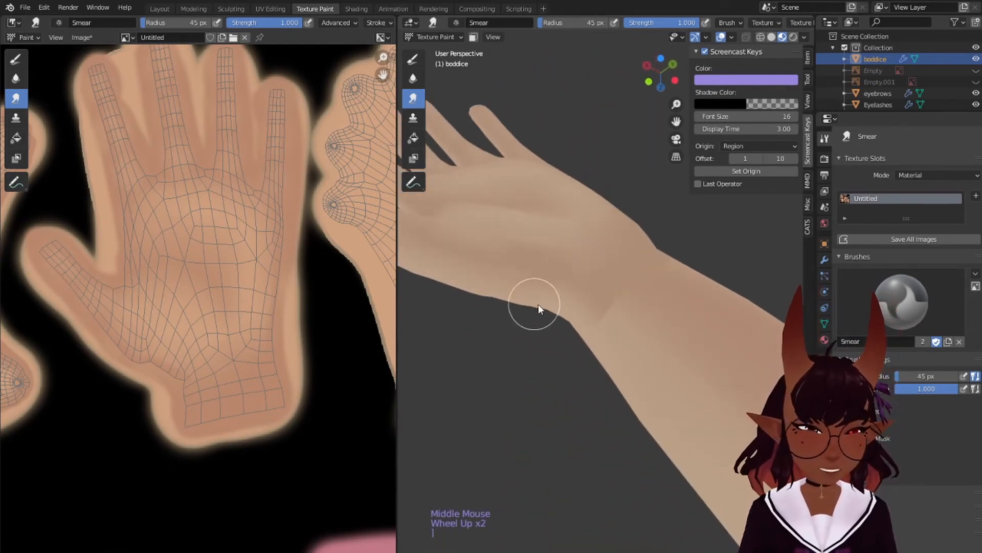
key(bracketright)
key(bracketright)
key(bracketright)
key(bracketright)
key(bracketright)
key(bracketright)
mouse_move(533, 250)
mouse_down()
mouse_move(508, 250)
mouse_move(582, 244)
mouse_up()
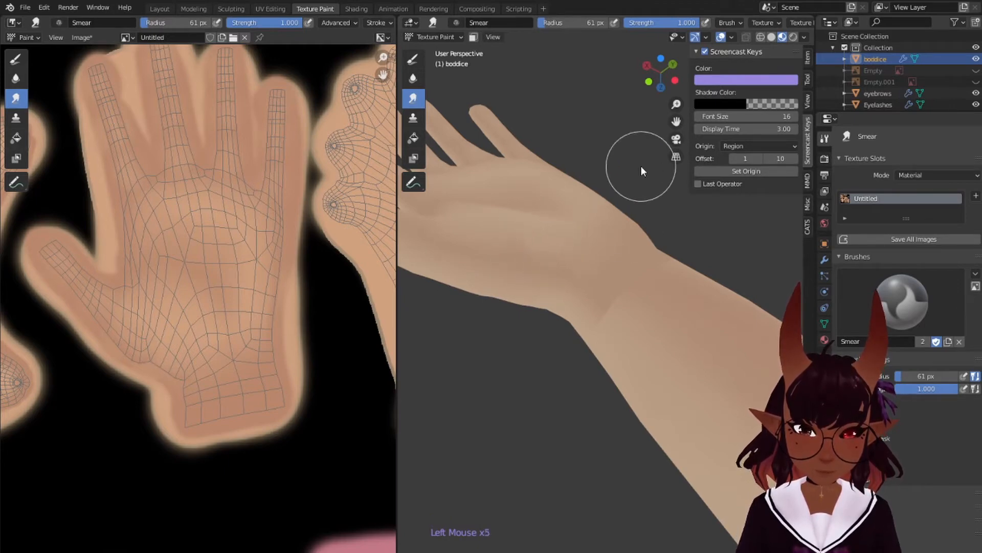
Switch to the Draw tool, choose a lighter skin color and set the brush strength to 0.327
scroll(625, 184, down, 4)
middle_drag(616, 204, 562, 225)
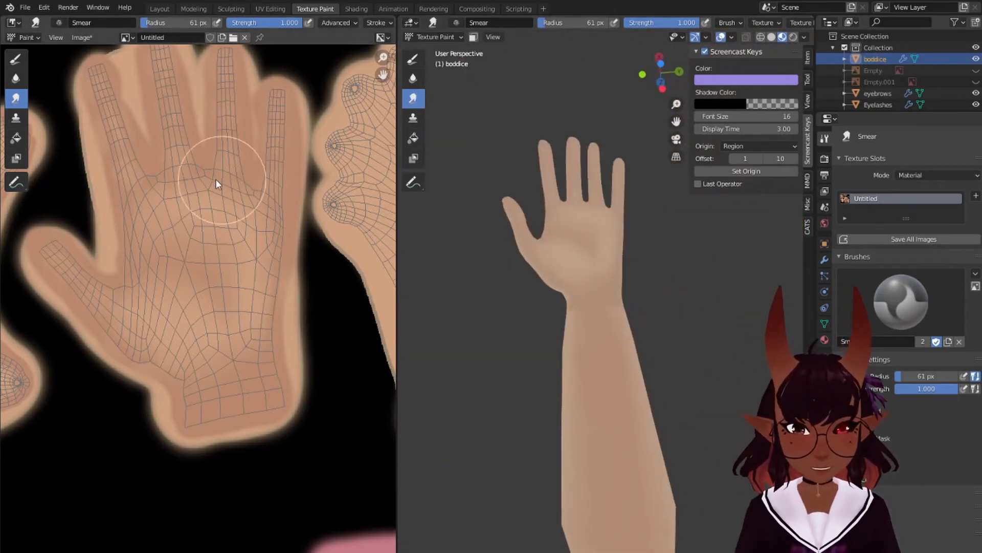
scroll(184, 184, down, 5)
middle_drag(127, 210, 158, 180)
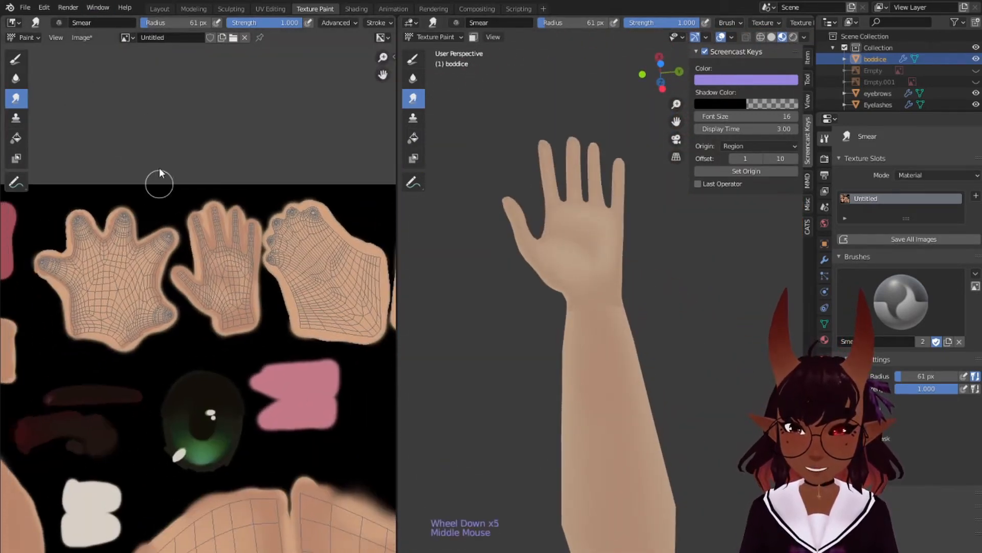
click(16, 59)
click(174, 22)
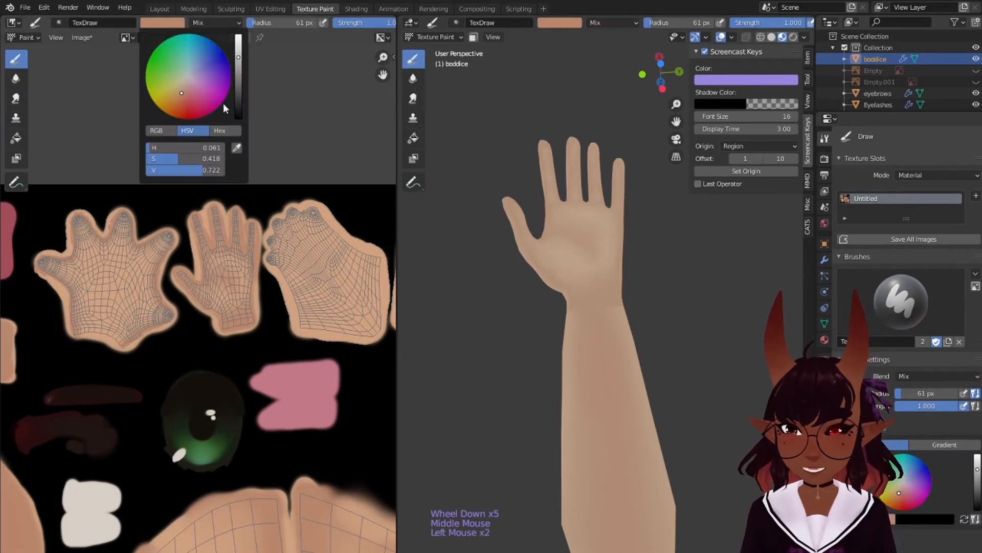
scroll(148, 210, up, 1)
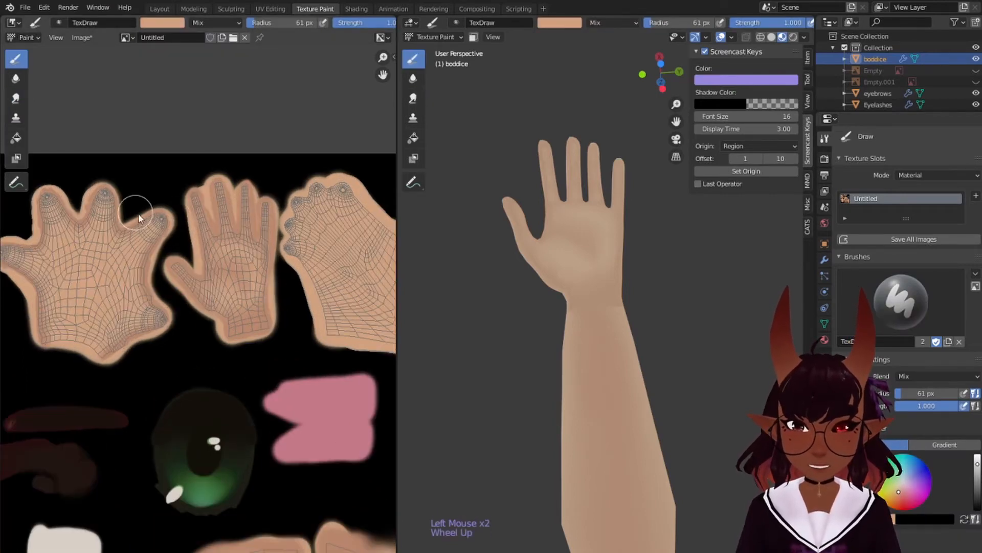
middle_drag(138, 214, 181, 214)
click(975, 393)
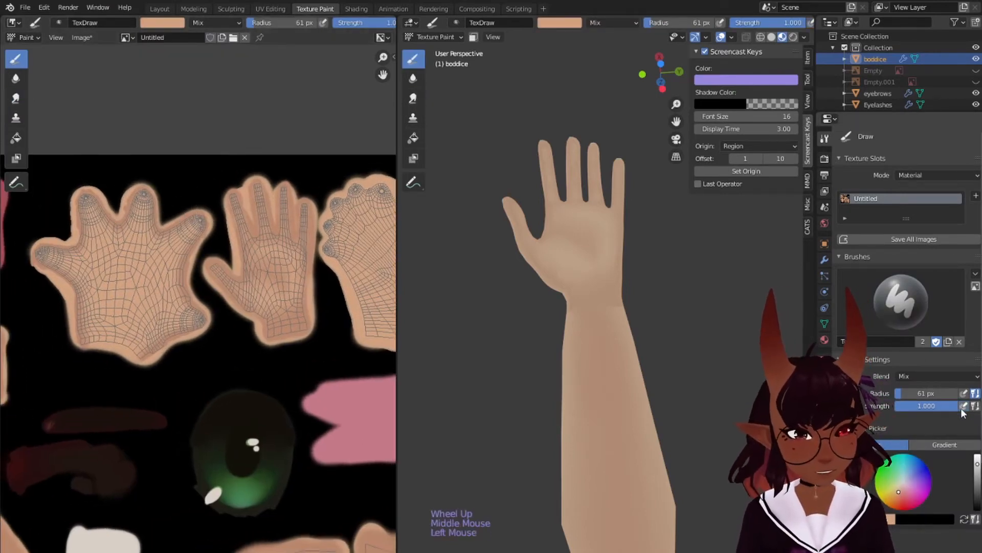
drag(944, 407, 898, 408)
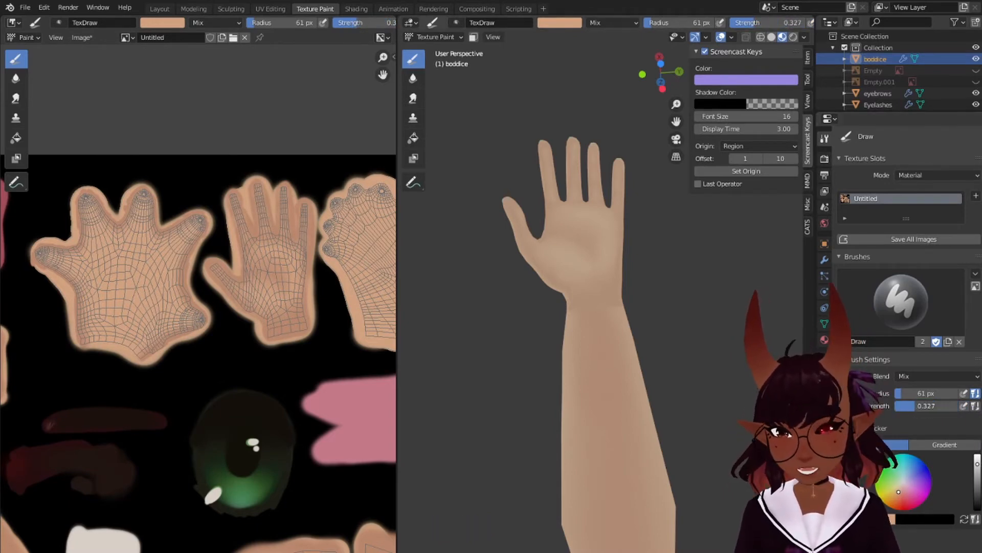
Save the texture image and paint the lighter skin tone up the palm in it with a 34 px Draw brush
scroll(303, 226, up, 1)
middle_drag(303, 226, 228, 277)
scroll(228, 277, up, 1)
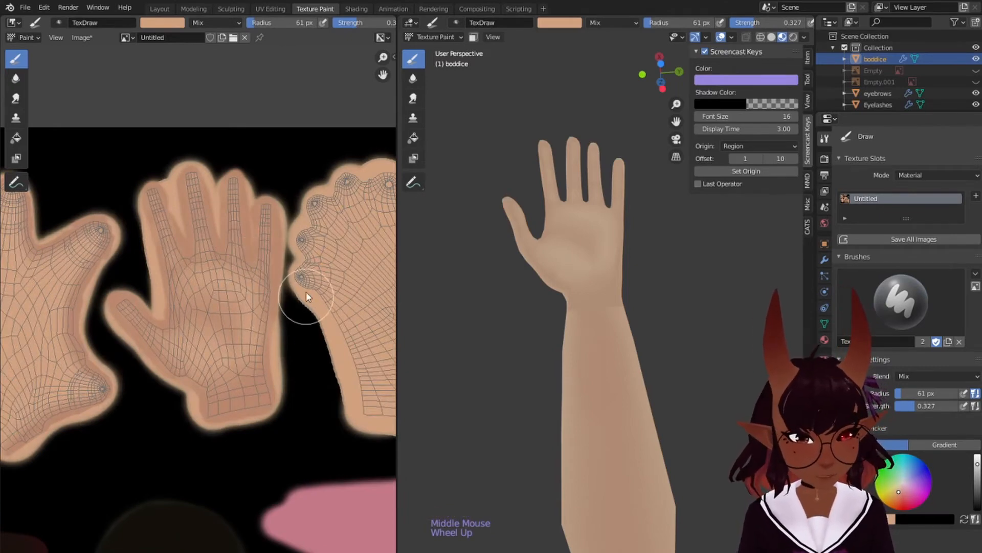
key(bracketleft)
key(bracketleft)
key(bracketleft)
key(bracketleft)
key(bracketleft)
key(bracketleft)
key(bracketleft)
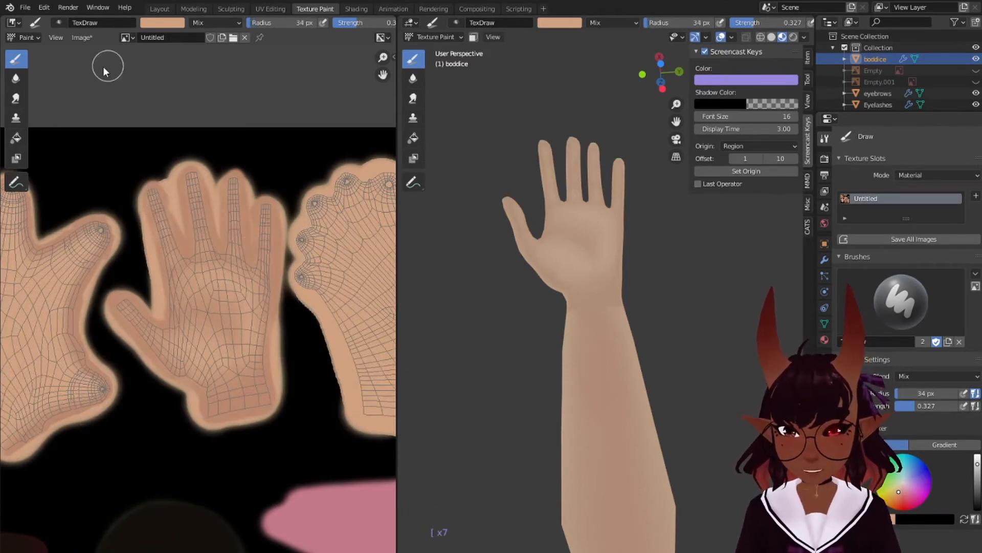
click(83, 38)
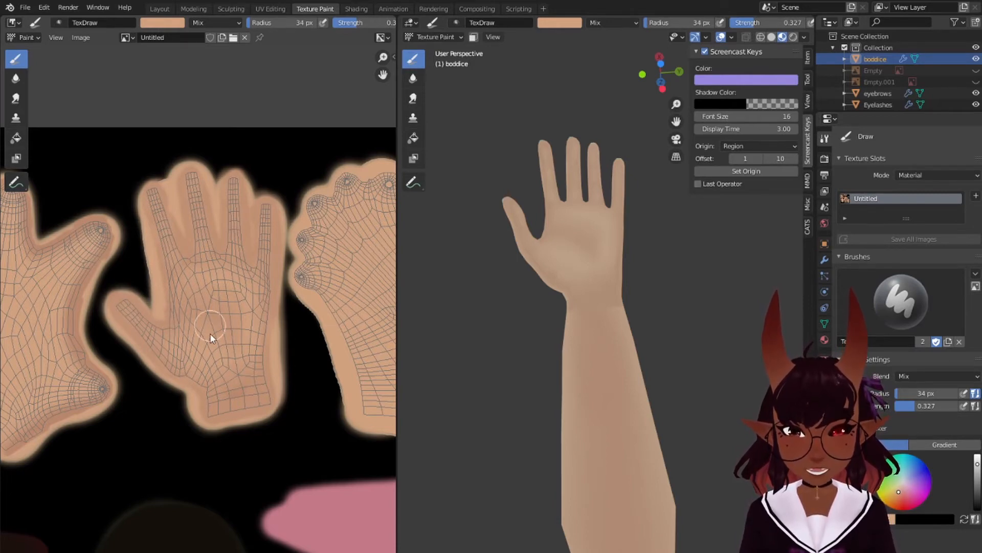
drag(204, 402, 208, 313)
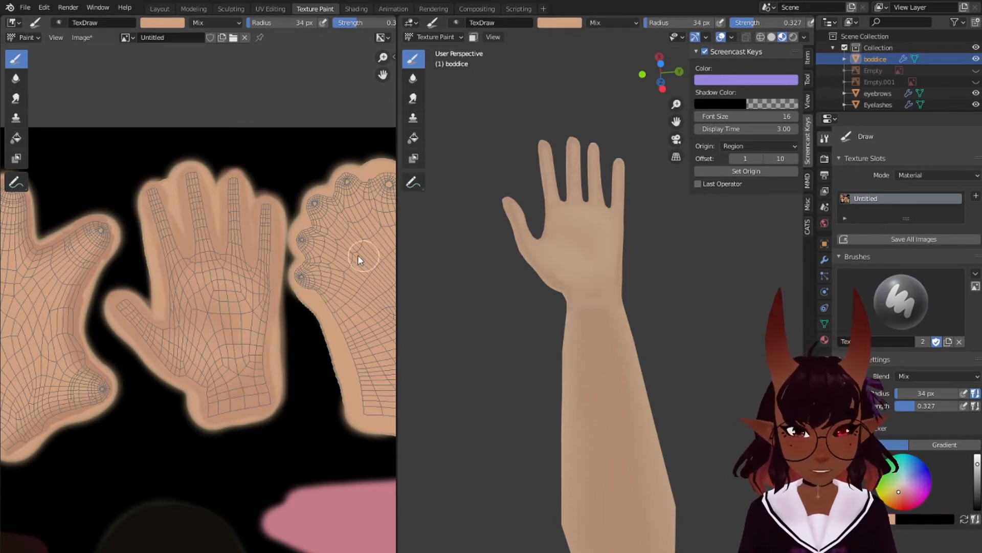
Sample the skin tone at the wrist end of the palm in the texture and set the Draw brush strength to 1.000
middle_drag(284, 265, 85, 269)
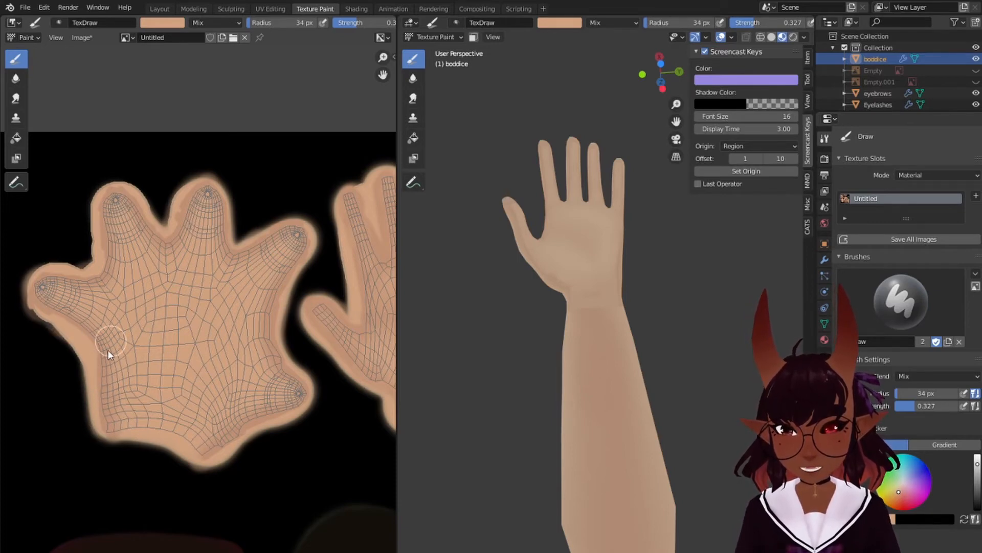
scroll(563, 184, up, 3)
middle_drag(563, 184, 698, 294)
scroll(520, 265, down, 4)
scroll(656, 305, up, 2)
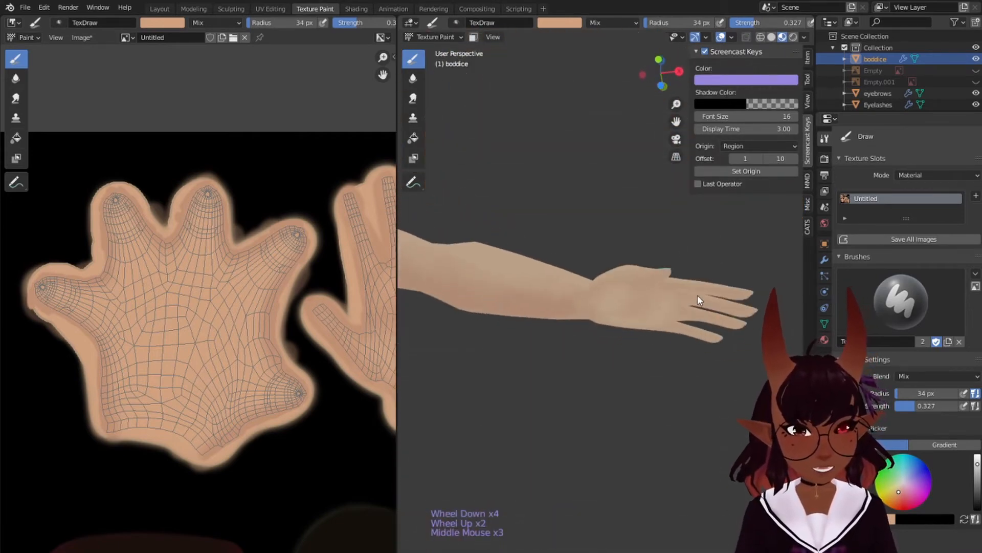
scroll(745, 329, up, 2)
middle_drag(746, 329, 607, 348)
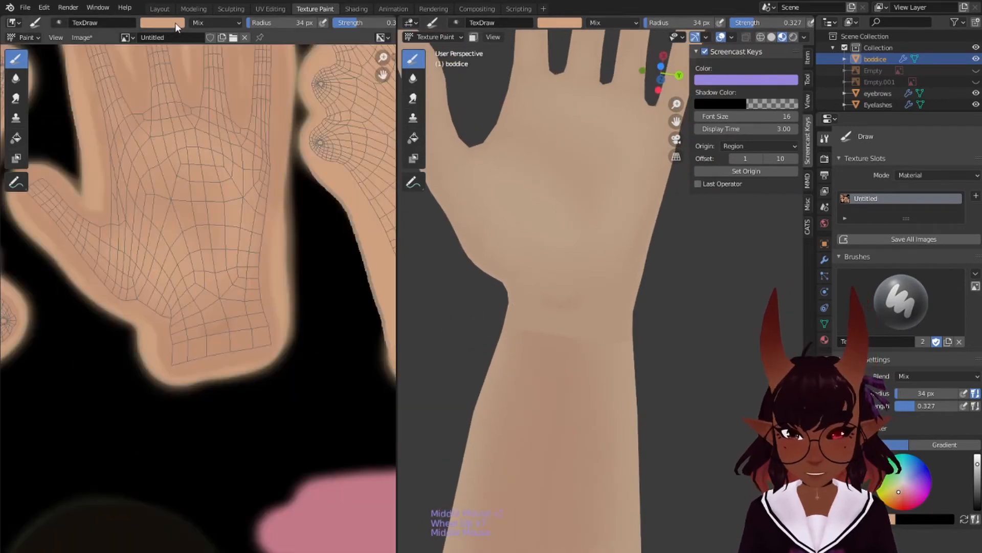
click(175, 23)
click(240, 149)
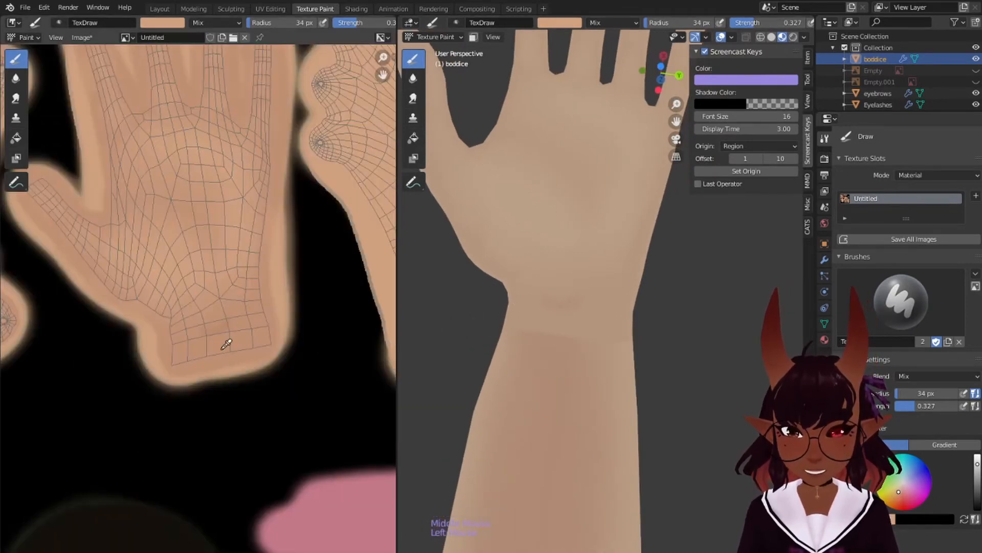
click(248, 324)
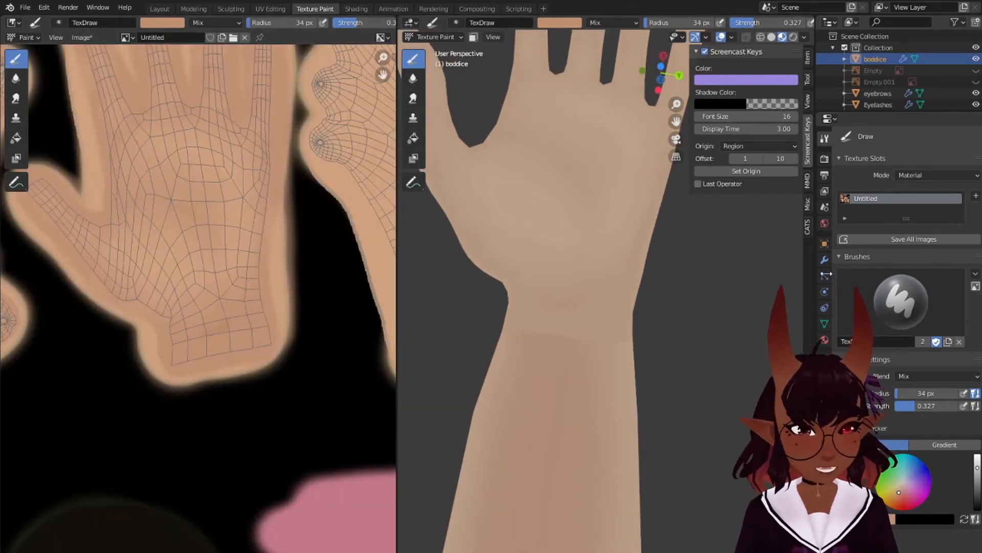
drag(913, 405, 953, 404)
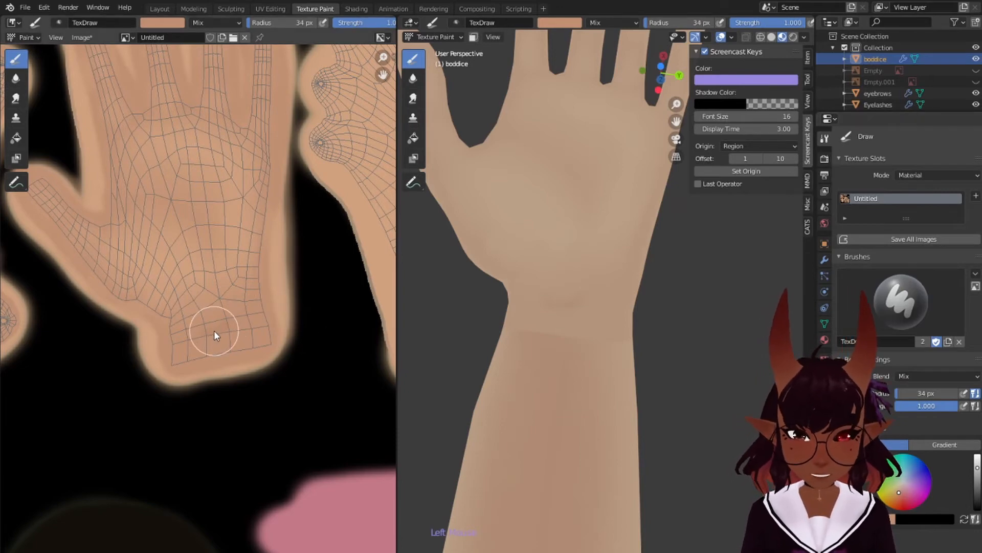
Reduce the Draw brush to 24 px and paint the sampled skin tone over the wrist end of the palm in the texture
key(bracketleft)
key(bracketleft)
key(bracketleft)
key(bracketleft)
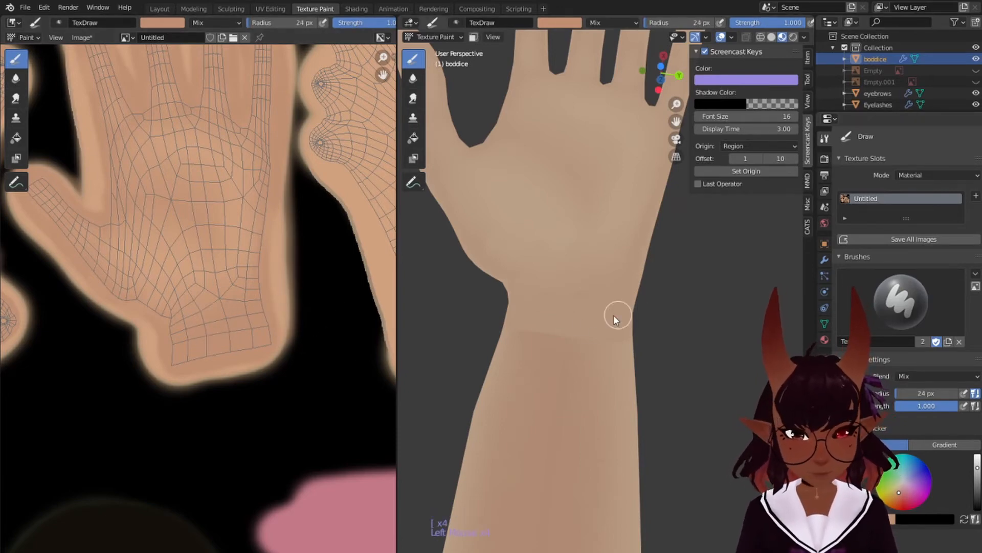
Enlarge the Draw brush to 61 px and locate the wrist end of the forearm in the texture image
key(bracketright)
key(bracketright)
key(bracketright)
key(bracketright)
key(bracketright)
key(bracketright)
key(bracketright)
key(bracketright)
key(bracketright)
key(bracketright)
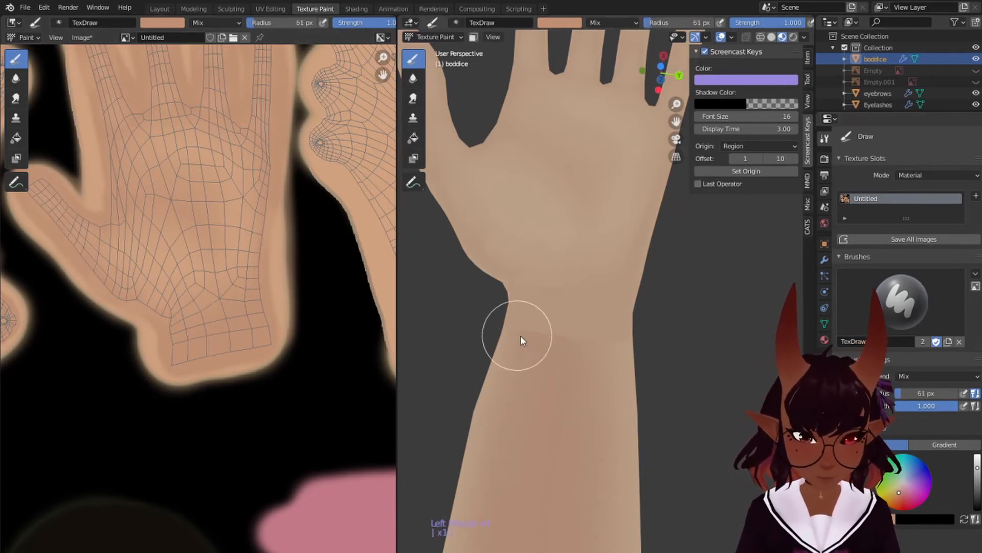
scroll(241, 312, down, 4)
middle_drag(278, 327, 223, 183)
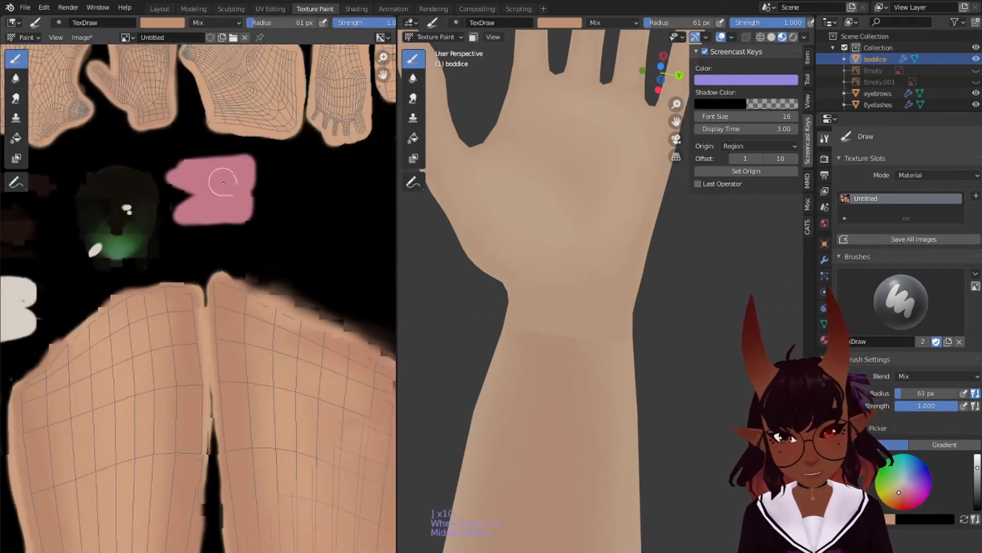
scroll(233, 289, down, 5)
middle_drag(237, 344, 237, 292)
scroll(315, 375, up, 6)
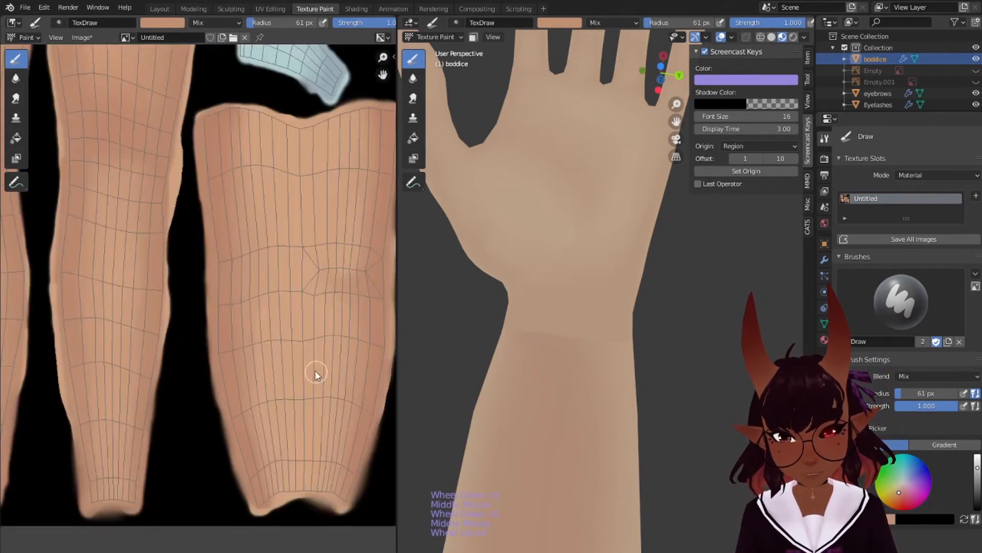
scroll(194, 281, up, 4)
middle_drag(316, 375, 261, 281)
scroll(208, 284, down, 2)
scroll(208, 285, up, 1)
scroll(206, 291, down, 1)
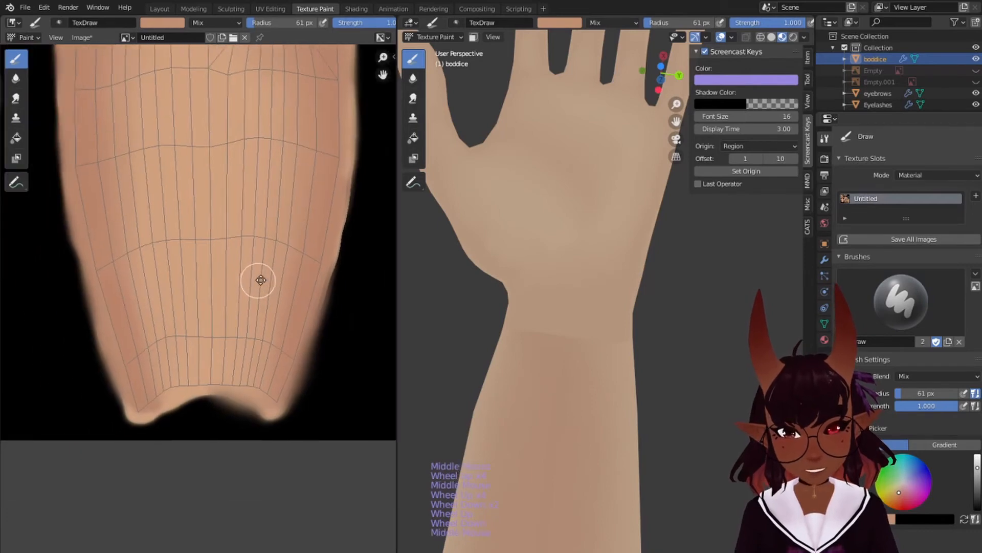
Set the Draw brush to 165 px and paint the sampled skin tone across the wrist end of the forearm in the texture
key(bracketright)
key(bracketright)
key(bracketright)
key(bracketright)
key(bracketright)
key(bracketright)
key(bracketright)
key(bracketright)
key(bracketright)
key(bracketright)
key(bracketright)
key(bracketright)
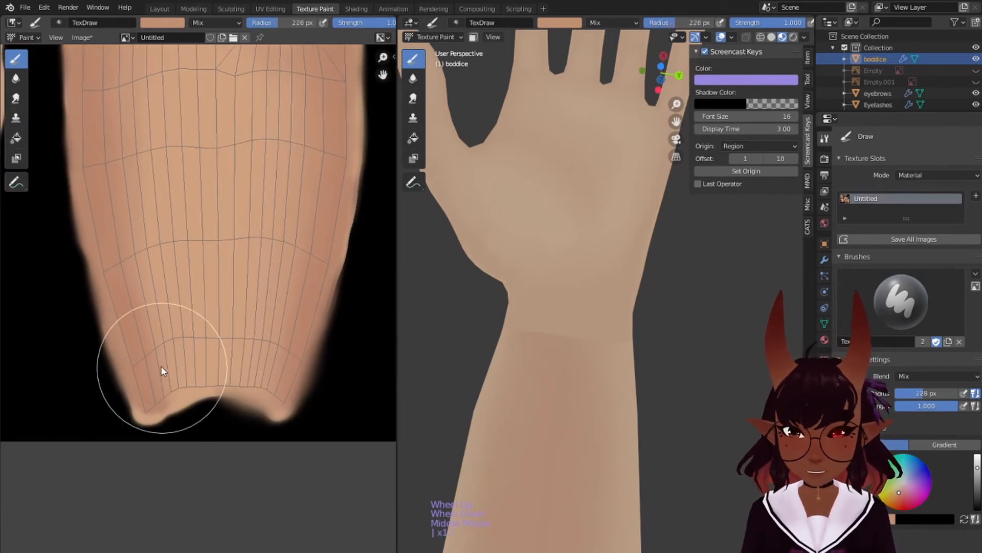
key(bracketleft)
key(bracketleft)
key(bracketleft)
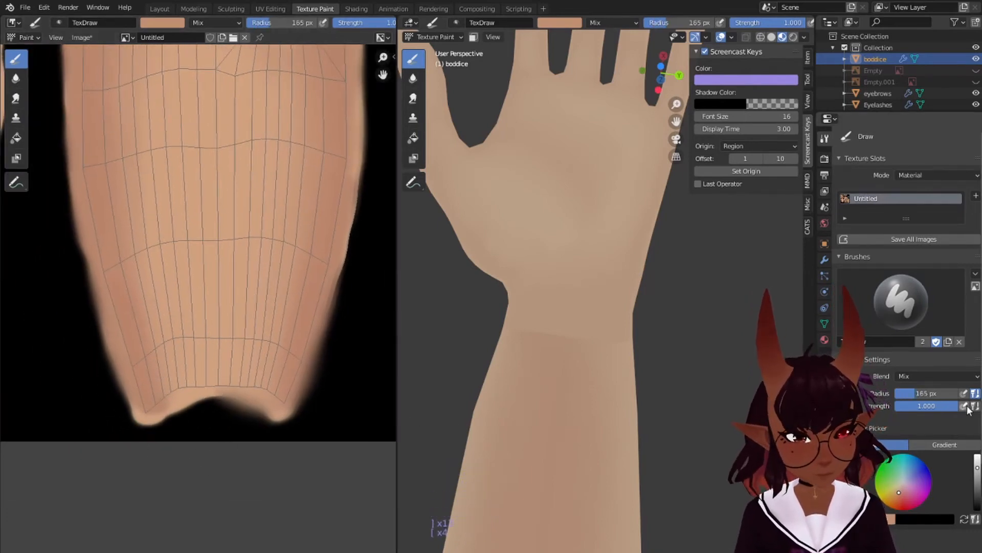
click(164, 354)
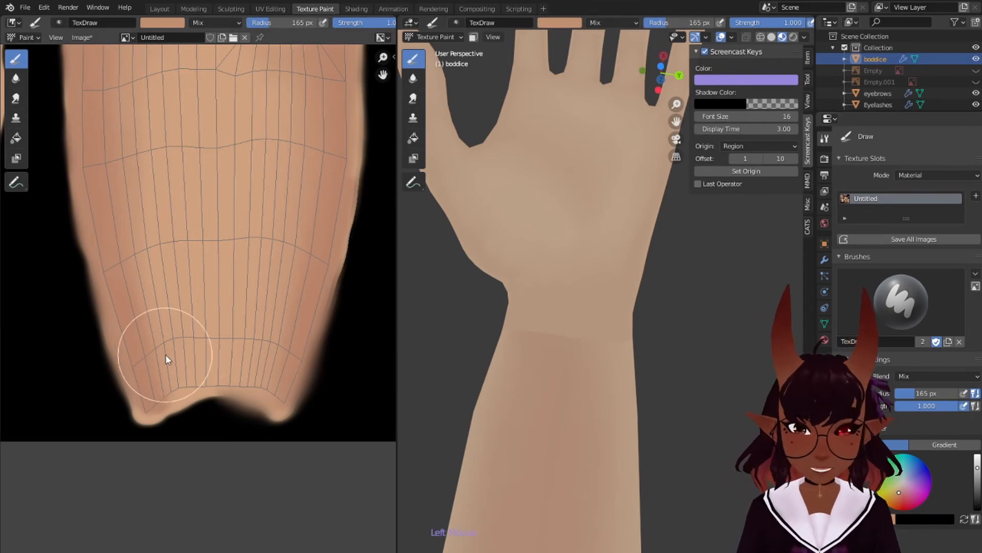
mouse_move(139, 372)
mouse_down()
mouse_move(137, 381)
mouse_move(264, 359)
mouse_move(276, 378)
mouse_up()
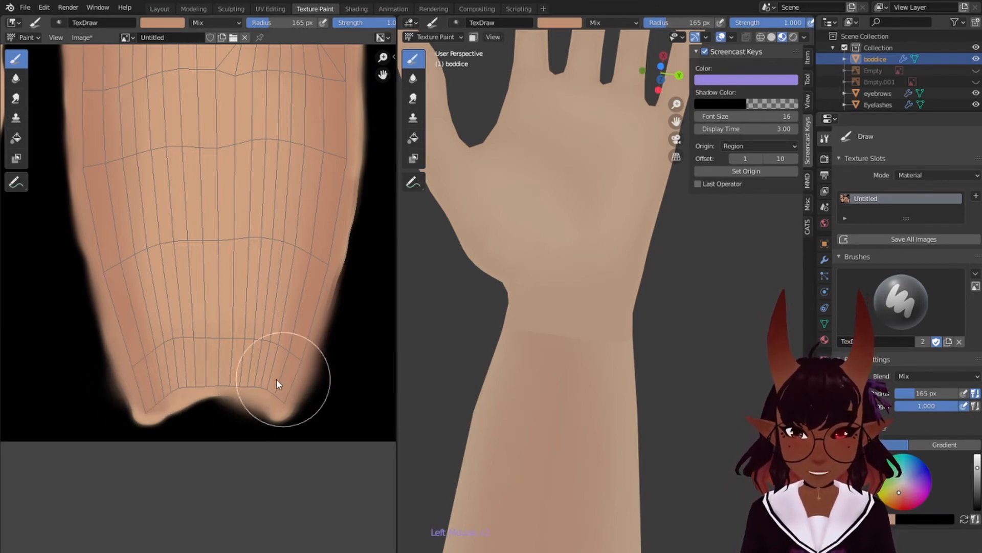
Reduce the Draw brush to 133 px and paint the skin tone along the forearm's wrist edge from one corner to the other
key(bracketleft)
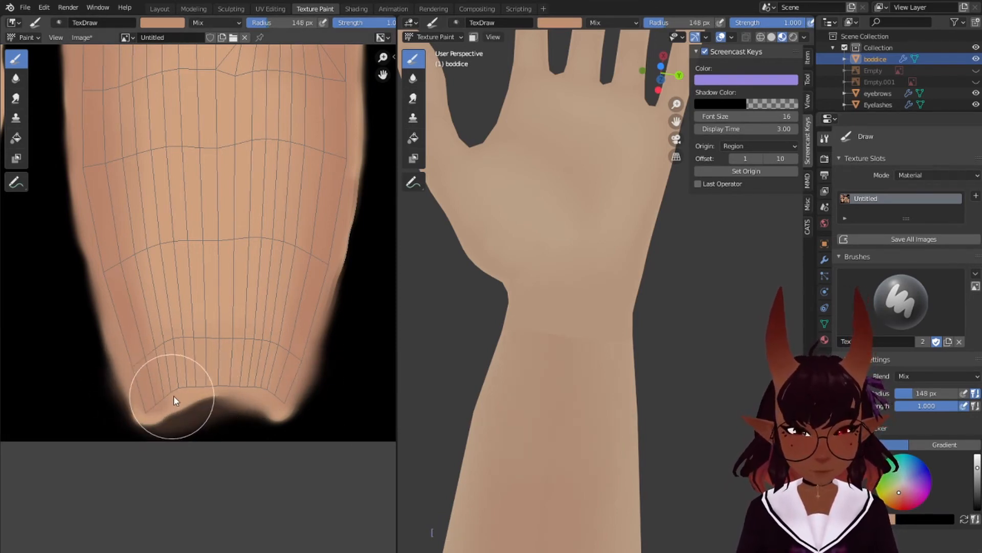
key(bracketleft)
drag(174, 395, 271, 383)
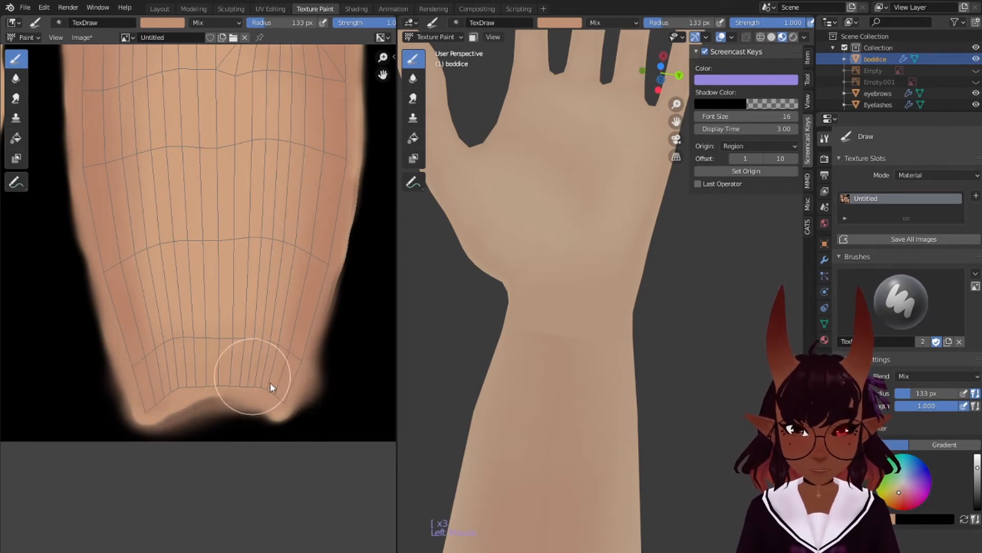
mouse_move(149, 412)
mouse_down()
mouse_move(290, 397)
mouse_move(278, 401)
mouse_up()
Reduce the Draw brush to 86 px and touch up the corner of the forearm's wrist edge in the texture
key(bracketleft)
key(bracketleft)
key(bracketleft)
key(bracketleft)
click(160, 403)
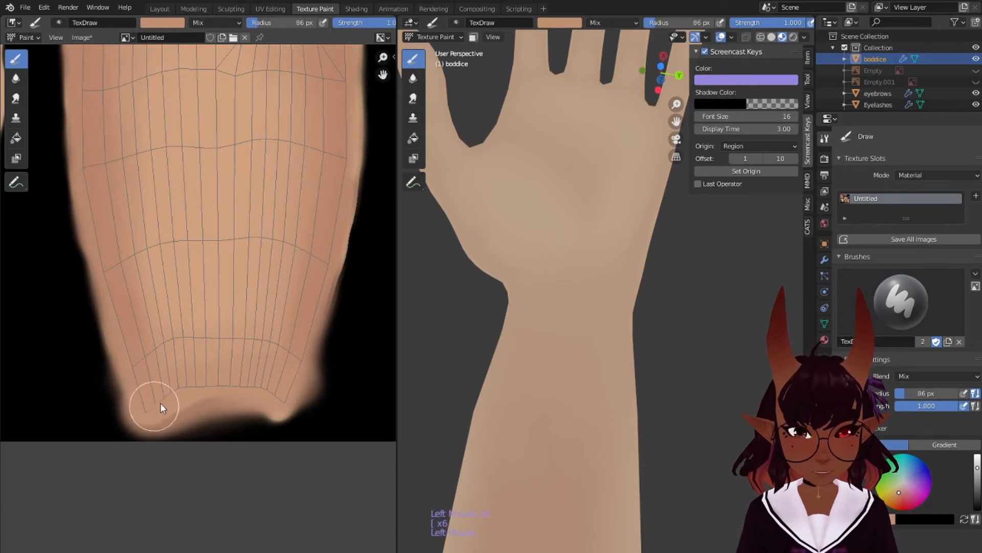
Paint the reddish skin tone across the narrow wrist end of the arm's UV island with the 86 px brush
mouse_move(160, 403)
mouse_down()
mouse_move(252, 385)
mouse_move(277, 391)
mouse_move(244, 342)
mouse_up()
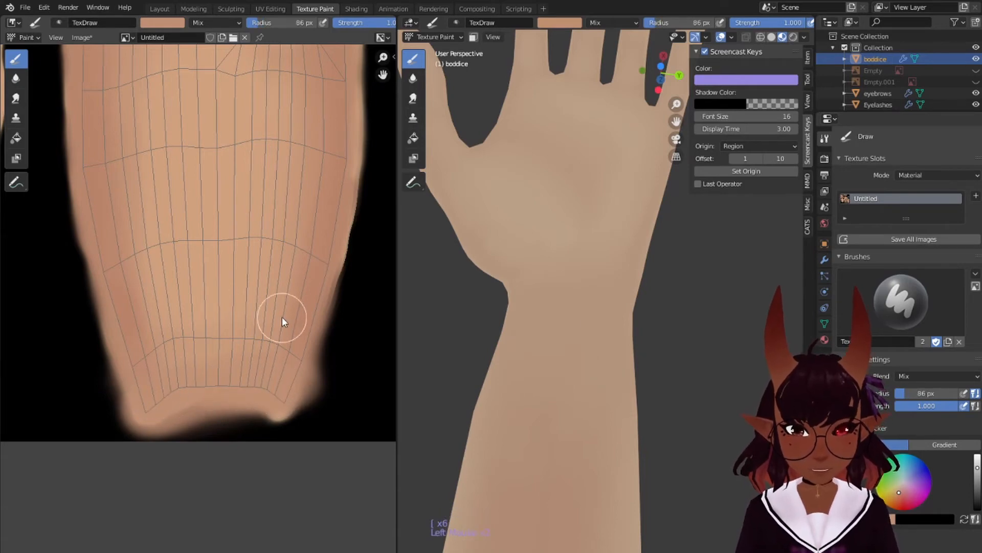
scroll(577, 285, down, 5)
scroll(592, 266, up, 1)
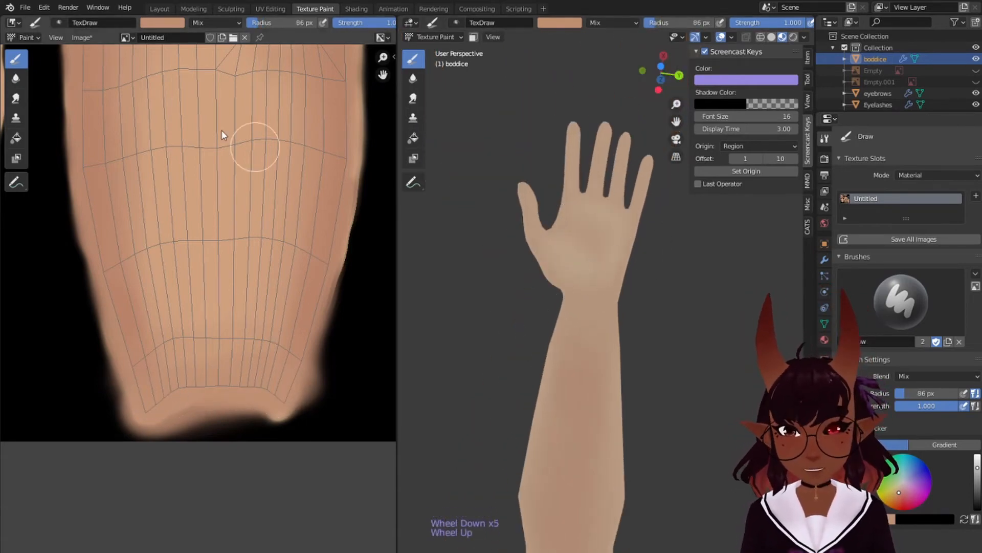
Sample the lighter skin tone, enlarge the brush to 128 px and soften the shading near the arm island's wrist end
click(162, 23)
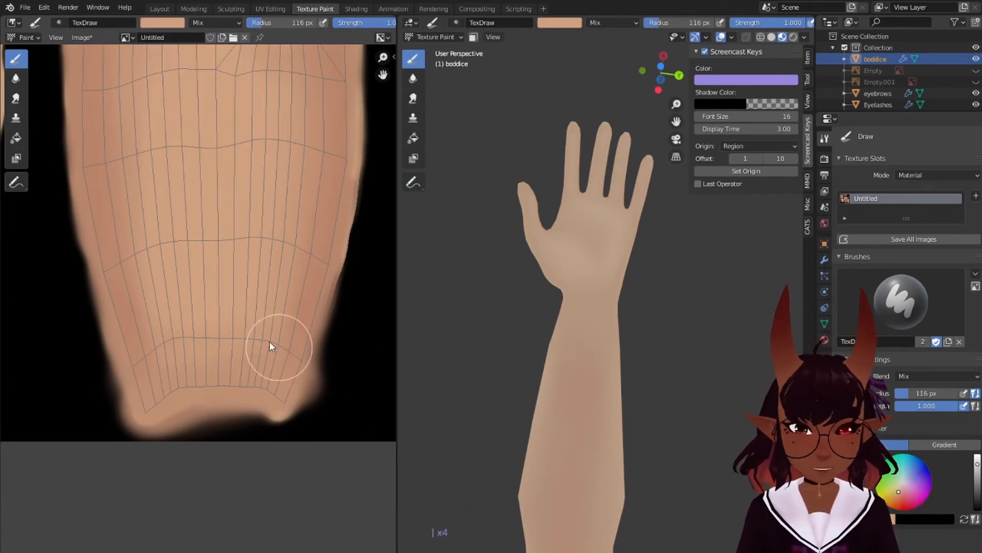
key(bracketright)
key(bracketright)
key(bracketright)
key(bracketright)
key(bracketright)
mouse_move(190, 355)
mouse_down()
mouse_move(235, 312)
mouse_move(246, 349)
mouse_move(206, 388)
mouse_move(199, 298)
mouse_move(243, 378)
mouse_move(213, 386)
mouse_move(198, 332)
mouse_move(205, 354)
mouse_up()
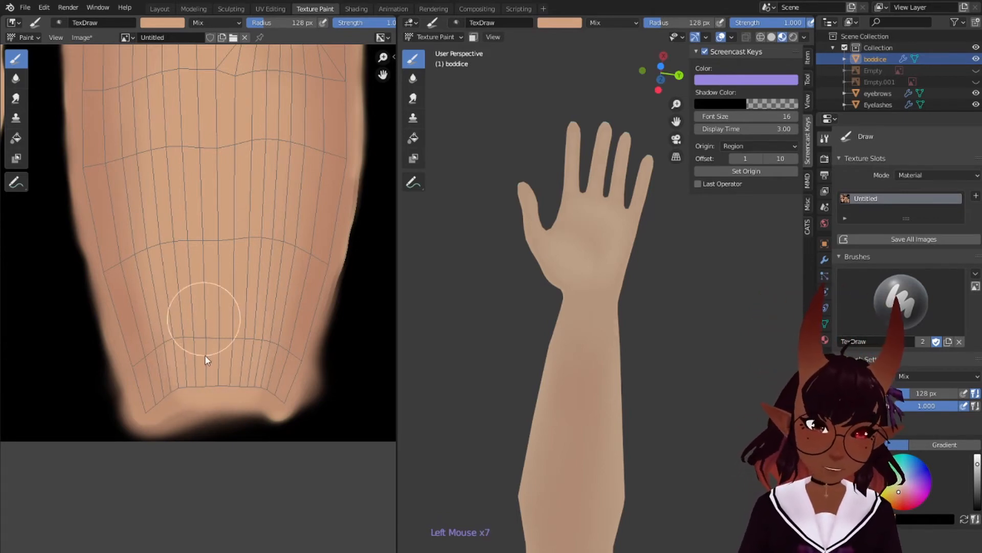
mouse_move(606, 364)
middle_down()
mouse_move(651, 370)
mouse_move(570, 428)
mouse_move(591, 347)
mouse_move(692, 376)
mouse_move(651, 405)
mouse_move(608, 410)
mouse_move(668, 355)
mouse_move(682, 329)
mouse_move(665, 301)
mouse_move(572, 245)
mouse_move(581, 367)
mouse_move(492, 391)
middle_up()
scroll(652, 316, up, 3)
middle_drag(652, 316, 690, 232)
scroll(705, 302, up, 1)
middle_drag(705, 303, 698, 371)
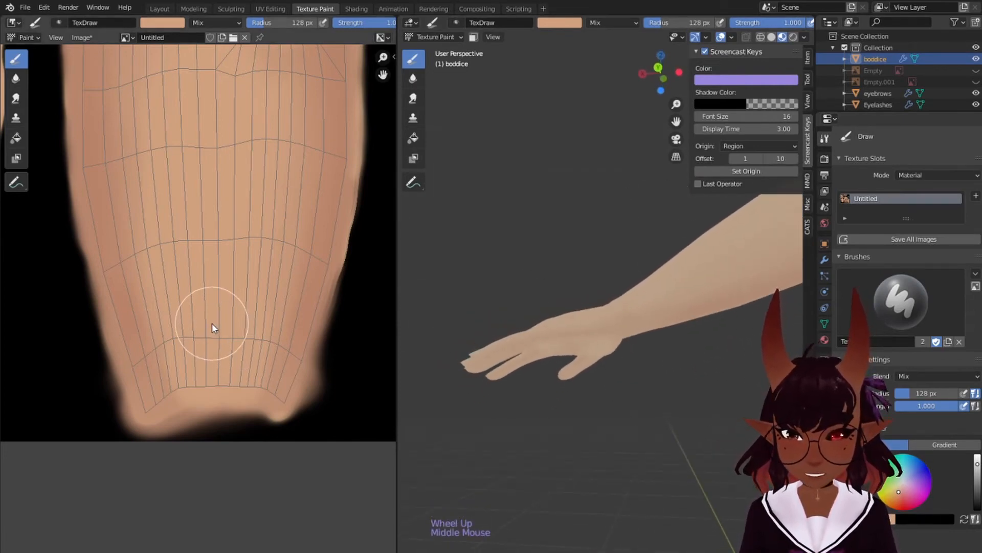
Save the painted texture image and reload it from disk
click(80, 39)
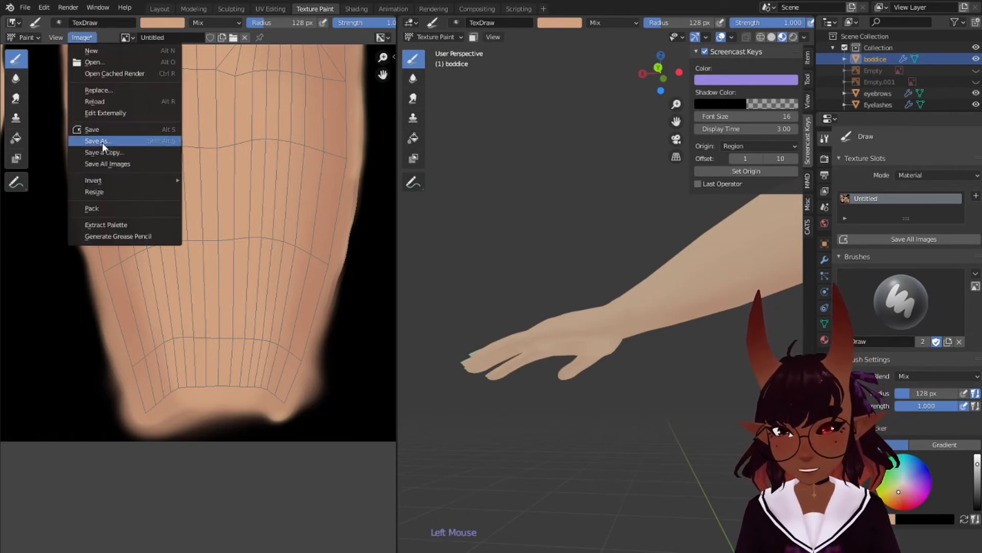
click(102, 130)
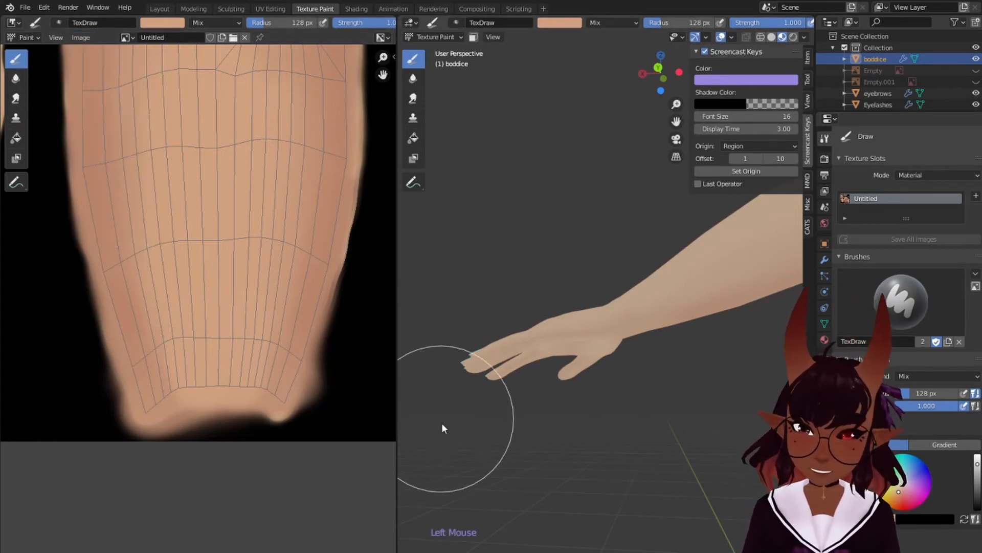
click(80, 37)
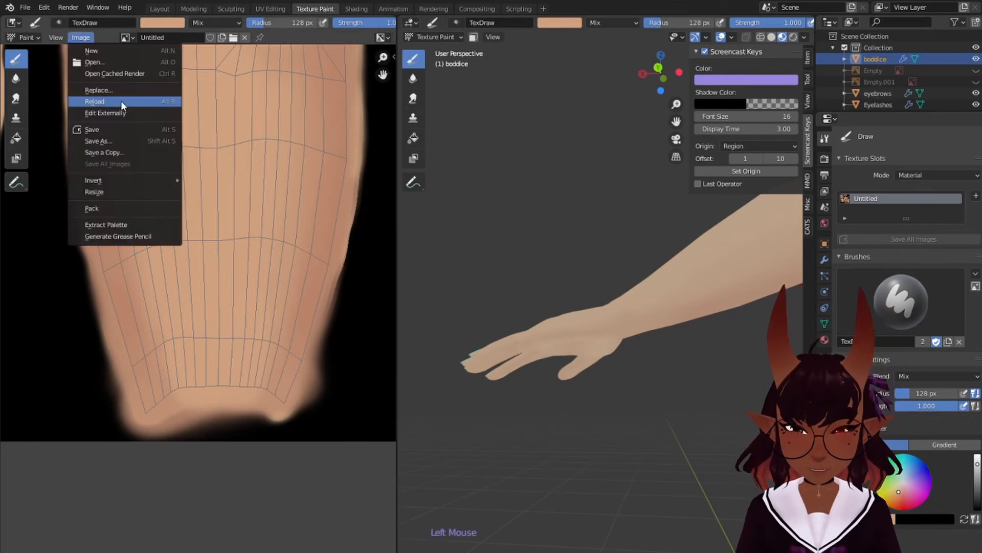
click(121, 100)
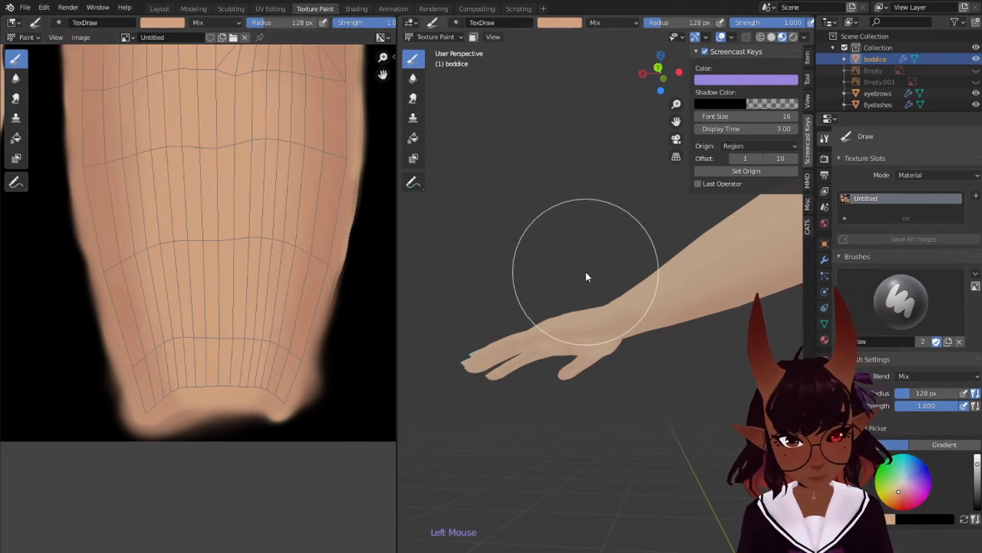
Sample the darker skin tone from the ear's texture island as the paint color for shading the feet
scroll(594, 266, down, 5)
middle_drag(609, 259, 800, 326)
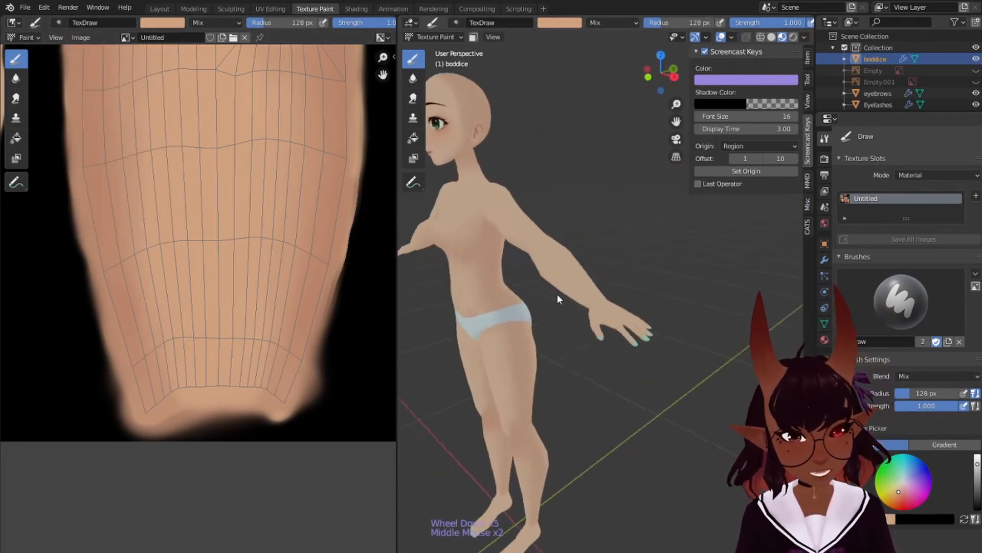
scroll(487, 301, up, 3)
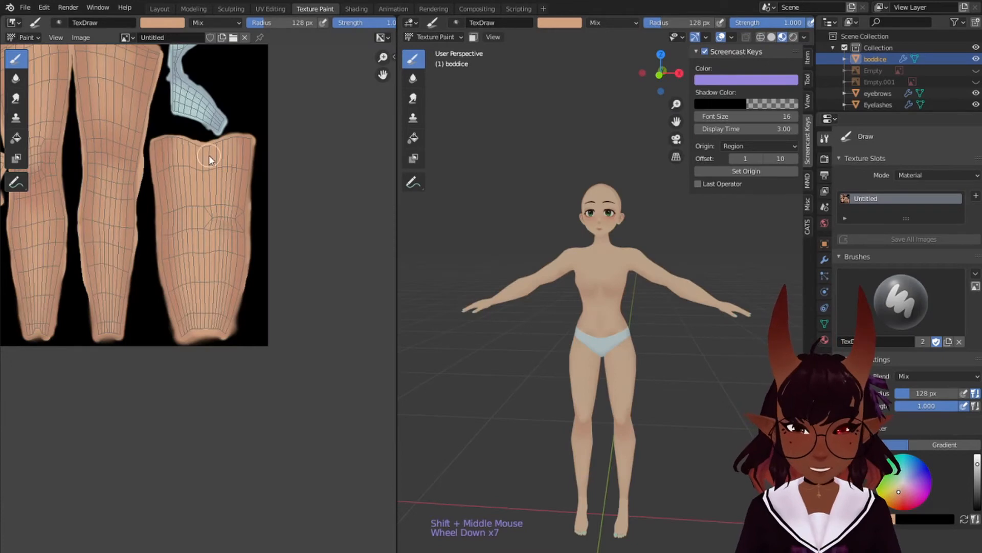
middle_drag(208, 155, 213, 285)
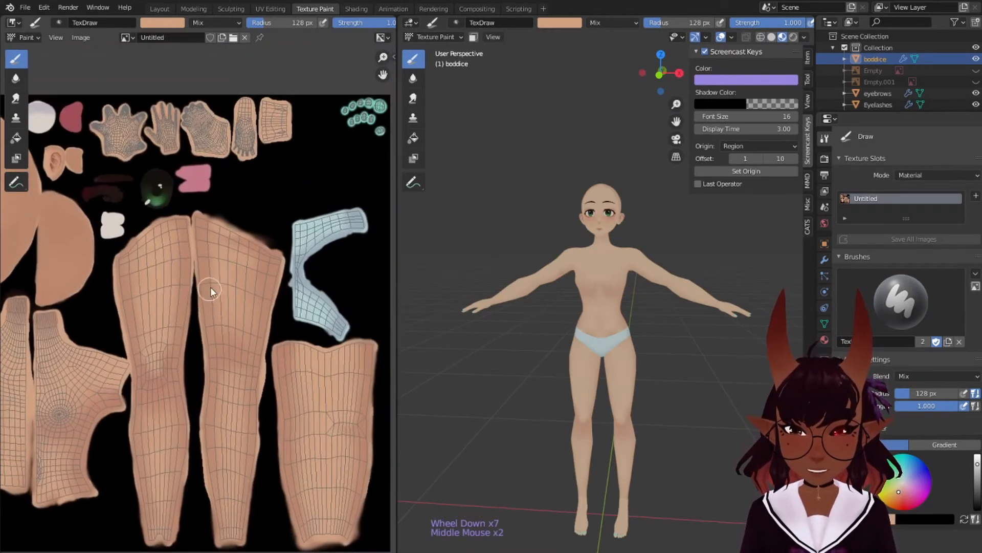
middle_drag(240, 164, 235, 281)
scroll(218, 159, up, 5)
middle_drag(218, 158, 212, 273)
scroll(214, 274, up, 2)
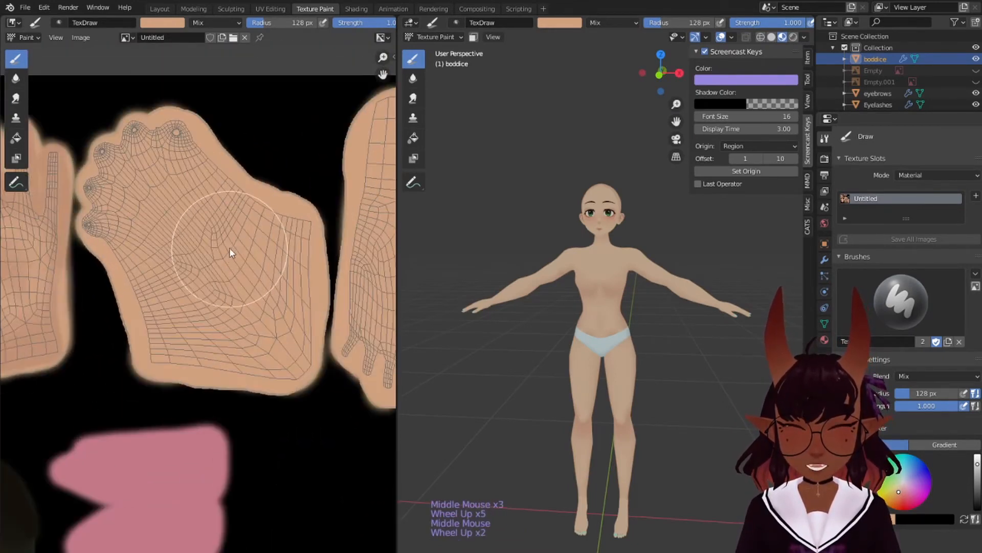
click(175, 23)
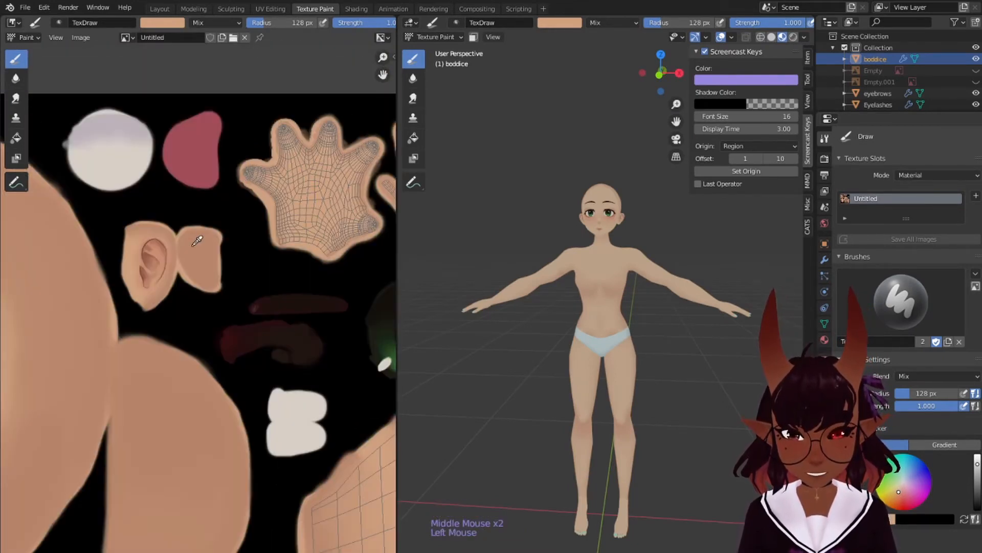
Toggle pressure control for brush strength, reduce the brush to 58 px and paint the whole foot sole island in the darker tone
middle_drag(275, 191, 139, 228)
scroll(208, 223, up, 3)
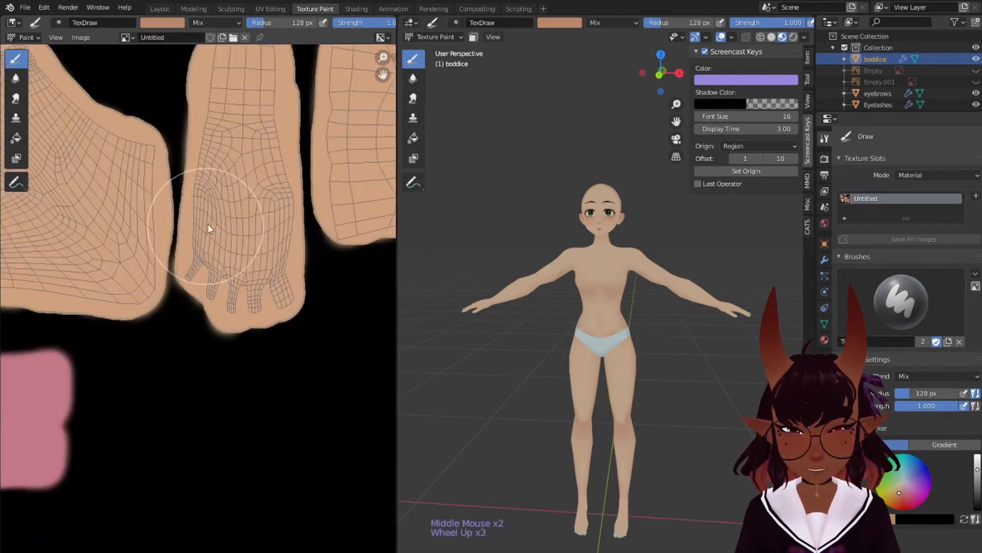
middle_drag(208, 223, 204, 303)
scroll(195, 216, up, 1)
key(b)
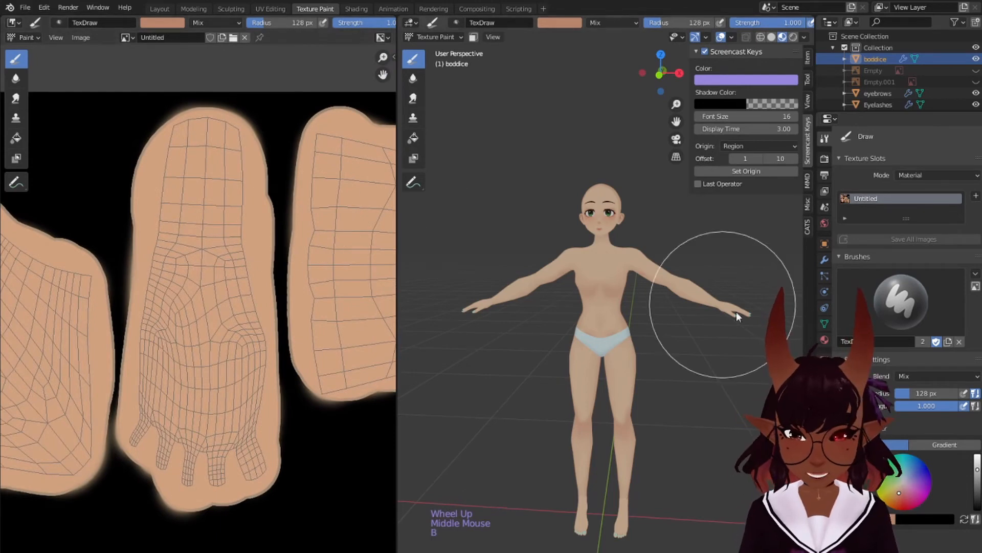
click(963, 406)
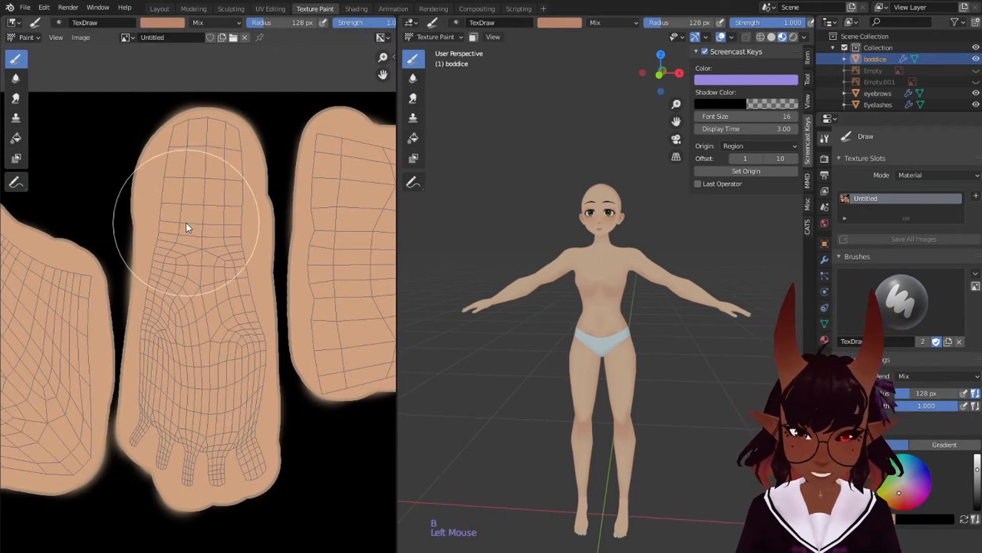
key(bracketleft)
key(bracketleft)
key(bracketleft)
key(bracketleft)
key(bracketleft)
key(bracketleft)
key(bracketleft)
mouse_move(204, 165)
mouse_down()
mouse_move(189, 146)
mouse_move(182, 164)
mouse_move(201, 134)
mouse_move(223, 143)
mouse_move(184, 140)
mouse_move(165, 290)
mouse_move(214, 289)
mouse_move(233, 259)
mouse_move(246, 446)
mouse_move(220, 412)
mouse_move(209, 417)
mouse_move(178, 486)
mouse_move(137, 436)
mouse_move(171, 292)
mouse_move(213, 311)
mouse_move(197, 213)
mouse_move(274, 519)
mouse_up()
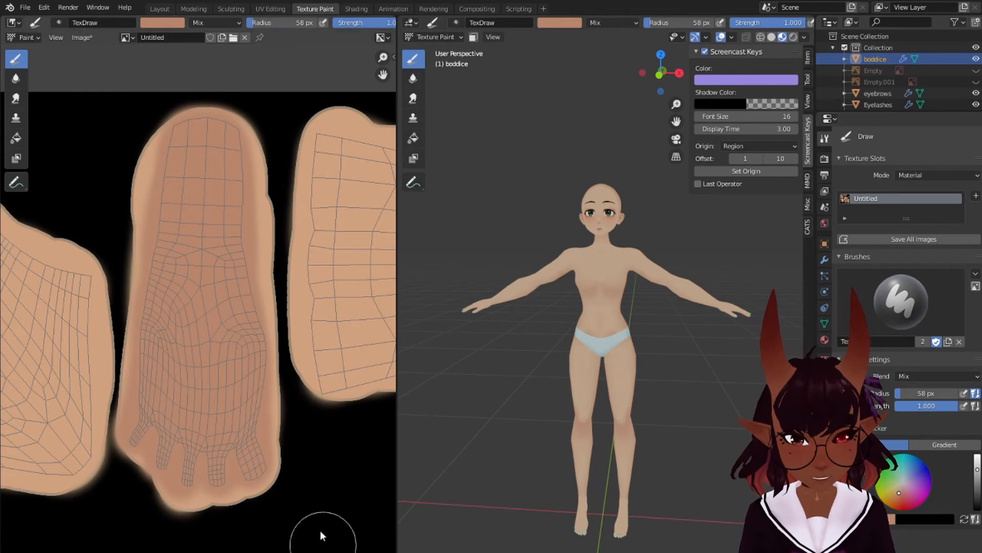
Reduce the brush to 4 px and paint the darker tone along the toe outlines of the upper-foot island
mouse_move(147, 379)
middle_down()
mouse_move(311, 367)
mouse_move(241, 373)
middle_up()
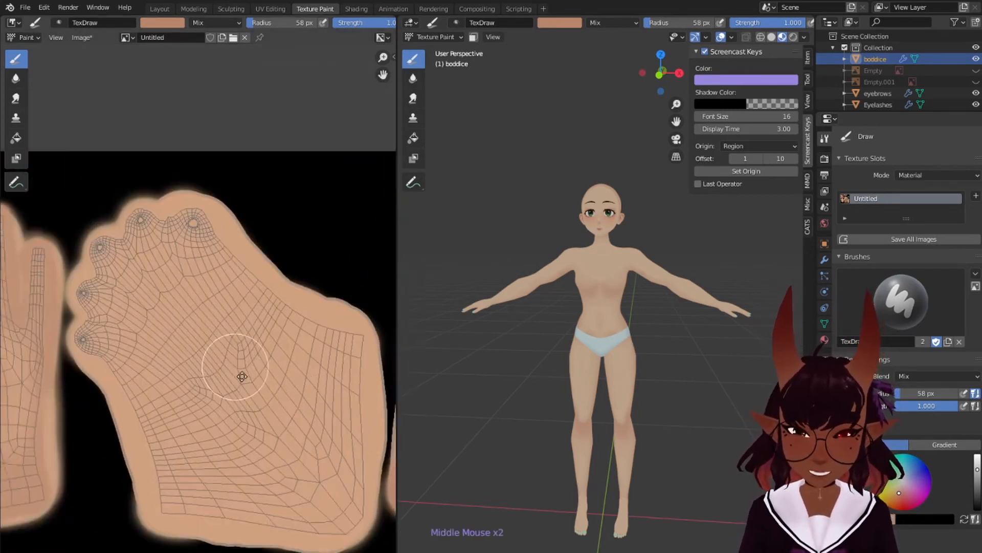
scroll(157, 354, up, 3)
middle_drag(157, 354, 217, 332)
key(bracketleft)
key(bracketleft)
key(bracketleft)
key(bracketleft)
key(bracketleft)
key(bracketleft)
key(bracketleft)
key(bracketleft)
key(bracketleft)
key(bracketleft)
key(bracketleft)
key(bracketleft)
key(bracketleft)
key(bracketleft)
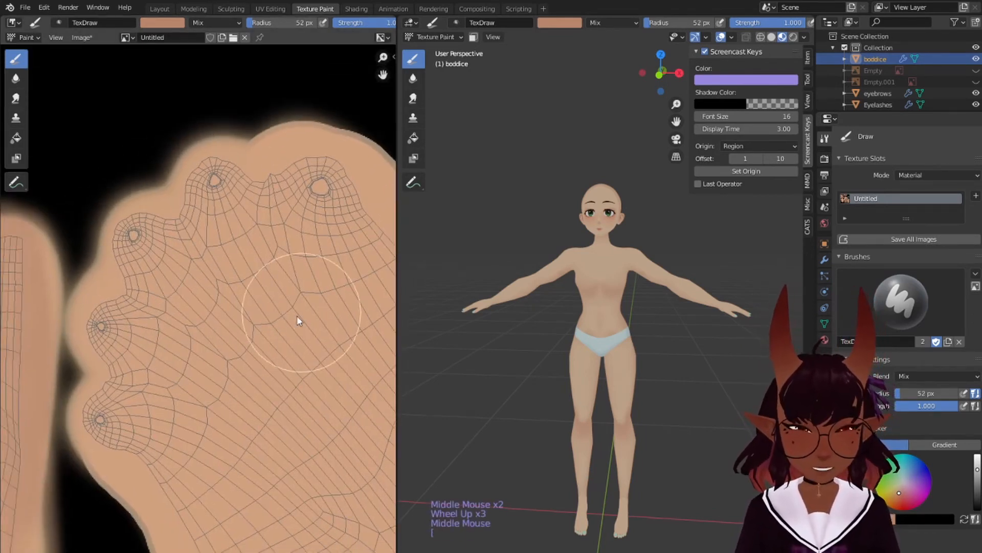
key(bracketleft)
key(bracketleft)
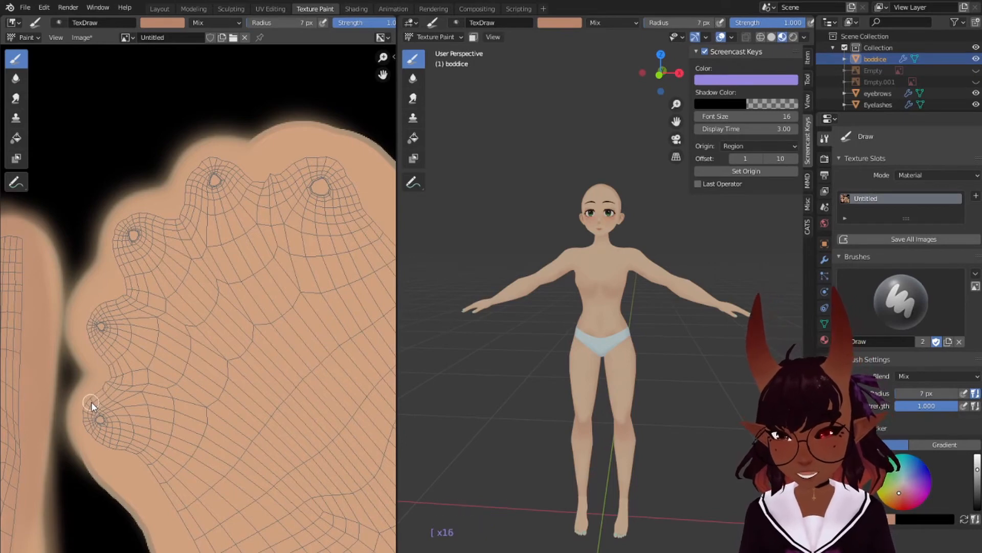
key(bracketleft)
key(bracketleft)
key(bracketleft)
key(bracketleft)
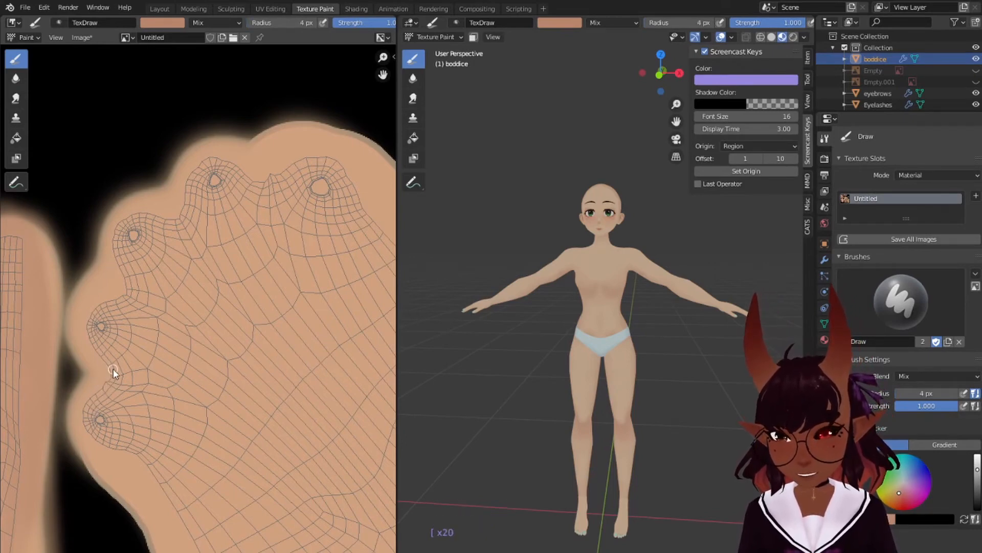
click(107, 364)
drag(109, 371, 85, 424)
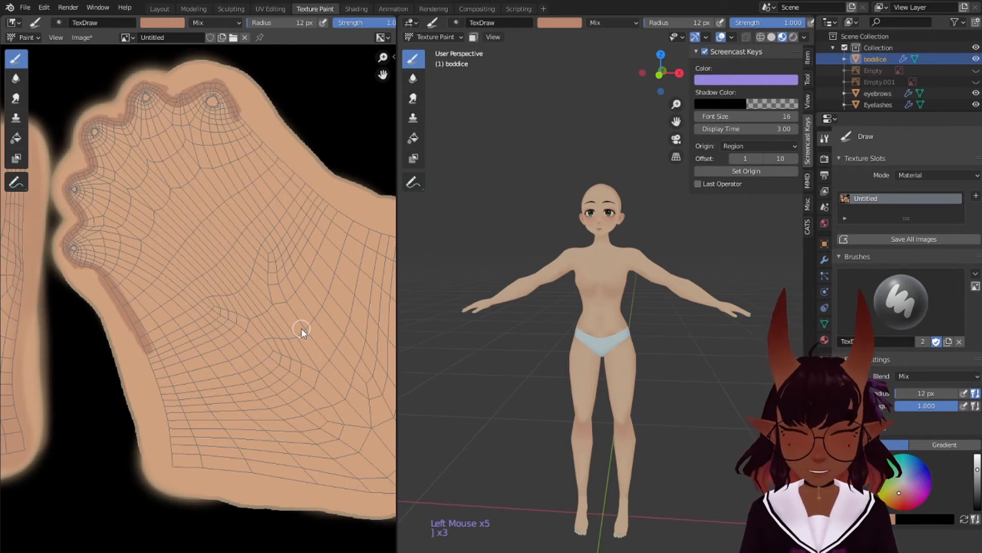
Paint darker shading along both side edges of the upper-foot island with a 12 px brush
middle_drag(637, 462, 611, 339)
scroll(602, 334, up, 2)
scroll(629, 347, down, 1)
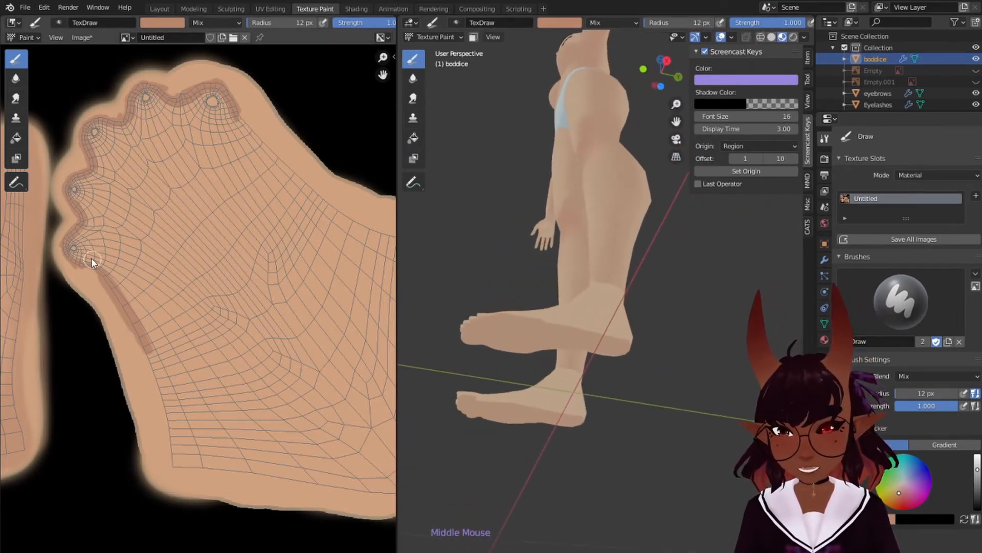
drag(134, 279, 158, 381)
mouse_move(137, 332)
mouse_down()
mouse_move(177, 418)
mouse_move(182, 460)
mouse_move(178, 415)
mouse_up()
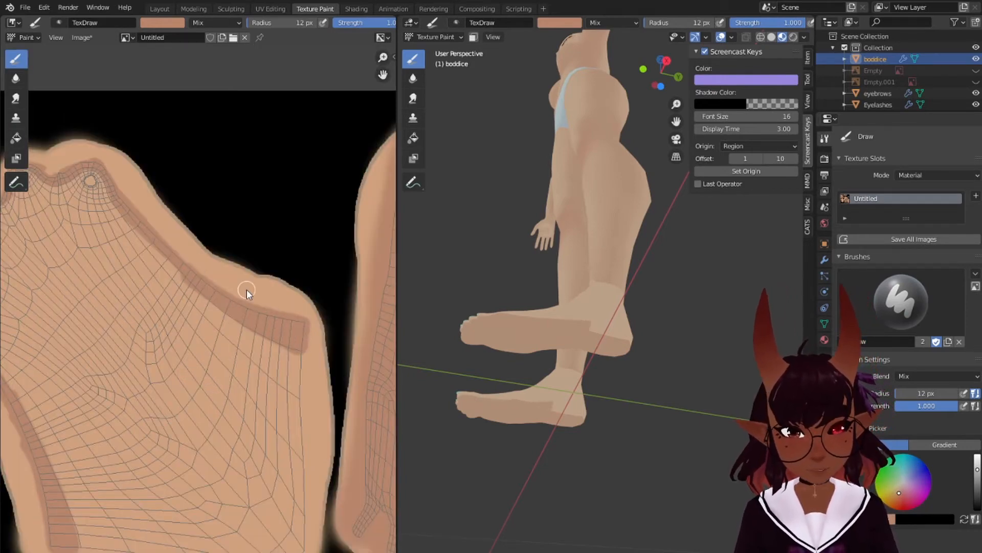
Paint a darker strip down the sole-side edge of the heel island with a 22 px brush
scroll(246, 290, down, 5)
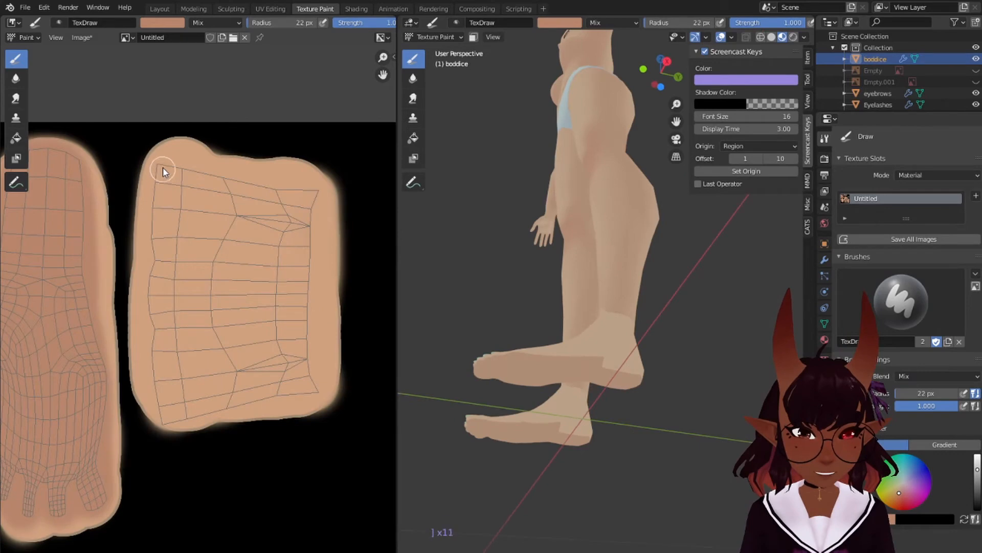
drag(158, 190, 157, 229)
drag(161, 166, 156, 277)
drag(168, 205, 160, 299)
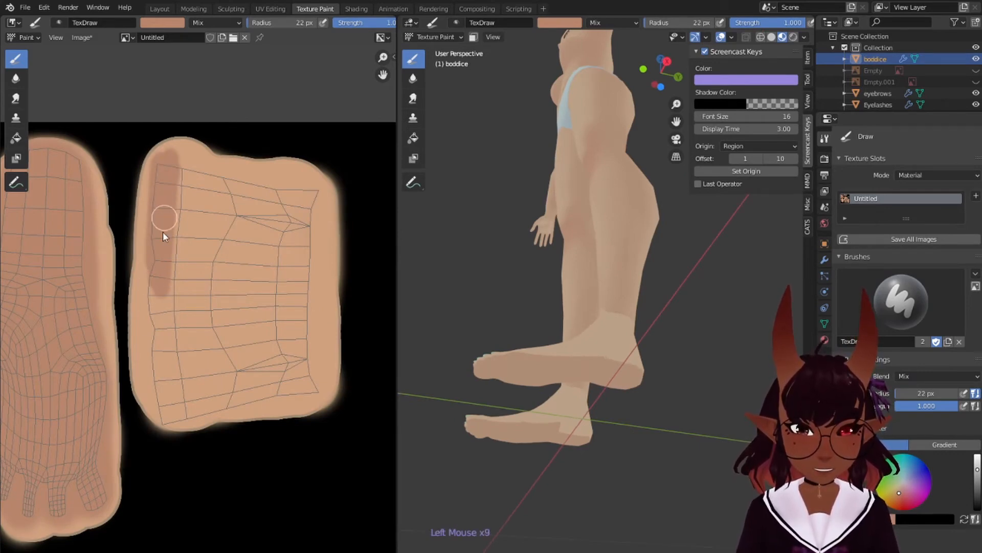
drag(163, 232, 158, 375)
mouse_move(156, 273)
mouse_down()
mouse_move(157, 387)
mouse_move(164, 378)
mouse_move(178, 428)
mouse_up()
drag(167, 260, 169, 384)
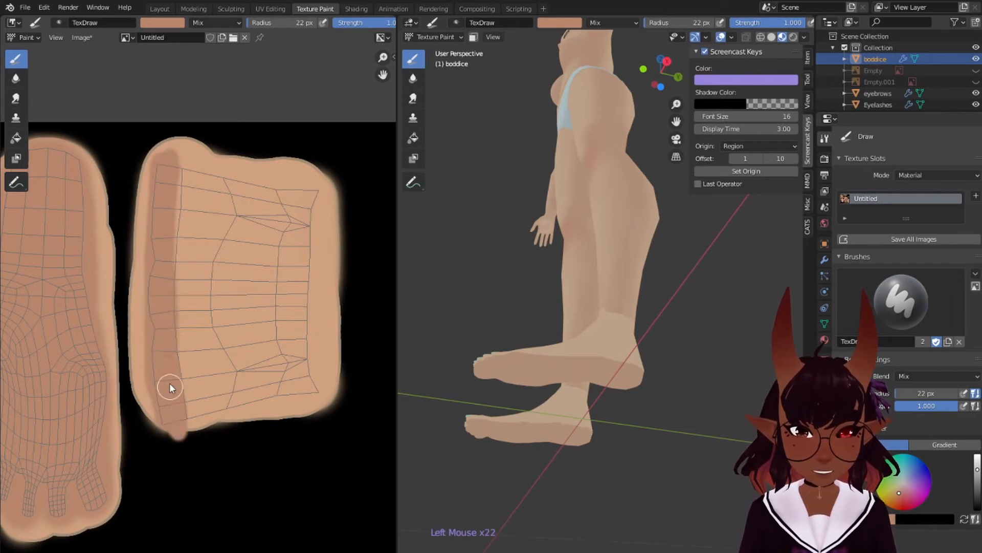
Reduce the brush to 15 px and shade the two ankle hollows on the heel island
key(bracketleft)
key(bracketleft)
key(bracketleft)
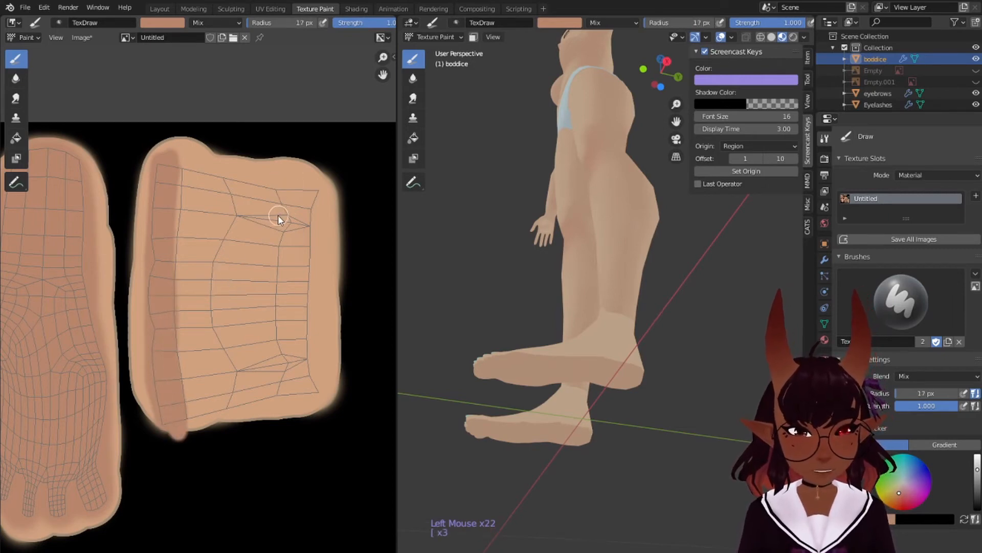
mouse_move(617, 333)
shift+middle_down()
mouse_move(623, 288)
mouse_move(588, 296)
mouse_move(600, 289)
shift+middle_up()
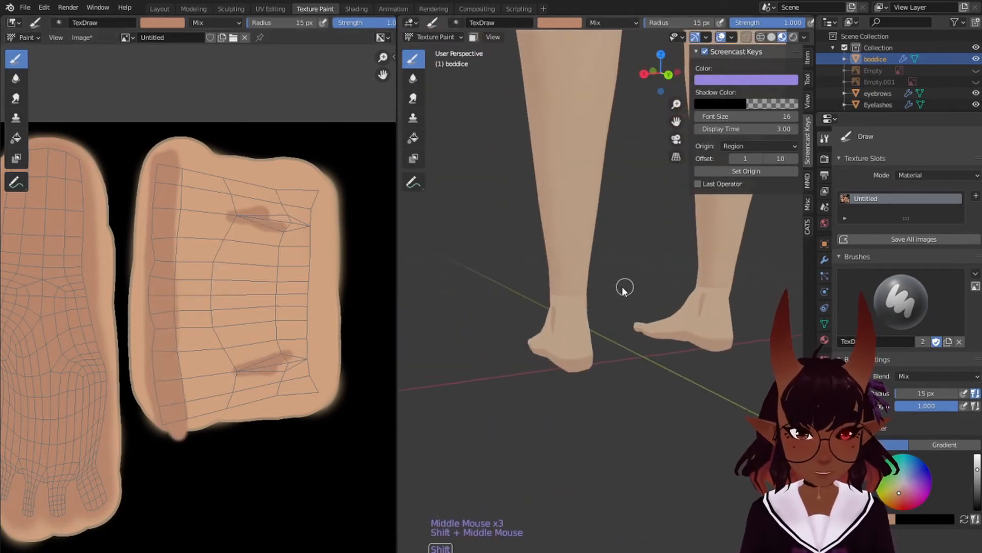
Paint a darker band across the back and side of the ankle on the 3D model, along the leg-to-foot seam
scroll(623, 288, up, 2)
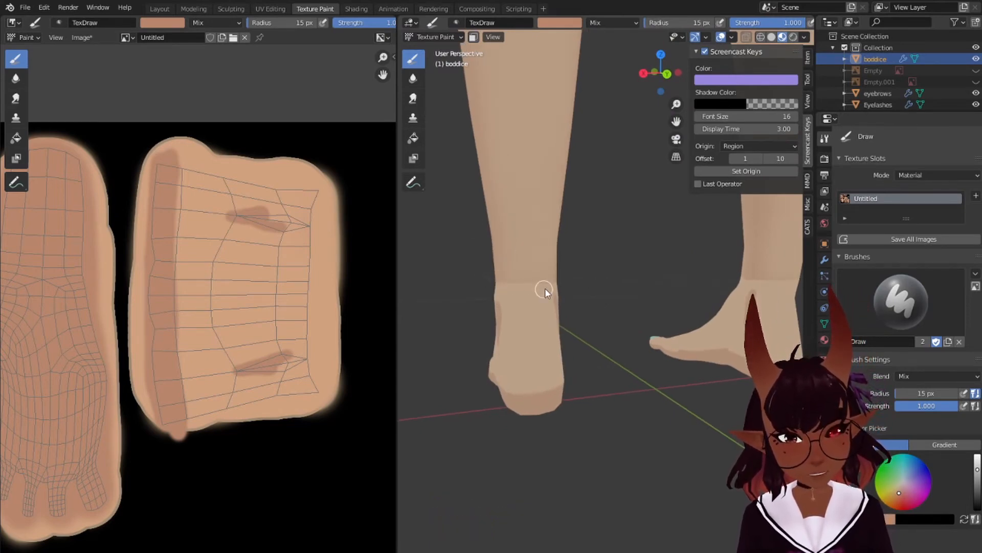
mouse_move(495, 283)
mouse_down()
mouse_move(557, 280)
mouse_move(535, 285)
mouse_up()
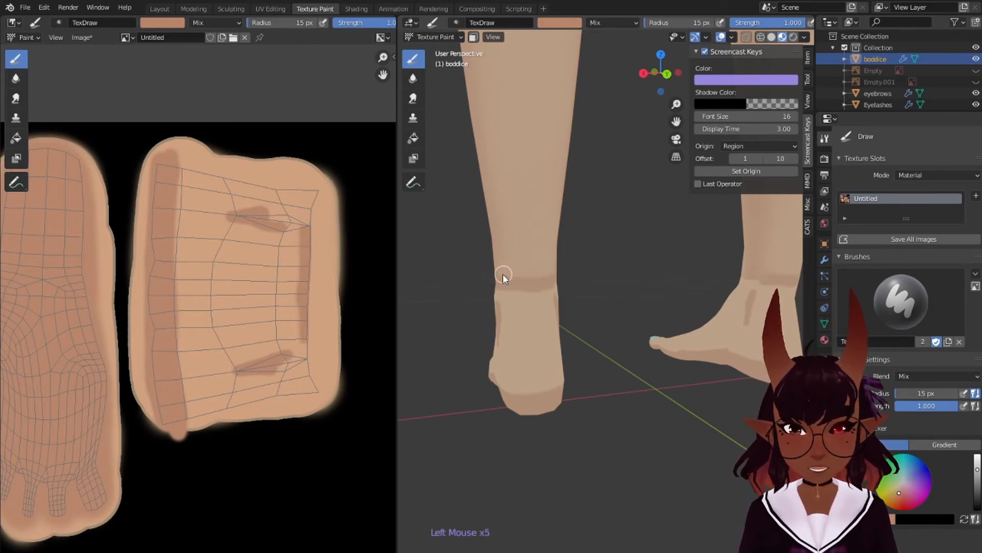
middle_drag(502, 274, 604, 309)
scroll(634, 313, up, 2)
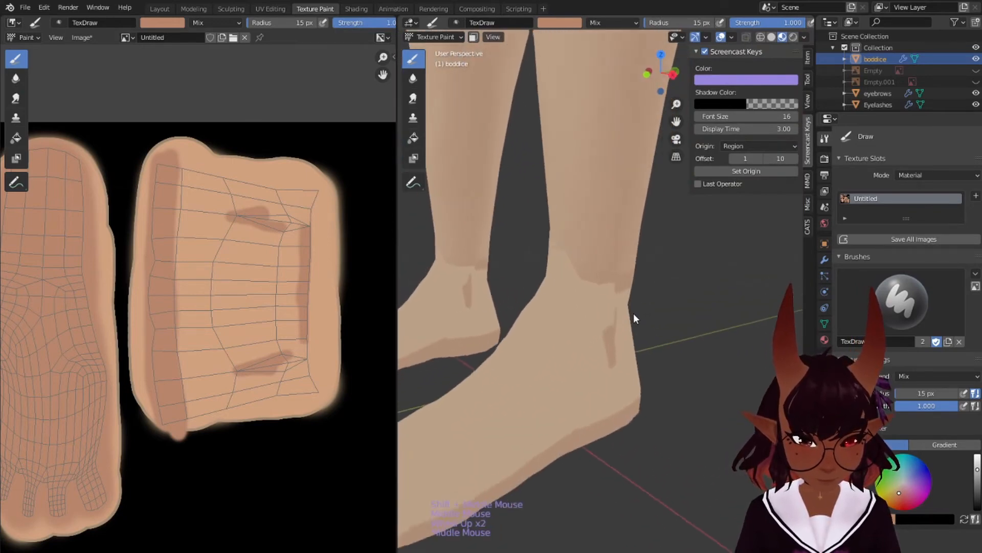
mouse_move(573, 270)
mouse_down()
mouse_move(582, 283)
mouse_move(624, 281)
mouse_move(604, 285)
mouse_up()
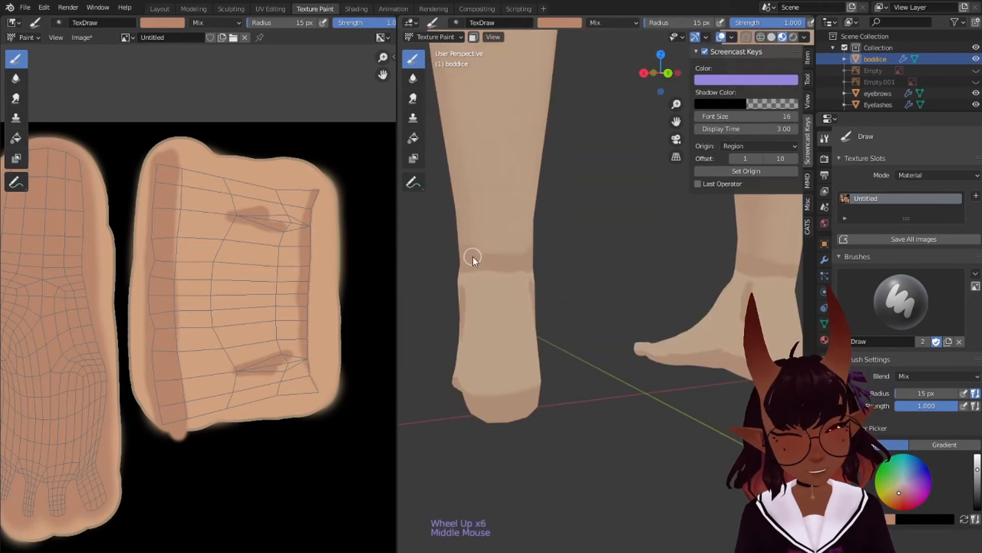
drag(471, 259, 509, 256)
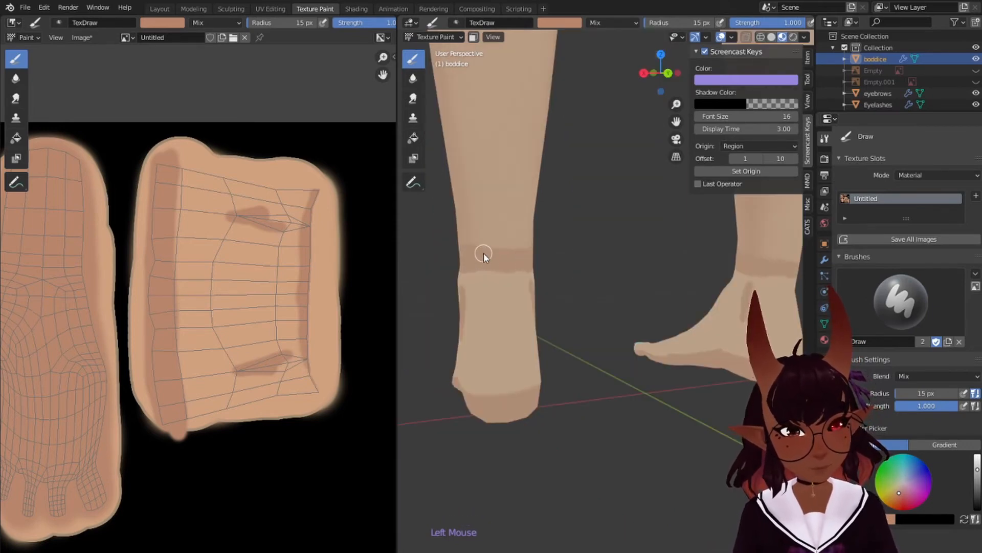
scroll(451, 259, down, 3)
middle_drag(461, 260, 610, 250)
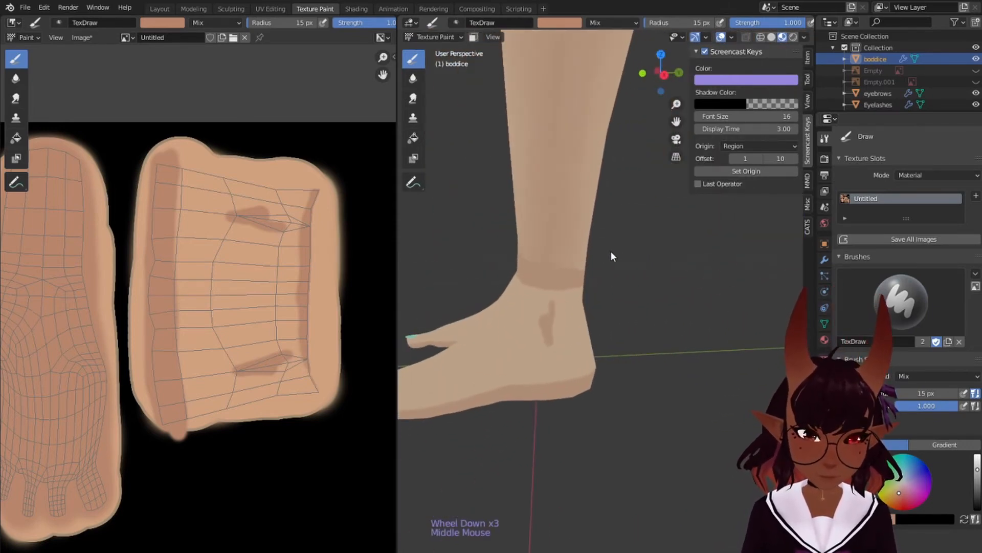
click(530, 283)
key(ctrl+z)
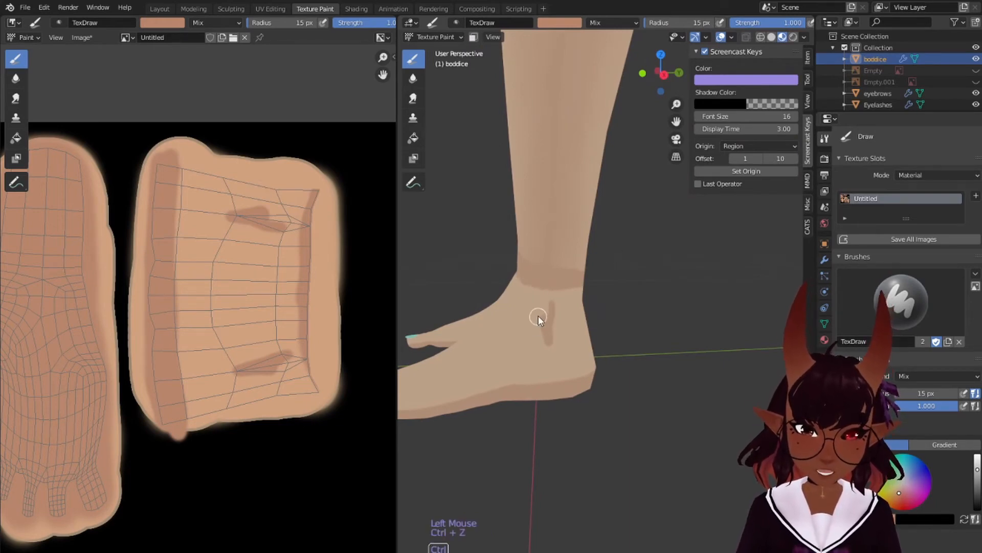
key(ctrl+z)
key(ctrl+shift+z)
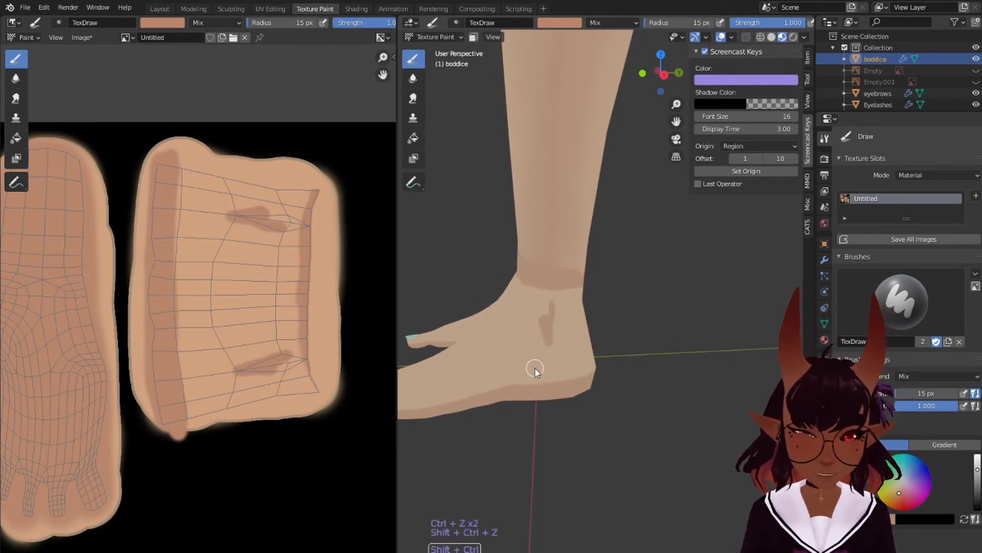
Paint a darker band down one side of the ankle on the 3D foot, from the leg seam to the sole, around a light ankle-bone spot
scroll(571, 292, down, 3)
middle_drag(465, 226, 514, 283)
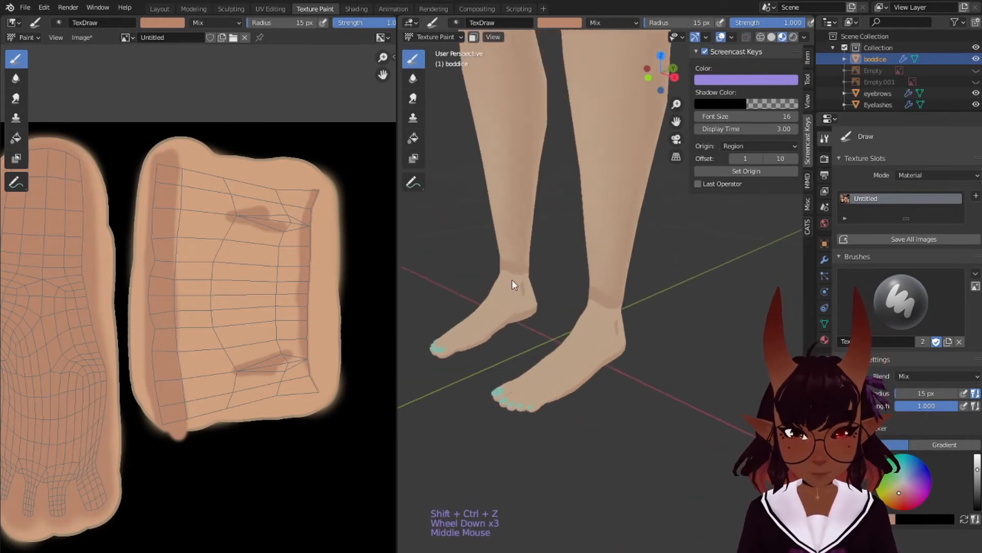
scroll(480, 305, up, 2)
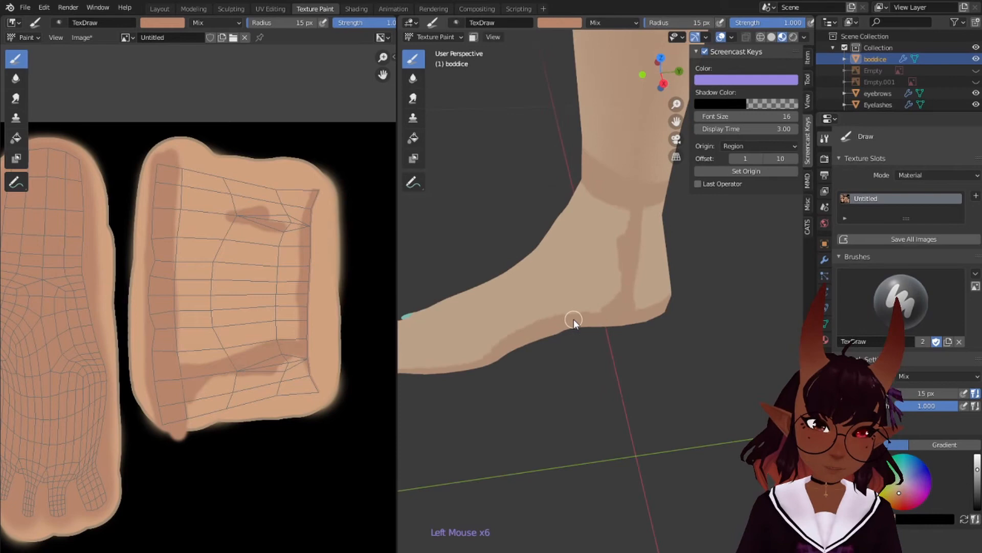
mouse_move(573, 319)
mouse_down()
mouse_move(603, 290)
mouse_move(616, 219)
mouse_move(613, 297)
mouse_up()
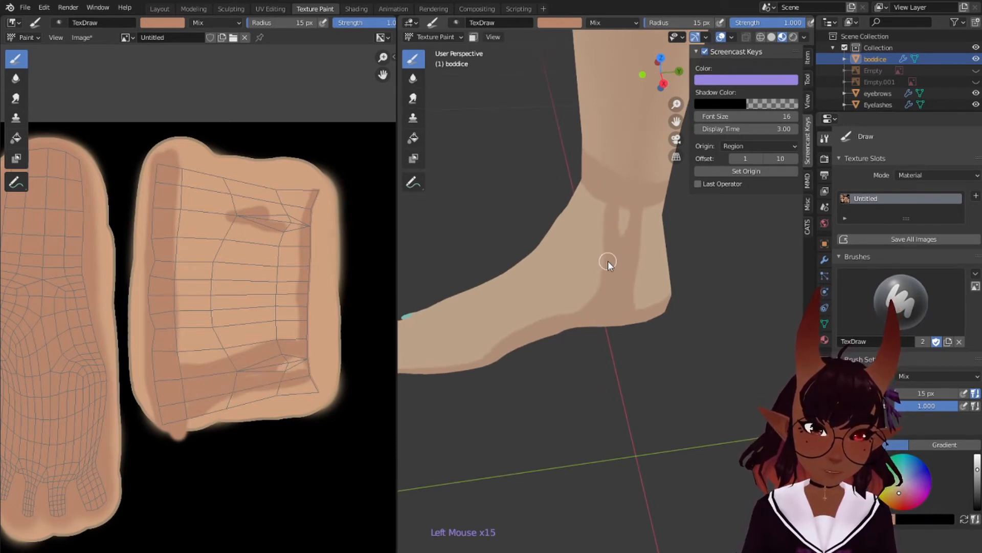
Paint a matching darker band down the opposite side of the ankle to the sole, keeping a light ankle-bone spot
scroll(606, 256, down, 3)
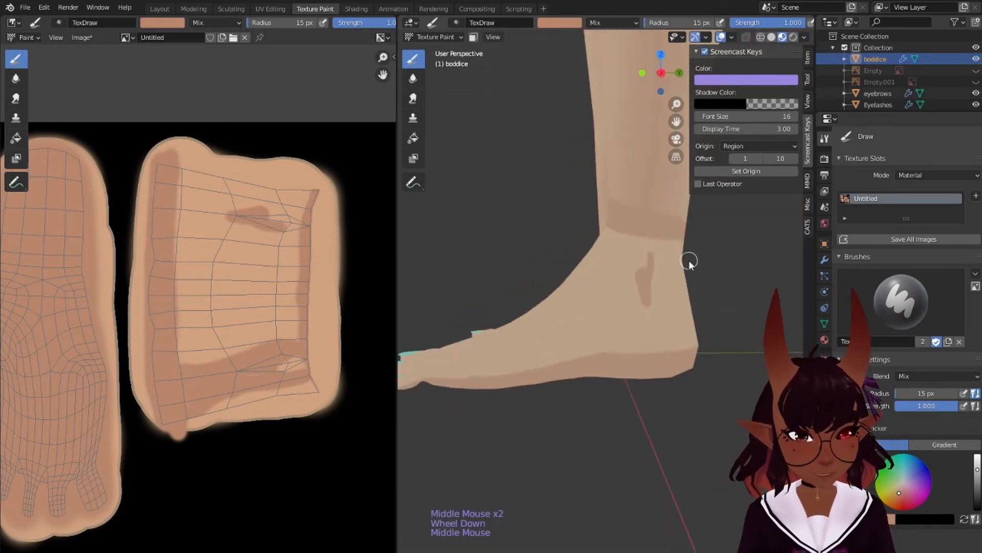
drag(659, 239, 653, 287)
drag(652, 291, 658, 237)
drag(656, 265, 654, 351)
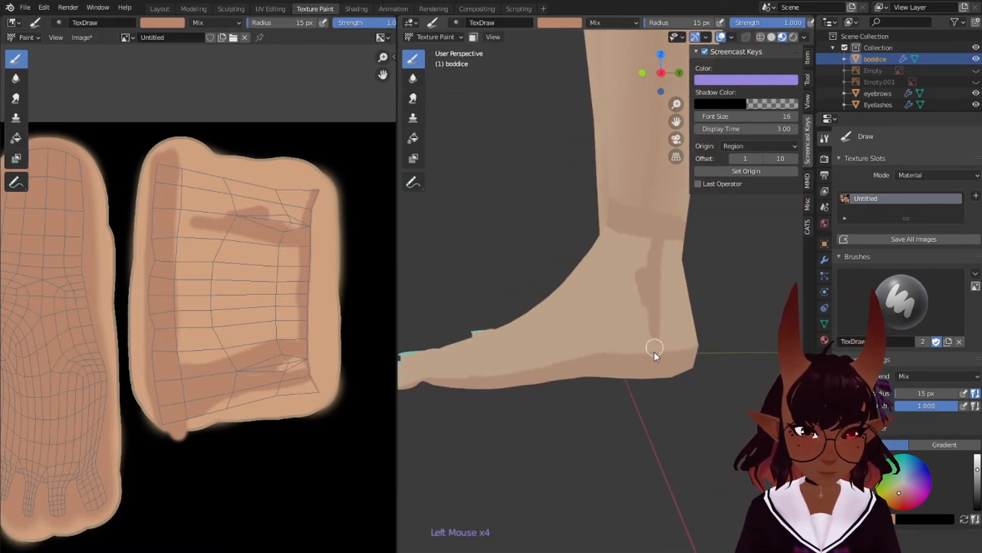
drag(640, 271, 634, 315)
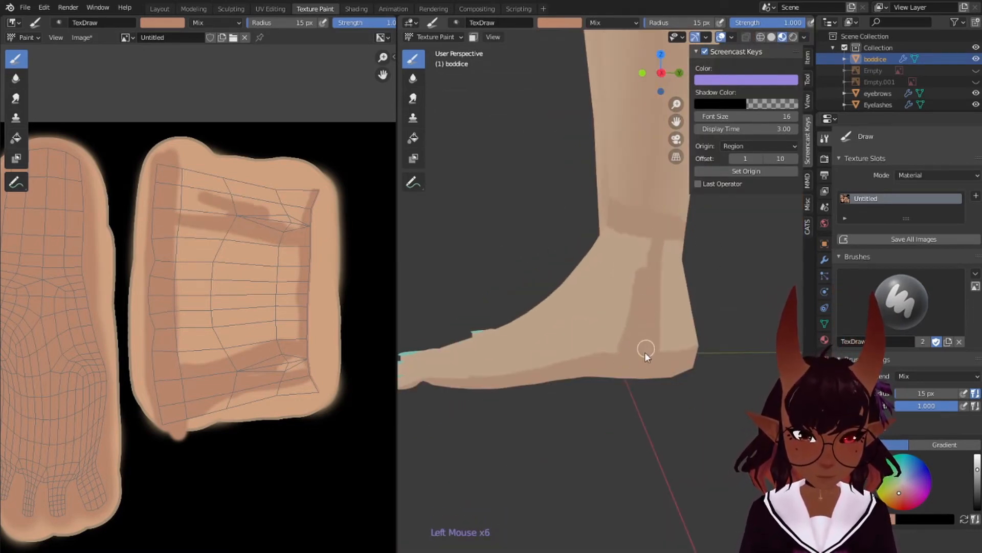
drag(634, 274, 633, 305)
drag(638, 228, 637, 297)
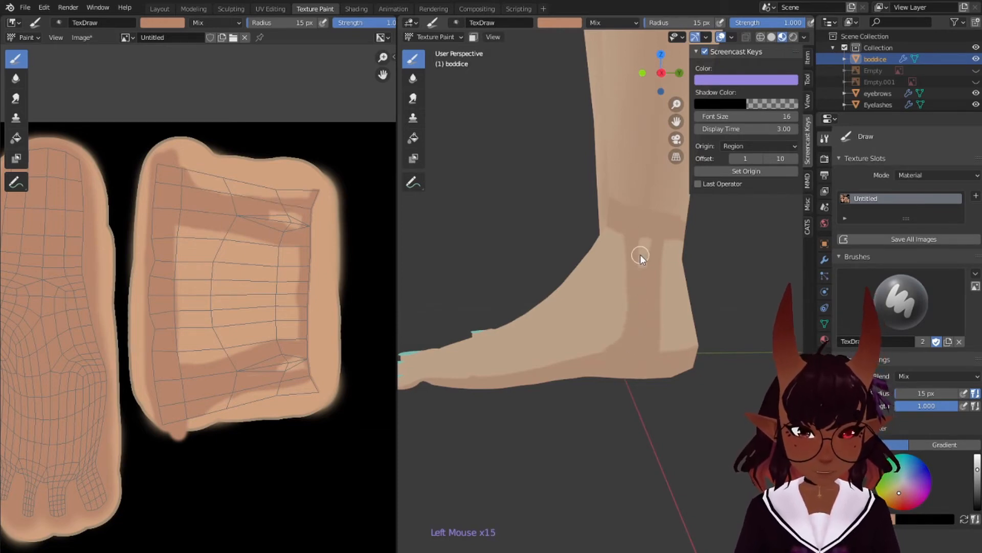
scroll(640, 256, up, 4)
shift+middle_drag(640, 256, 620, 275)
scroll(620, 274, up, 3)
drag(571, 285, 581, 290)
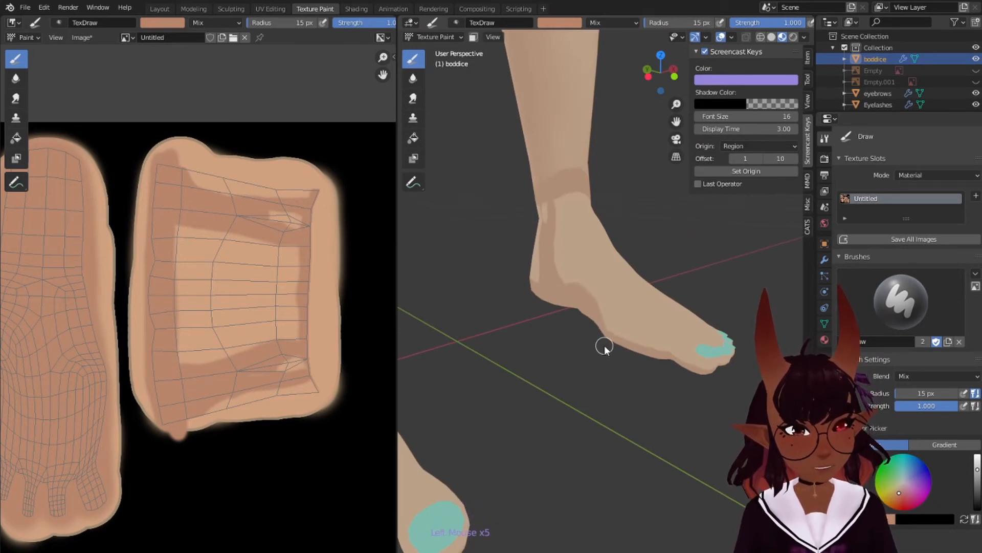
Paint darker shading across the back of the ankle below the leg seam, rounding the upper corners of the light heel area
scroll(604, 345, down, 5)
middle_drag(603, 345, 652, 230)
scroll(653, 265, down, 4)
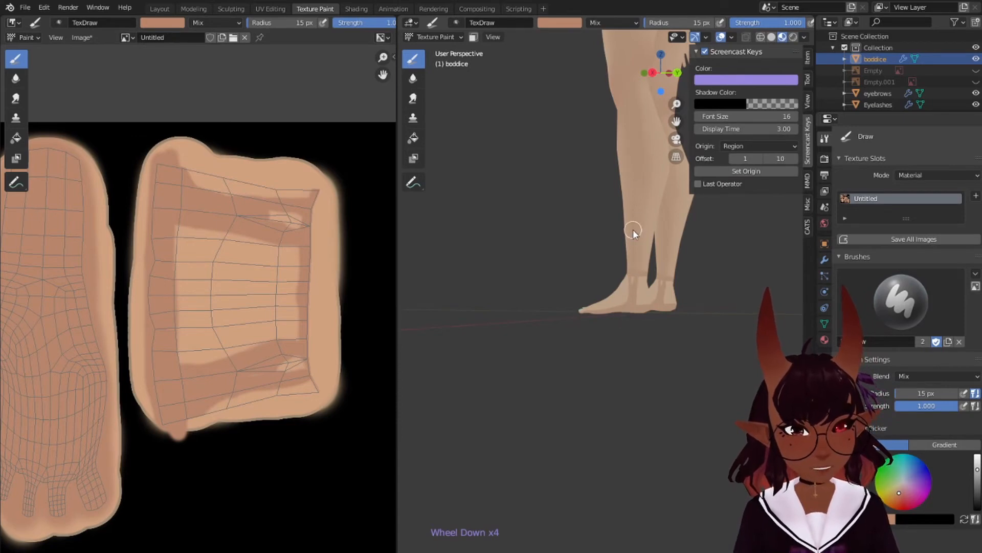
middle_drag(633, 229, 620, 290)
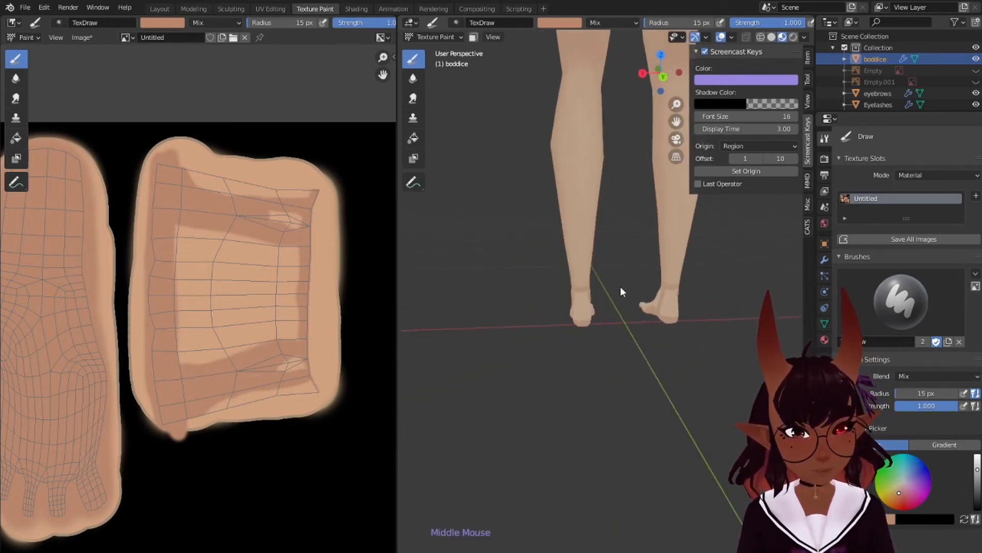
scroll(620, 287, up, 6)
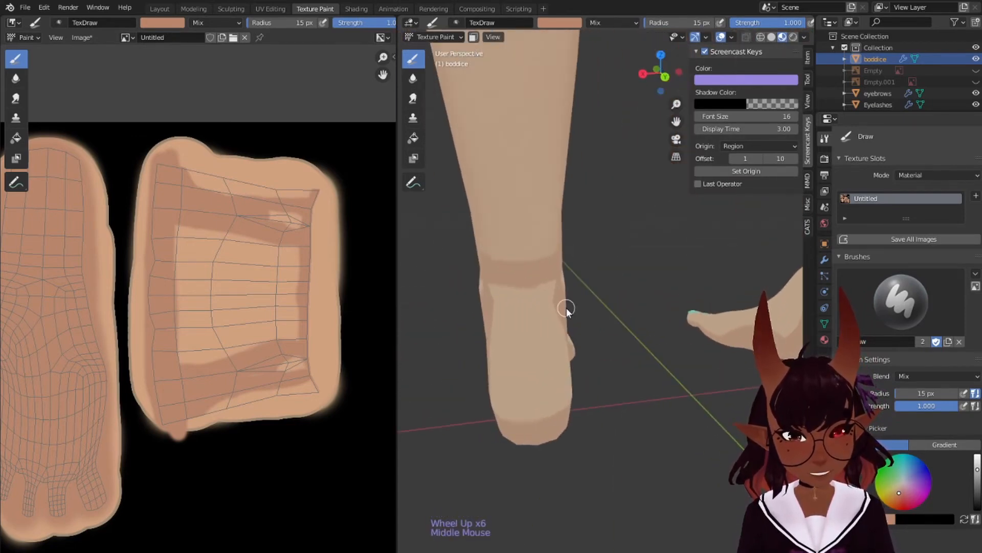
click(499, 284)
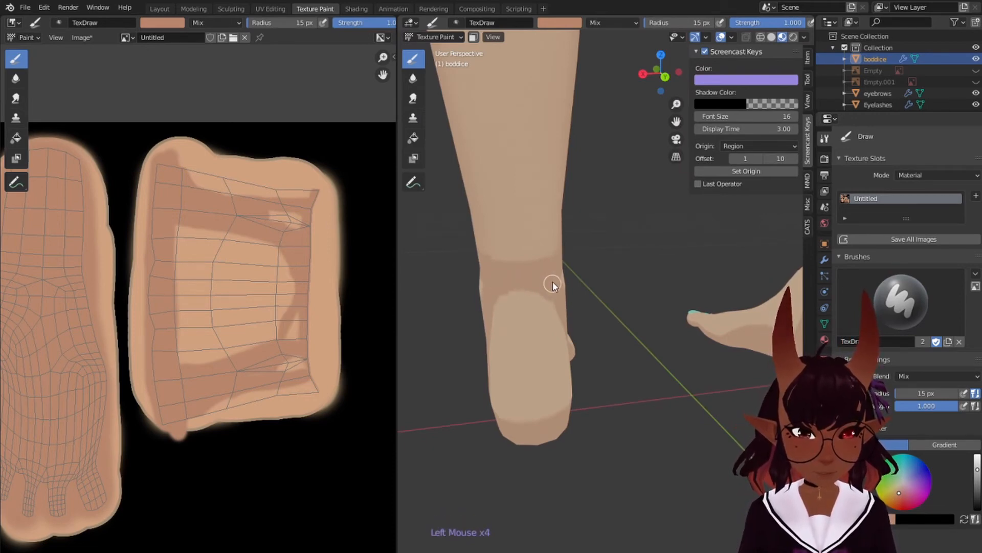
Extend the darker shading past the mesh edges of the heel island, at the sole-side corner and along the ankle edge
scroll(547, 258, down, 3)
middle_drag(559, 278, 590, 254)
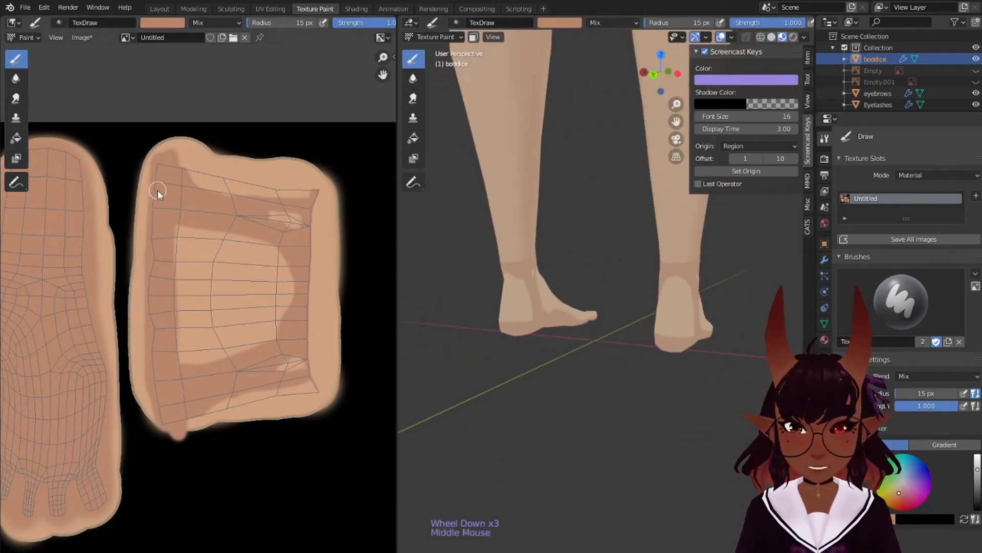
click(190, 419)
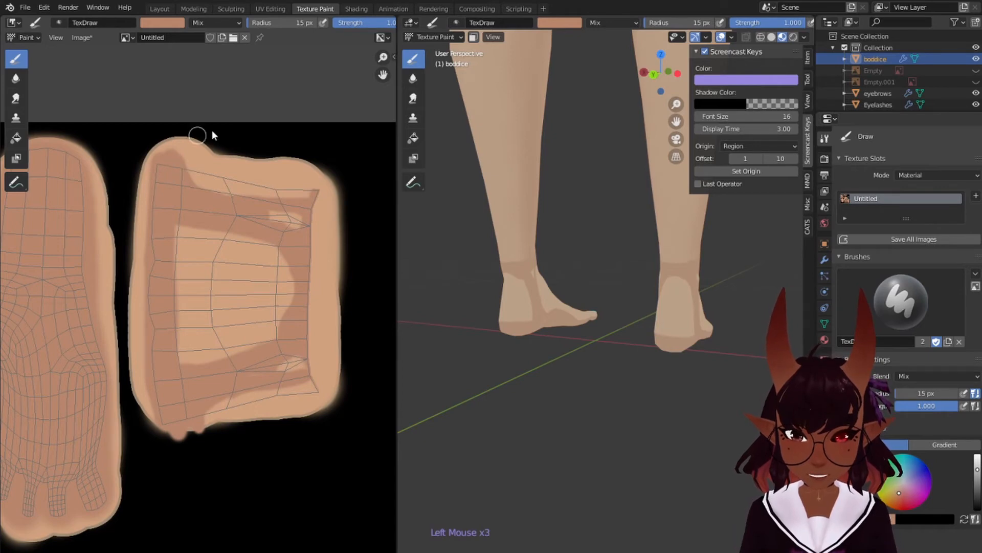
drag(317, 200, 309, 309)
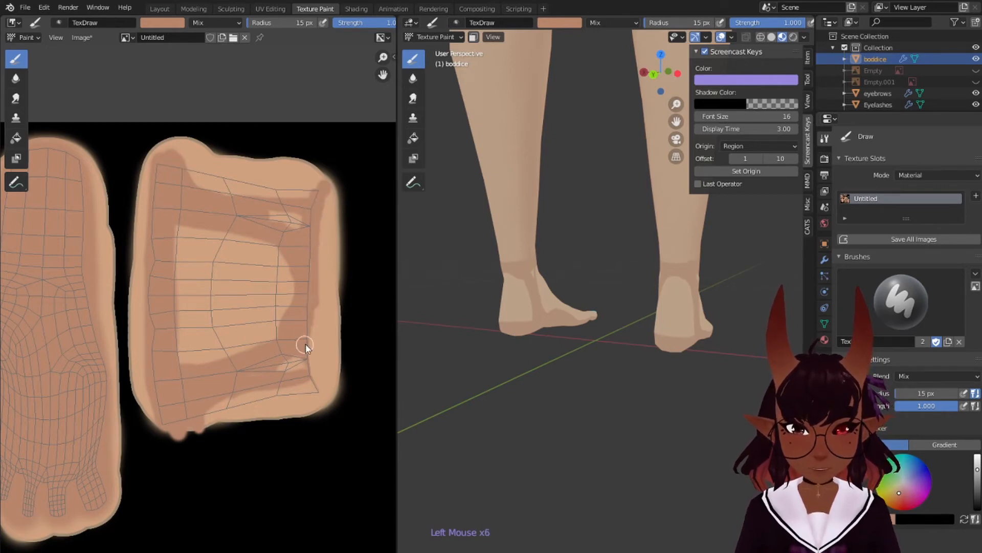
drag(321, 381, 317, 229)
Extend the darker shading at the ankle-side corners of the upper-foot island and save the texture image
scroll(175, 285, down, 2)
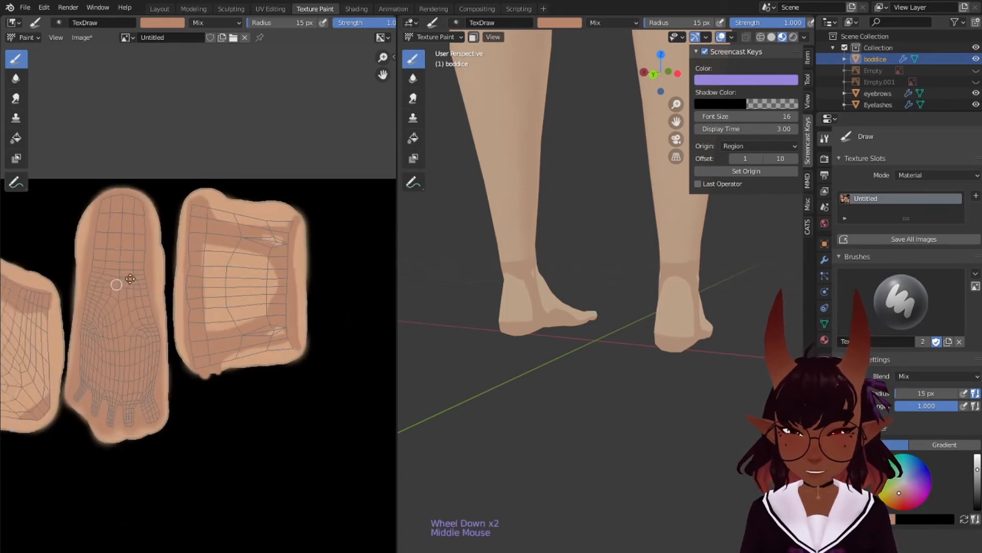
middle_drag(125, 279, 171, 208)
scroll(221, 185, up, 2)
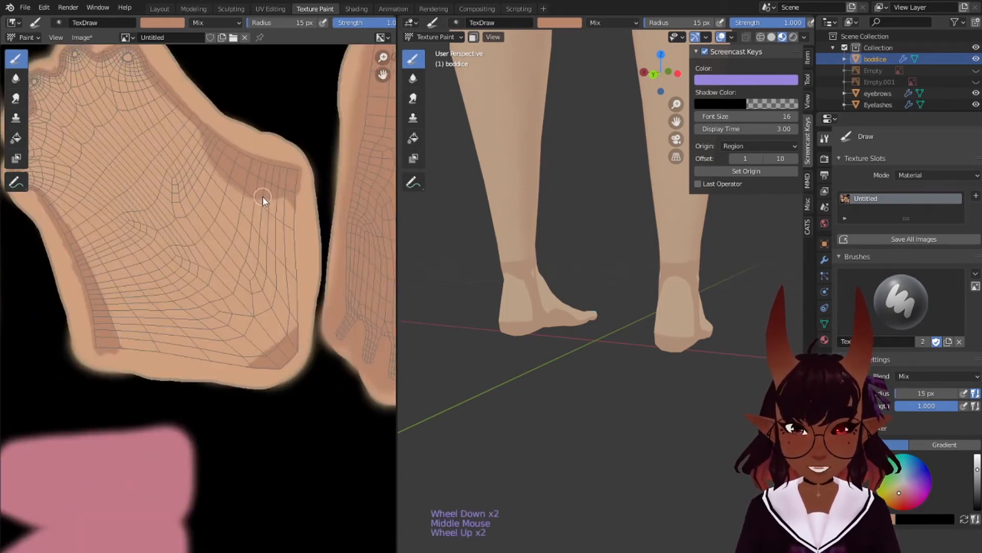
drag(294, 188, 297, 203)
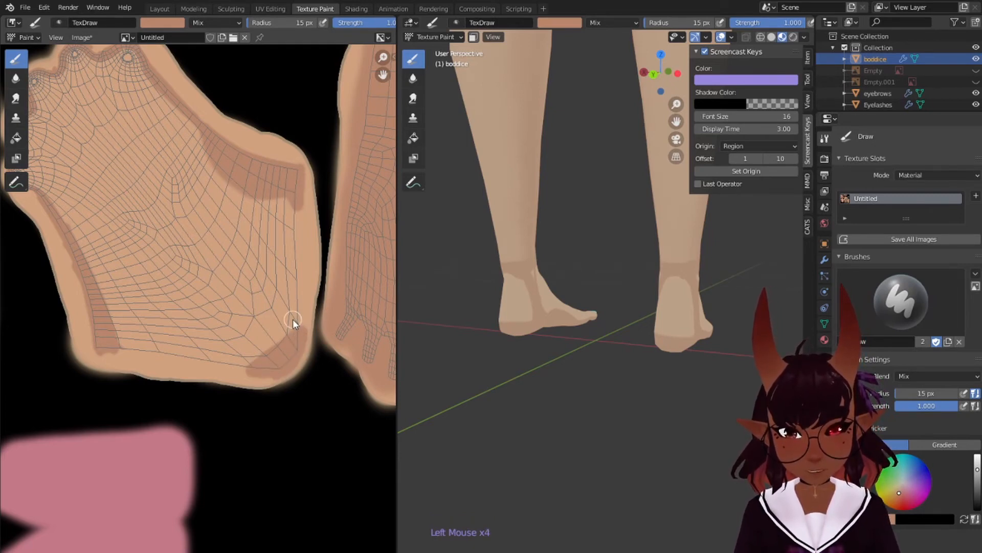
click(81, 37)
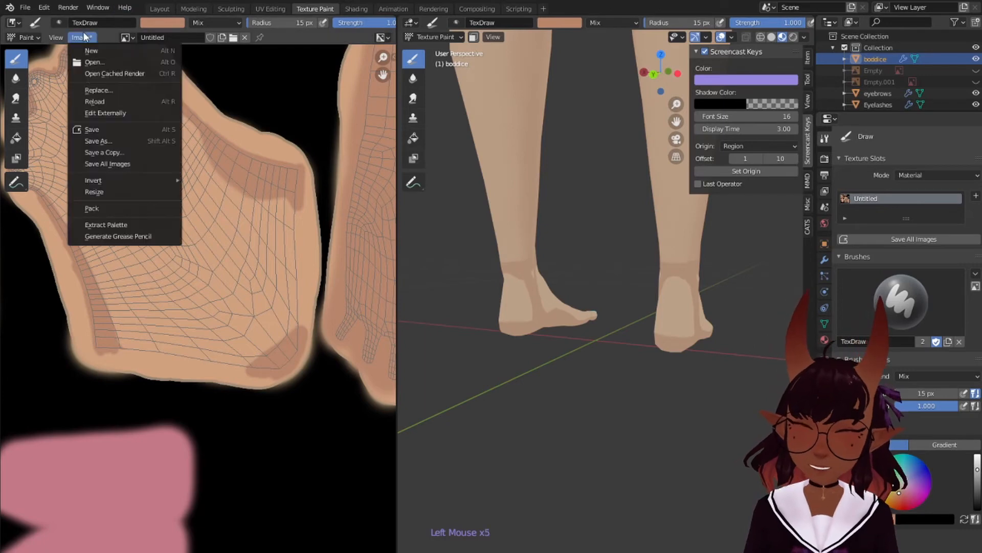
click(102, 128)
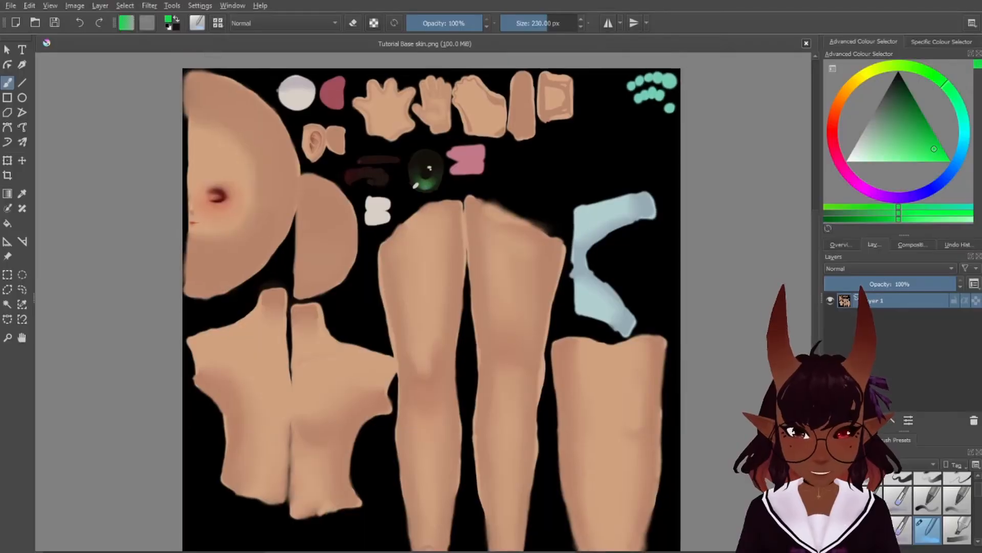
In Krita, reduce the brush size to 20 px and blend the inner edge of the dark shading along the toes of the upper-foot island
scroll(516, 209, up, 5)
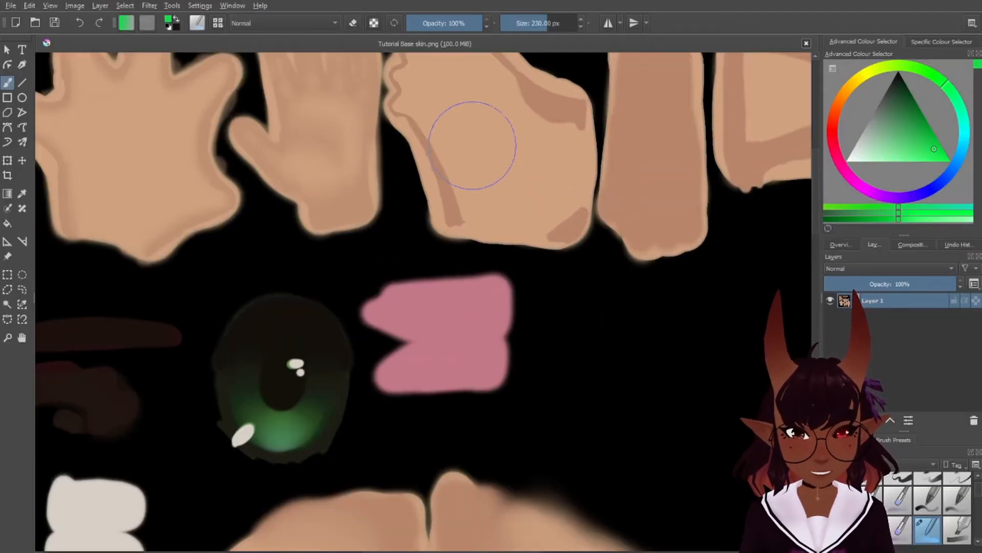
scroll(440, 321, up, 2)
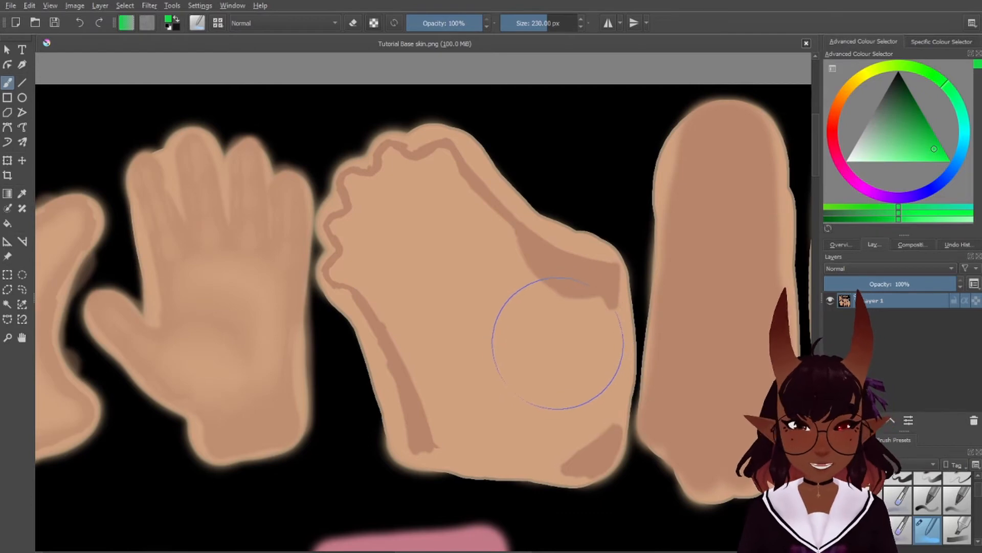
mouse_move(581, 334)
middle_down()
mouse_move(643, 344)
mouse_move(657, 337)
middle_up()
scroll(493, 296, up, 2)
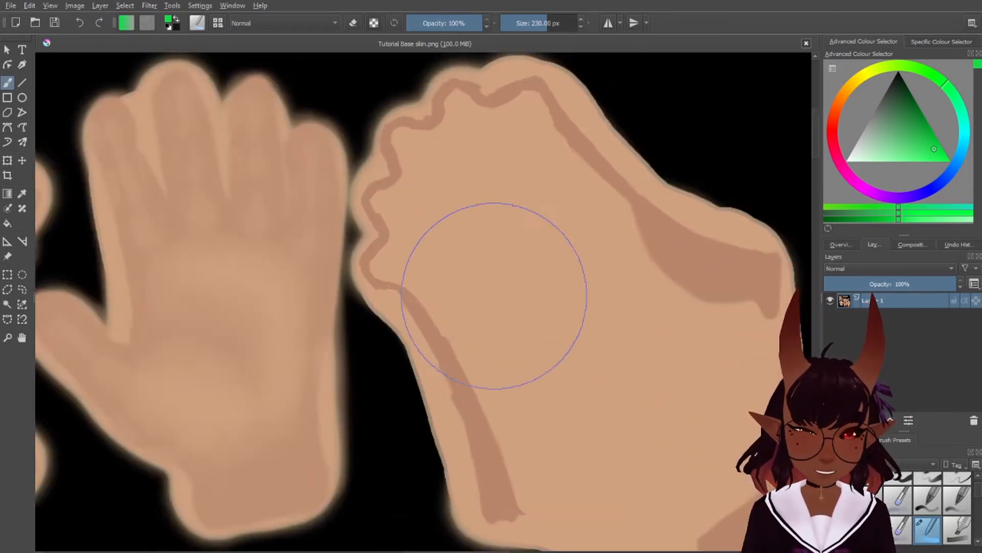
middle_drag(455, 234, 466, 322)
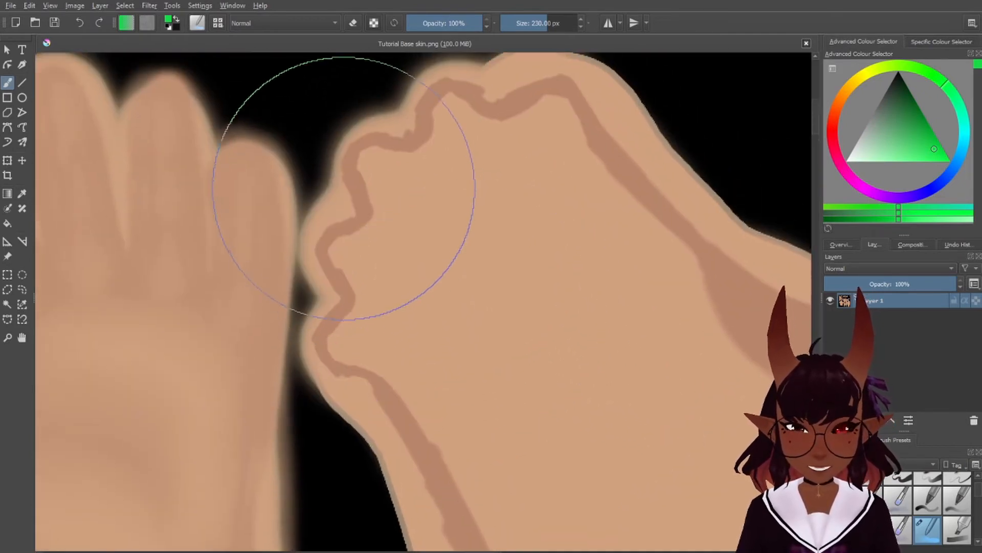
key(bracketleft)
key(bracketleft)
key(bracketleft)
key(bracketleft)
key(bracketleft)
key(bracketleft)
key(bracketleft)
key(bracketleft)
key(bracketleft)
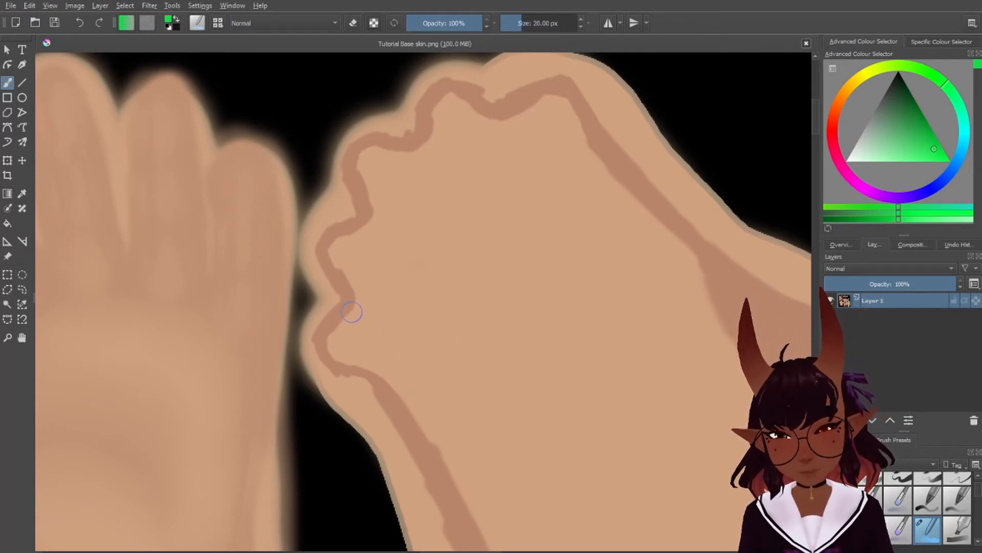
drag(352, 239, 338, 260)
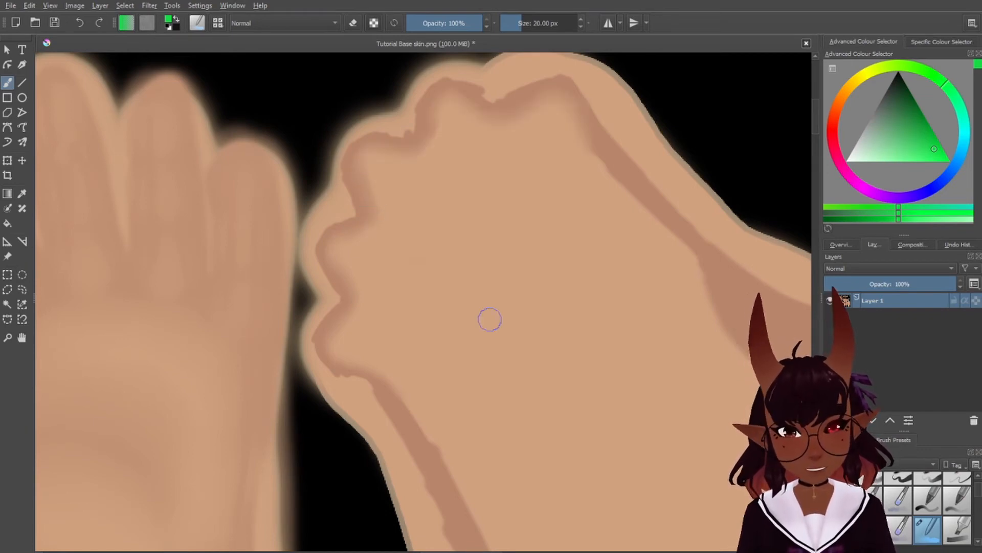
Blend the shading along both sides and at the ankle corner of the upper-foot island, enlarging the brush to 28 px and 63 px
scroll(500, 294, down, 4)
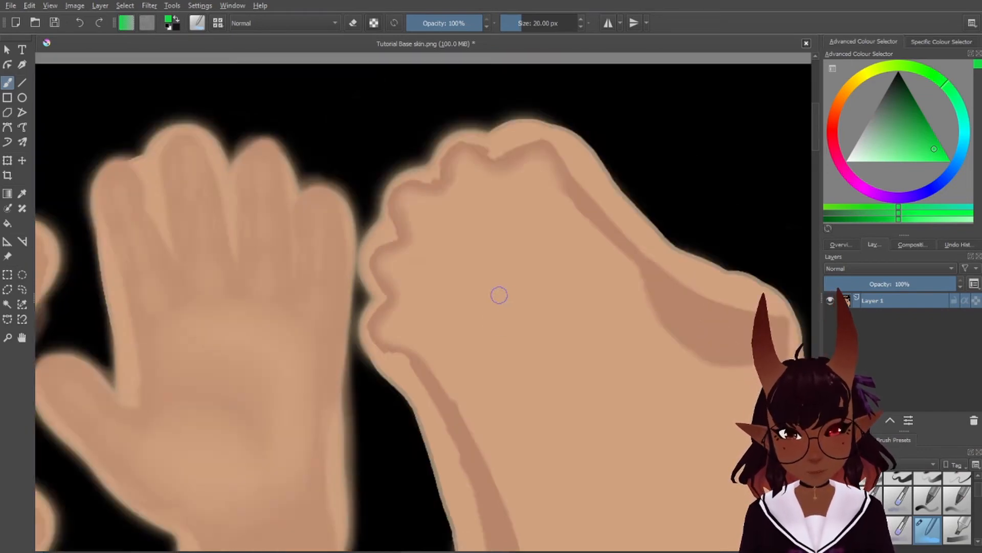
scroll(537, 309, up, 2)
middle_drag(587, 315, 555, 301)
key(bracketright)
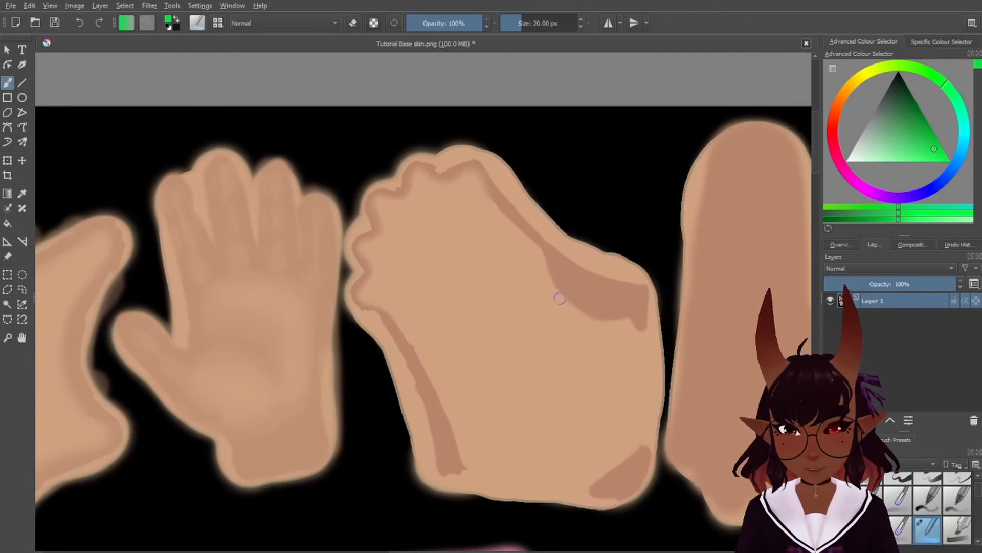
key(bracketright)
key(bracketright)
key(bracketright)
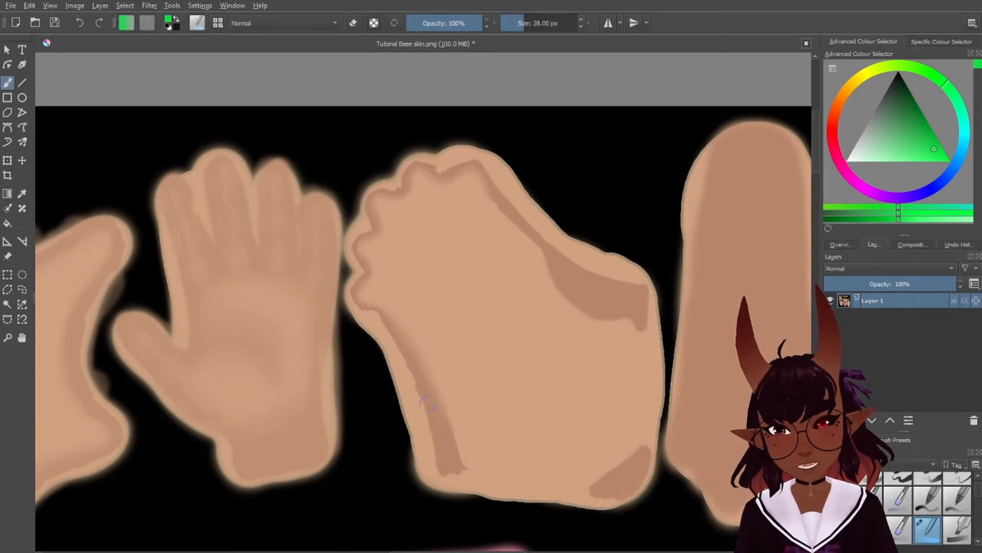
drag(554, 279, 582, 317)
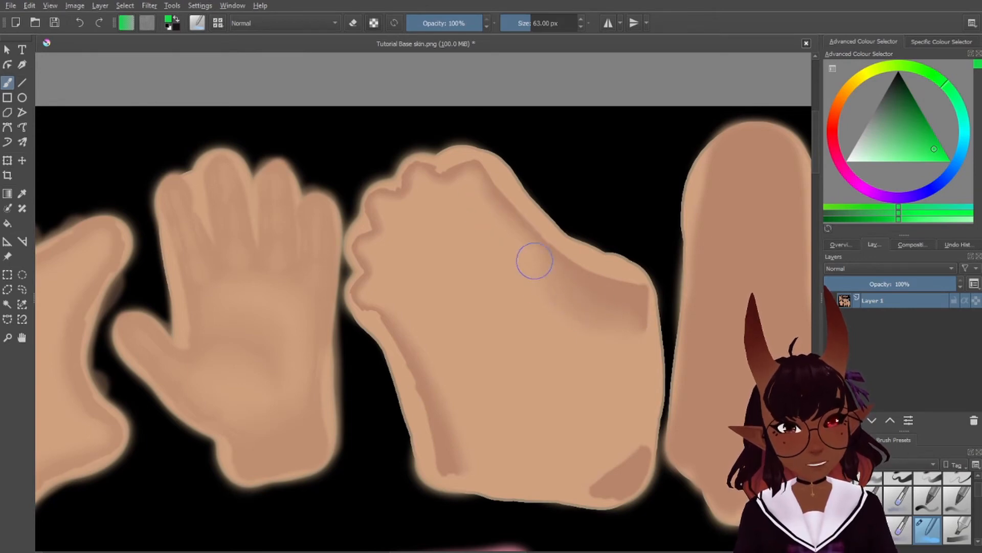
drag(627, 448, 597, 473)
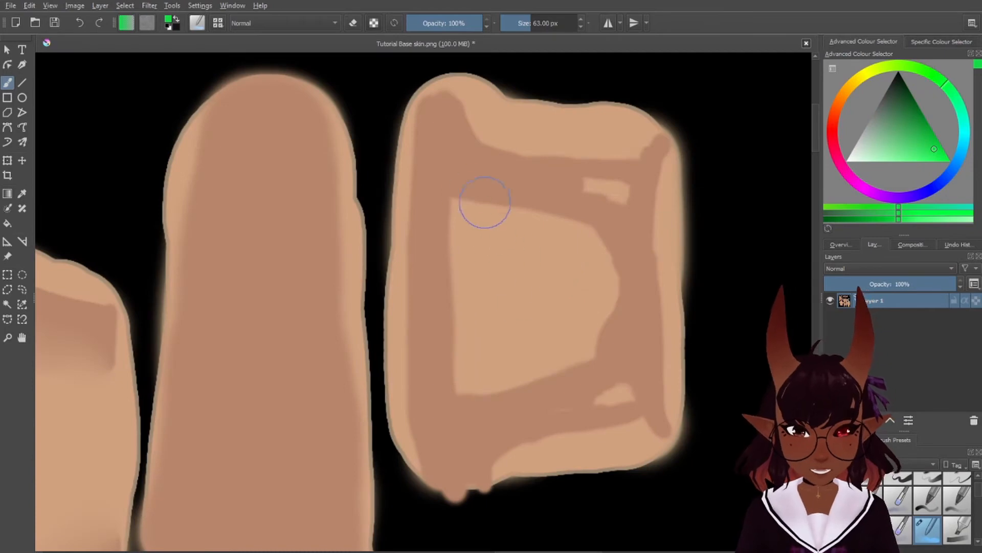
Blend the inner and outer edges of the dark shading on the heel island into the lighter skin tone
mouse_move(460, 221)
mouse_down()
mouse_move(487, 204)
mouse_move(501, 208)
mouse_move(612, 262)
mouse_move(599, 318)
mouse_move(601, 299)
mouse_move(588, 344)
mouse_move(470, 394)
mouse_move(454, 220)
mouse_move(439, 290)
mouse_up()
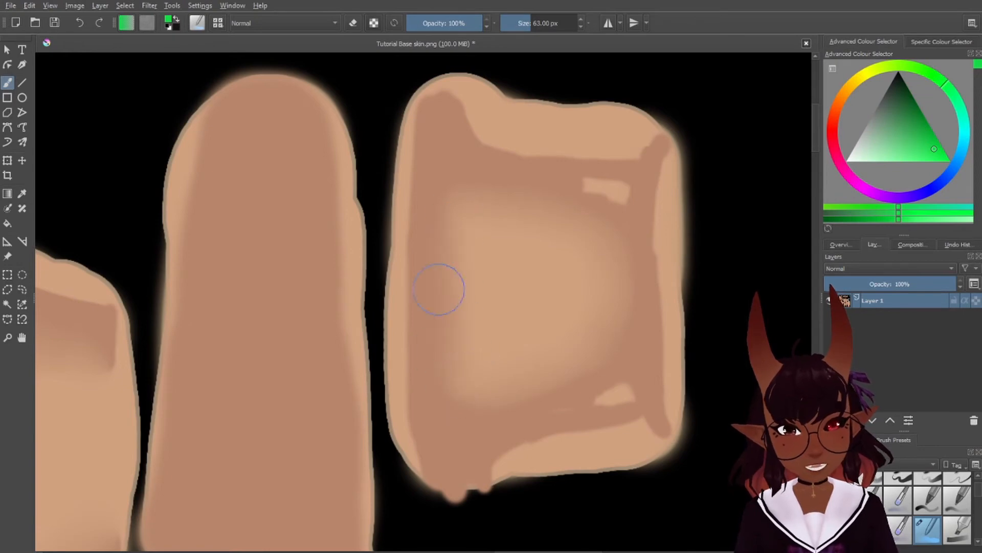
mouse_move(443, 374)
mouse_down()
mouse_move(553, 226)
mouse_move(574, 241)
mouse_move(573, 356)
mouse_move(472, 381)
mouse_move(568, 394)
mouse_move(519, 132)
mouse_up()
key(bracketleft)
key(bracketright)
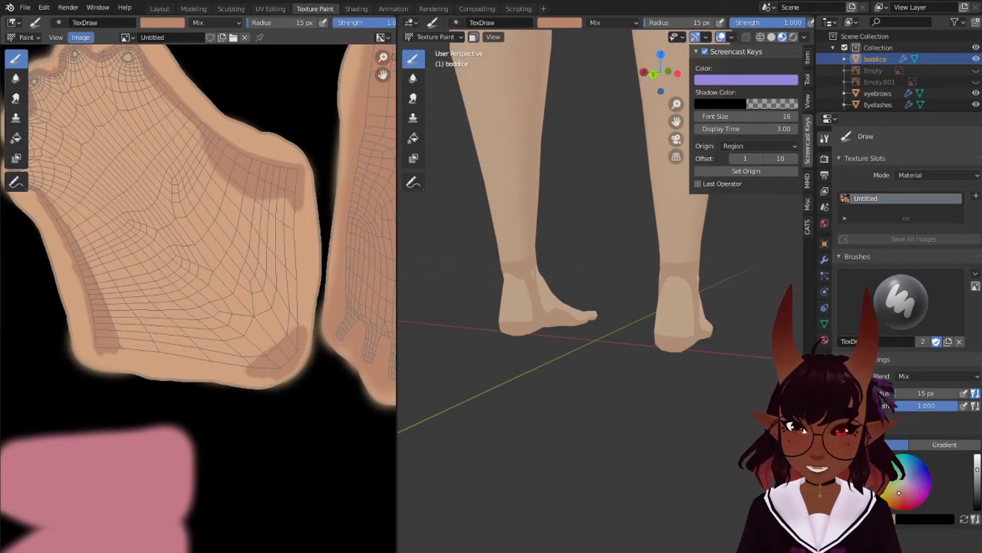
In Blender, reload the edited texture image and check the blended shading around the feet and ankles on the model
click(81, 38)
click(110, 100)
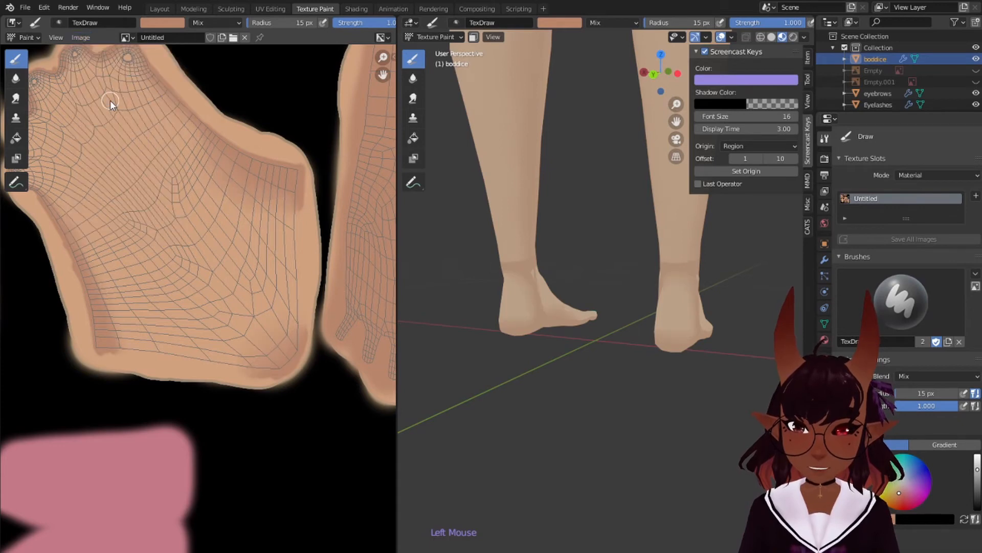
middle_drag(626, 228, 490, 308)
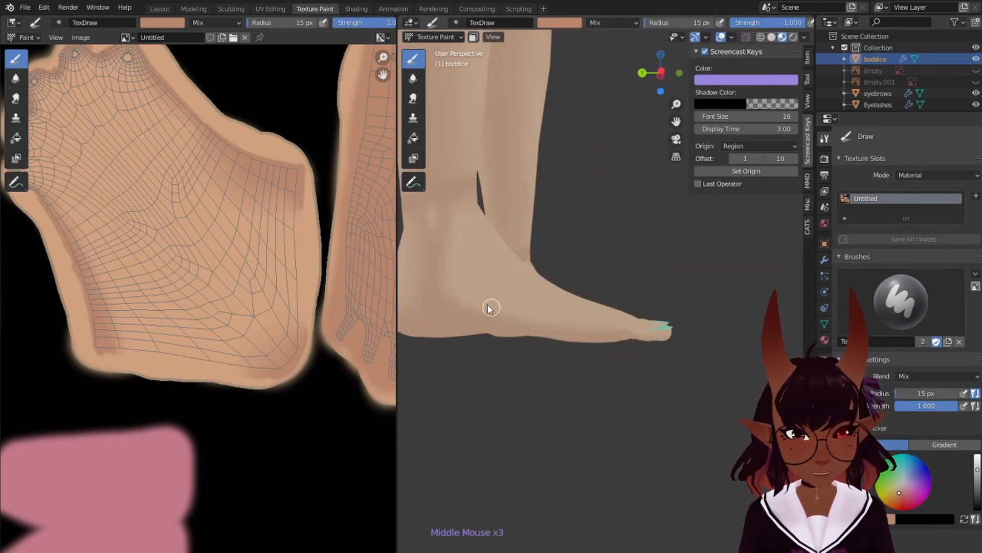
middle_drag(584, 326, 429, 325)
scroll(627, 309, up, 3)
mouse_move(632, 307)
middle_down()
mouse_move(658, 297)
mouse_move(686, 259)
mouse_move(624, 322)
middle_up()
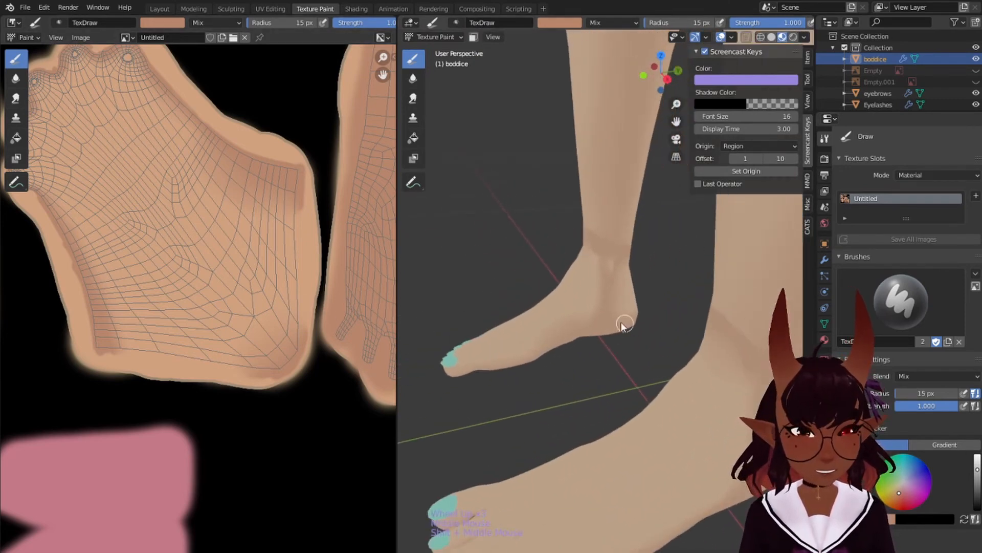
middle_drag(565, 324, 670, 274)
Inspect the ankle ends of the leg islands and reload the texture image to bring in their updated shading
scroll(134, 323, down, 8)
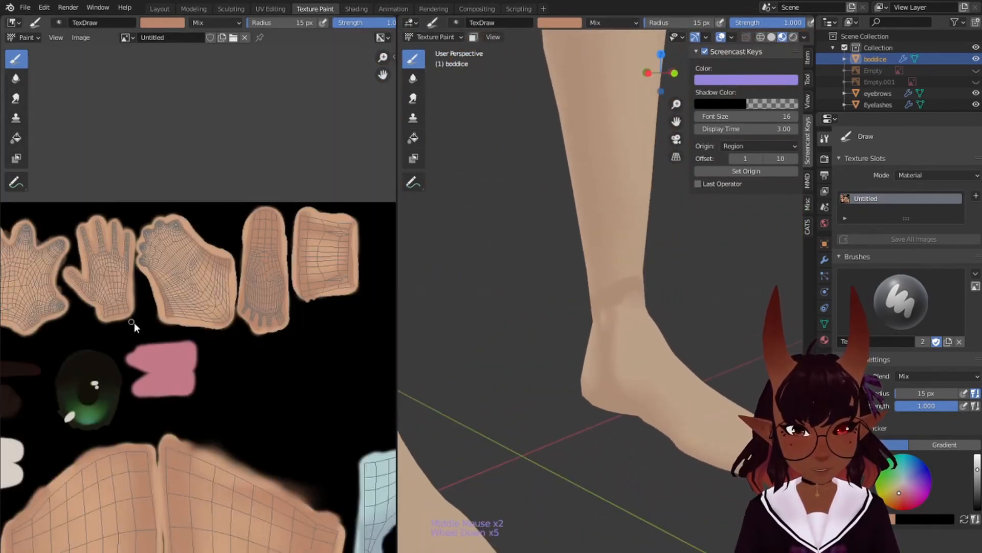
middle_drag(159, 326, 234, 228)
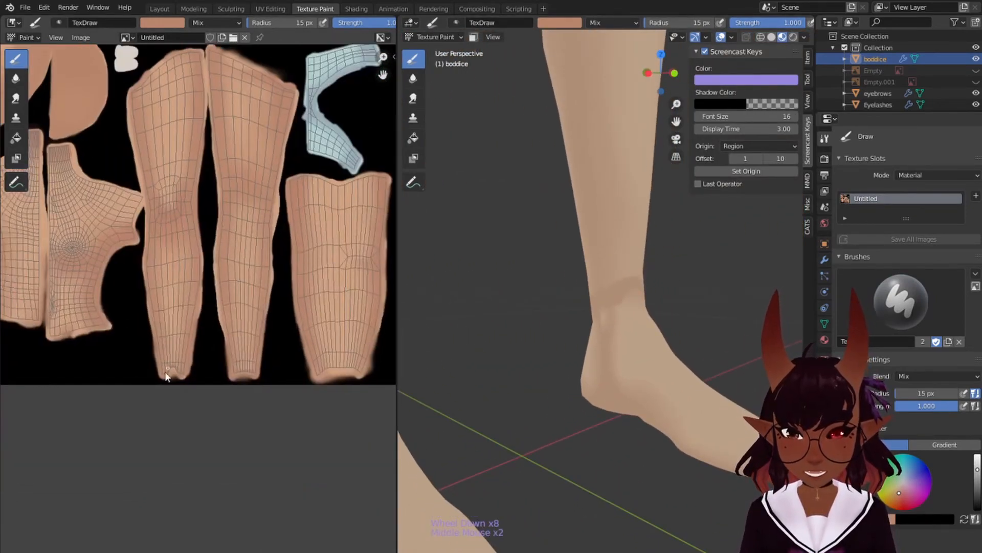
scroll(243, 418, up, 4)
middle_drag(244, 419, 219, 293)
scroll(217, 296, up, 1)
middle_drag(135, 265, 164, 281)
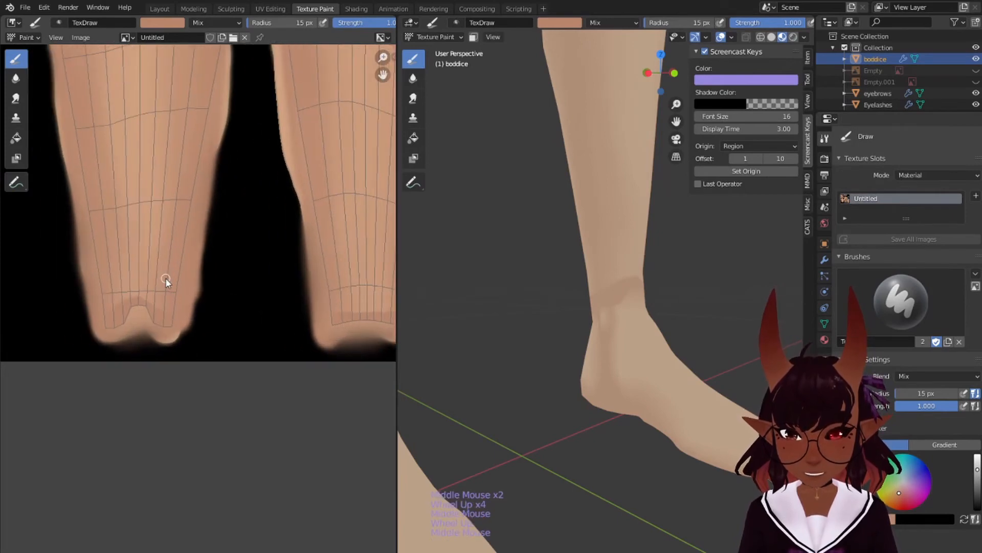
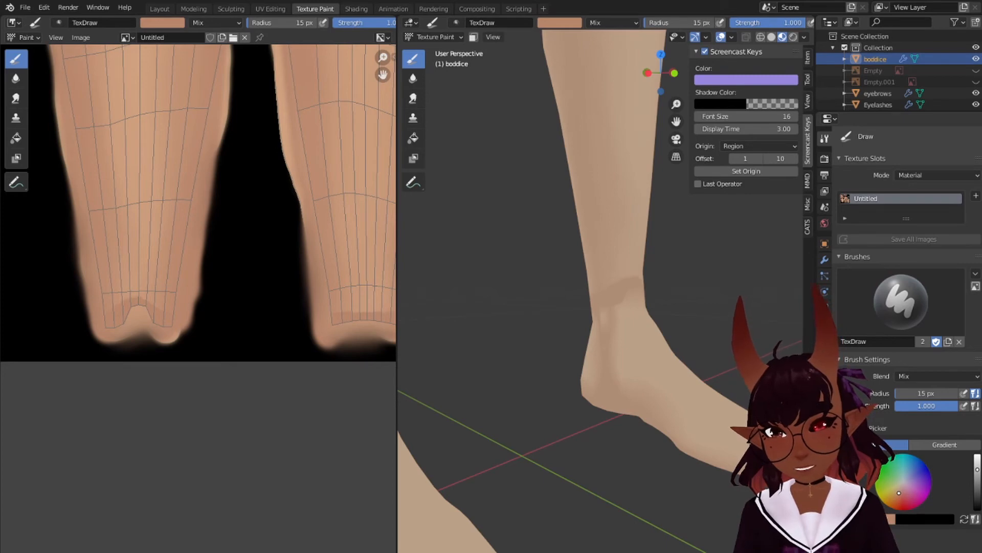
click(80, 38)
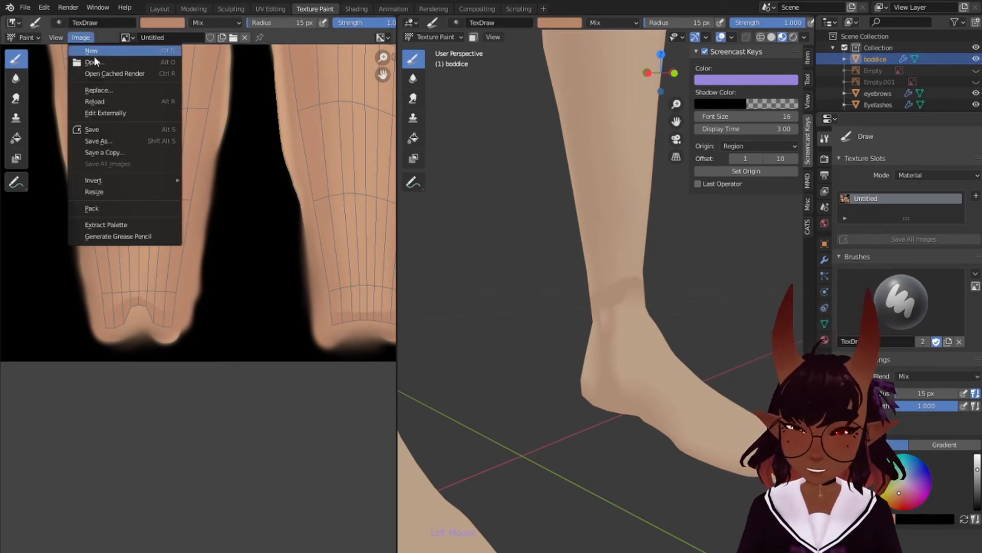
click(103, 97)
middle_drag(563, 260, 508, 255)
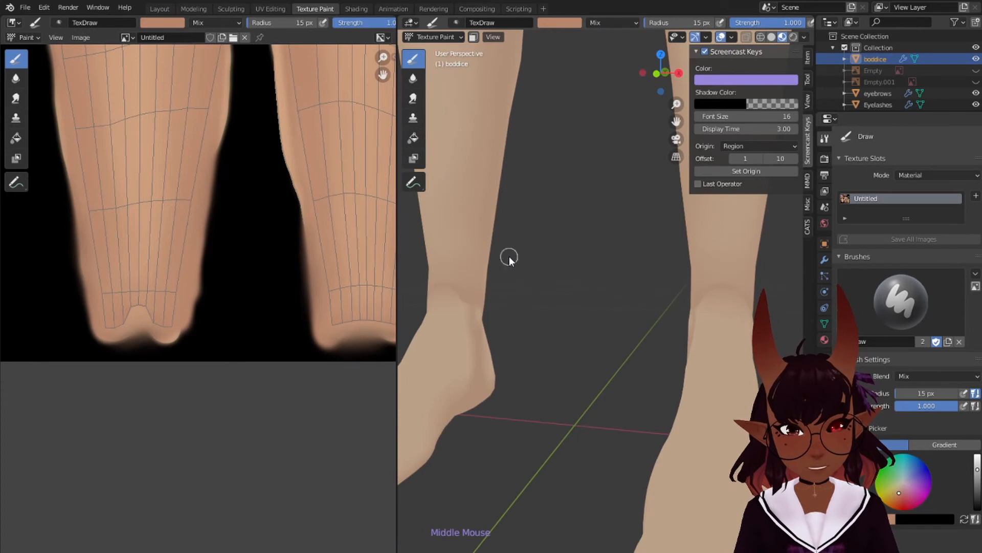
Sample the darker skin tone from the texture as the brush colour
click(172, 22)
click(237, 149)
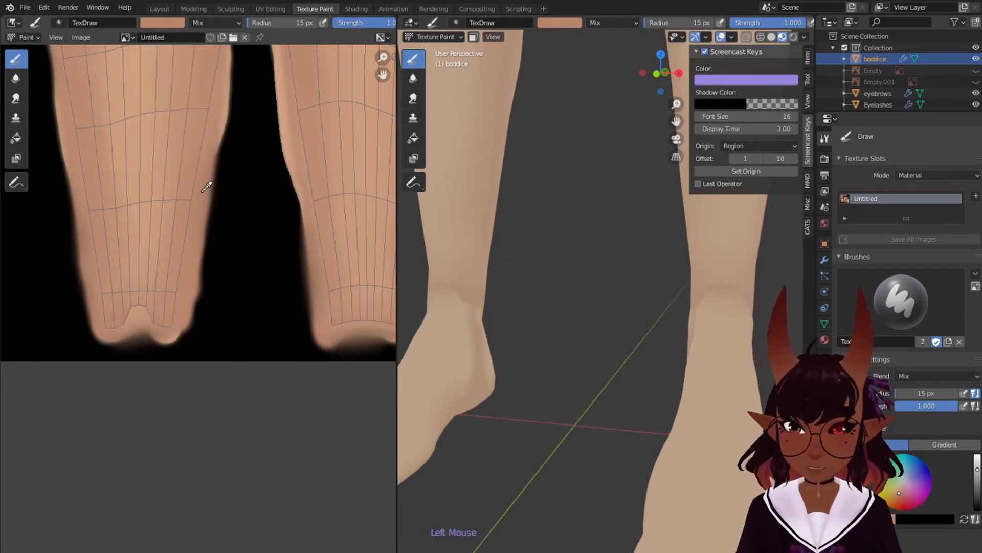
scroll(139, 159, down, 5)
middle_drag(131, 136, 153, 215)
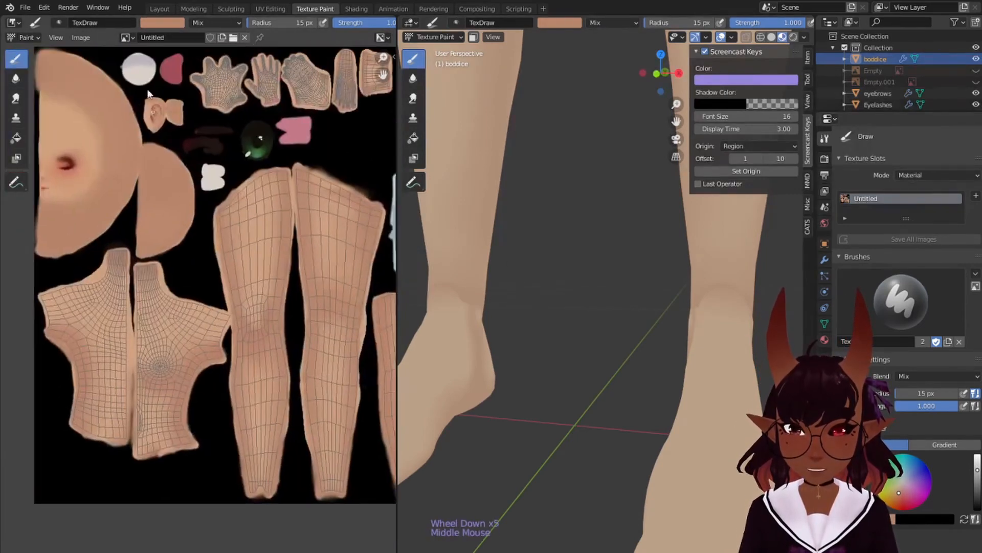
click(159, 24)
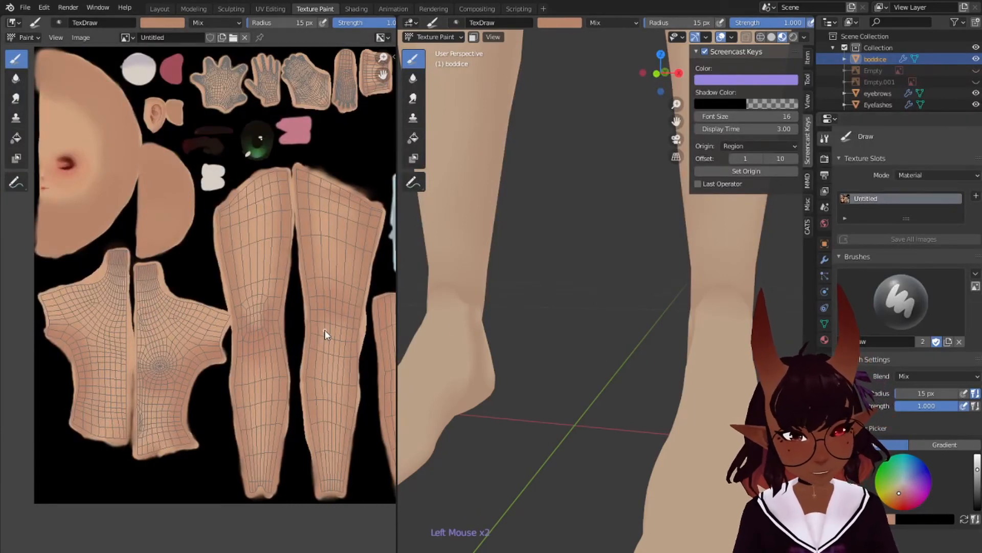
middle_drag(333, 329, 255, 307)
Enlarge the Draw brush radius to 67 px and paint over the seam between the lower leg and foot at the front of the ankle
middle_drag(544, 356, 500, 353)
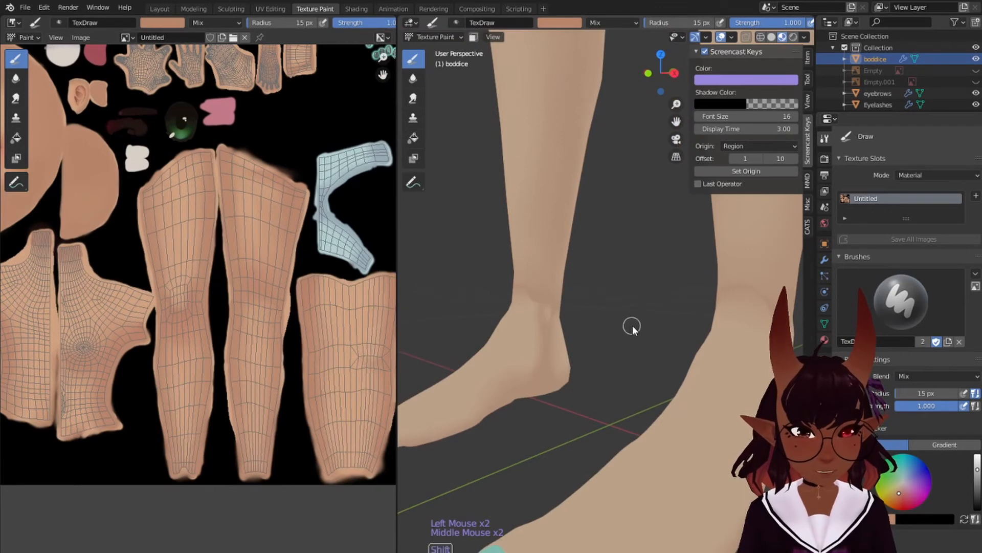
shift+middle_drag(631, 324, 611, 337)
scroll(601, 339, up, 3)
scroll(611, 337, up, 1)
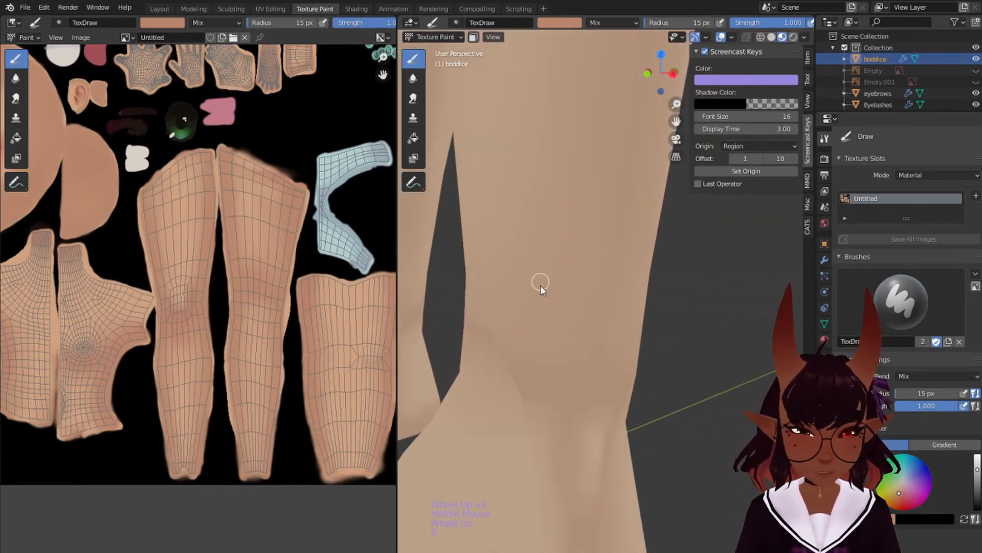
key(b)
key(bracketright)
key(bracketright)
key(bracketright)
key(bracketright)
key(bracketright)
key(bracketright)
key(bracketright)
key(bracketright)
key(bracketright)
key(bracketright)
key(bracketright)
key(bracketright)
key(bracketright)
key(bracketright)
key(bracketright)
key(bracketright)
key(bracketright)
key(bracketright)
key(bracketright)
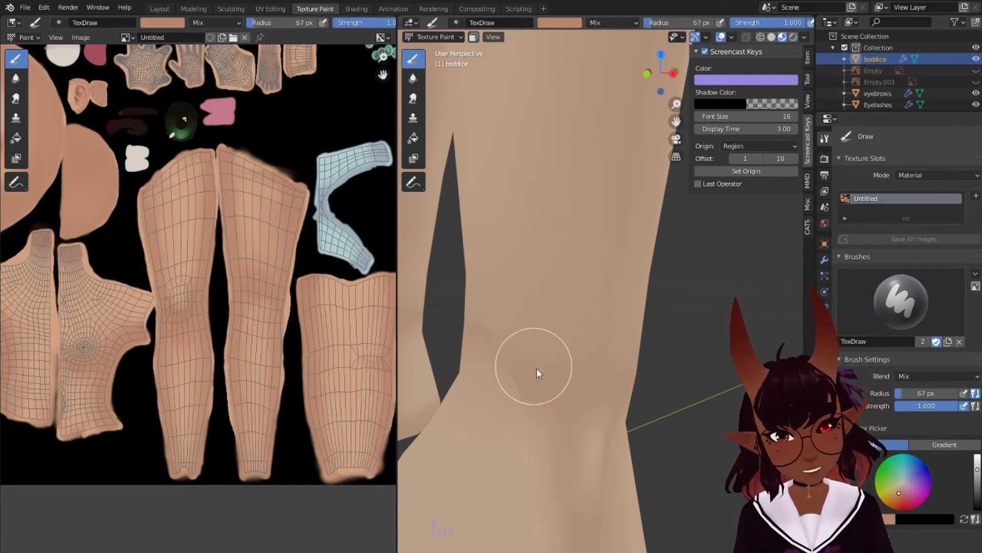
click(536, 367)
mouse_move(536, 368)
mouse_down()
mouse_move(548, 360)
mouse_move(493, 336)
mouse_up()
drag(492, 336, 563, 361)
click(563, 361)
Reduce the brush radius to 48 px and darken the skin across the front and side of the ankle and lower shin
scroll(563, 361, down, 3)
middle_drag(563, 361, 647, 410)
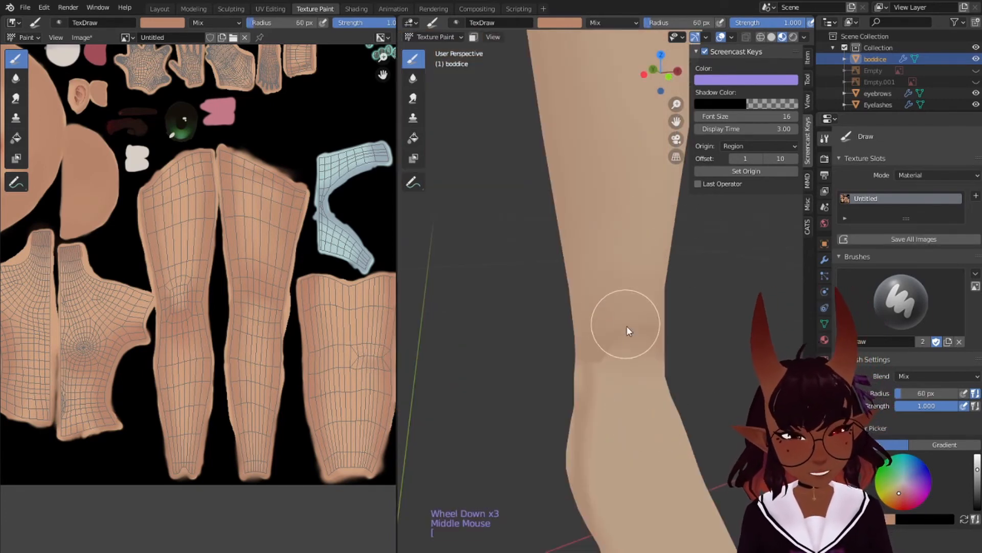
key(bracketleft)
key(bracketleft)
key(bracketleft)
key(bracketleft)
click(602, 354)
click(646, 329)
click(646, 329)
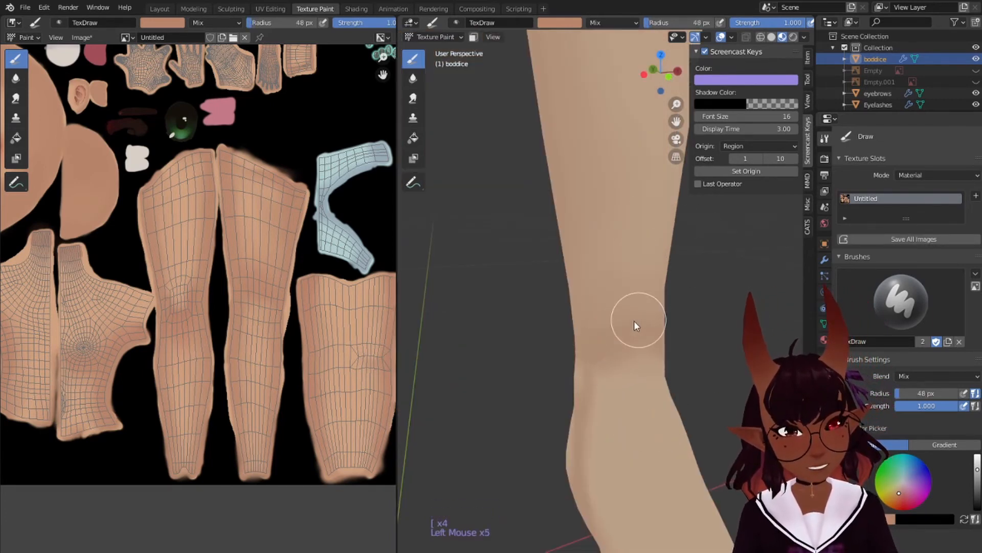
click(586, 414)
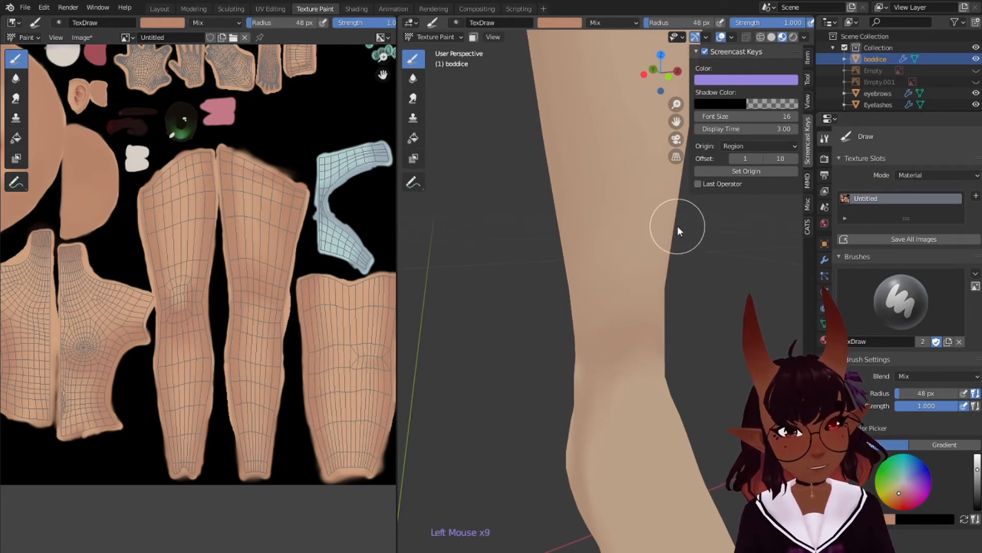
click(585, 257)
Paint the darker tone down the side of the lower leg to the seam just above the ankle bone
middle_drag(585, 256, 697, 248)
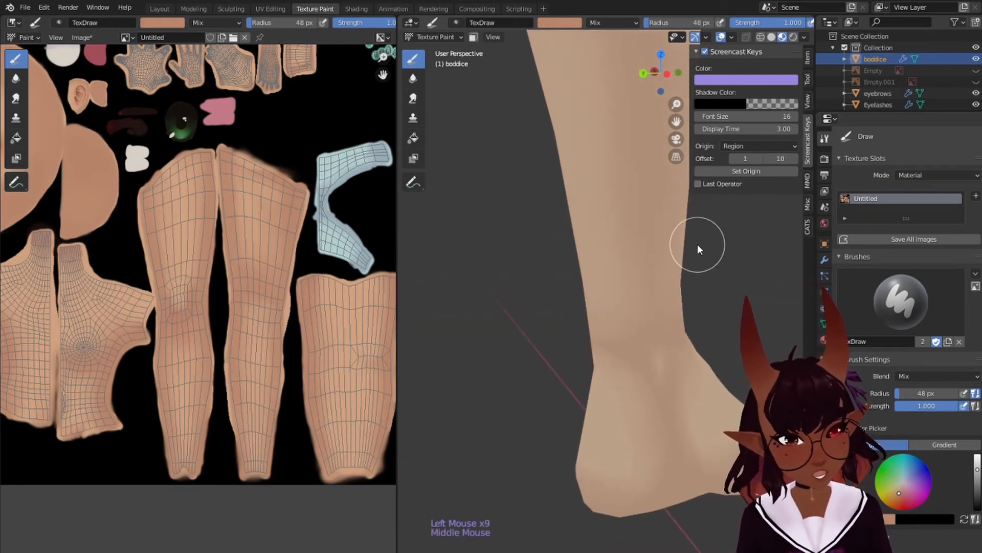
click(647, 275)
click(647, 274)
click(645, 274)
click(640, 272)
click(640, 274)
click(647, 302)
click(653, 327)
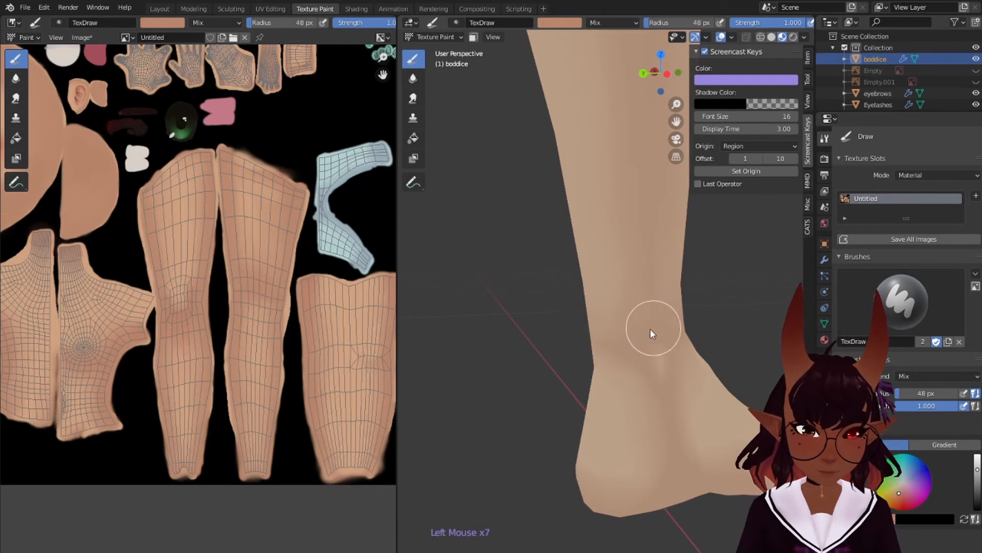
Soften the shading around the ankle bone, down the side of the heel and along the back of the lower leg
click(624, 355)
click(622, 358)
click(641, 387)
click(666, 447)
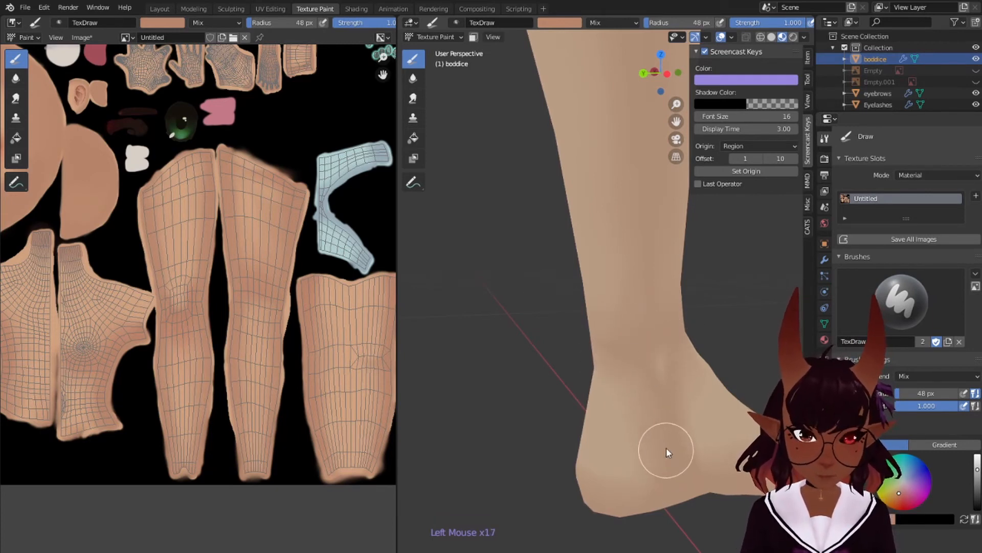
click(659, 463)
click(650, 481)
click(594, 294)
click(595, 271)
Reduce the brush radius to 34 px and paint over the seam at the back of the ankle above the heel
mouse_move(596, 272)
middle_down()
mouse_move(633, 283)
mouse_move(653, 260)
mouse_move(624, 234)
middle_up()
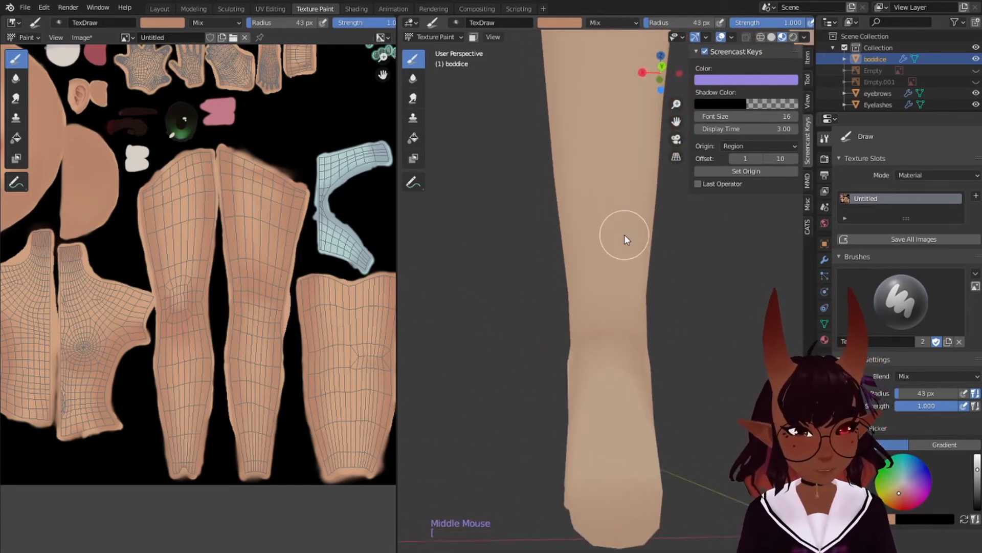
key(bracketleft)
key(bracketleft)
key(bracketleft)
key(bracketleft)
click(626, 333)
click(627, 333)
click(626, 333)
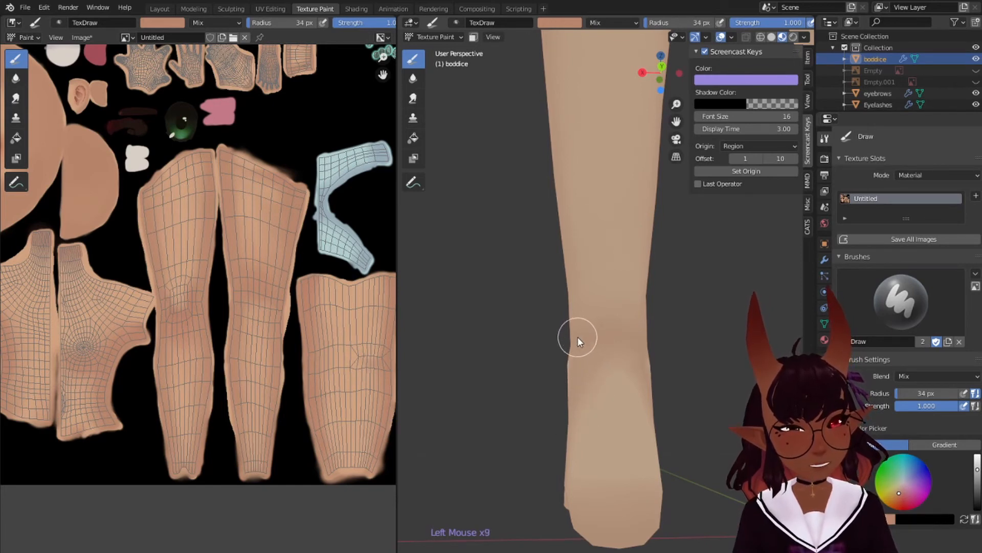
key(bracketright)
key(bracketright)
key(bracketright)
key(bracketright)
key(bracketright)
key(bracketright)
key(bracketright)
key(bracketright)
key(bracketright)
key(bracketright)
key(bracketright)
key(bracketright)
key(bracketright)
key(bracketright)
key(bracketright)
key(bracketright)
key(bracketright)
key(bracketright)
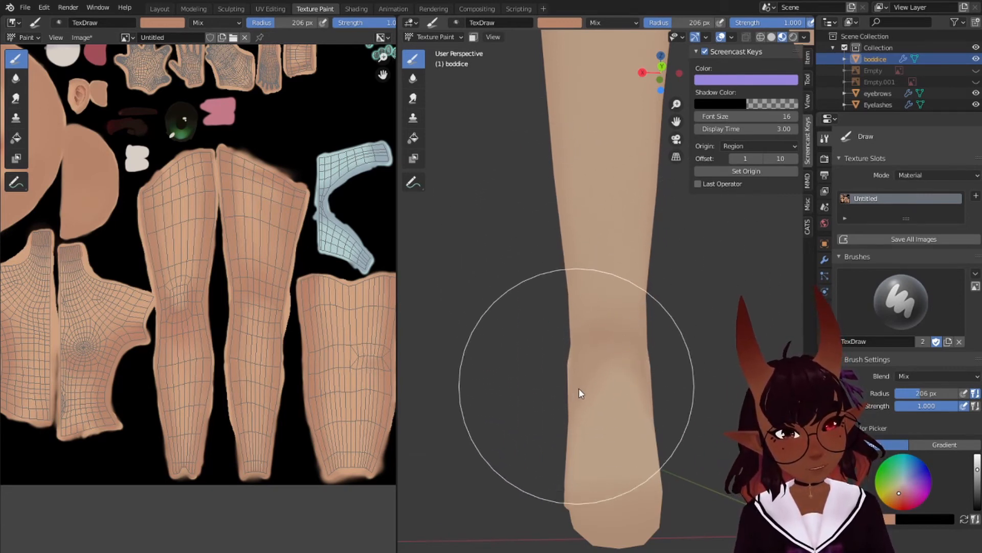
Set the brush radius to 50 px and darken the side of the ankle and heel on the foot
middle_drag(579, 388, 666, 394)
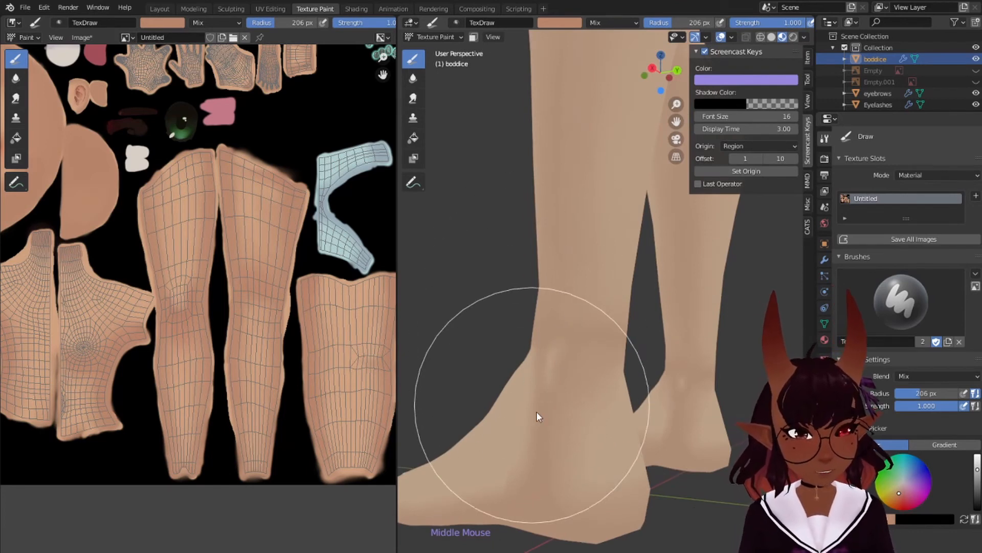
key(bracketleft)
key(bracketleft)
key(bracketleft)
key(bracketleft)
key(bracketleft)
key(bracketleft)
key(bracketleft)
key(bracketleft)
key(bracketleft)
key(bracketleft)
key(bracketleft)
key(bracketleft)
key(bracketleft)
click(577, 474)
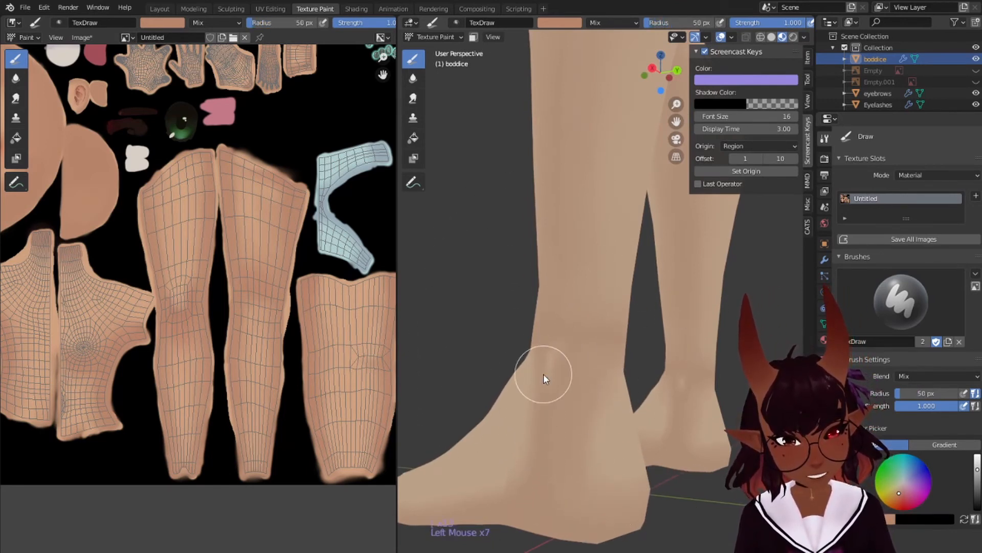
Reduce the brush radius to 32 px and sample a lighter skin tone from the texture as the brush colour
mouse_move(509, 344)
middle_down()
mouse_move(555, 383)
mouse_move(555, 366)
middle_up()
scroll(547, 371, down, 2)
key(bracketleft)
key(bracketleft)
key(bracketleft)
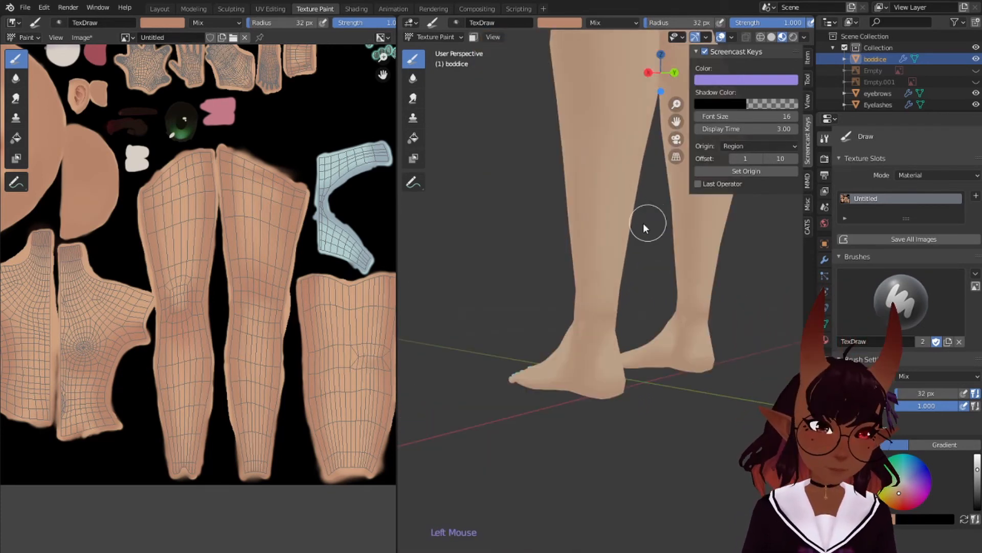
click(163, 22)
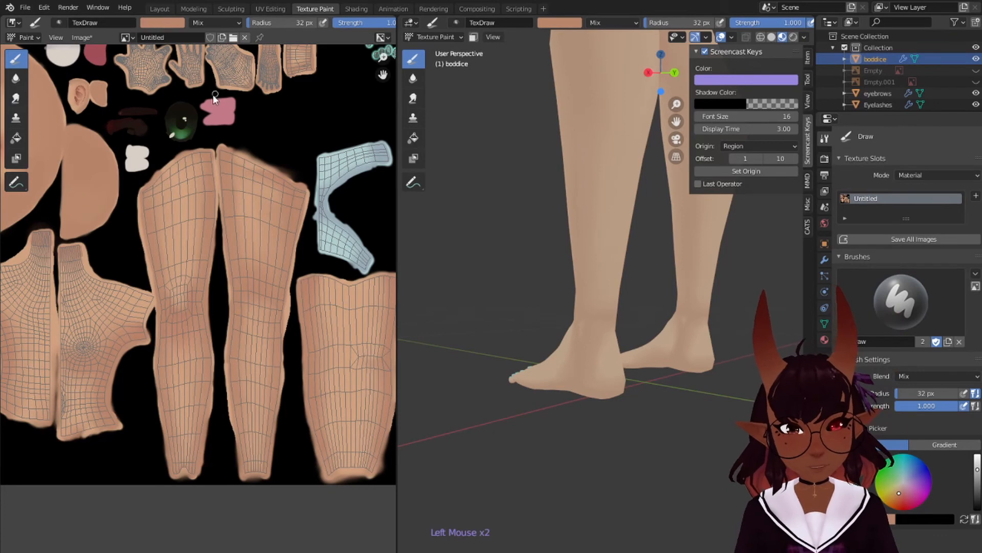
click(172, 22)
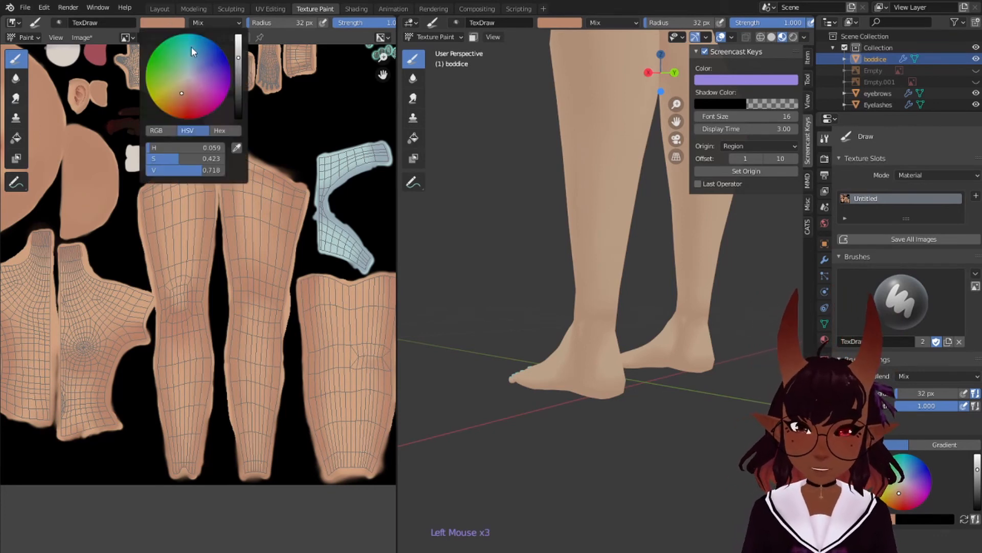
click(236, 149)
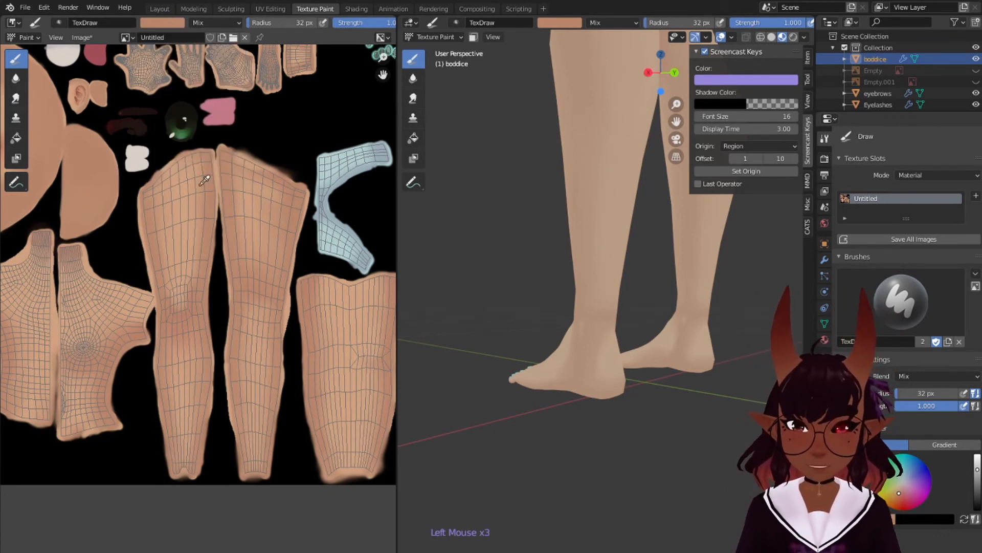
click(173, 161)
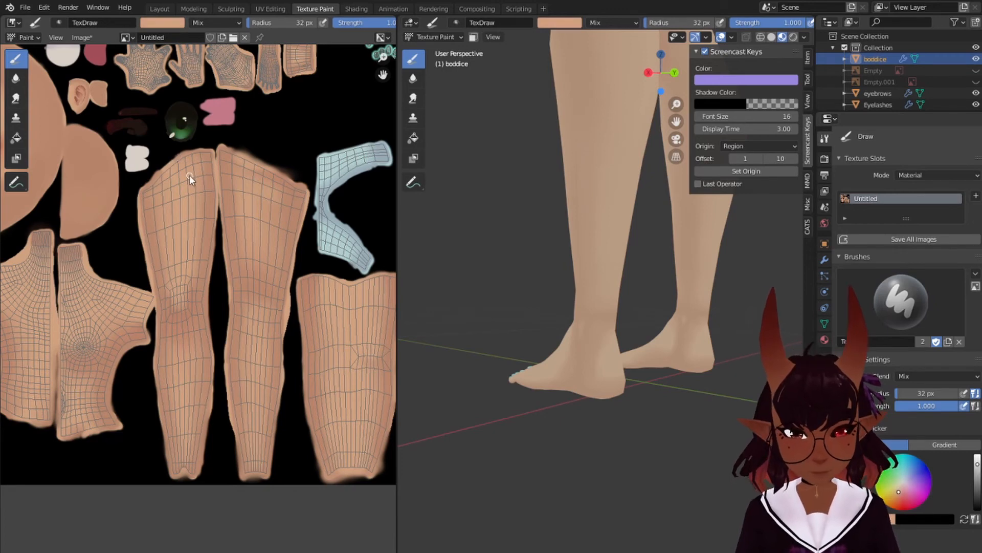
middle_drag(169, 164, 192, 69)
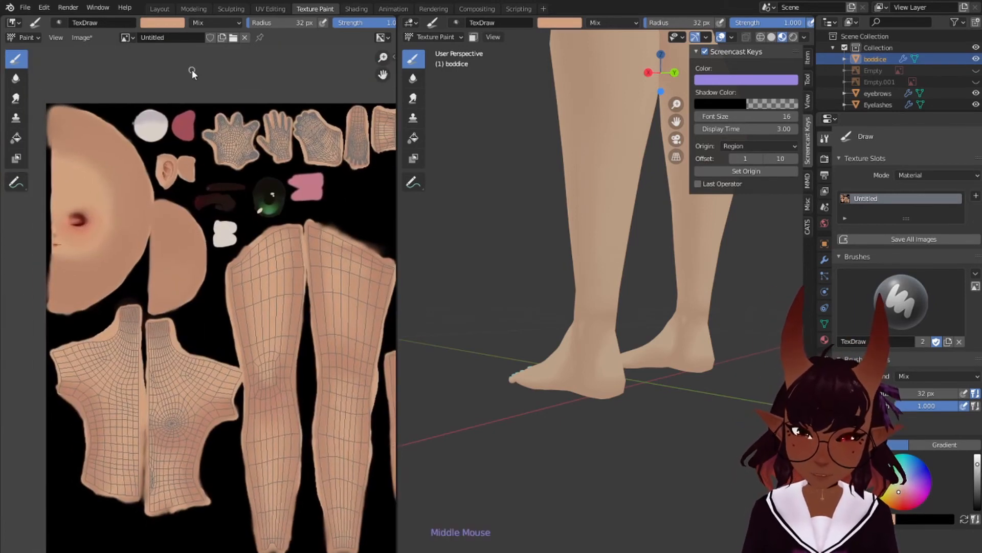
click(180, 22)
click(236, 148)
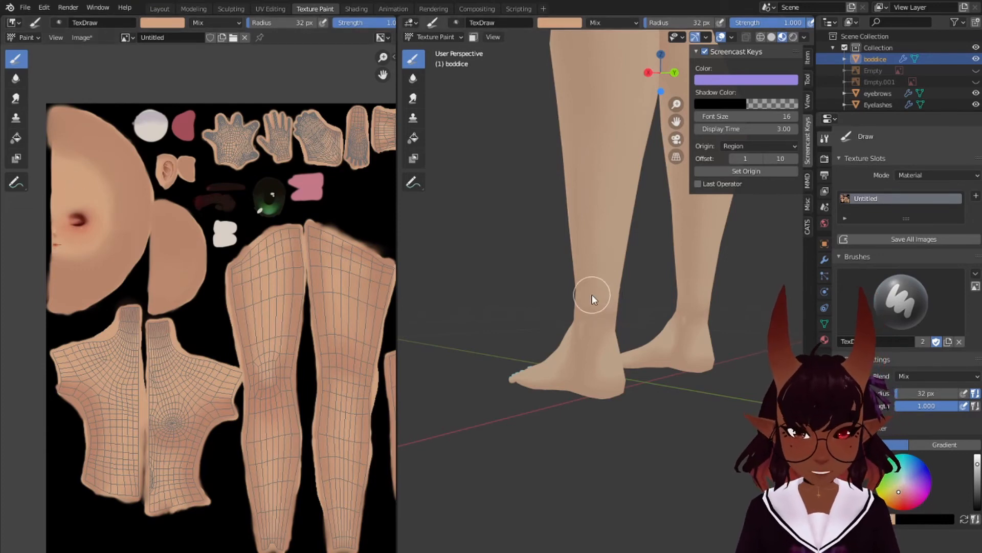
Set the brush radius to 33 px and dab the lighter skin tone over the side of the foot below the ankle
mouse_move(592, 293)
middle_down()
mouse_move(652, 299)
mouse_move(625, 288)
mouse_move(611, 299)
middle_up()
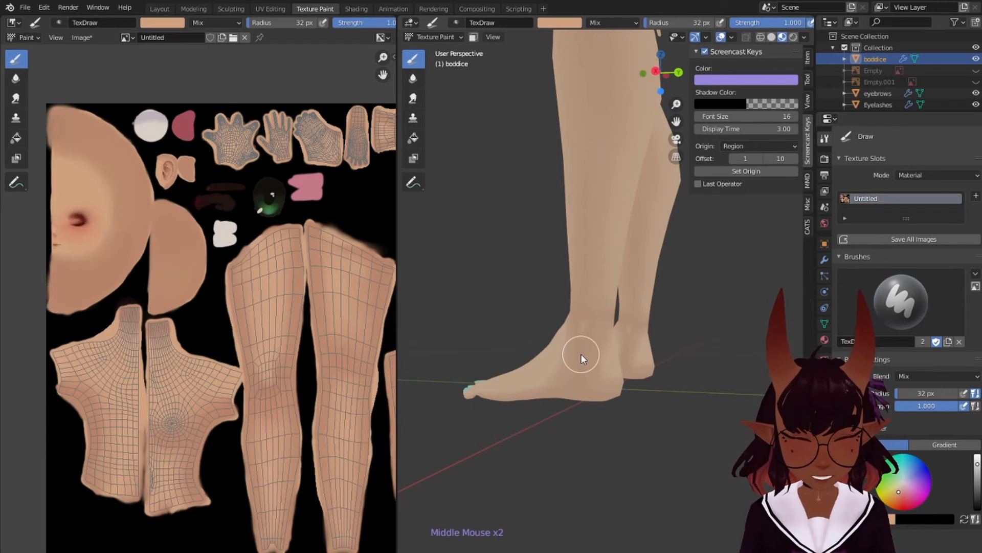
key(bracketright)
key(bracketright)
key(bracketright)
key(bracketright)
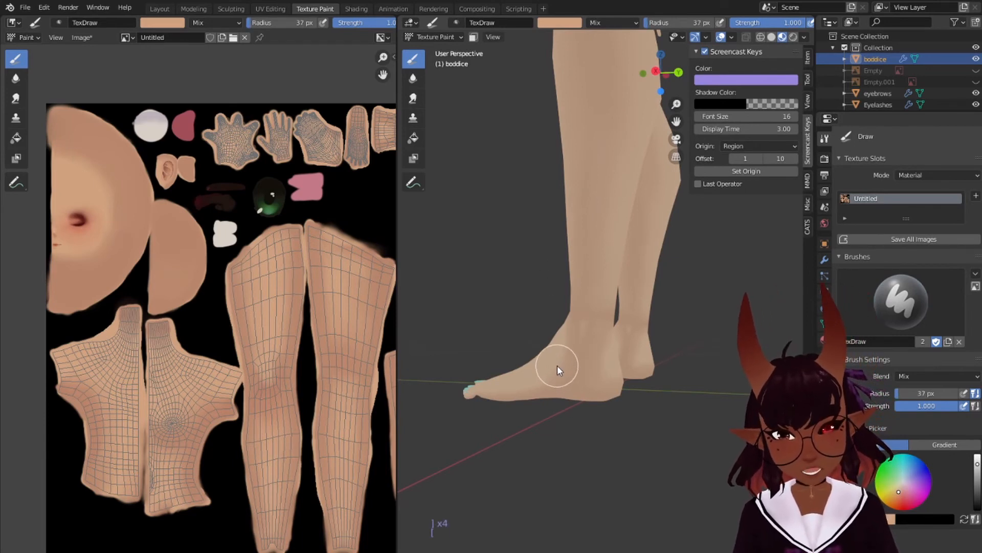
key(bracketleft)
key(bracketleft)
click(581, 369)
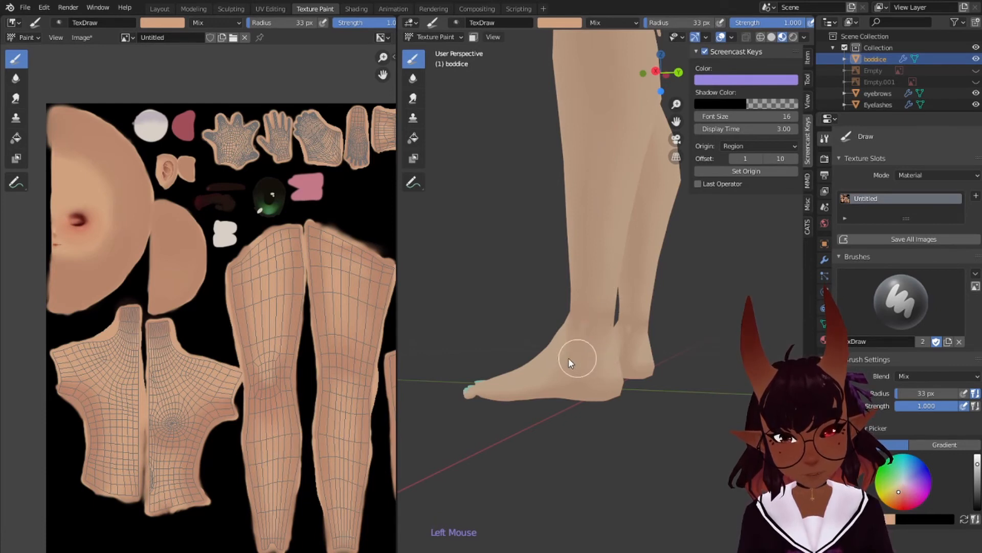
click(662, 361)
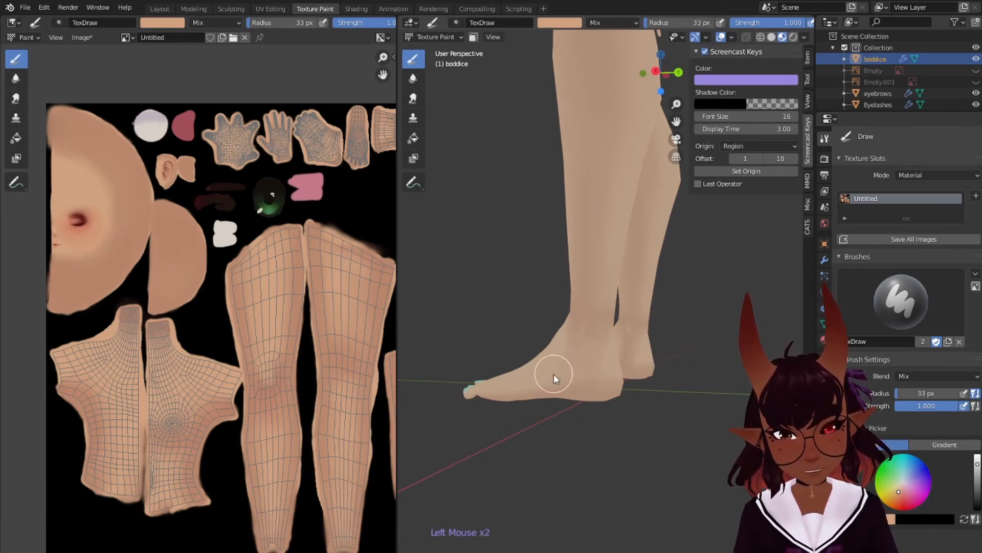
Lighten the skin on the opposite side of the foot, just below the ankle bone
middle_drag(780, 286, 573, 299)
scroll(630, 287, up, 2)
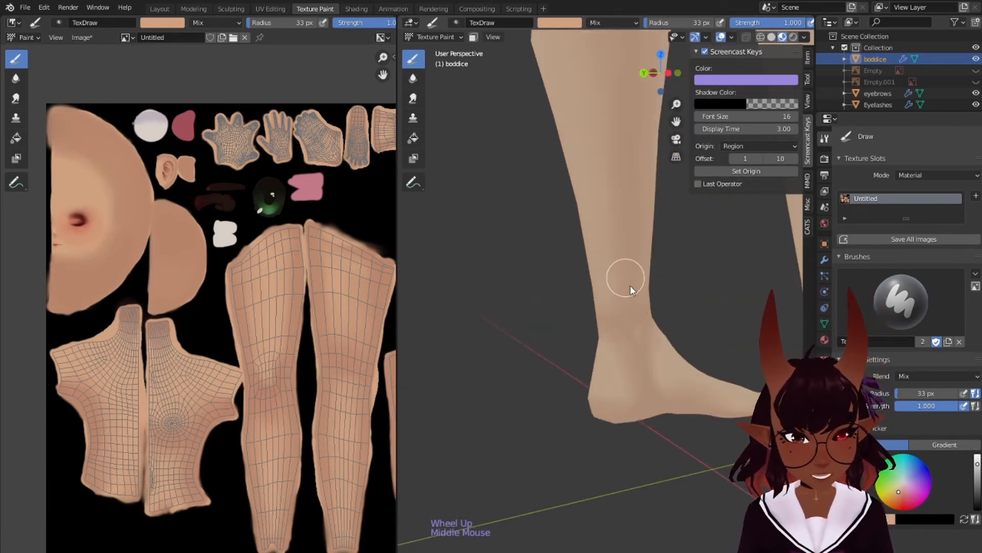
click(658, 354)
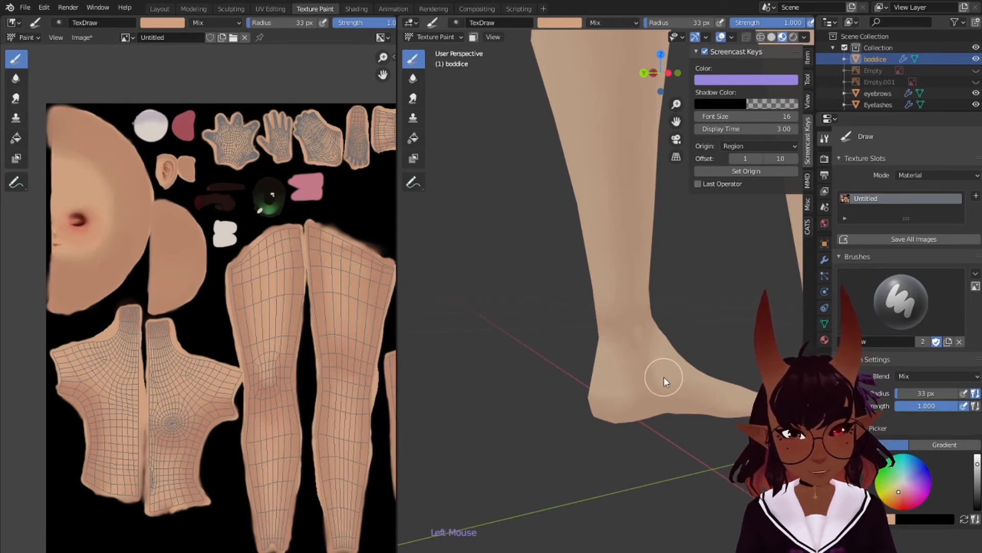
Sample a darker skin tone, set the brush radius to 113 px and shade the front of the lower leg above the ankle on its texture island
scroll(620, 392, down, 4)
middle_drag(620, 392, 731, 309)
scroll(674, 338, up, 3)
scroll(673, 339, up, 1)
middle_drag(674, 339, 666, 285)
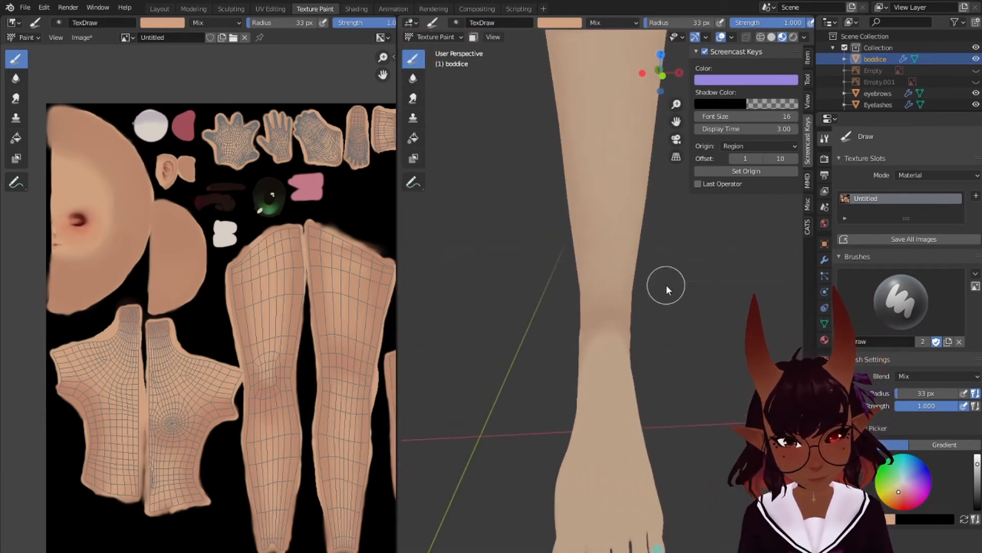
scroll(283, 284, up, 4)
middle_drag(283, 284, 201, 191)
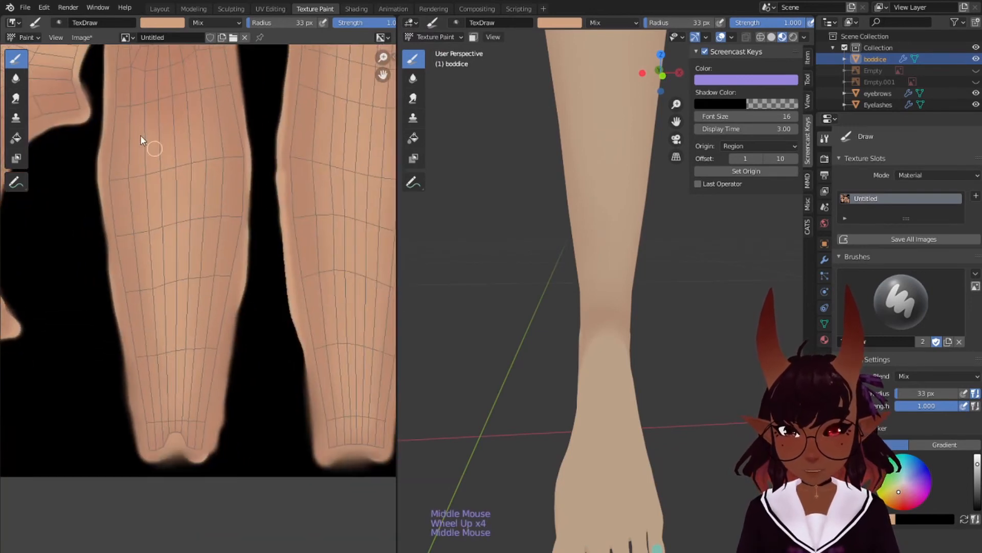
click(159, 22)
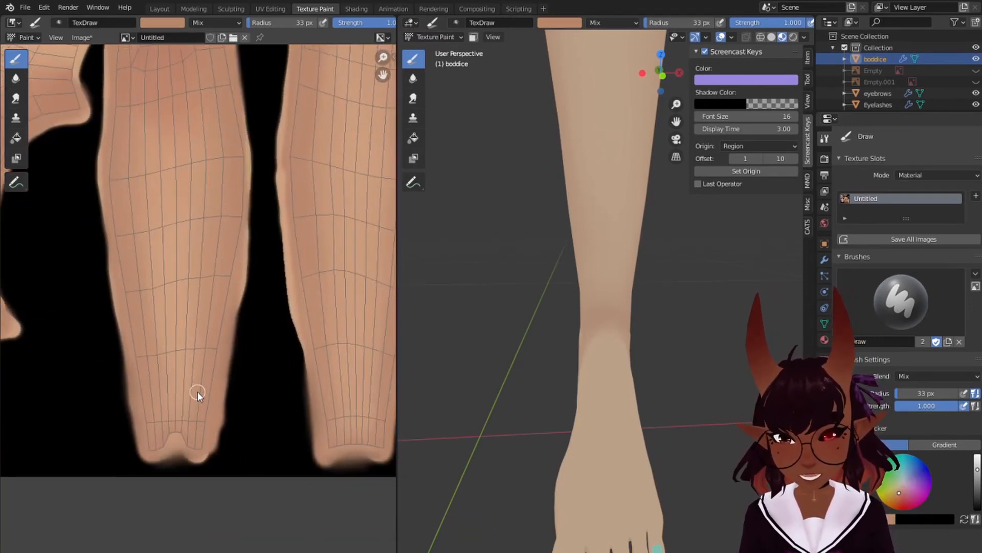
key(bracketright)
key(bracketright)
key(bracketright)
key(bracketright)
key(bracketright)
key(bracketright)
key(bracketright)
key(bracketright)
key(bracketright)
key(bracketright)
key(bracketright)
key(bracketright)
key(bracketright)
key(bracketright)
key(bracketright)
key(bracketright)
key(bracketright)
key(bracketright)
key(bracketright)
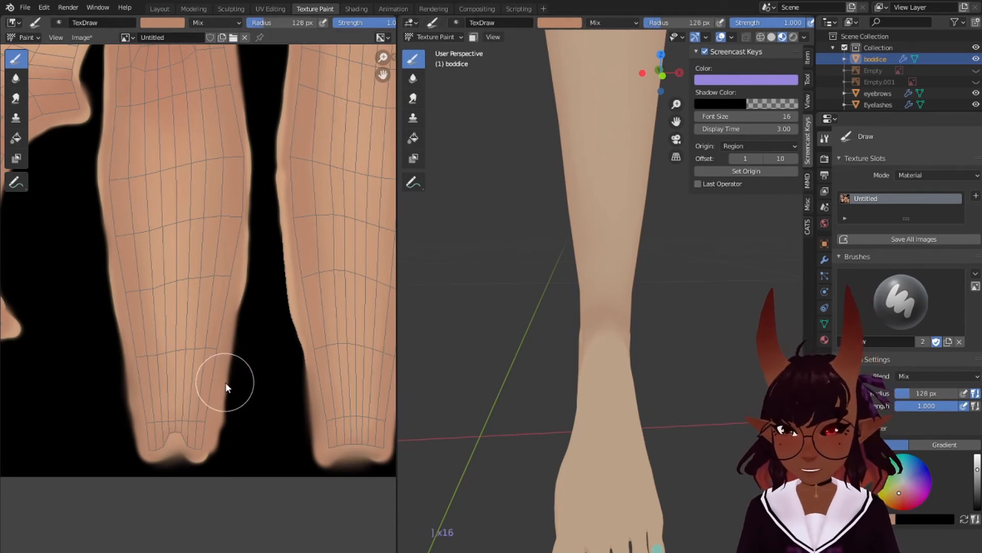
key(bracketleft)
key(bracketleft)
key(bracketleft)
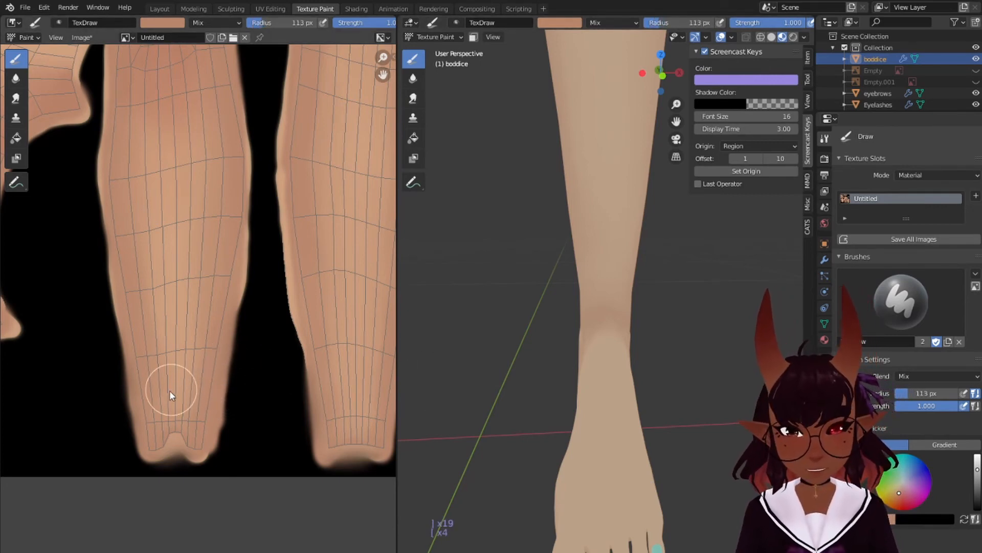
click(160, 401)
click(155, 413)
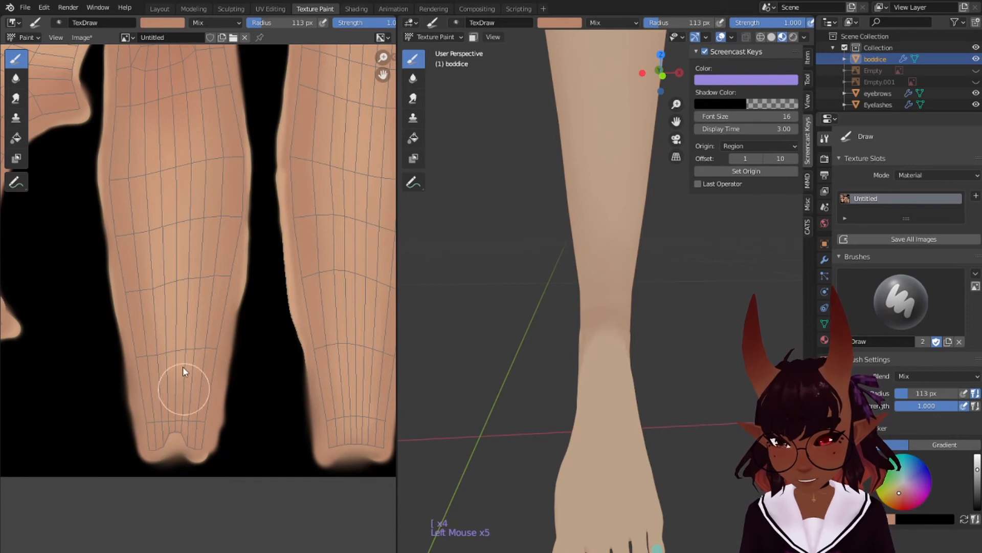
click(185, 384)
click(187, 399)
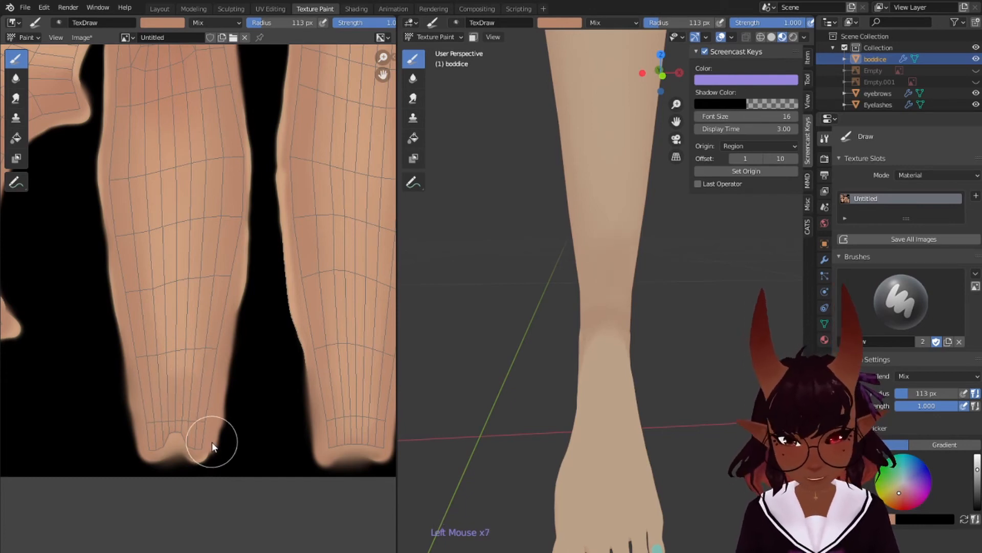
Darken the lower end of the neighbouring leg island with the same shading tone
click(346, 362)
click(350, 394)
click(354, 422)
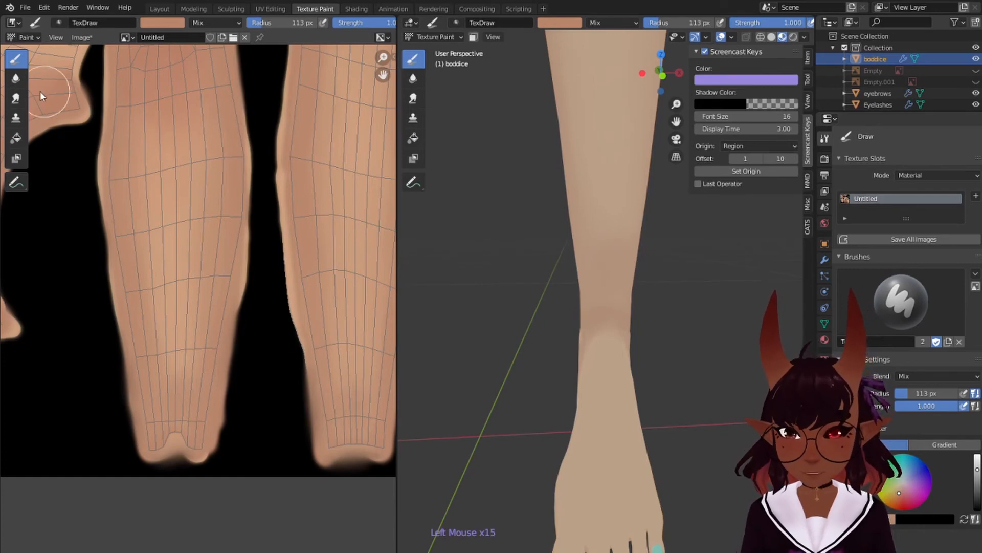
Blend the new shading above the ankle upward with the Smear brush at a 188 px radius
click(15, 97)
key(bracketright)
key(bracketright)
key(bracketright)
key(bracketright)
key(bracketright)
key(bracketright)
key(bracketright)
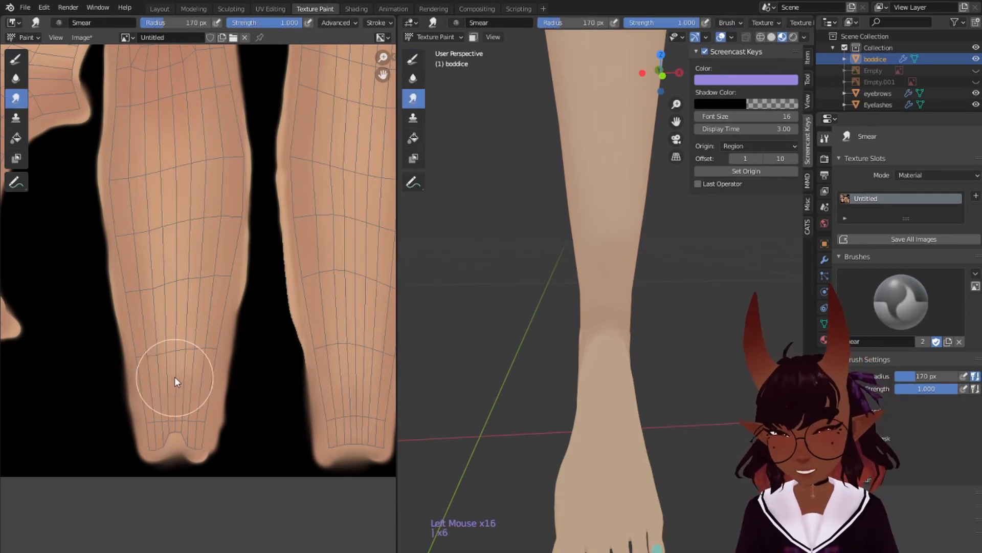
click(176, 380)
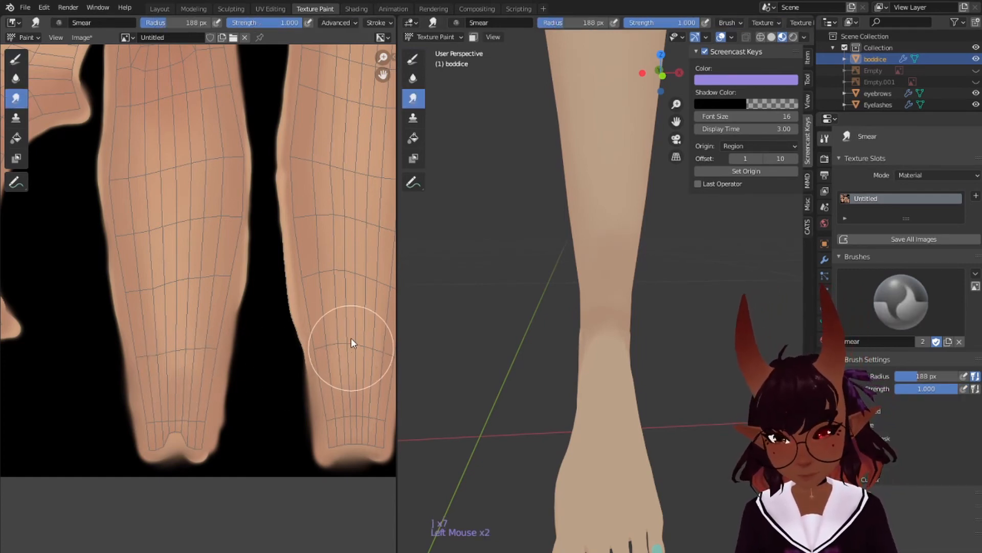
Paint a sampled lighter skin tone on the heel's texture island with the 50 px Draw brush and save the image
middle_drag(491, 276, 596, 272)
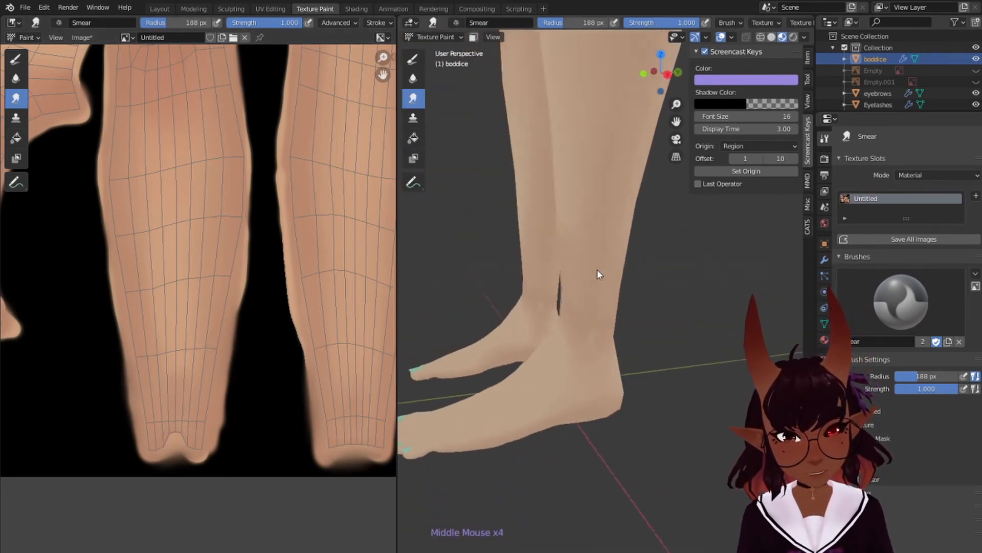
scroll(581, 256, down, 1)
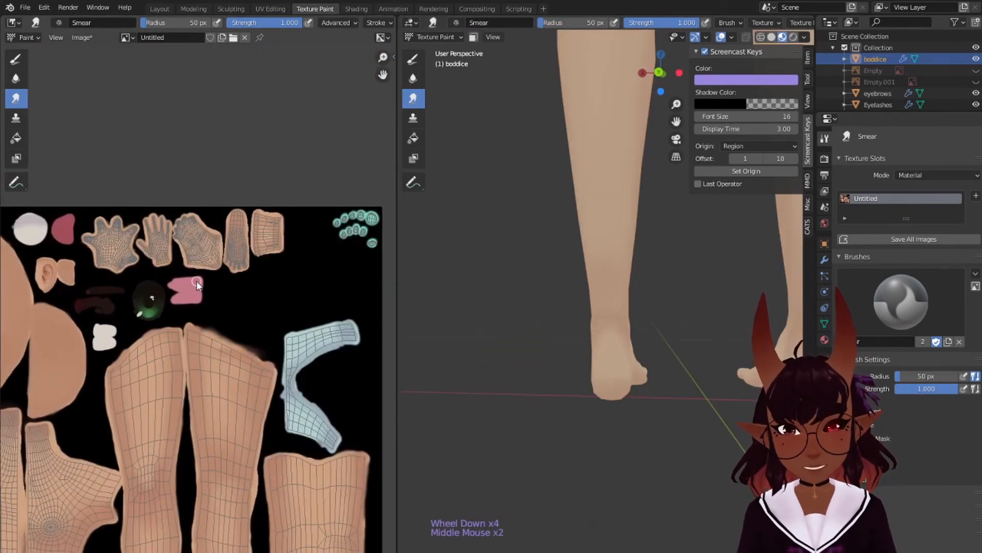
scroll(197, 285, up, 4)
middle_drag(197, 284, 76, 427)
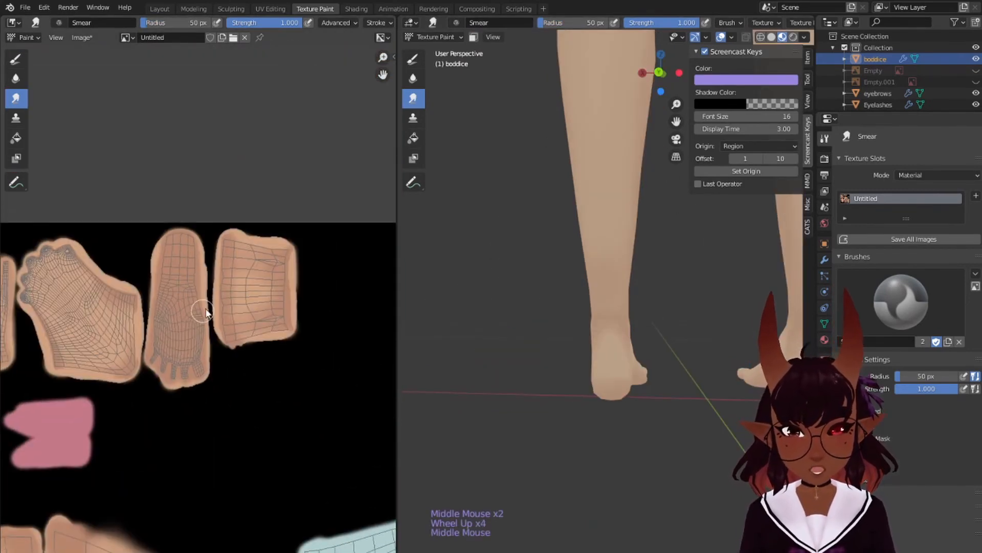
scroll(299, 250, up, 4)
middle_drag(299, 250, 188, 256)
click(15, 59)
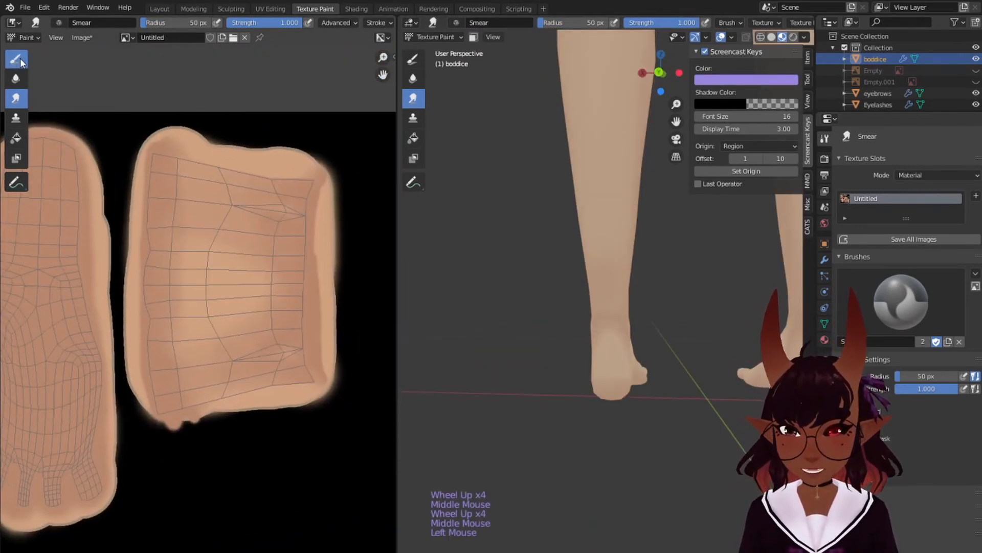
click(163, 22)
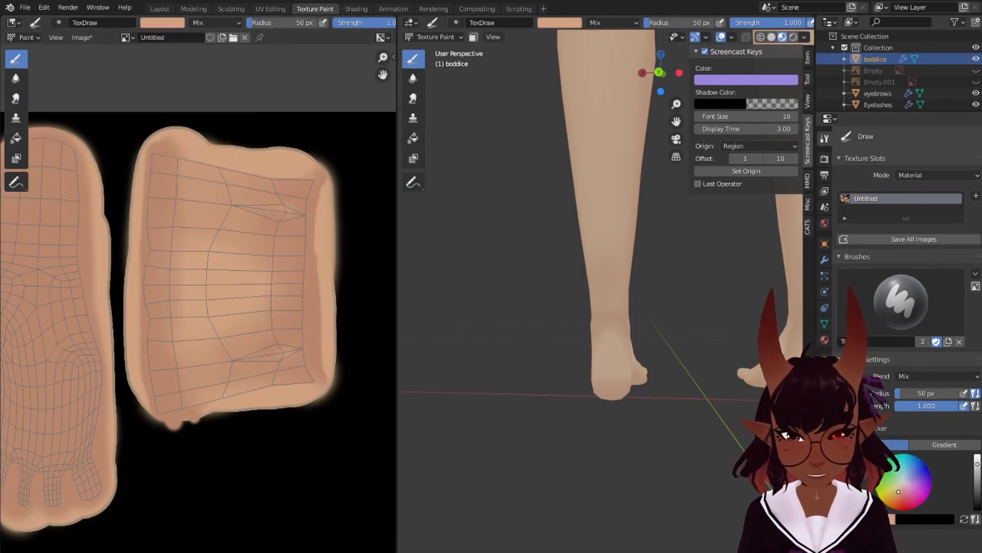
click(184, 251)
click(184, 252)
click(194, 313)
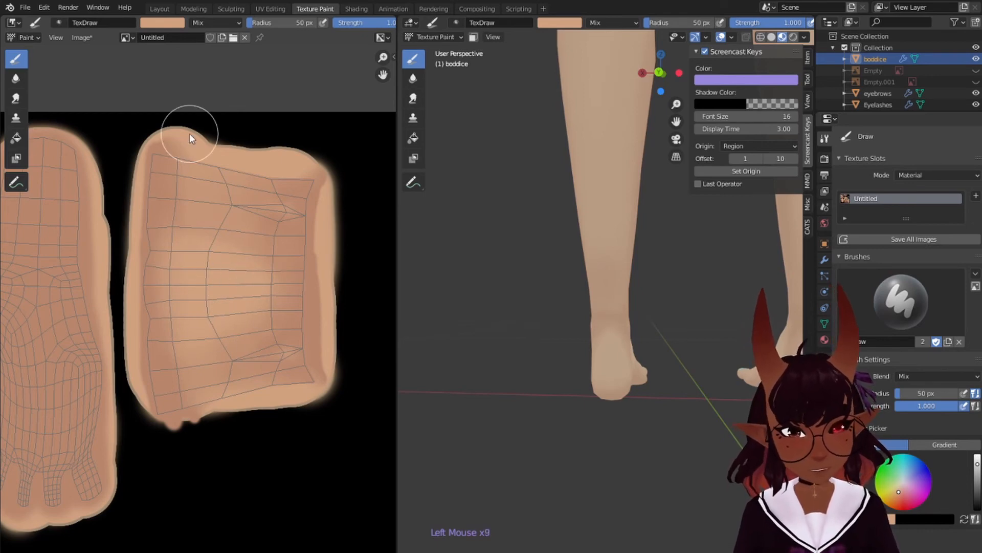
click(81, 38)
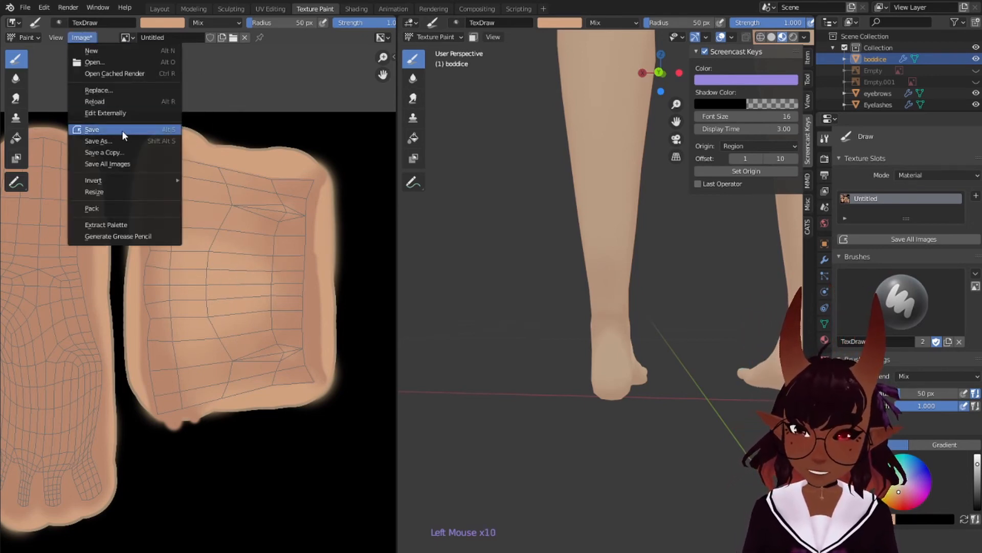
click(92, 129)
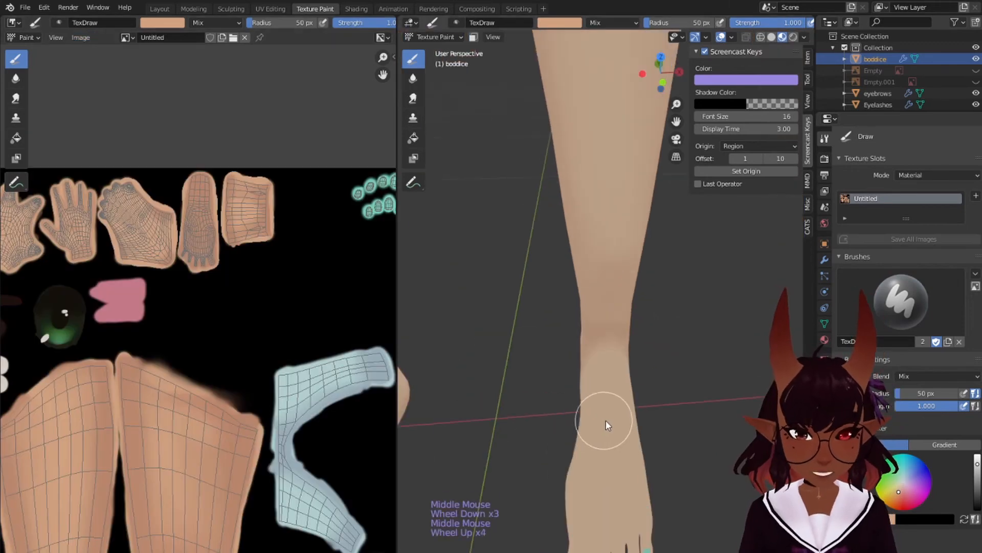
Paint the lighter skin tone across the ball of the foot on the sole's texture island
scroll(606, 419, up, 4)
shift+middle_drag(605, 419, 605, 269)
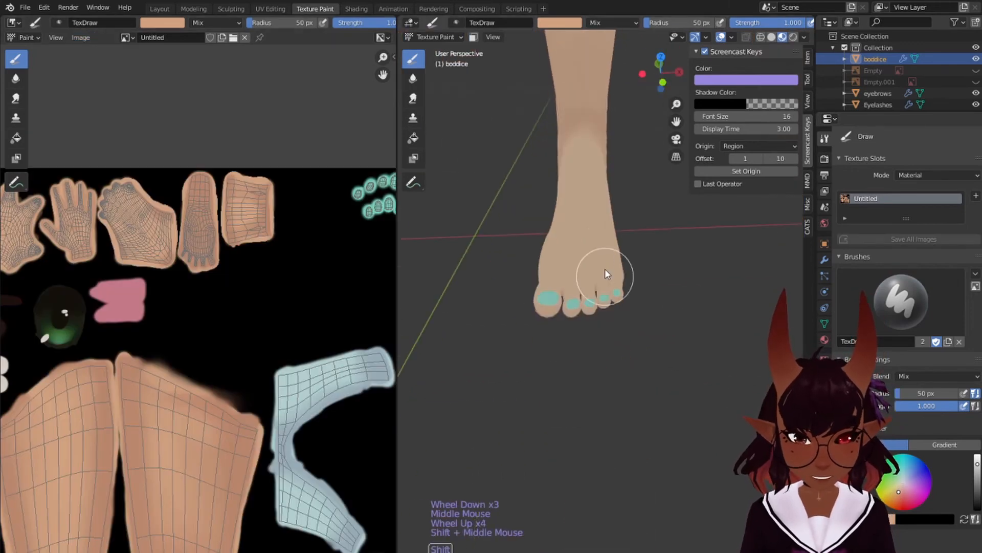
scroll(563, 336, up, 4)
mouse_move(536, 343)
middle_down()
mouse_move(594, 315)
mouse_move(597, 244)
mouse_move(495, 243)
mouse_move(578, 280)
mouse_move(491, 239)
mouse_move(515, 205)
mouse_move(606, 191)
mouse_move(546, 226)
middle_up()
scroll(547, 226, down, 1)
scroll(545, 227, up, 1)
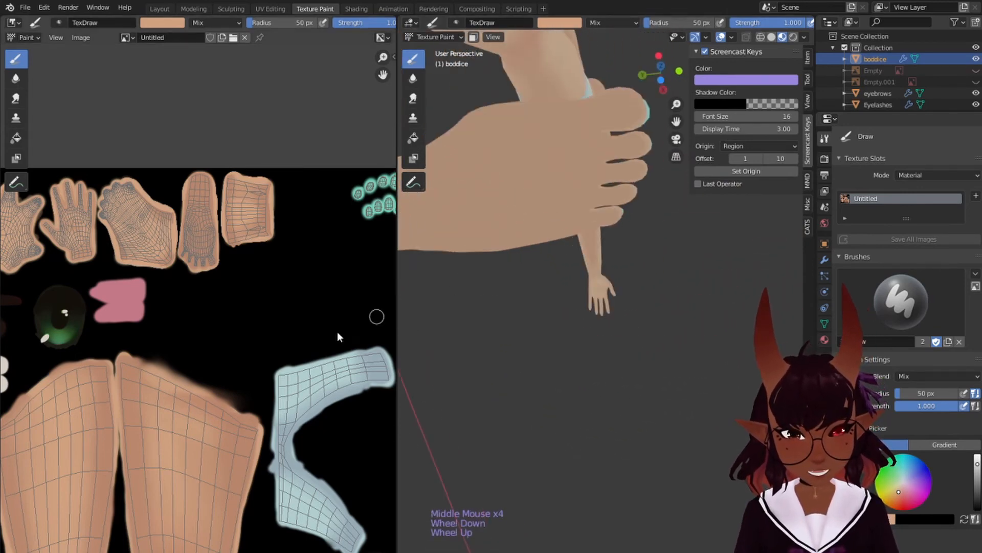
scroll(205, 287, down, 2)
middle_drag(205, 287, 242, 246)
scroll(242, 232, up, 1)
scroll(278, 154, up, 1)
middle_drag(278, 154, 197, 322)
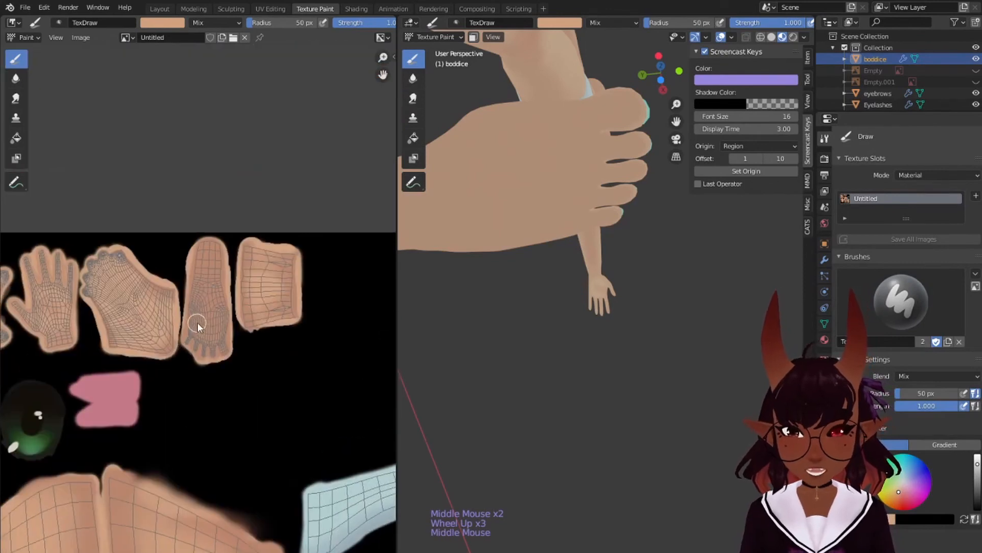
scroll(197, 322, up, 3)
middle_drag(230, 274, 204, 320)
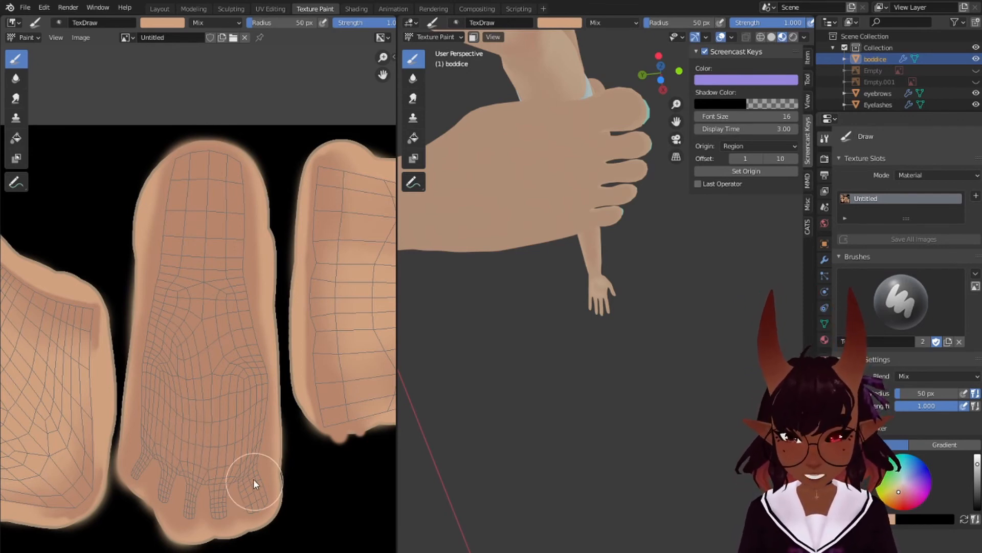
click(170, 428)
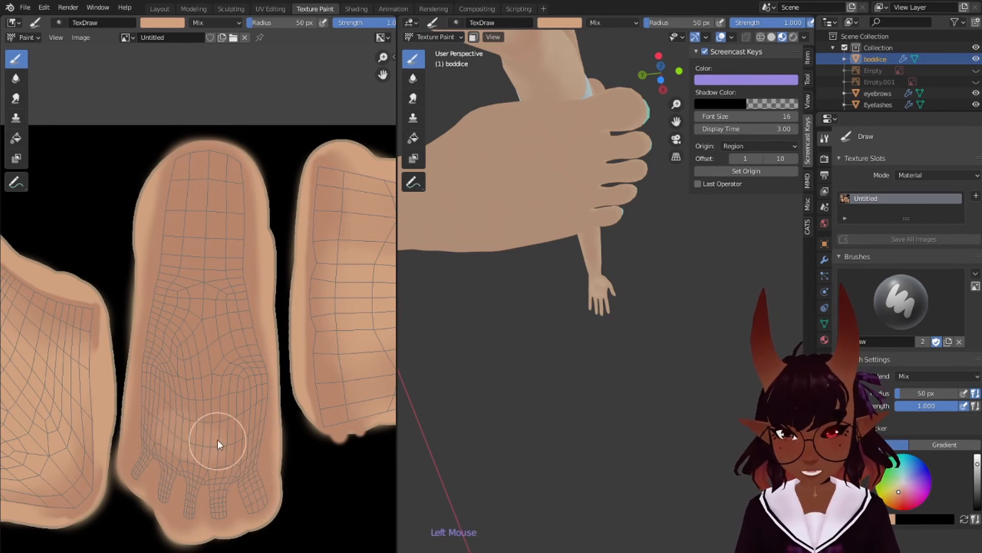
drag(211, 444, 233, 447)
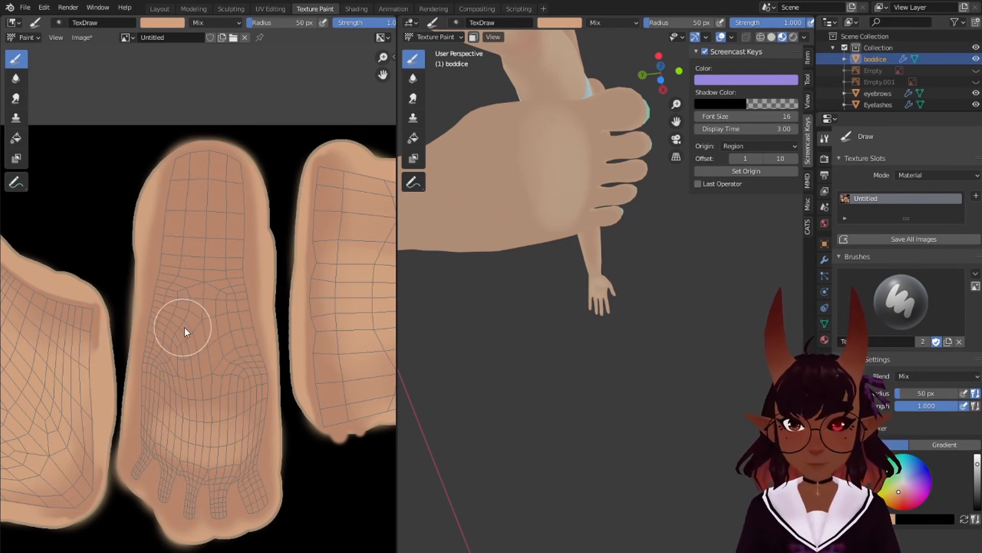
Reduce the brush radius to 32 px and lighten the heel and the outer edge of the sole down to the ball of the foot
key(bracketleft)
key(bracketleft)
key(bracketleft)
key(bracketleft)
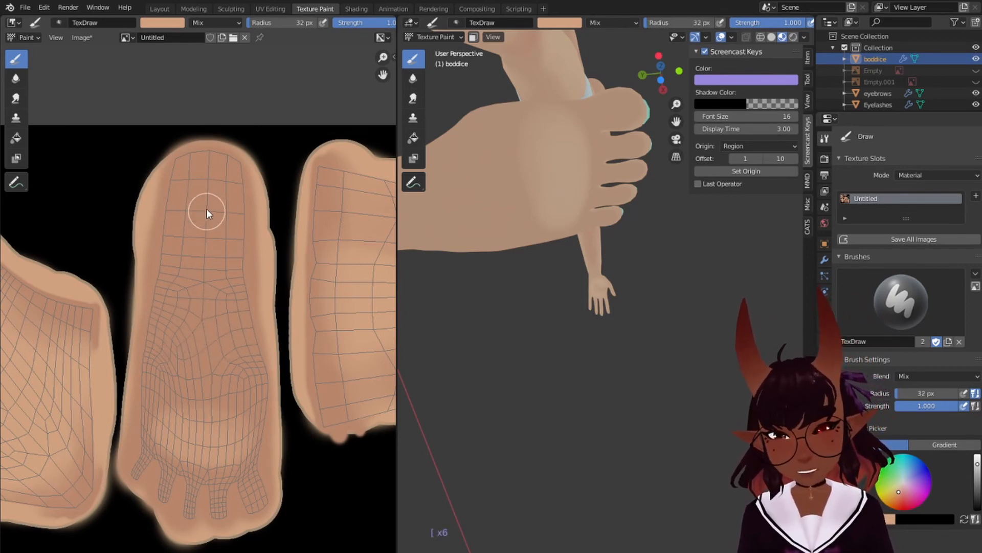
drag(207, 210, 189, 234)
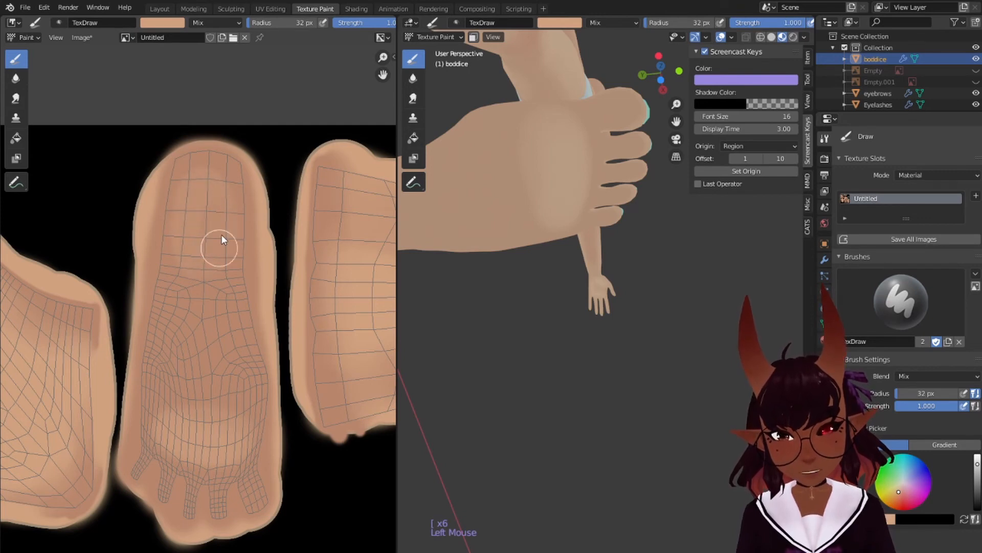
drag(221, 214, 218, 240)
drag(216, 177, 212, 226)
drag(201, 174, 197, 225)
drag(192, 197, 169, 306)
drag(190, 254, 191, 433)
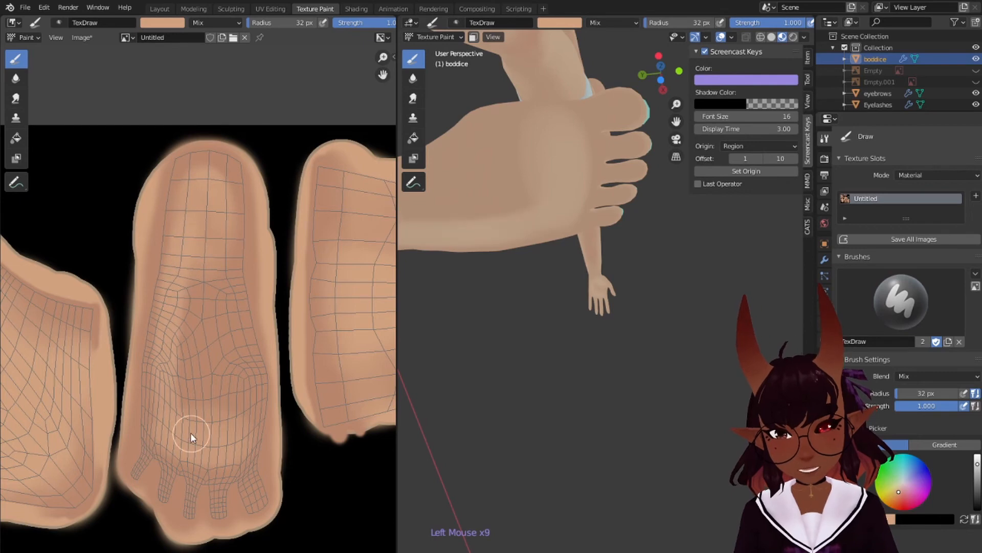
Dab the lighter skin tone on the big toe's pad with a 15 px brush and on the second toe's pad with a 13 px brush
key(bracketleft)
key(bracketleft)
key(bracketleft)
key(bracketleft)
key(bracketleft)
key(bracketleft)
key(bracketleft)
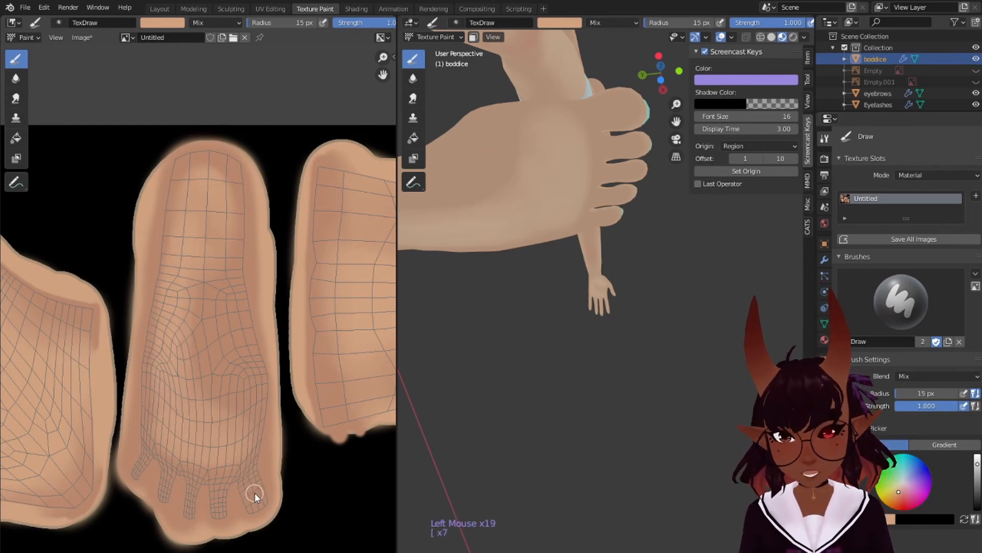
drag(254, 492, 250, 488)
click(220, 499)
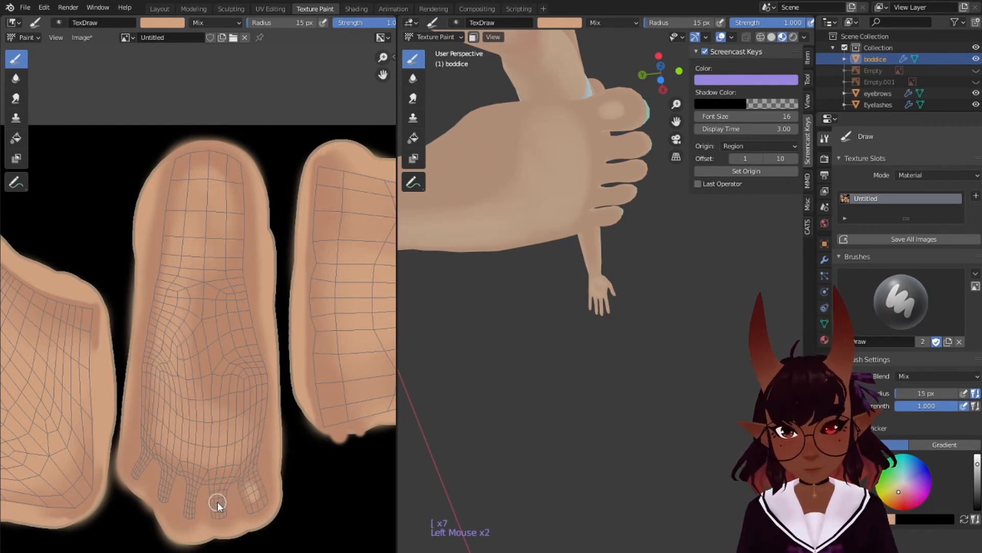
key(bracketleft)
click(219, 505)
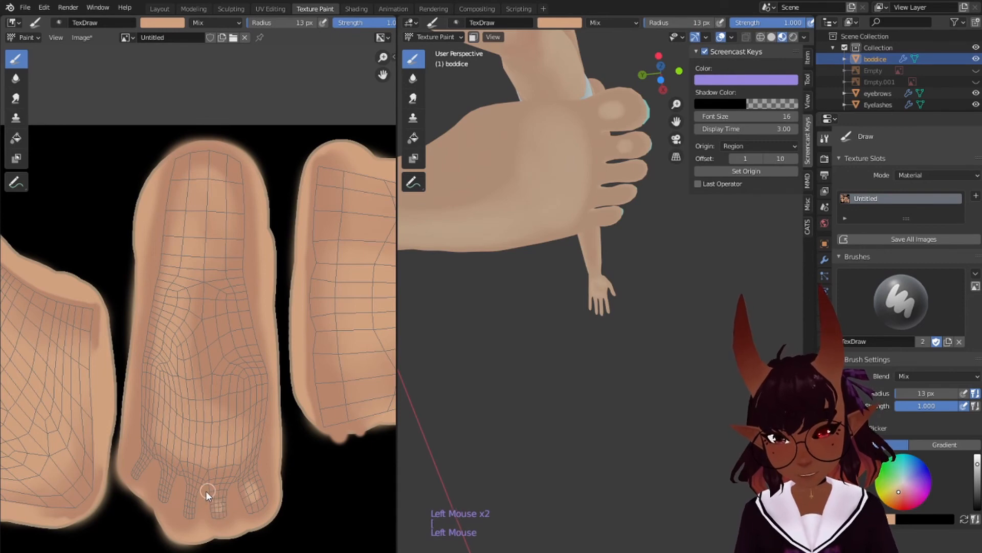
Dab lighter highlights on the smaller toes' pads with a 9 px brush, and enlarge the brush radius to 18 px
key(bracketleft)
key(bracketleft)
key(bracketleft)
drag(189, 508, 190, 505)
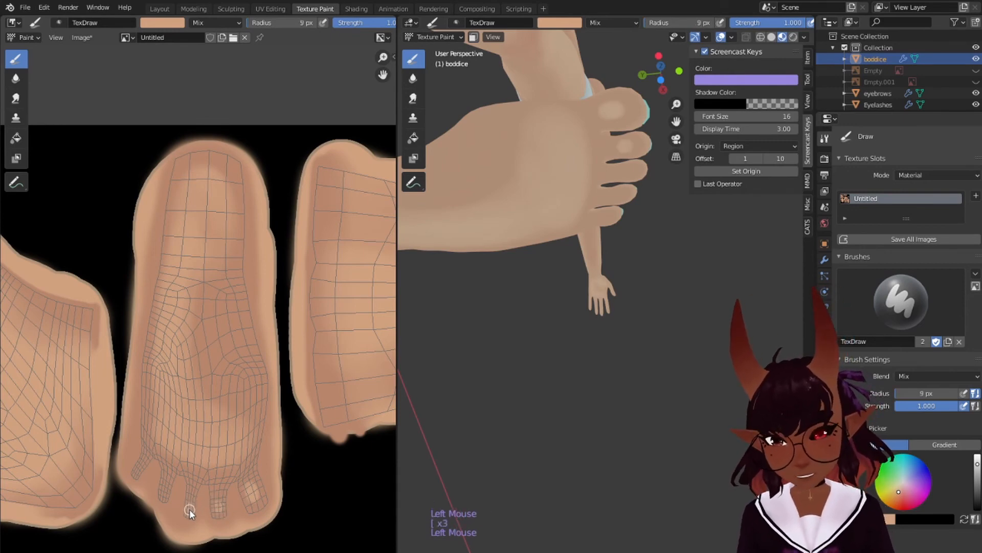
click(162, 495)
key(bracketright)
key(bracketright)
key(bracketright)
key(bracketright)
key(bracketright)
key(bracketright)
key(bracketright)
key(bracketright)
key(bracketright)
Check the painted soles on the model and save the texture image
scroll(578, 319, down, 4)
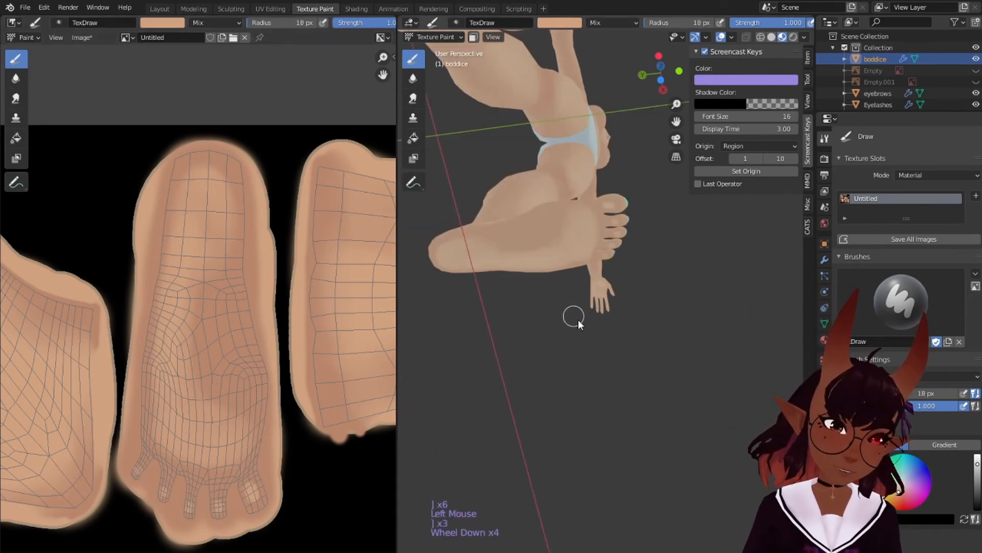
mouse_move(578, 319)
middle_down()
mouse_move(535, 319)
mouse_move(517, 299)
mouse_move(570, 328)
mouse_move(634, 294)
middle_up()
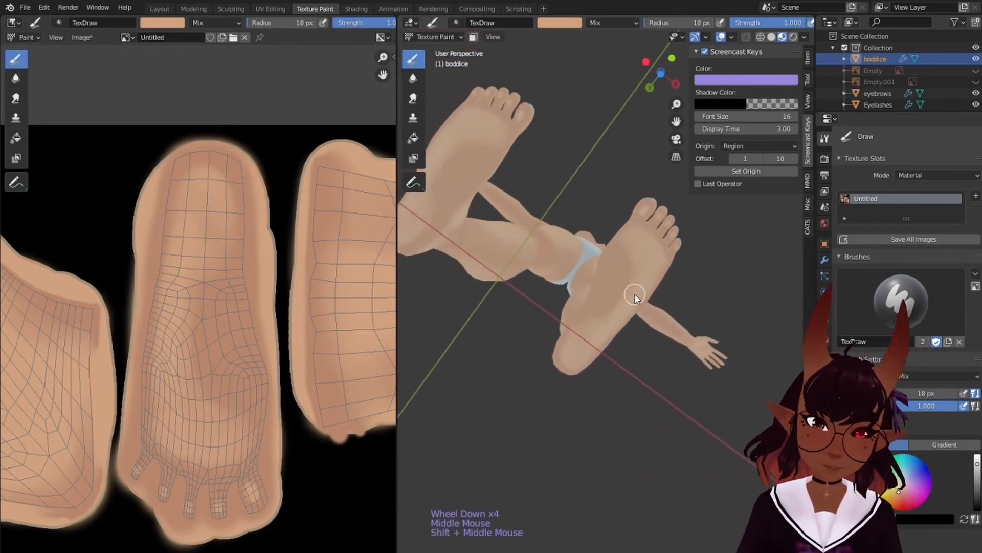
click(85, 38)
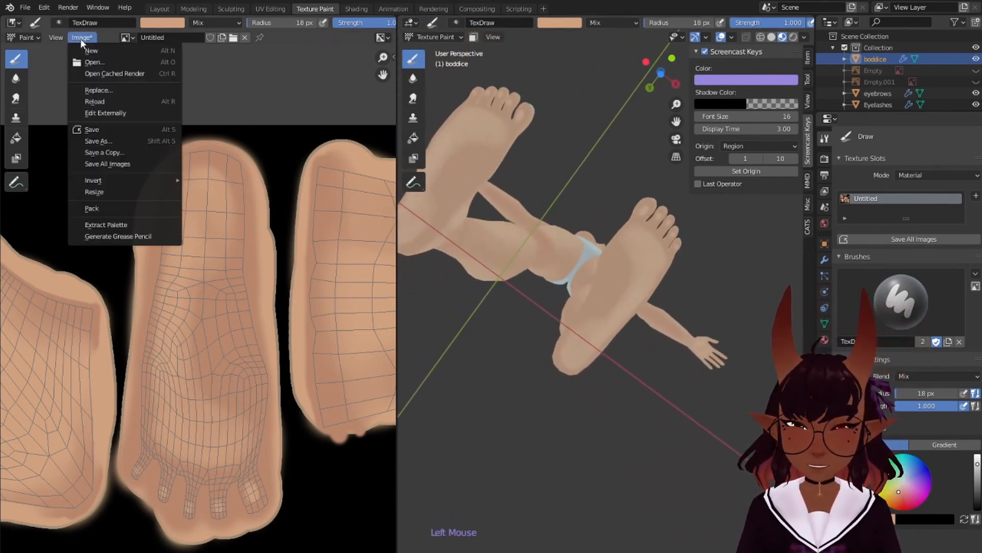
click(112, 129)
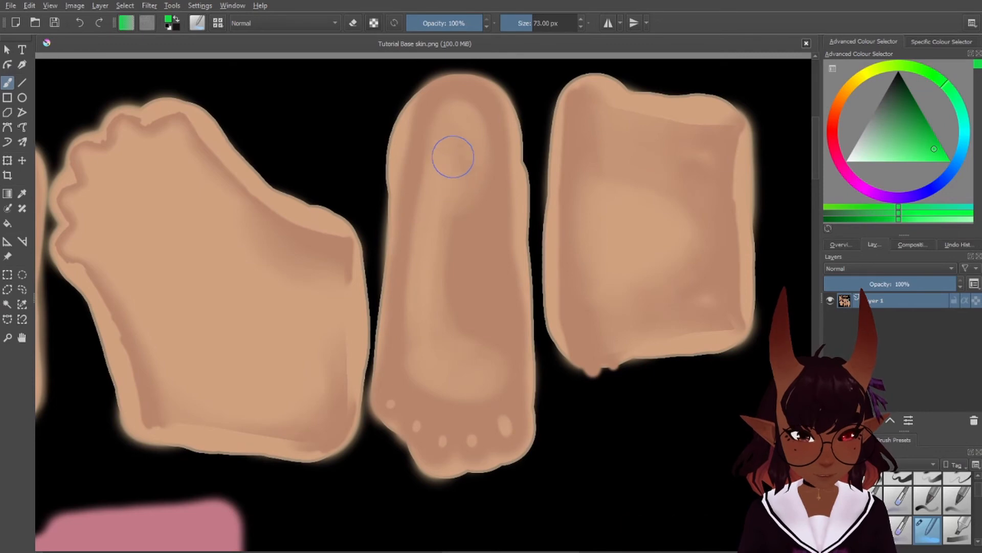
Switch to Krita and blend the heel highlight toward the arch on the sole of Tutorial Base skin.png, starting with a 73 px brush
drag(457, 158, 457, 193)
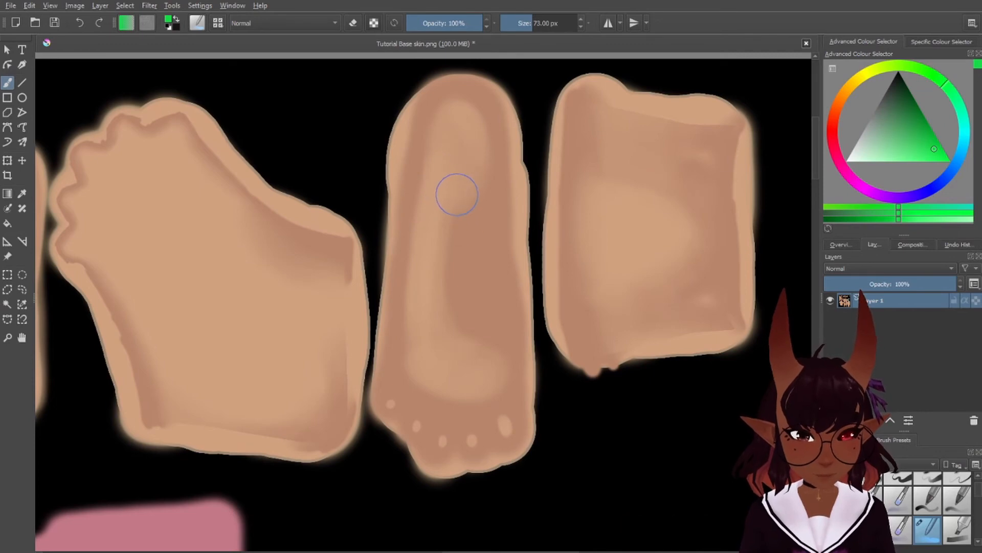
key(bracketright)
key(bracketright)
key(bracketright)
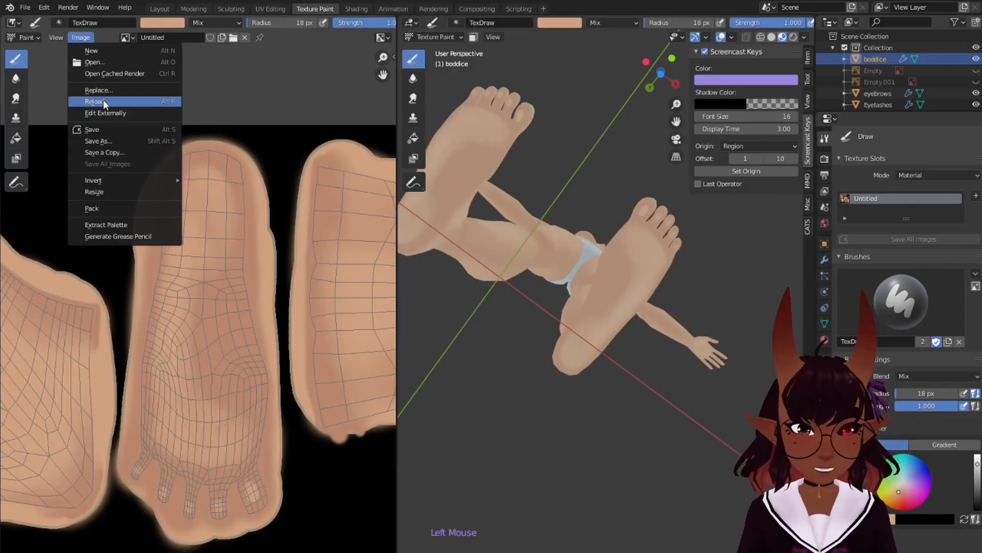
Switch back to Blender, reload the edited texture image and check the blended shading on the feet
click(100, 101)
scroll(731, 259, up, 4)
middle_drag(731, 259, 623, 211)
scroll(688, 277, down, 6)
scroll(596, 219, up, 1)
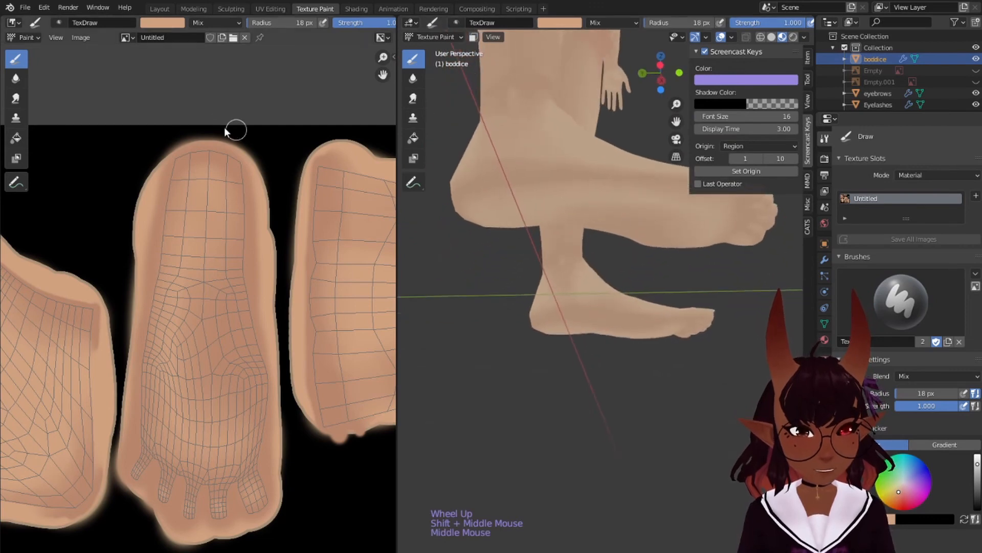
Sample a darker skin tone from the body texture as the Draw brush's colour
click(162, 23)
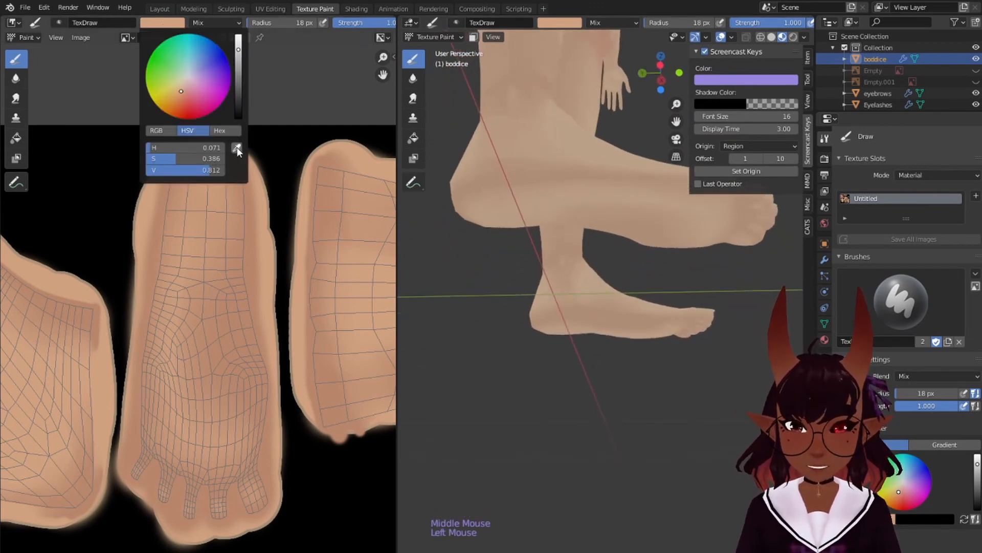
click(237, 148)
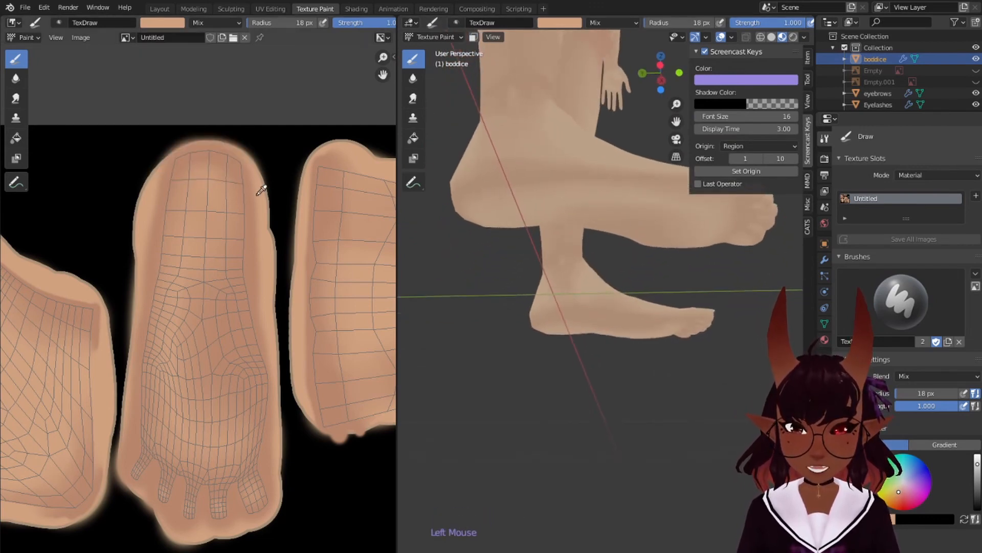
click(165, 172)
scroll(122, 219, down, 4)
middle_drag(83, 256, 243, 165)
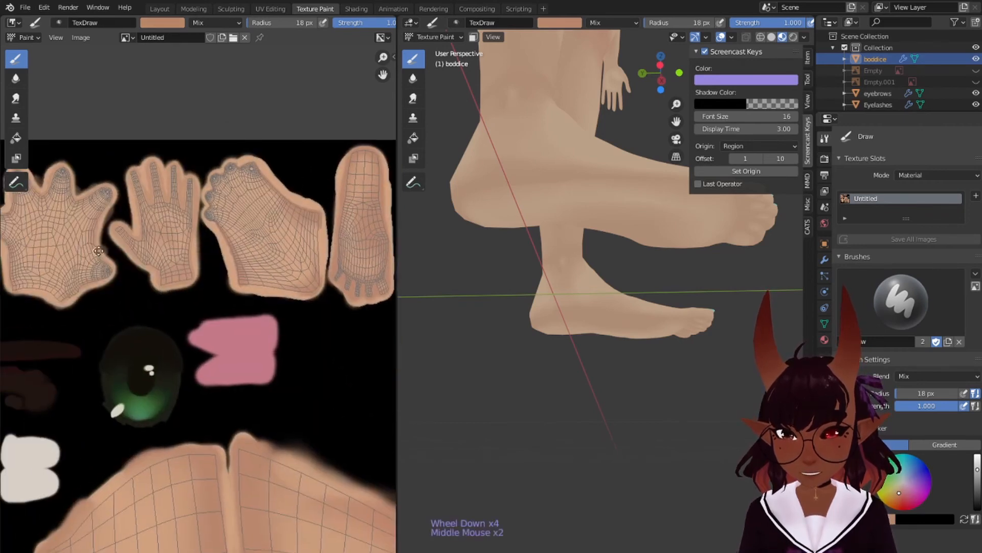
middle_drag(149, 368, 282, 266)
middle_drag(71, 253, 287, 241)
click(167, 23)
click(236, 149)
Paint the darker tone on the side of the heel below the ankle with a 20 px brush radius
scroll(213, 253, up, 3)
scroll(603, 175, up, 1)
shift+middle_drag(603, 175, 618, 234)
scroll(609, 248, down, 1)
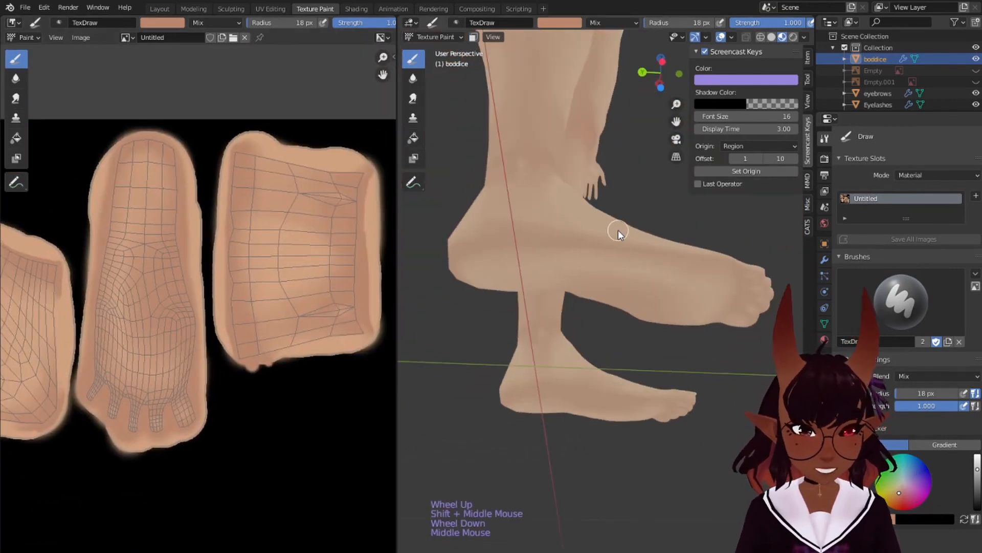
key(b)
key(bracketright)
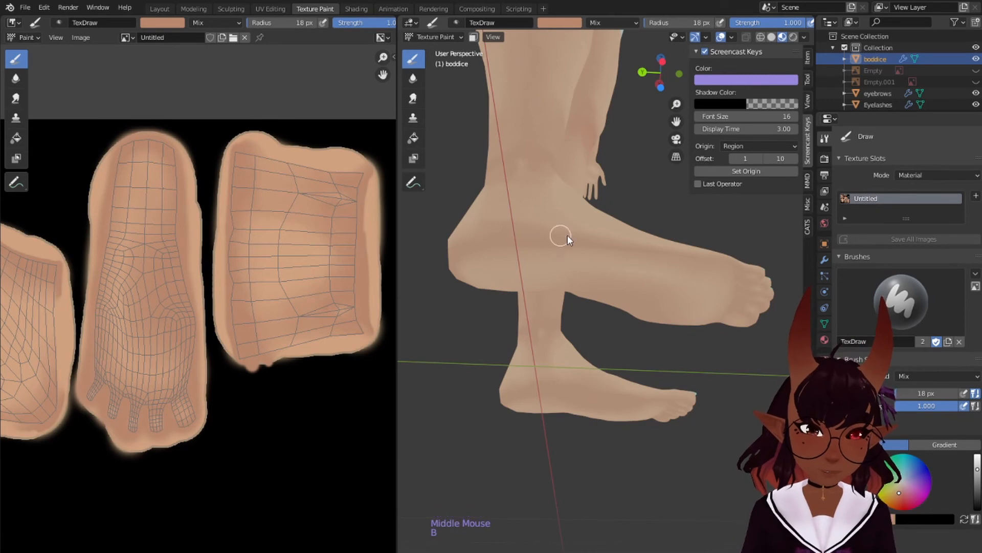
click(508, 247)
click(492, 249)
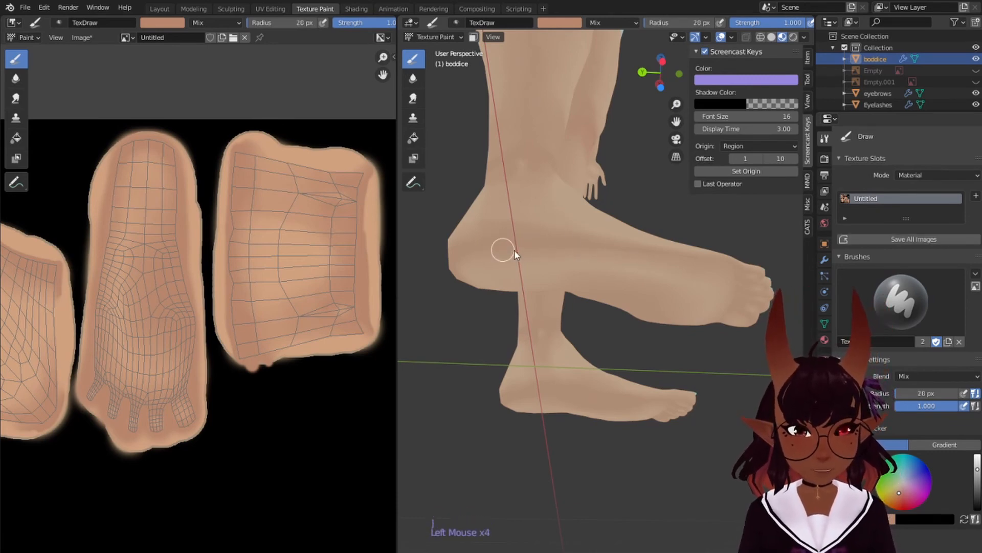
mouse_move(719, 265)
middle_down()
mouse_move(453, 211)
mouse_move(481, 147)
mouse_move(692, 183)
mouse_move(733, 253)
mouse_move(713, 256)
middle_up()
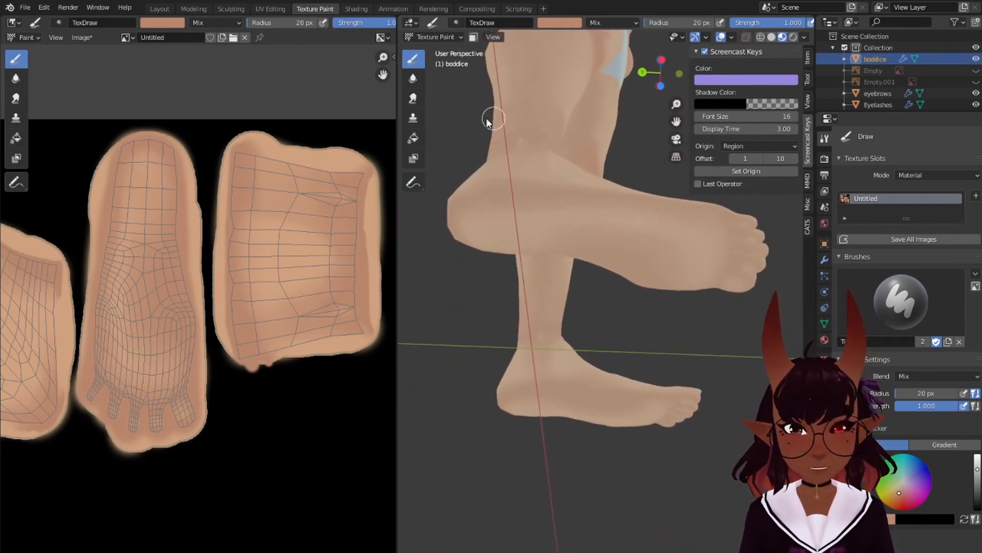
Blend the heel shading with the Soften brush at 20 px and the Smear brush at 55 px, and save the image
click(412, 77)
click(494, 203)
click(498, 202)
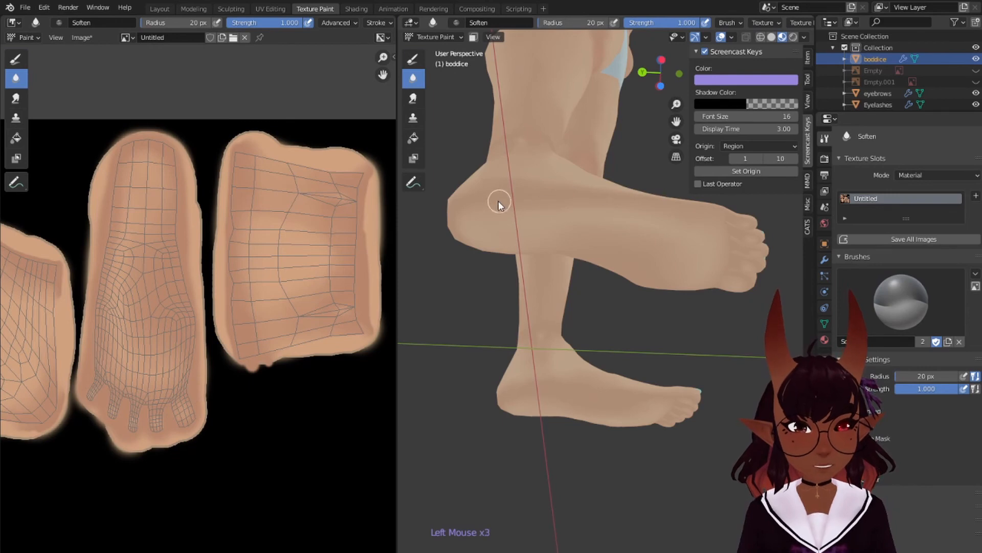
click(412, 99)
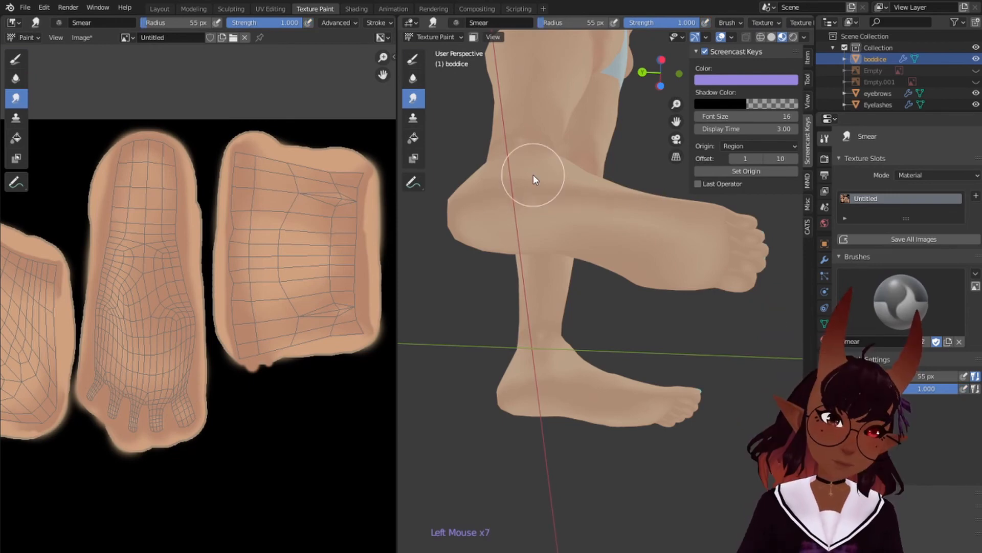
click(82, 37)
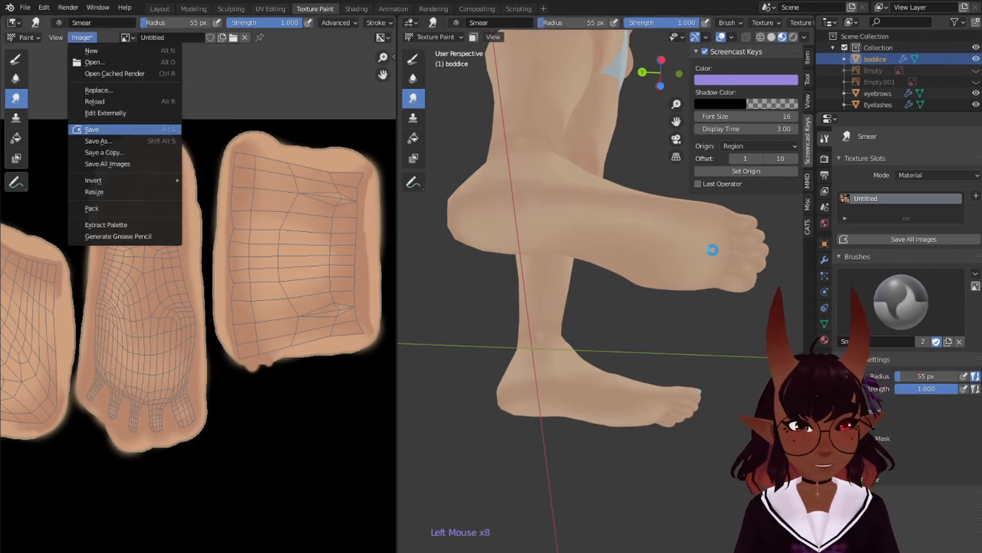
Sample a darker skin tone from the texture with the Draw brush for shading the toes' underside
scroll(741, 265, up, 2)
middle_drag(741, 265, 709, 235)
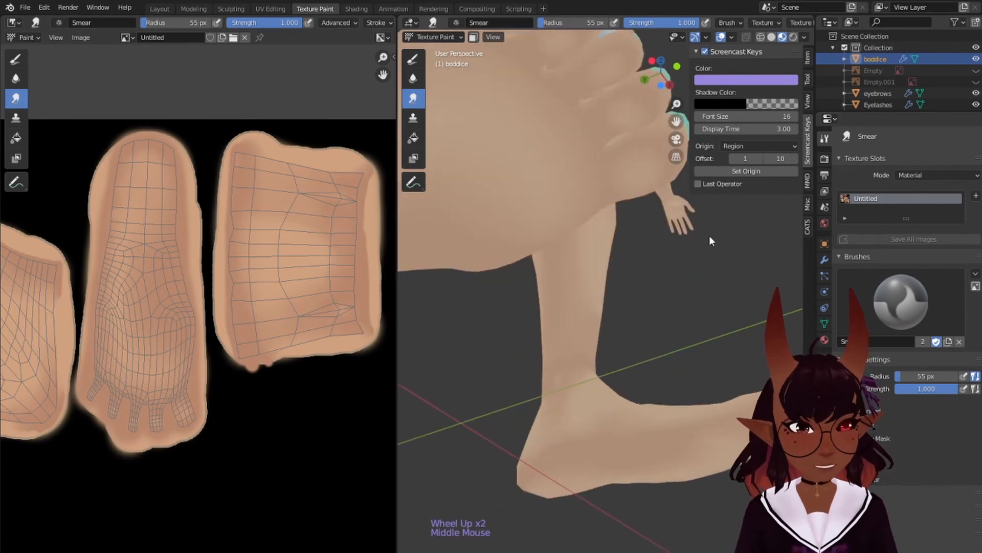
shift+middle_drag(596, 210, 600, 287)
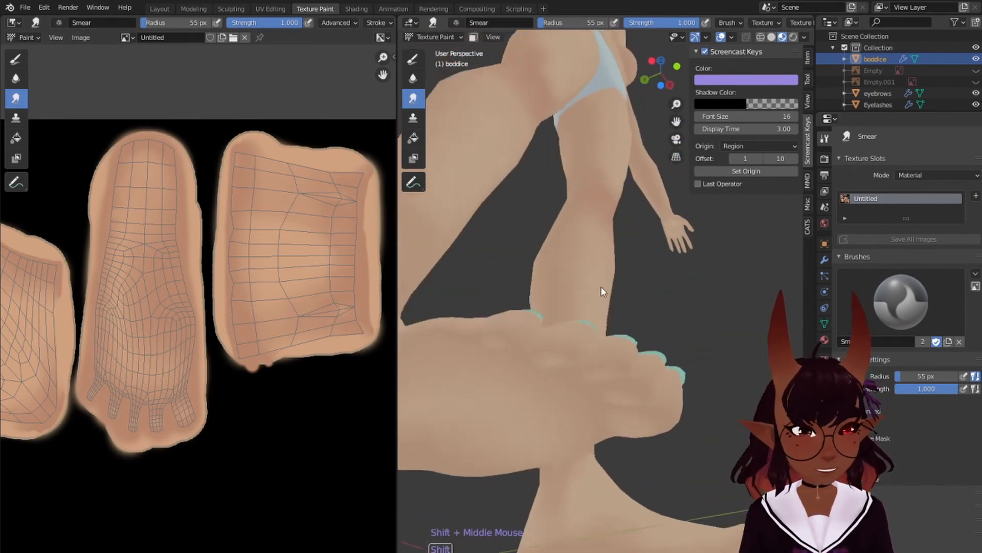
scroll(609, 253, up, 3)
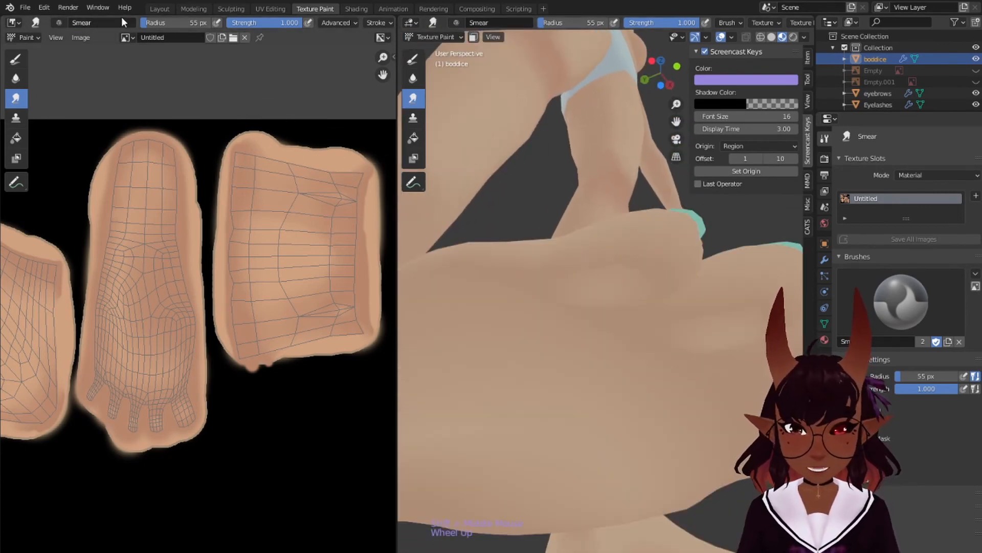
scroll(94, 201, down, 4)
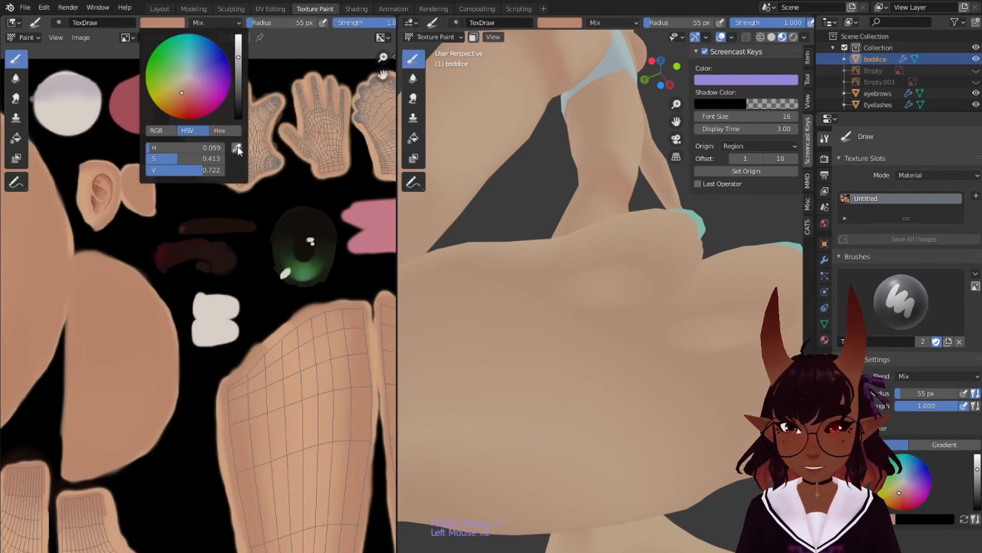
click(238, 149)
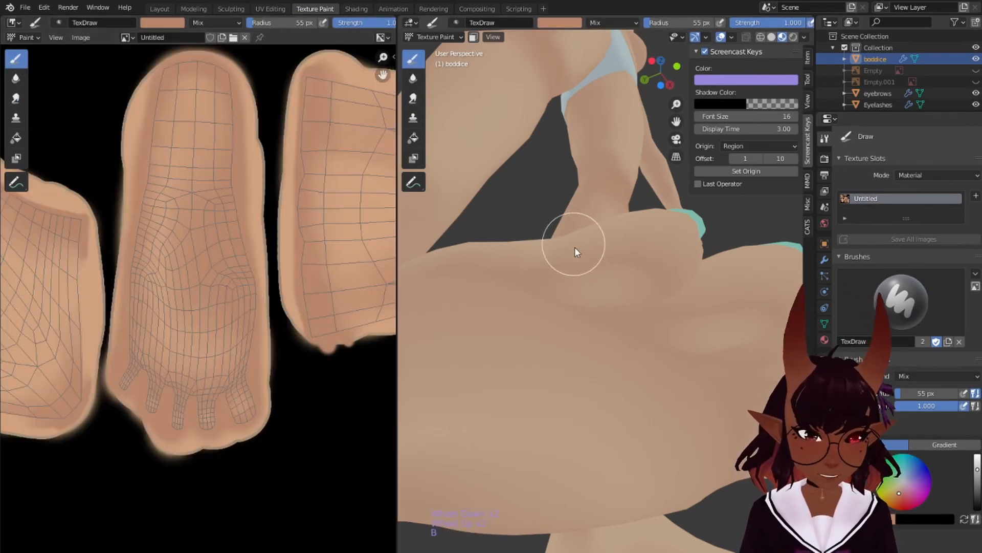
Reduce the brush radius to 27 px and paint the darker tone in the creases at the base of the toes
key(bracketleft)
key(bracketleft)
key(bracketleft)
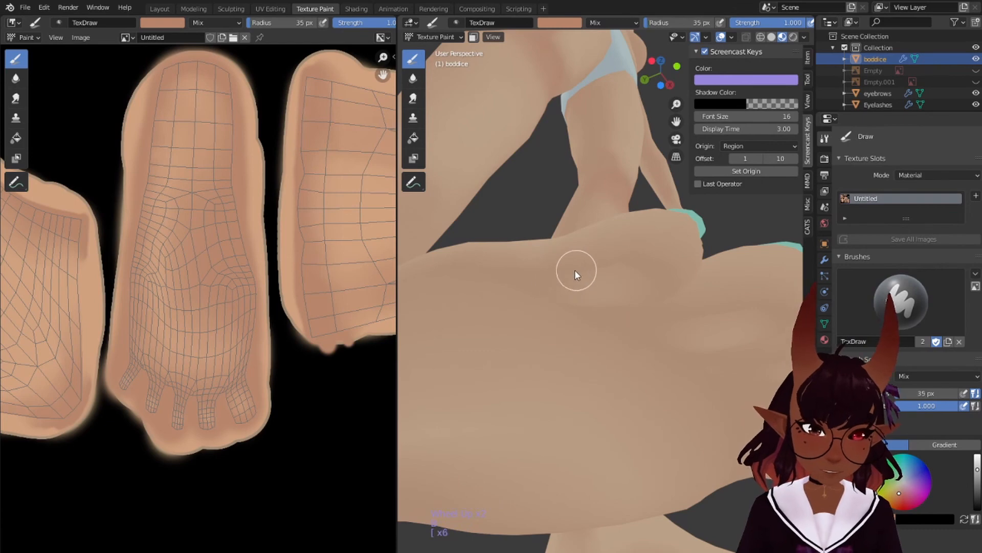
key(bracketleft)
key(bracketleft)
key(bracketleft)
key(bracketleft)
click(581, 269)
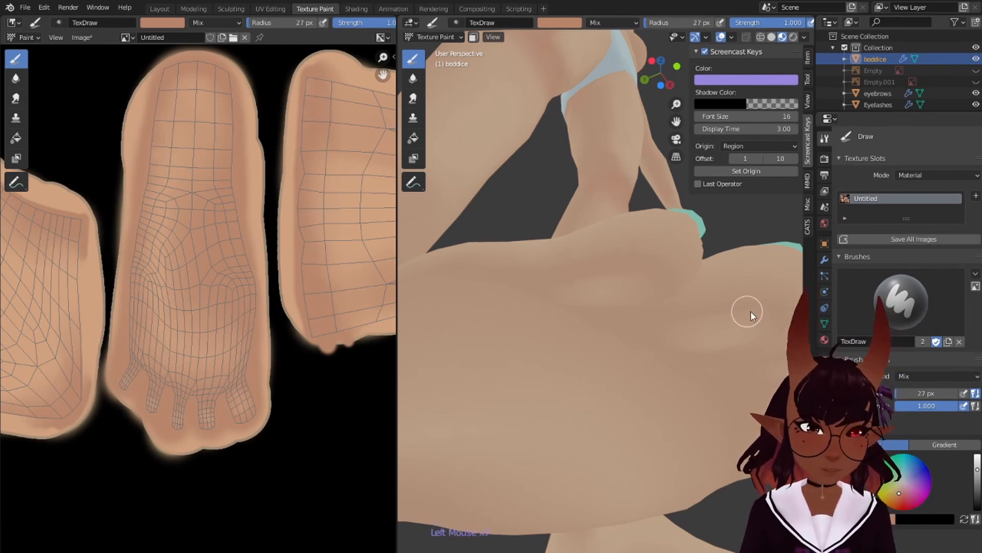
drag(748, 311, 719, 310)
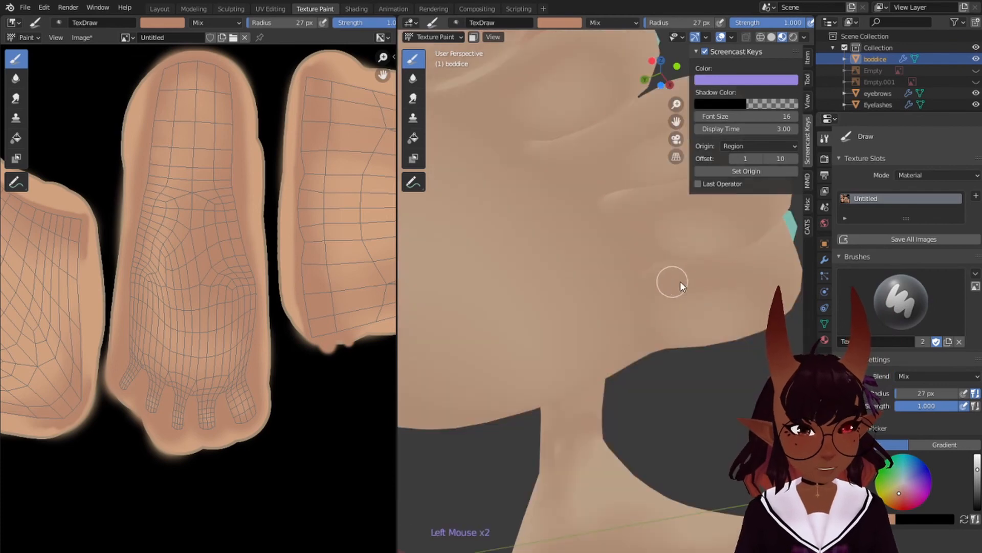
Reduce the brush radius to 16 px, check the shaded foot from several angles and save the texture image
scroll(696, 193, down, 3)
middle_drag(696, 193, 645, 215)
shift+middle_drag(645, 215, 597, 232)
key(bracketleft)
key(bracketleft)
key(bracketleft)
key(bracketleft)
key(bracketleft)
scroll(618, 278, up, 4)
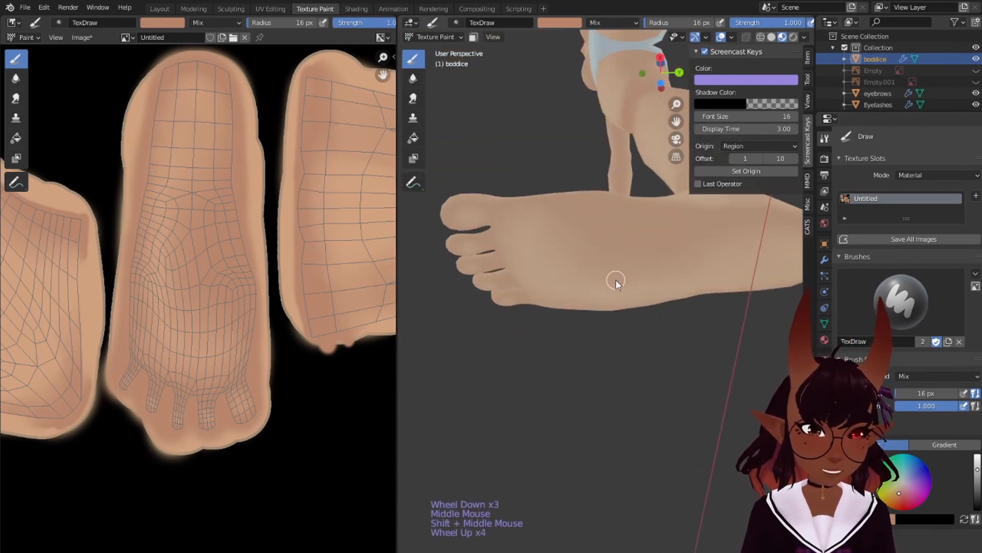
mouse_move(619, 278)
middle_down()
mouse_move(607, 276)
mouse_move(599, 308)
mouse_move(493, 226)
middle_up()
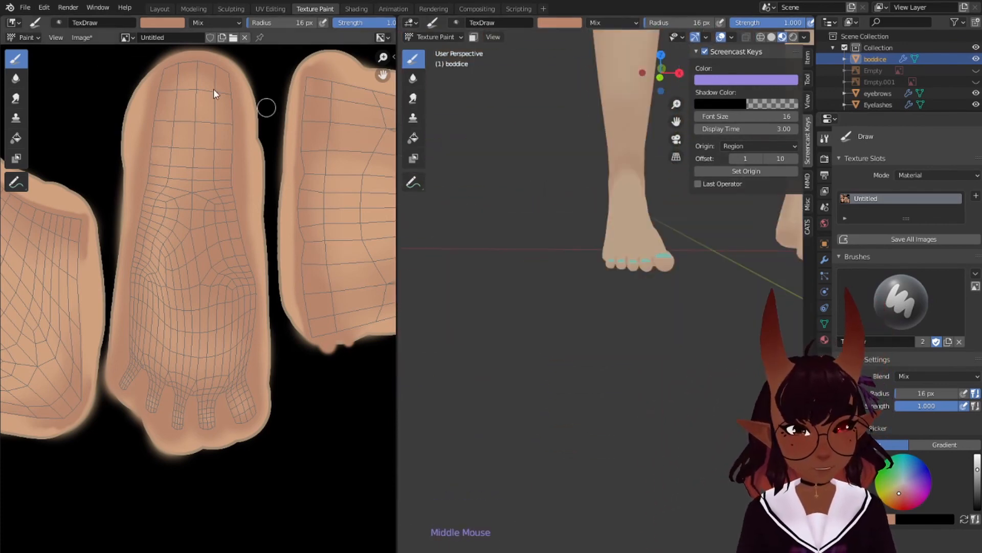
click(75, 38)
click(103, 127)
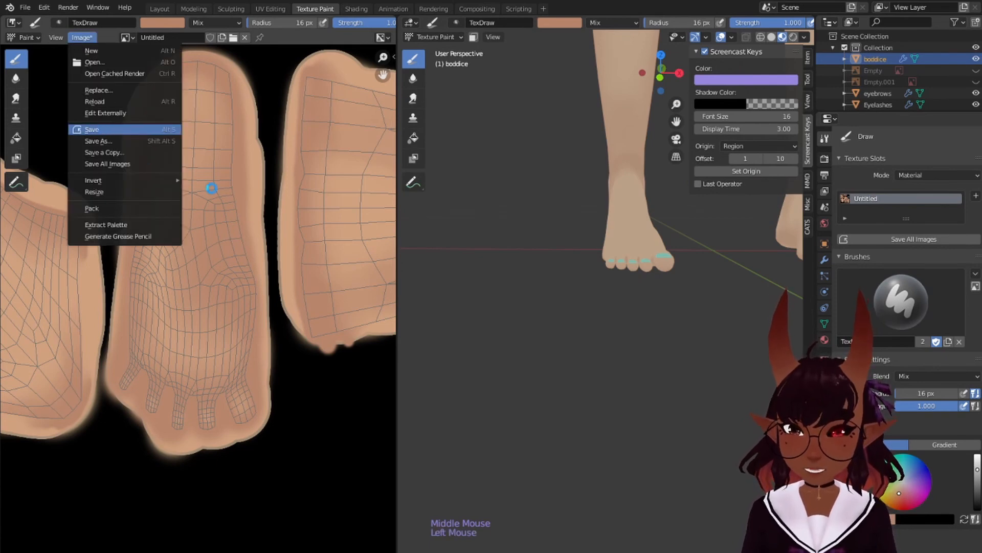
Examine the toenail islands on the texture alongside the toes on the model
scroll(223, 195, down, 9)
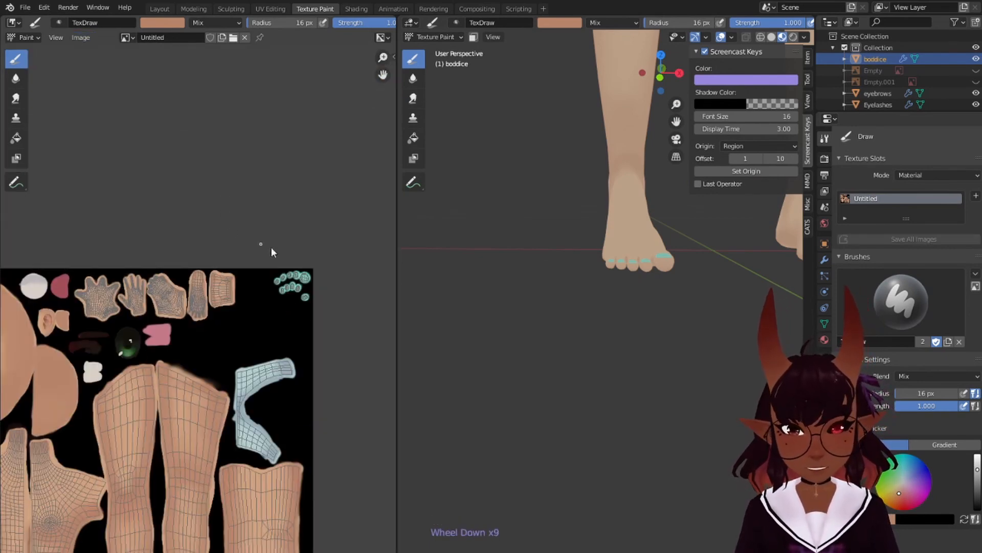
scroll(307, 248, up, 2)
middle_drag(352, 241, 151, 226)
scroll(142, 221, up, 5)
middle_drag(65, 157, 227, 248)
scroll(226, 248, up, 2)
mouse_move(637, 277)
middle_down()
mouse_move(639, 321)
mouse_move(638, 308)
middle_up()
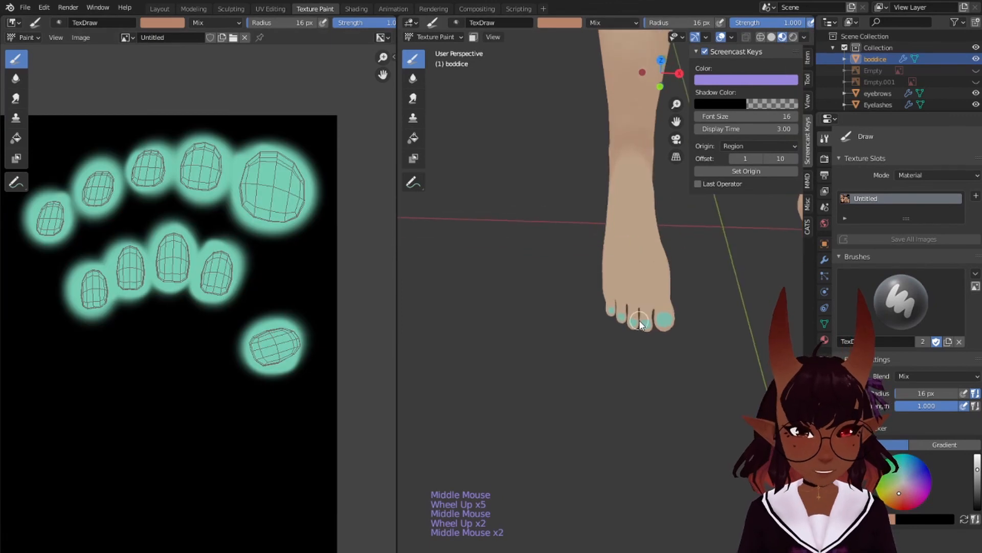
scroll(640, 322, up, 3)
scroll(637, 305, up, 2)
middle_drag(169, 256, 185, 264)
click(161, 23)
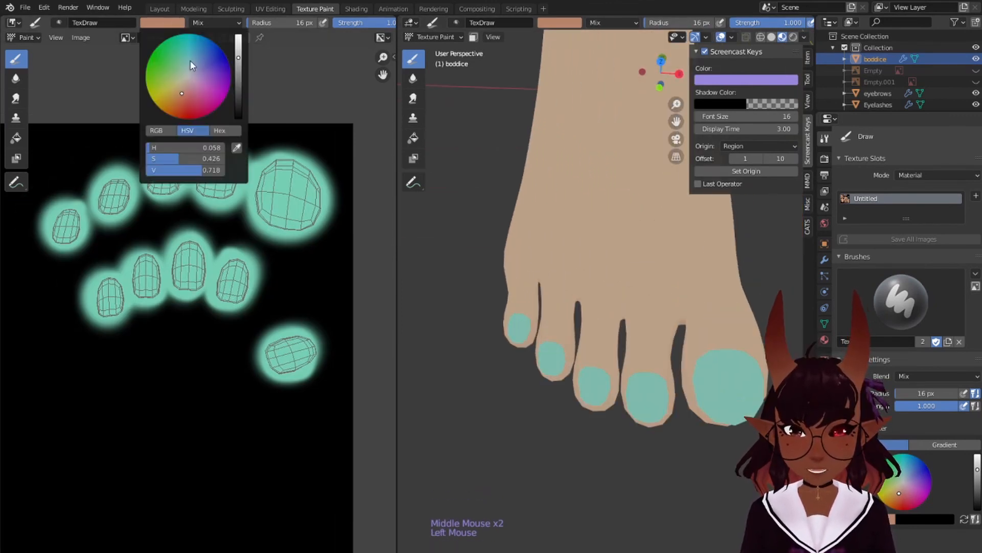
click(293, 191)
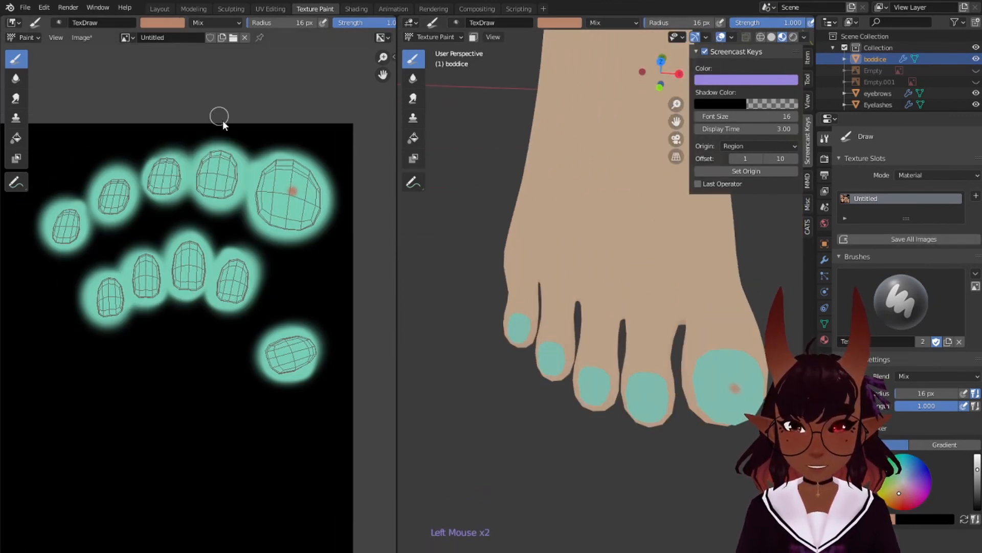
key(ctrl+z)
Sample the toenails' teal base colour for the Draw brush and darken it to a value of 0.540
click(173, 23)
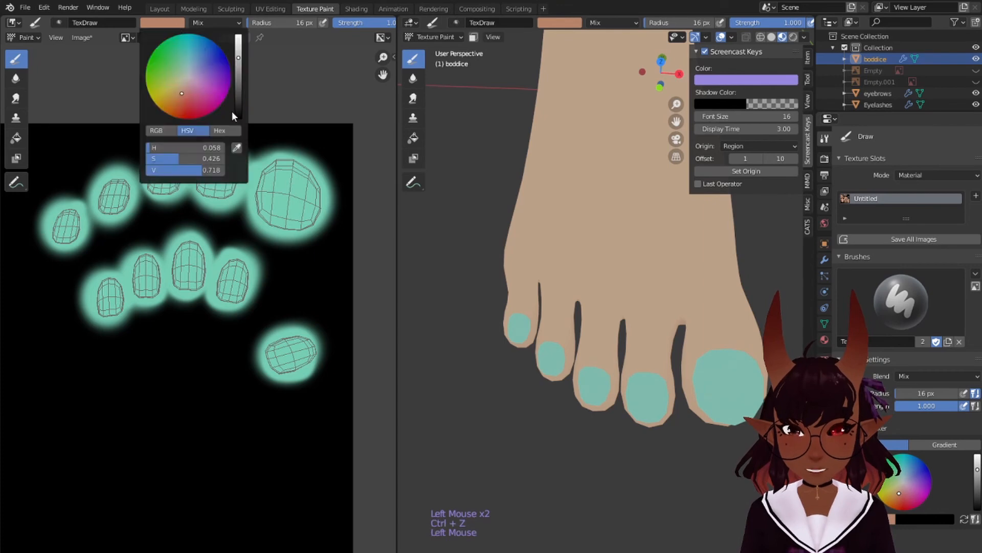
click(237, 148)
click(309, 184)
click(159, 23)
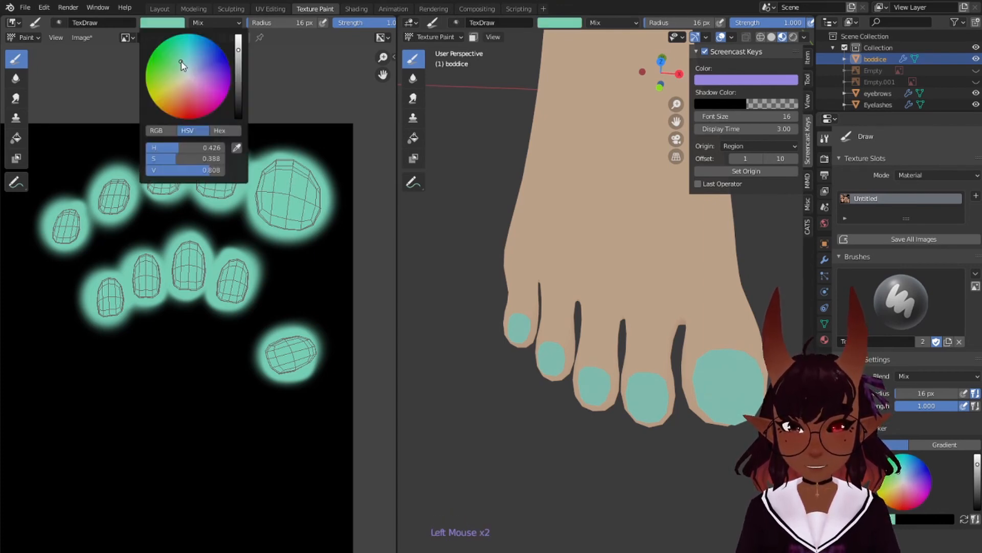
drag(240, 51, 238, 73)
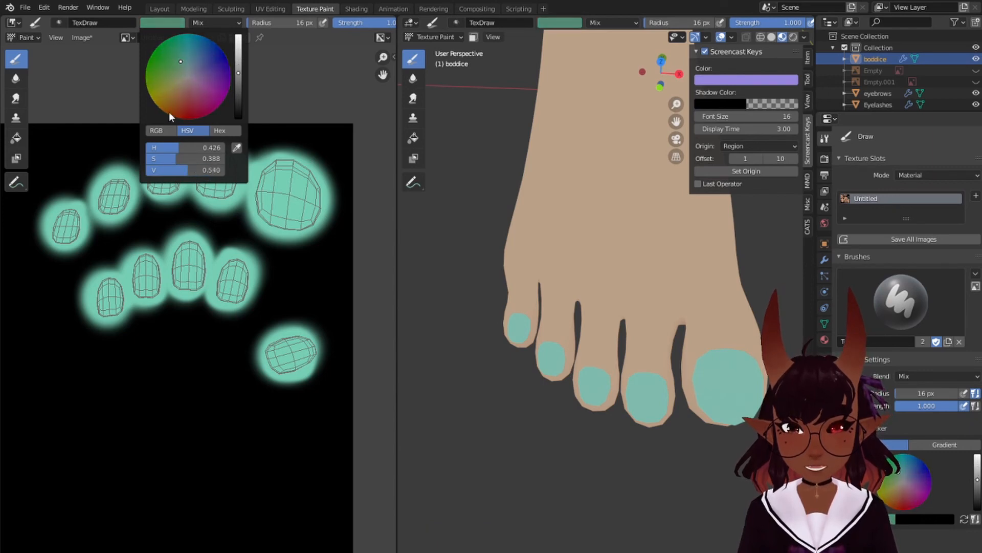
middle_drag(91, 185, 111, 182)
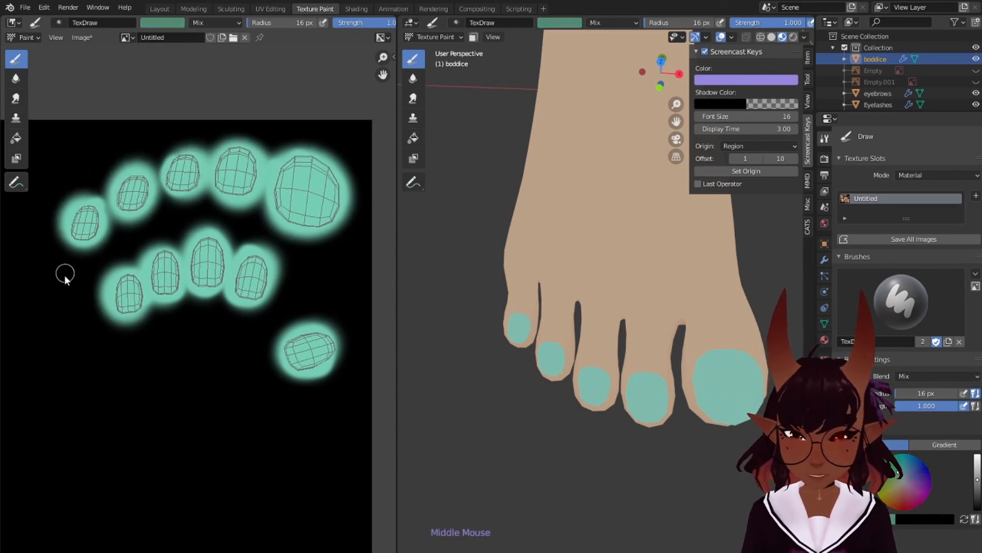
key(b)
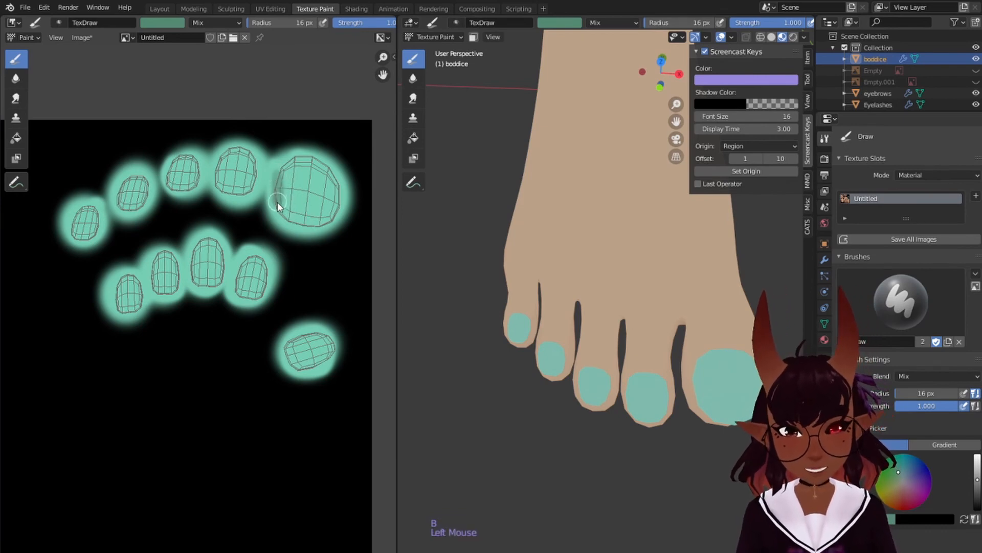
mouse_move(301, 222)
mouse_down()
mouse_move(335, 210)
mouse_move(338, 180)
mouse_up()
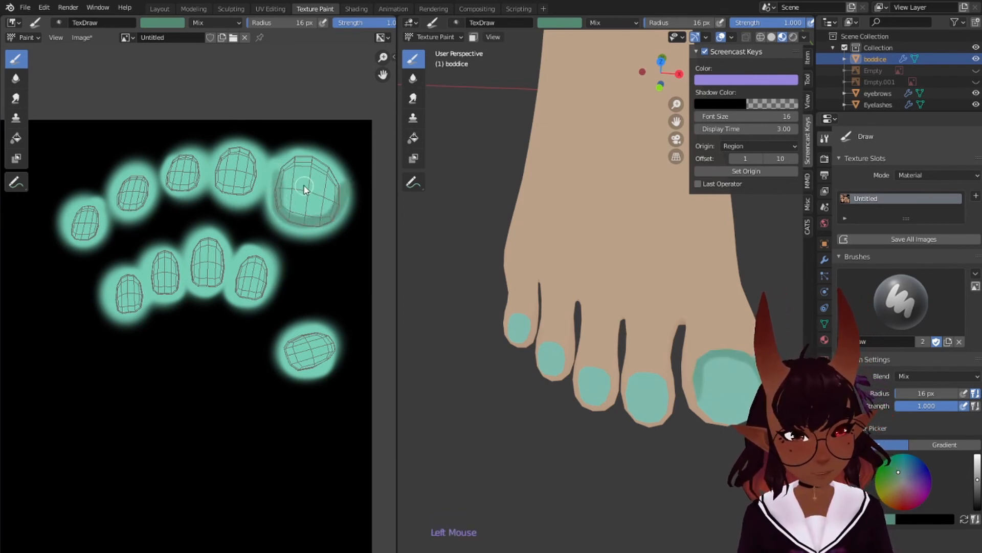
key(ctrl+z)
key(ctrl+z)
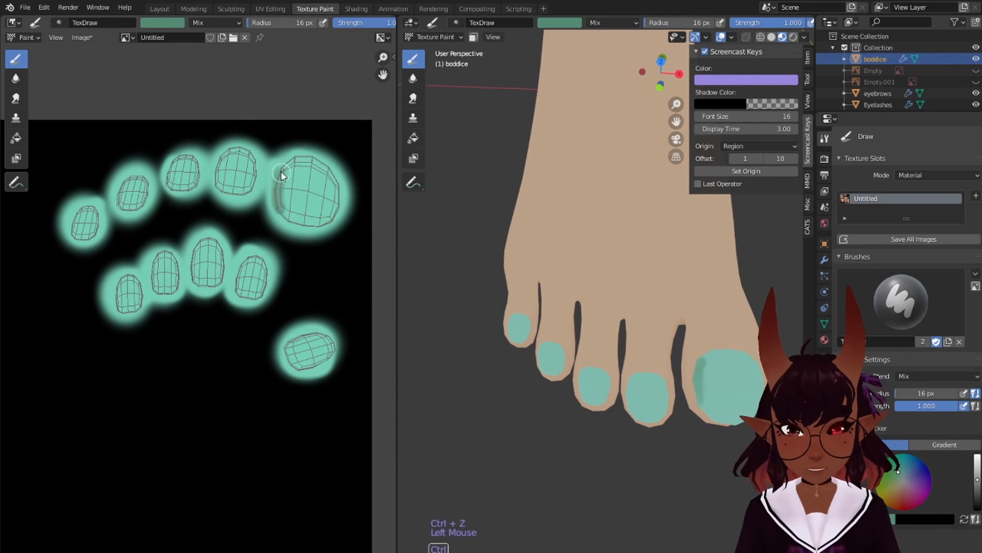
Paint the darker teal along the sides and base of the five nails in the texture's upper row with the 16 px brush
click(277, 199)
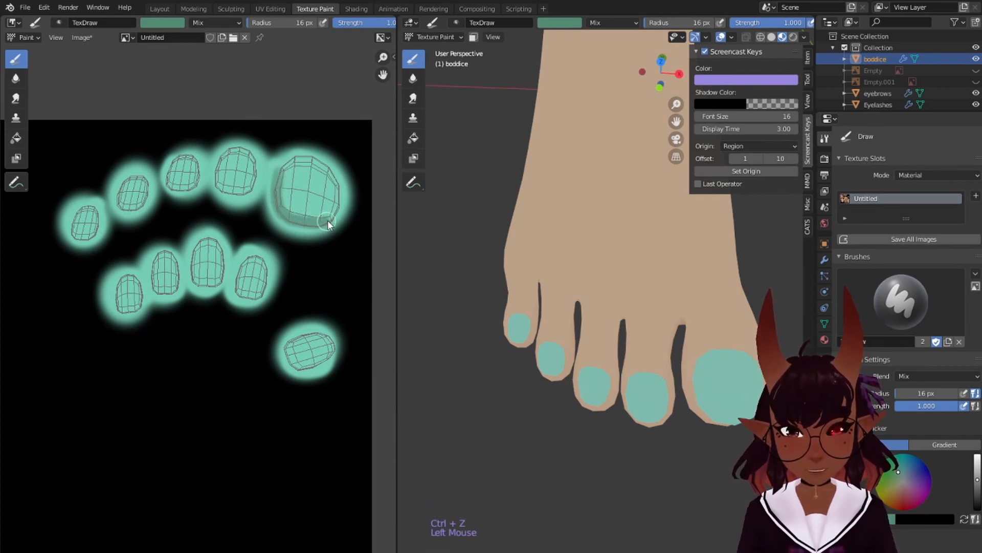
click(218, 164)
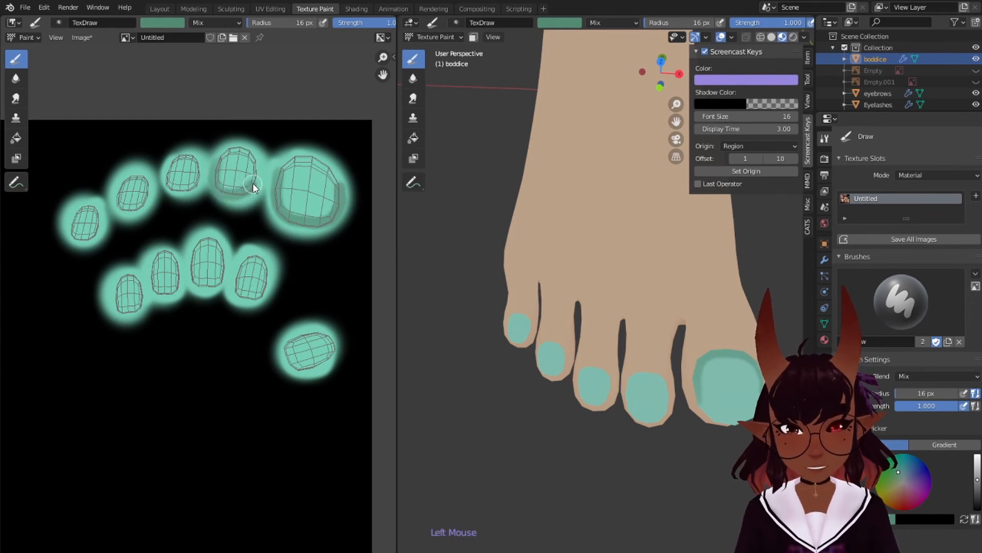
mouse_move(254, 187)
mouse_down()
mouse_move(237, 158)
mouse_move(132, 200)
mouse_up()
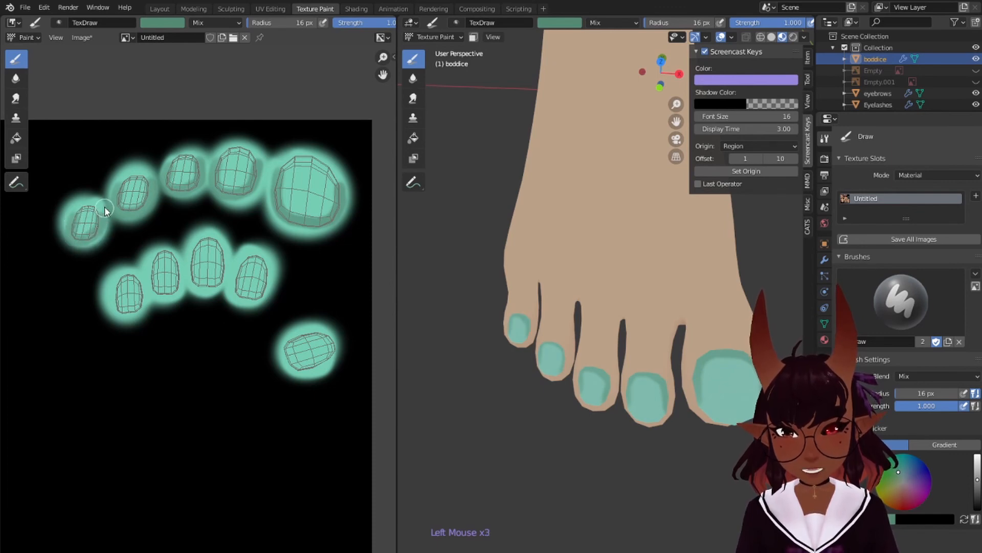
key(ctrl+z)
click(74, 217)
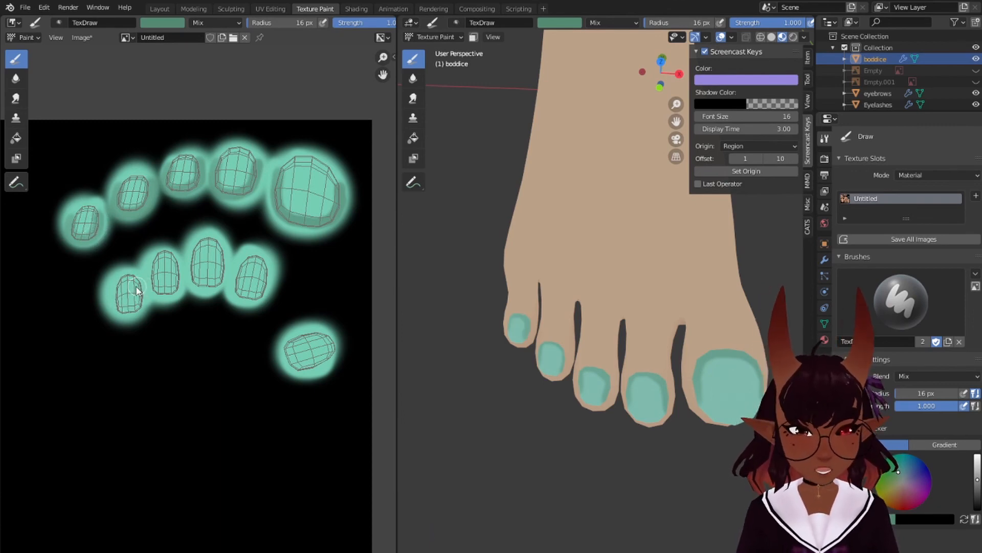
Reduce the brush radius to 9 px and shade the edges of the four lower-row nails and the separate nail below them
click(115, 291)
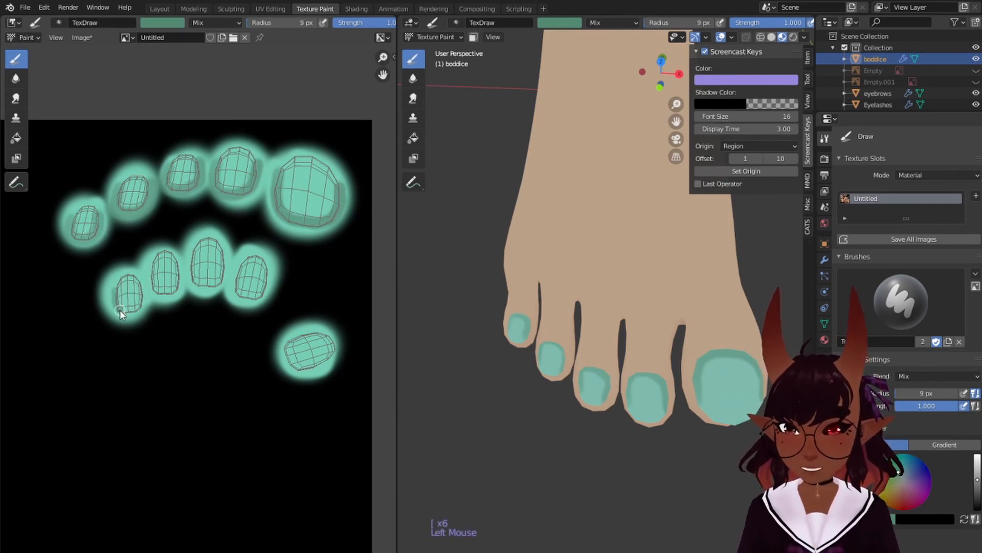
click(165, 289)
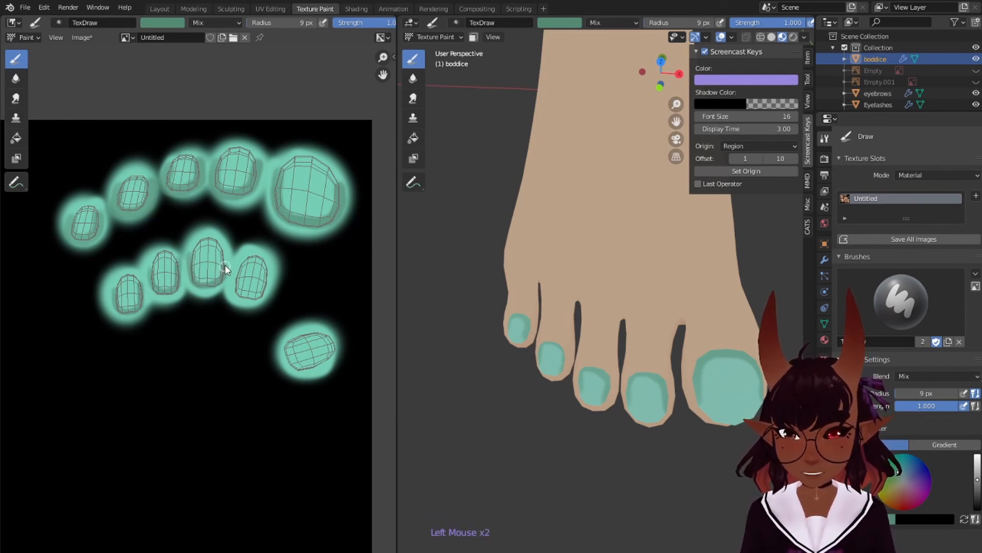
click(302, 333)
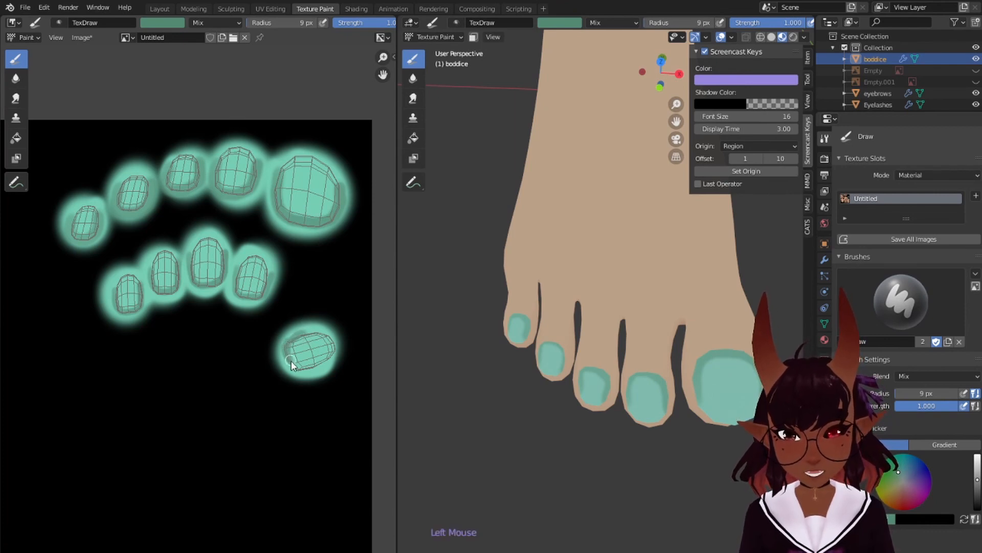
click(289, 340)
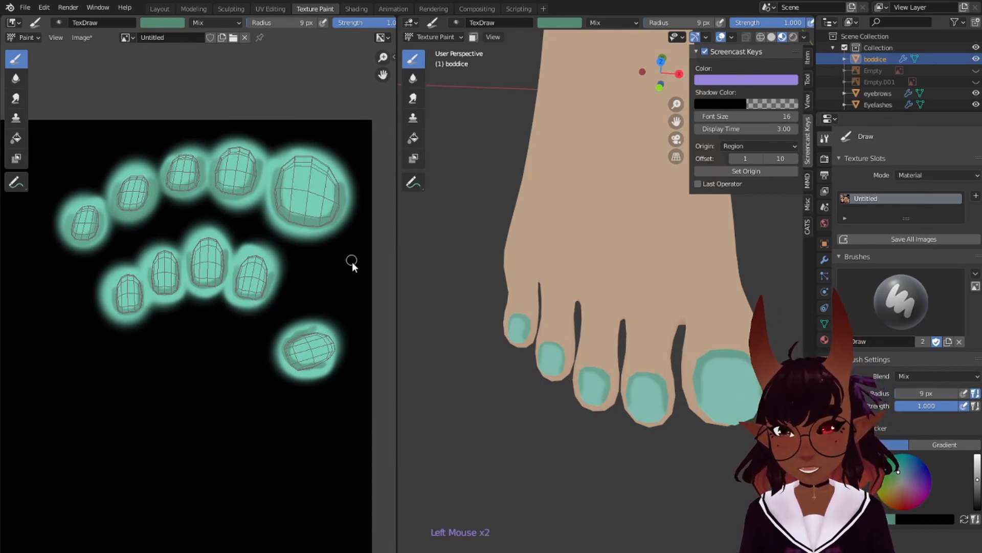
click(291, 366)
click(324, 368)
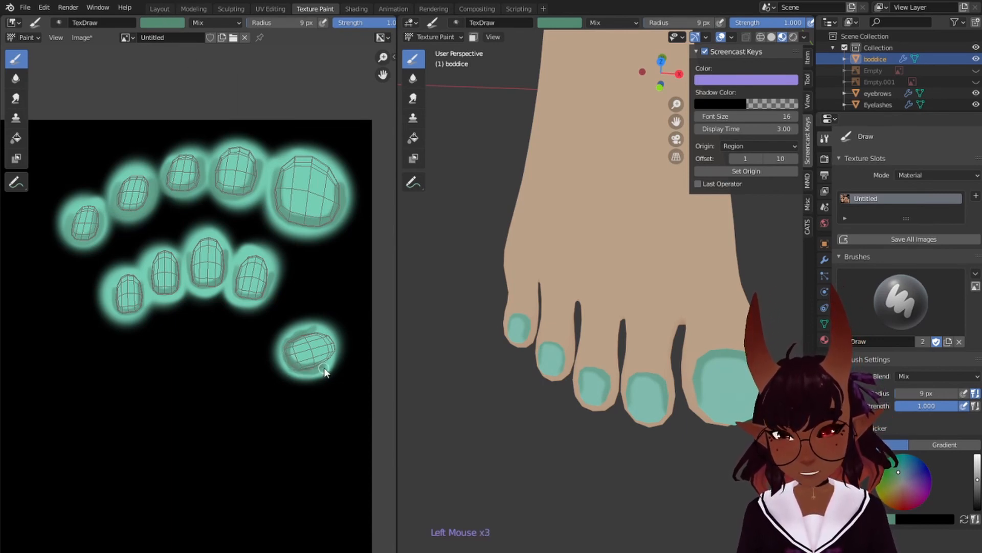
click(307, 332)
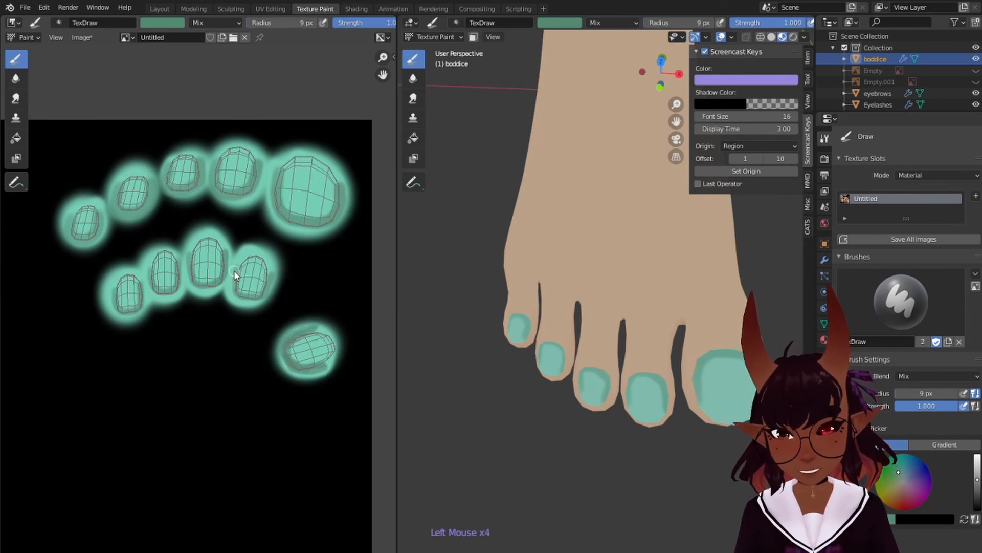
Lighten the shadow teal to a value of 0.624, set the radius to 12 px and paint around the nails' outer edges
click(167, 23)
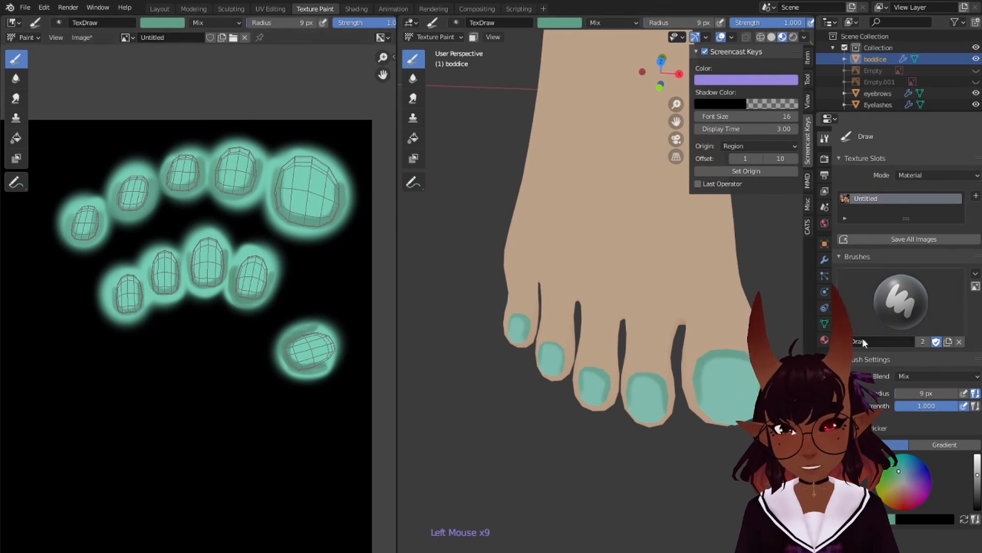
click(961, 407)
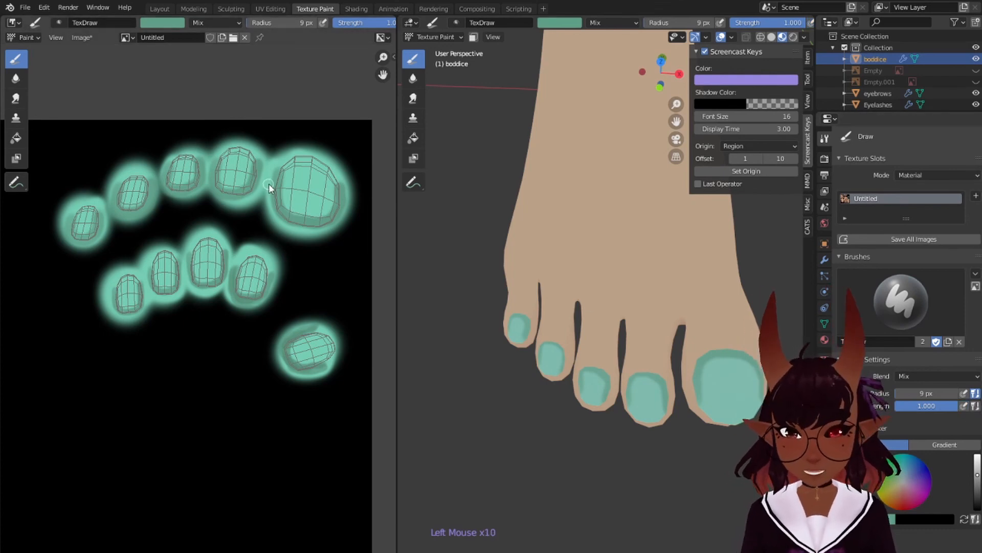
key(bracketright)
key(bracketright)
key(bracketright)
key(bracketright)
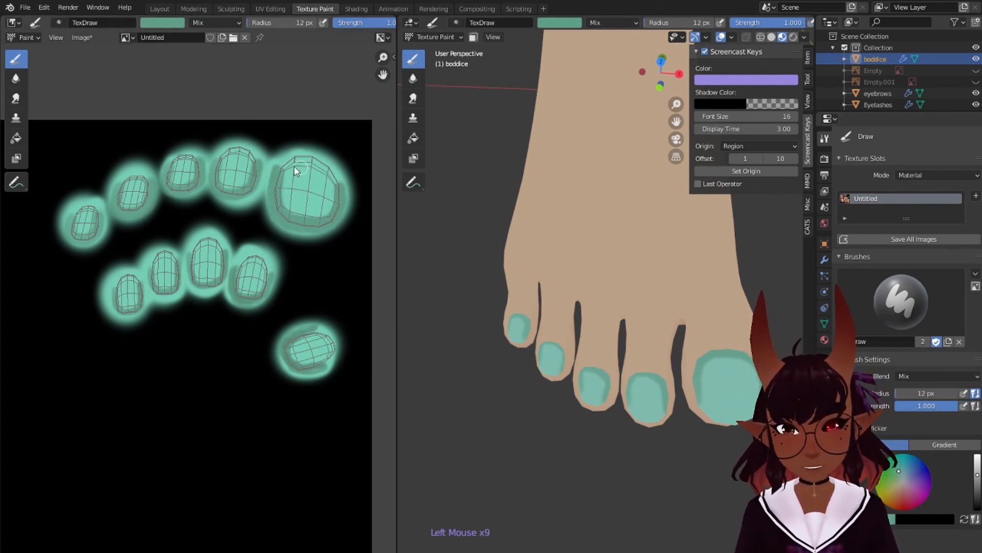
drag(261, 164, 255, 193)
drag(212, 167, 235, 201)
mouse_move(166, 171)
mouse_down()
mouse_move(173, 195)
mouse_move(181, 192)
mouse_up()
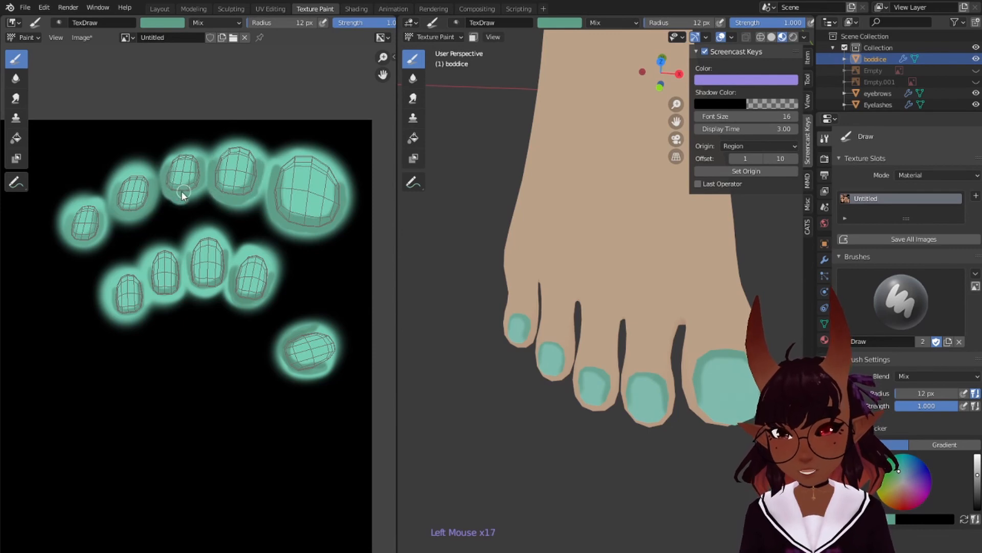
Sample the big toenail's base teal, desaturate it to 0.245 and brighten it into a pale highlight colour
click(168, 22)
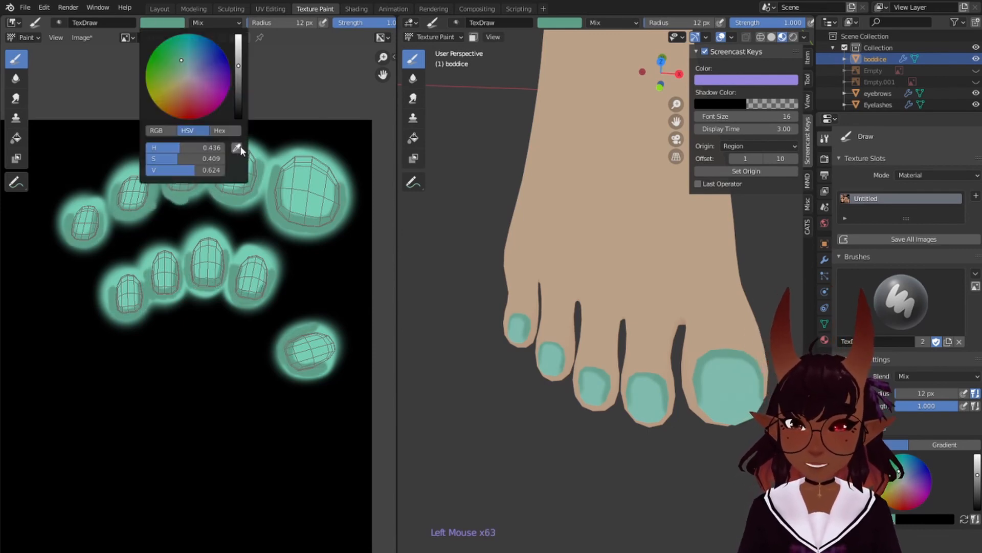
click(241, 146)
click(311, 170)
click(170, 22)
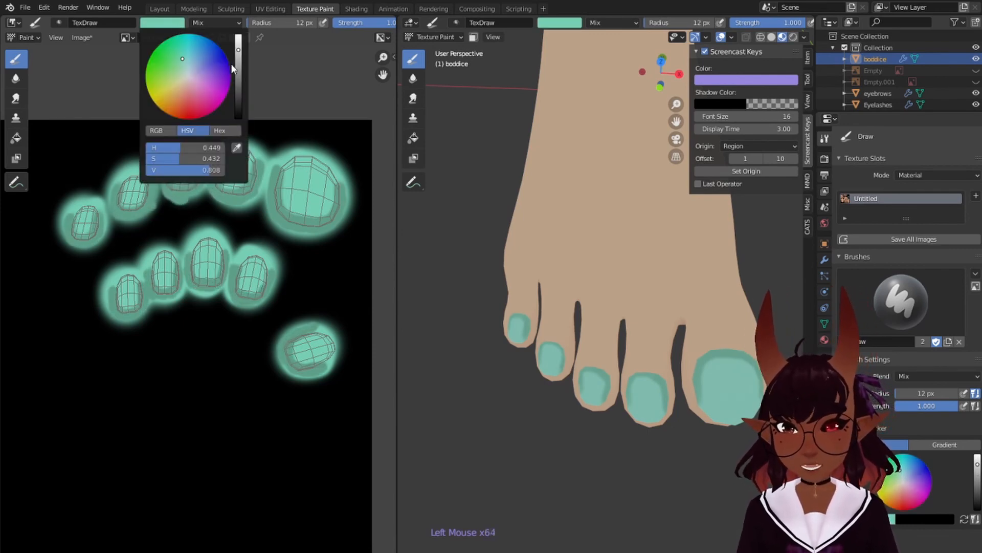
drag(239, 52, 239, 41)
click(183, 66)
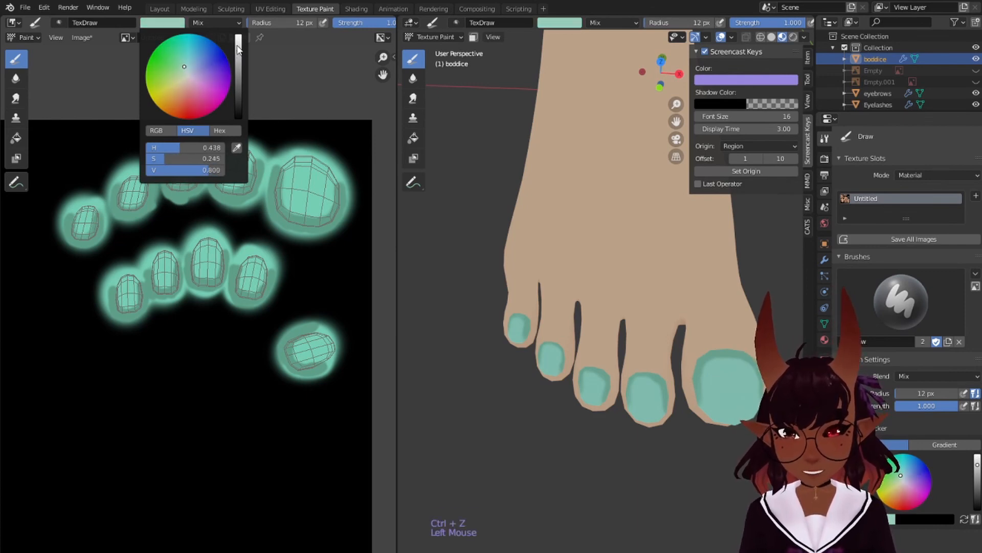
drag(238, 47, 238, 37)
Paint the pale highlight along the tip of every toenail with the 12 px brush and save the texture image
drag(303, 155, 320, 162)
key(ctrl+z)
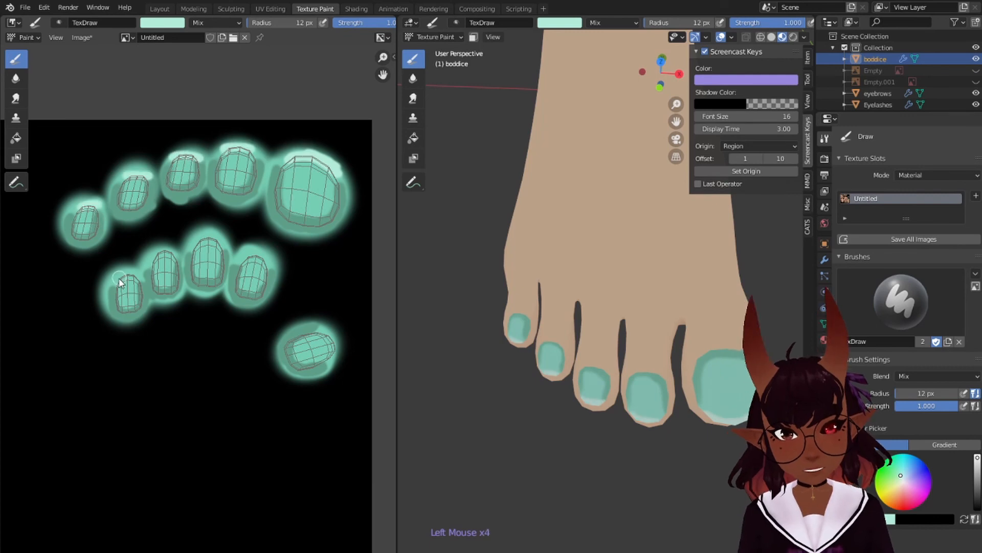
drag(117, 279, 140, 277)
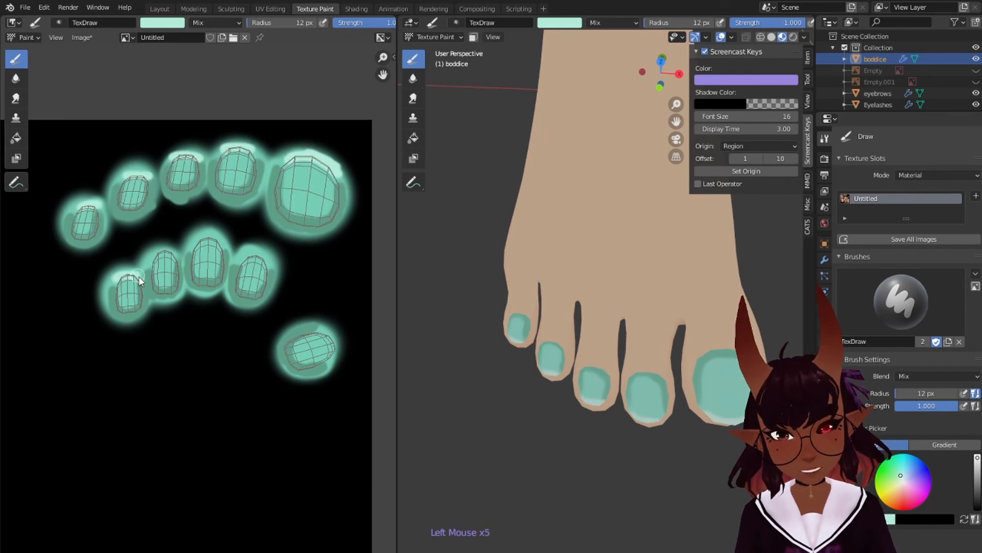
key(ctrl+z)
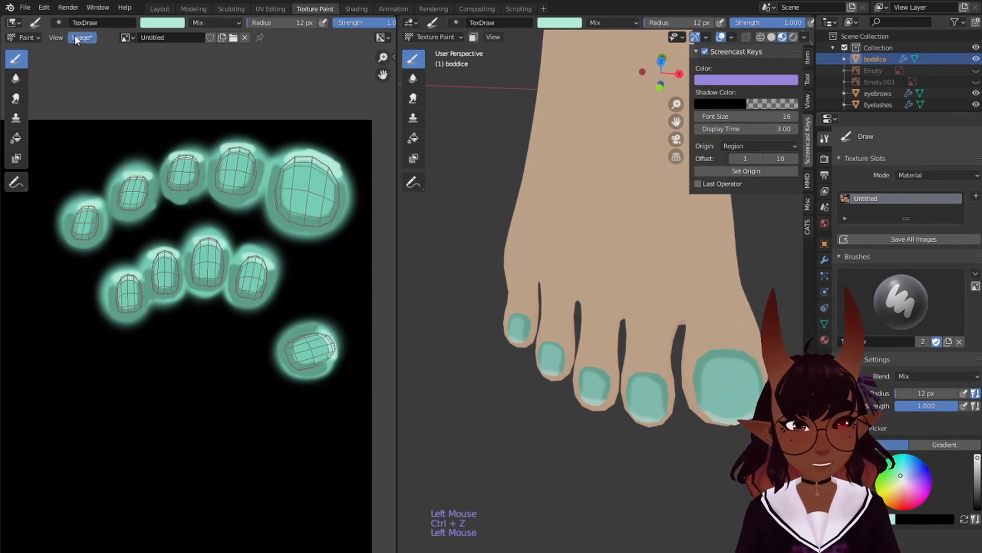
click(77, 38)
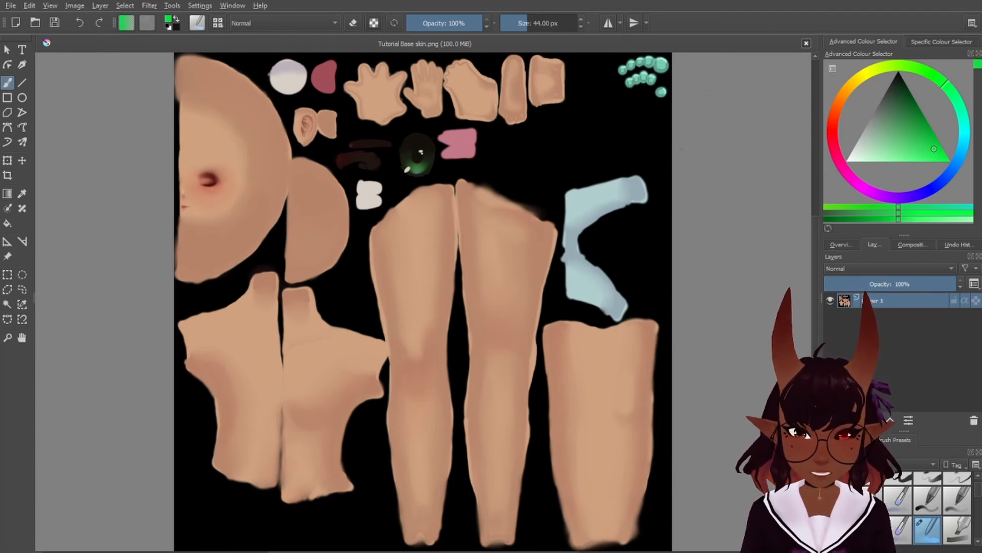
Reduce the brush size to 24 px and blend the shadow and highlight on the outermost small nail of the upper row
middle_drag(633, 116, 573, 206)
scroll(580, 175, up, 7)
middle_drag(524, 135, 552, 297)
scroll(593, 288, down, 2)
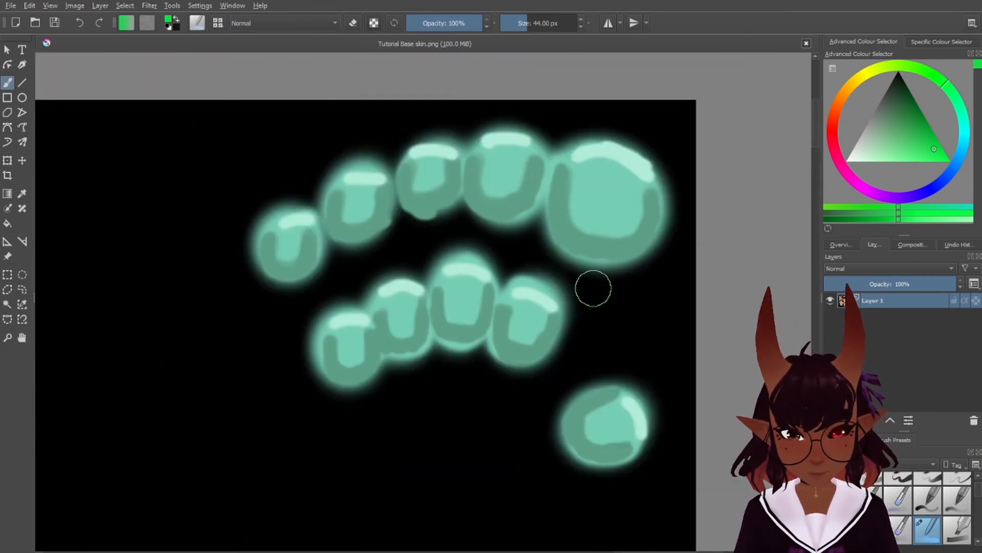
key(bracketleft)
key(bracketleft)
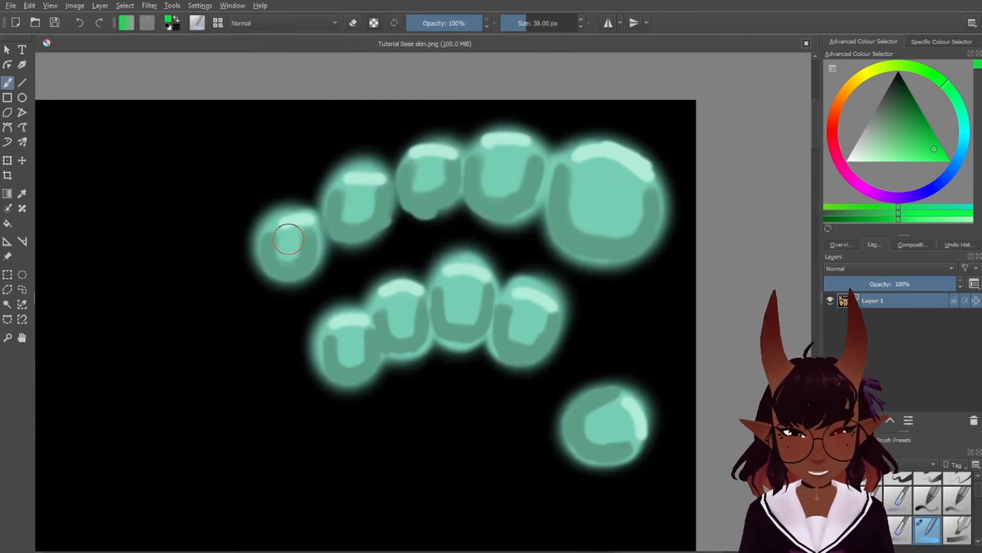
key(bracketleft)
key(bracketleft)
key(bracketleft)
key(bracketleft)
key(bracketleft)
key(bracketleft)
mouse_move(284, 234)
mouse_down()
mouse_move(299, 222)
mouse_move(278, 249)
mouse_up()
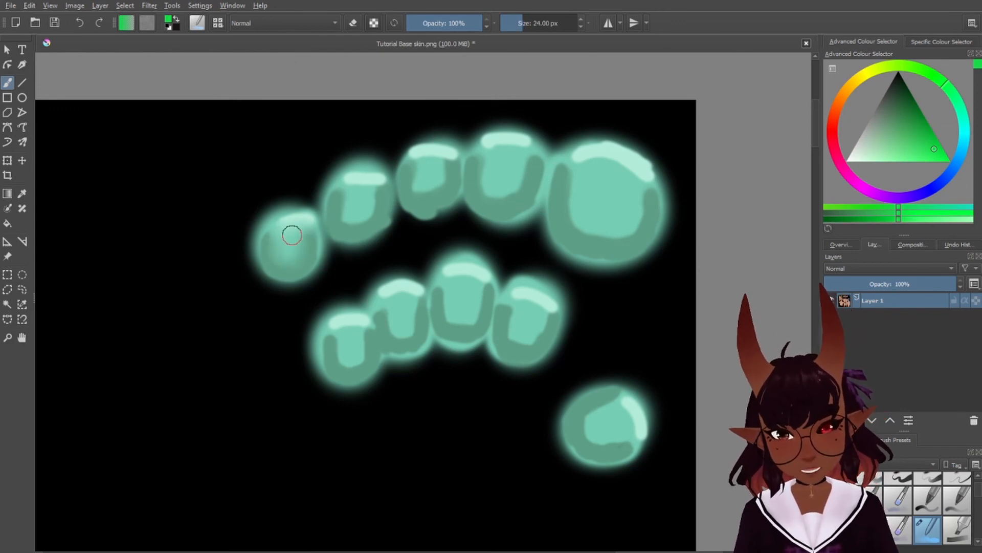
Enlarge the brush to 38 px and blend the shading across the remaining upper-row nails towards the big nail
key(bracketright)
key(bracketright)
key(bracketright)
key(bracketright)
key(bracketright)
key(bracketright)
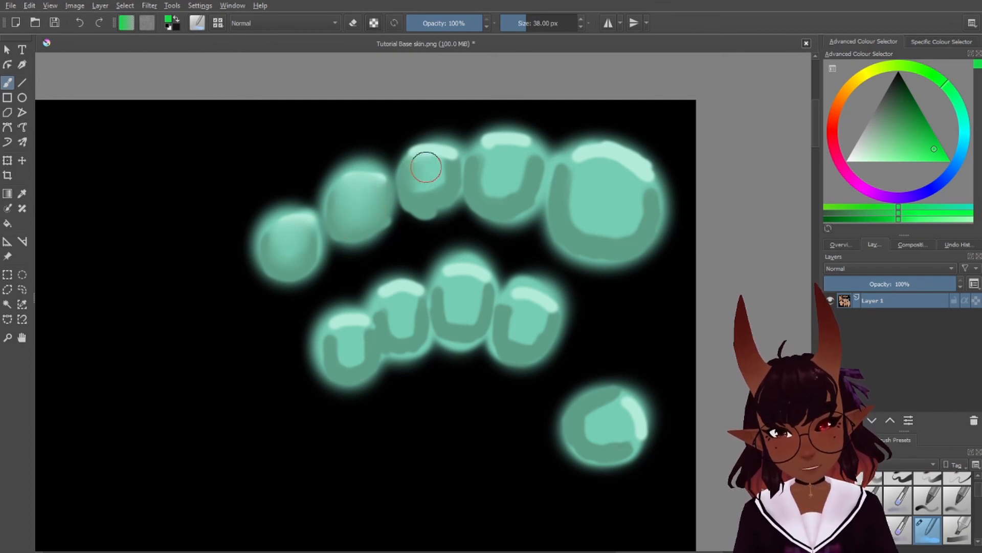
mouse_move(431, 161)
mouse_down()
mouse_move(439, 164)
mouse_move(410, 187)
mouse_up()
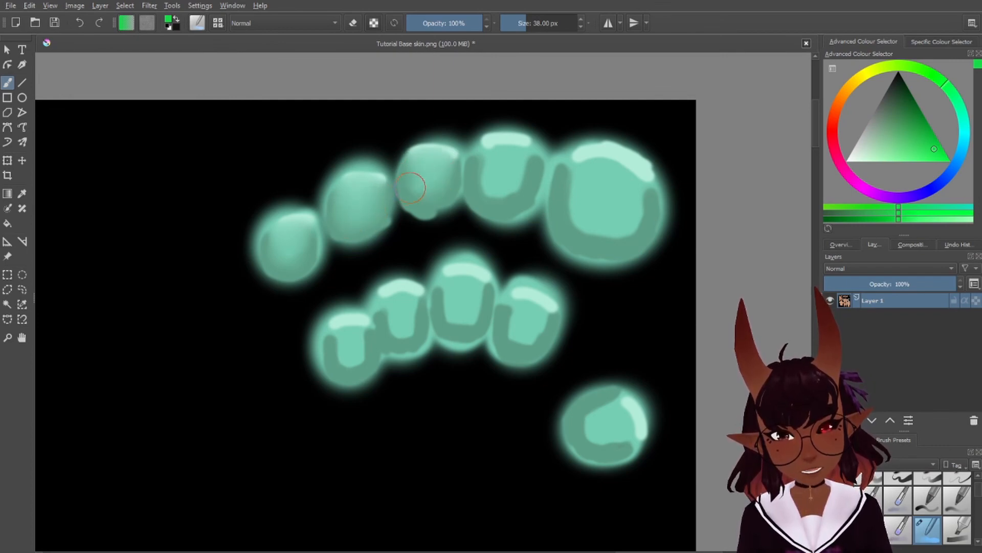
mouse_move(490, 161)
mouse_down()
mouse_move(489, 176)
mouse_move(516, 173)
mouse_move(522, 159)
mouse_move(503, 154)
mouse_up()
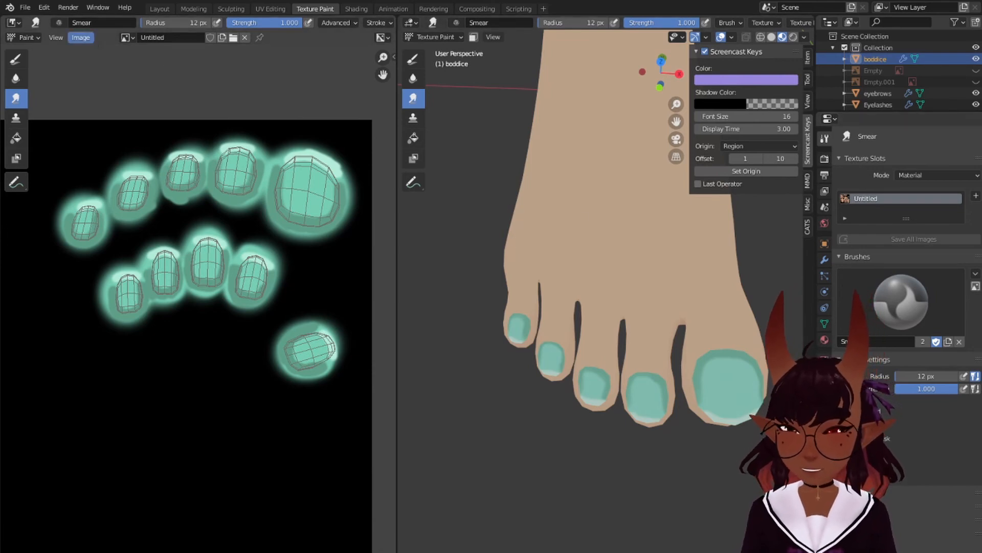
Switch to Blender, reload the texture image and check the blended nails on the model and in the UV layout
click(80, 38)
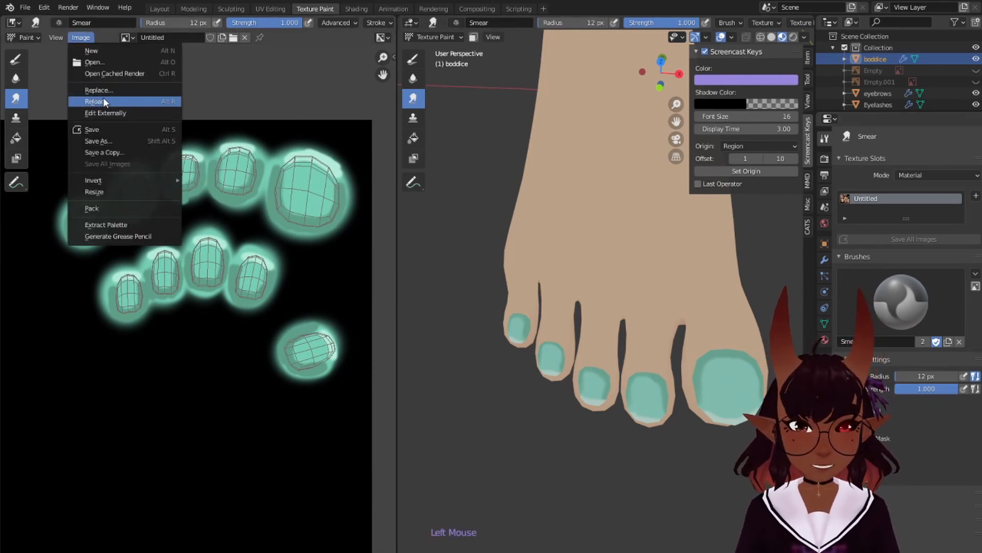
click(104, 101)
scroll(664, 246, down, 5)
middle_drag(644, 256, 726, 219)
scroll(698, 278, up, 5)
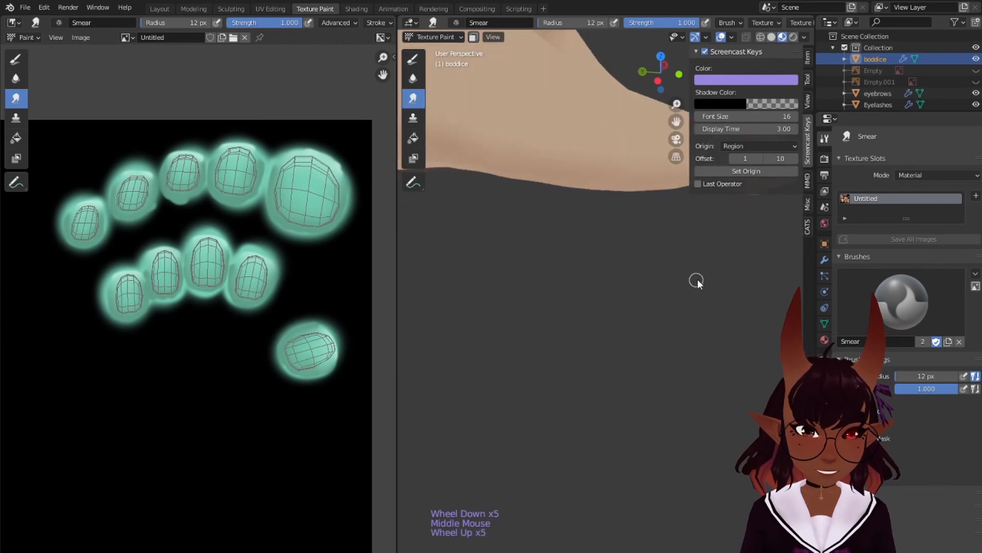
shift+middle_drag(698, 278, 594, 314)
middle_drag(699, 291, 660, 297)
scroll(681, 330, down, 5)
scroll(660, 296, up, 1)
scroll(660, 297, down, 1)
scroll(279, 284, up, 2)
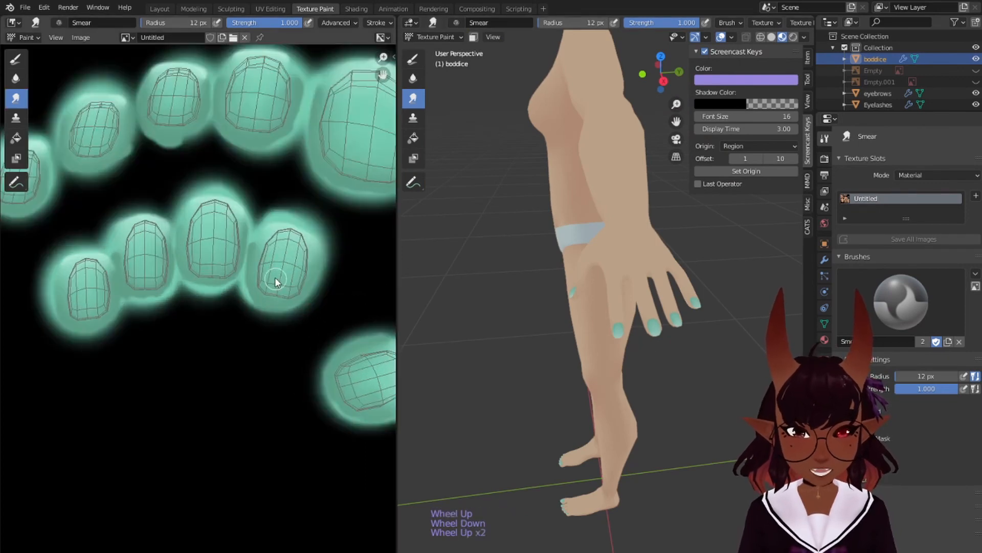
middle_drag(263, 247, 317, 307)
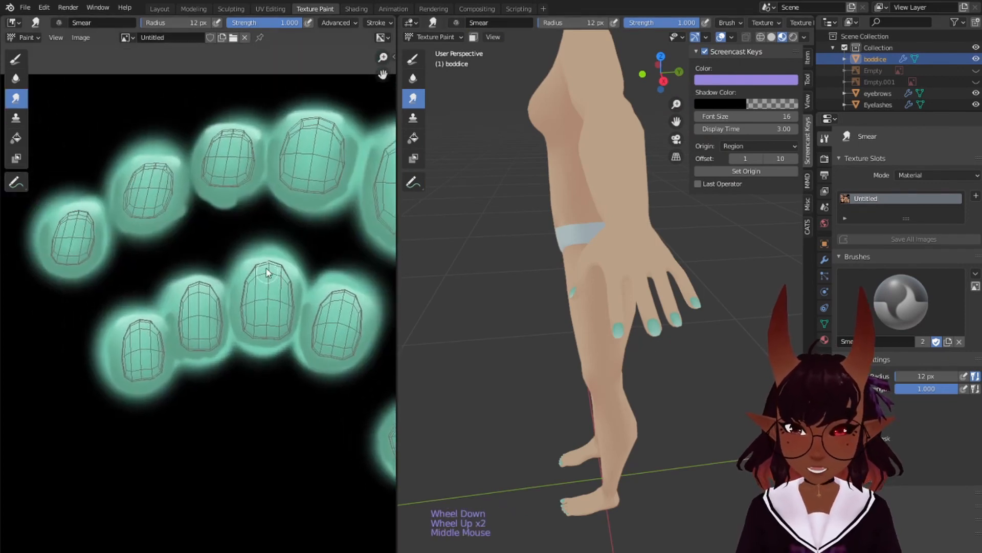
Choose the Draw brush for texture painting and lower its strength to 0.327
click(15, 59)
click(163, 23)
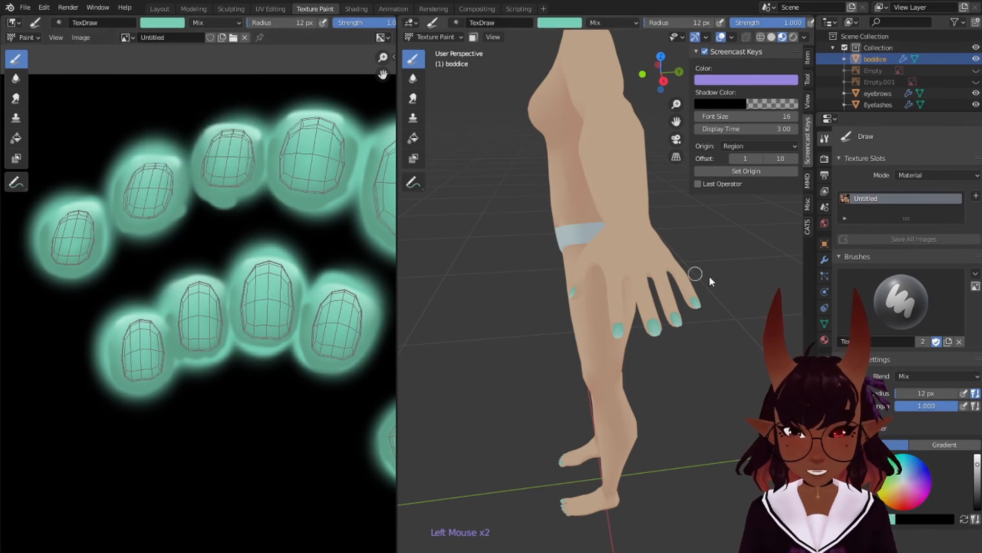
drag(934, 404, 885, 402)
scroll(289, 219, down, 1)
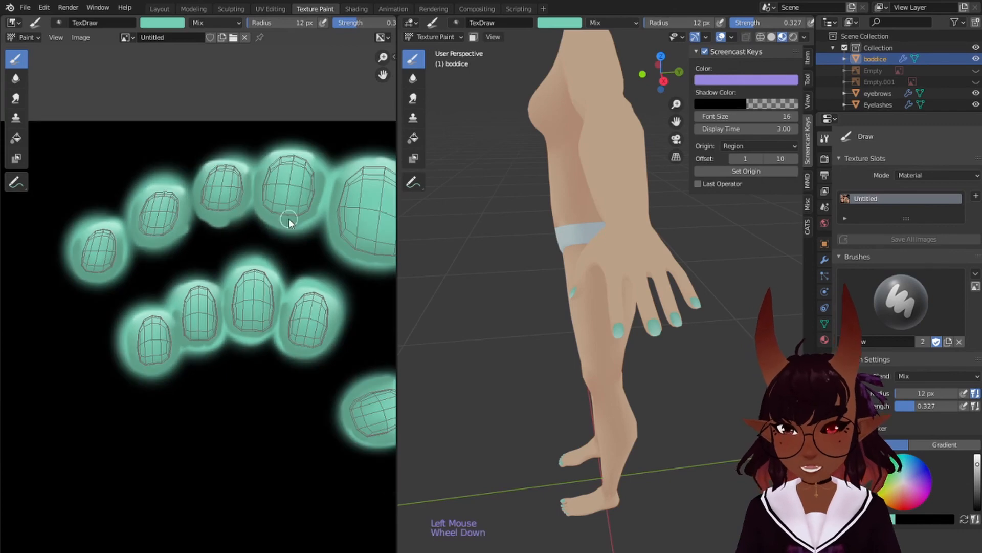
middle_drag(288, 219, 220, 219)
key(b)
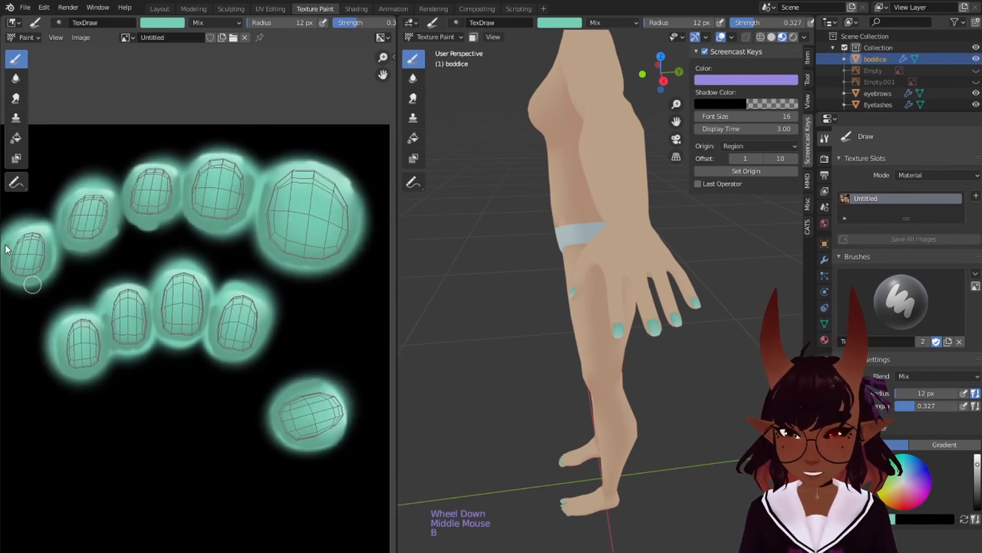
Set the brush radius to 26 px and dab teal over the outermost nail of the lower row
key(bracketright)
key(bracketright)
key(bracketright)
key(bracketright)
key(bracketright)
key(bracketright)
key(bracketright)
key(bracketright)
key(bracketright)
key(bracketright)
key(bracketright)
key(bracketright)
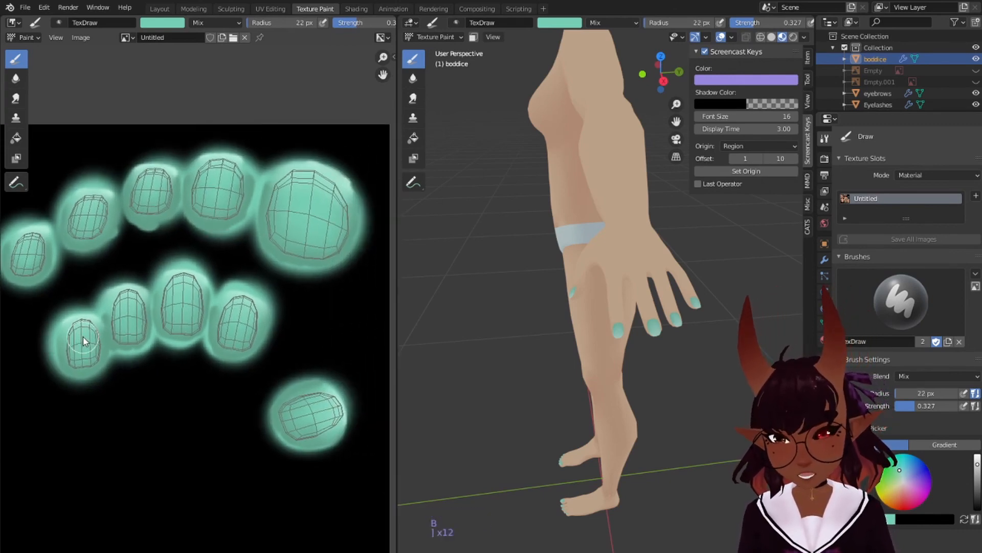
key(bracketright)
key(bracketright)
key(bracketright)
click(84, 332)
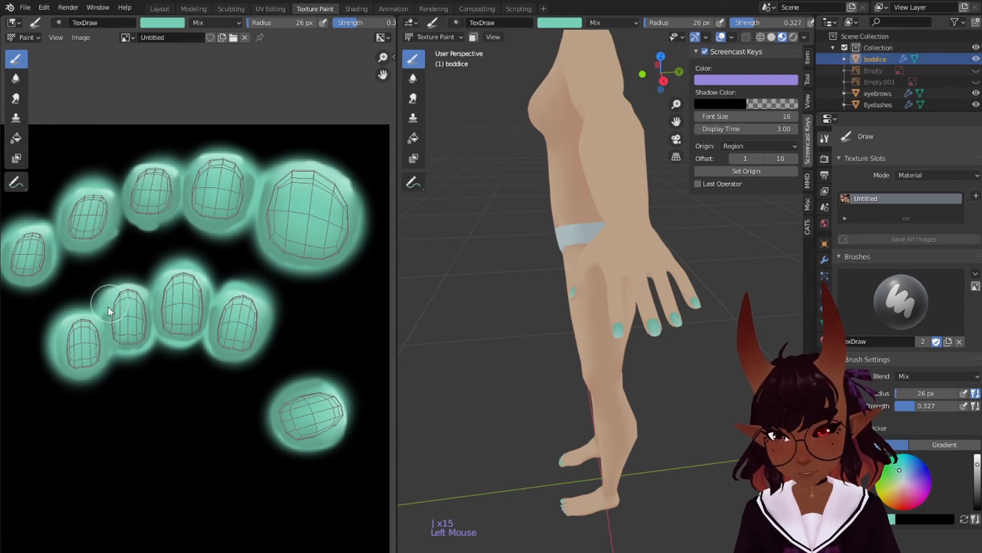
Try a teal stroke across the lower-row nails to the separate nail and undo it
mouse_move(108, 306)
mouse_down()
mouse_move(190, 284)
mouse_move(244, 307)
mouse_move(324, 383)
mouse_up()
scroll(613, 355, up, 3)
scroll(647, 400, down, 3)
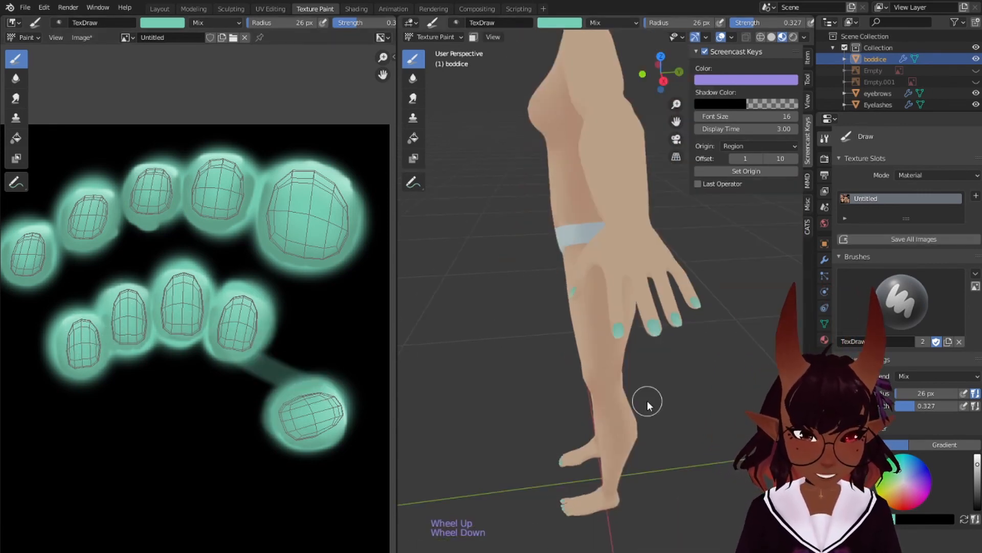
key(ctrl+z)
Examine the painted nails on the feet up close and the whole textured figure from the front
shift+middle_drag(569, 406, 664, 259)
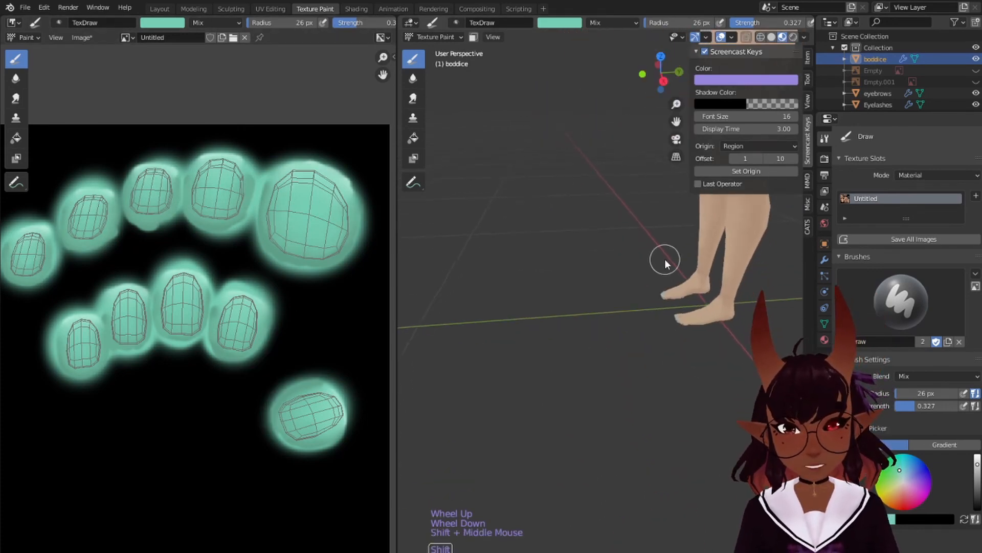
scroll(712, 323, up, 3)
middle_drag(715, 311, 691, 366)
scroll(691, 366, up, 5)
shift+middle_drag(691, 365, 519, 234)
scroll(566, 264, up, 2)
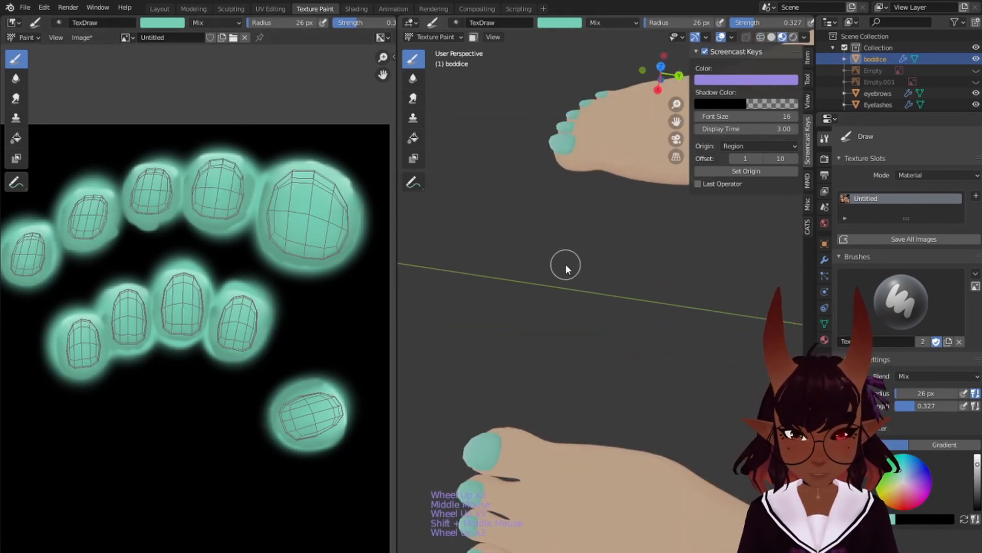
scroll(553, 260, down, 8)
mouse_move(566, 199)
shift+middle_down()
mouse_move(551, 317)
mouse_move(607, 300)
shift+middle_up()
scroll(551, 315, down, 5)
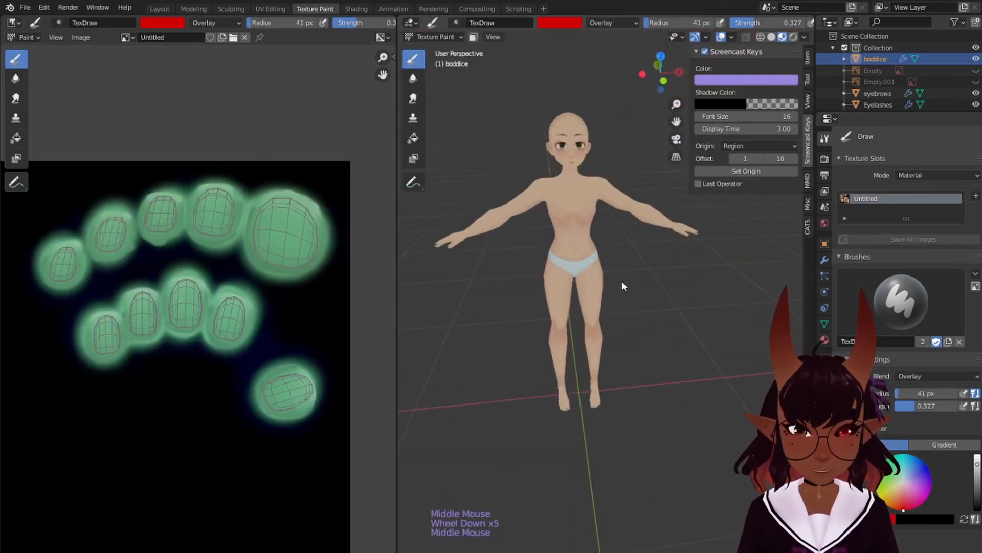
scroll(584, 276, up, 1)
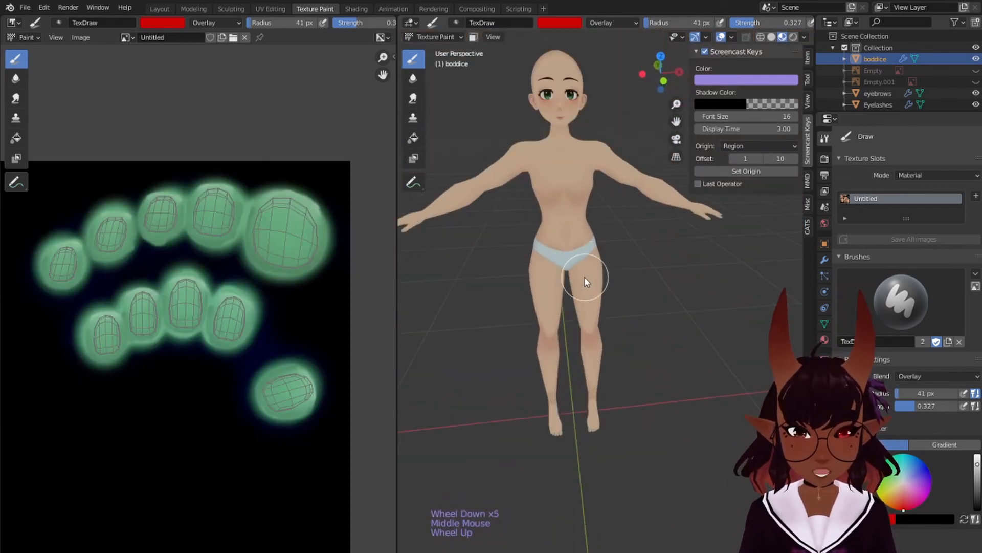
shift+middle_drag(607, 253, 637, 302)
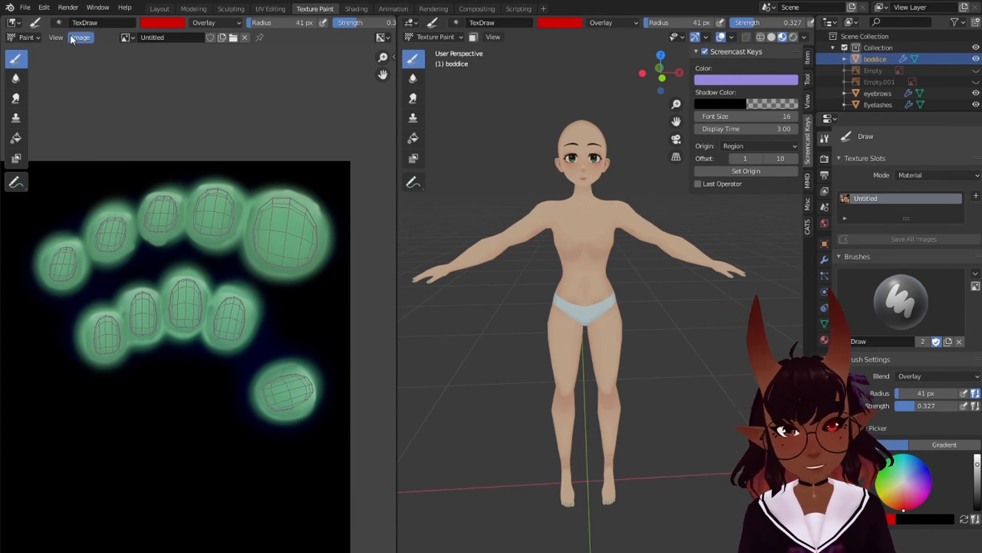
In the Layout workspace, place the 3D cursor in empty space beside the head and deselect all objects
click(160, 9)
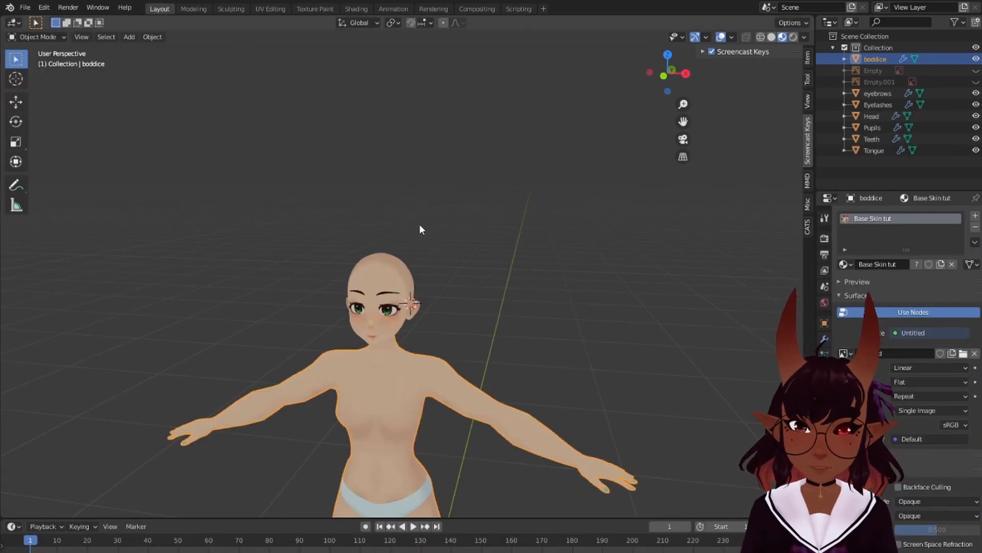
scroll(415, 246, down, 3)
middle_drag(450, 312, 502, 308)
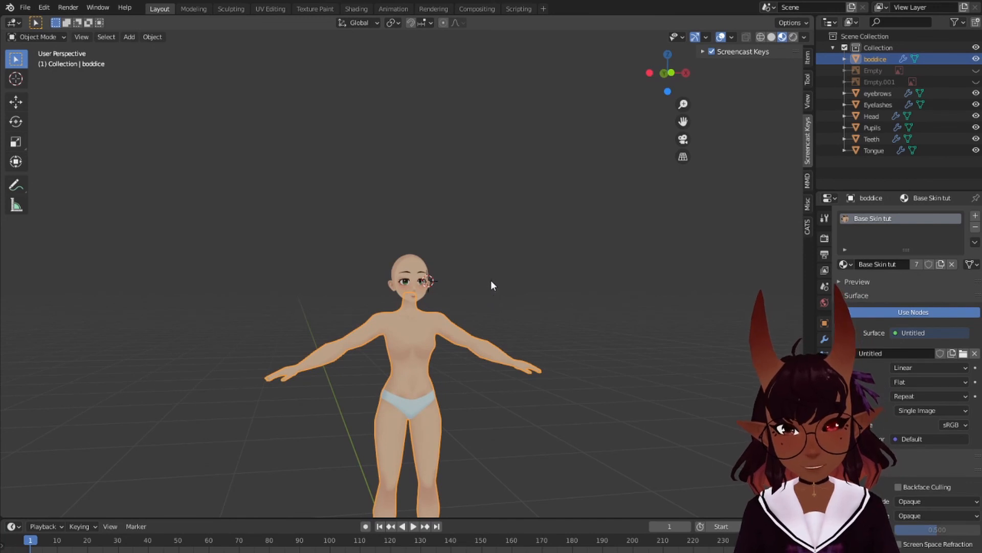
shift+right_click(519, 246)
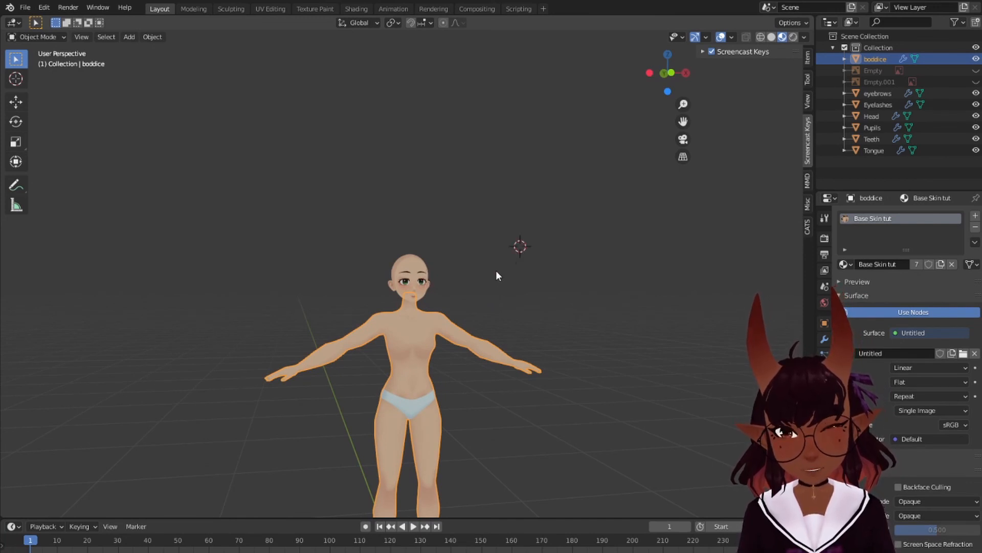
shift+middle_drag(508, 391, 563, 259)
key(a)
key(alt+a)
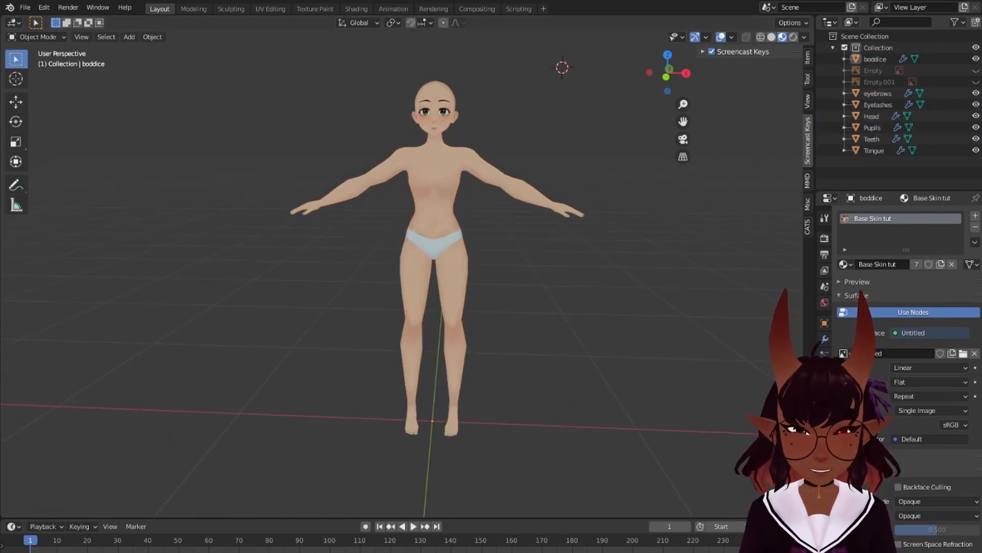